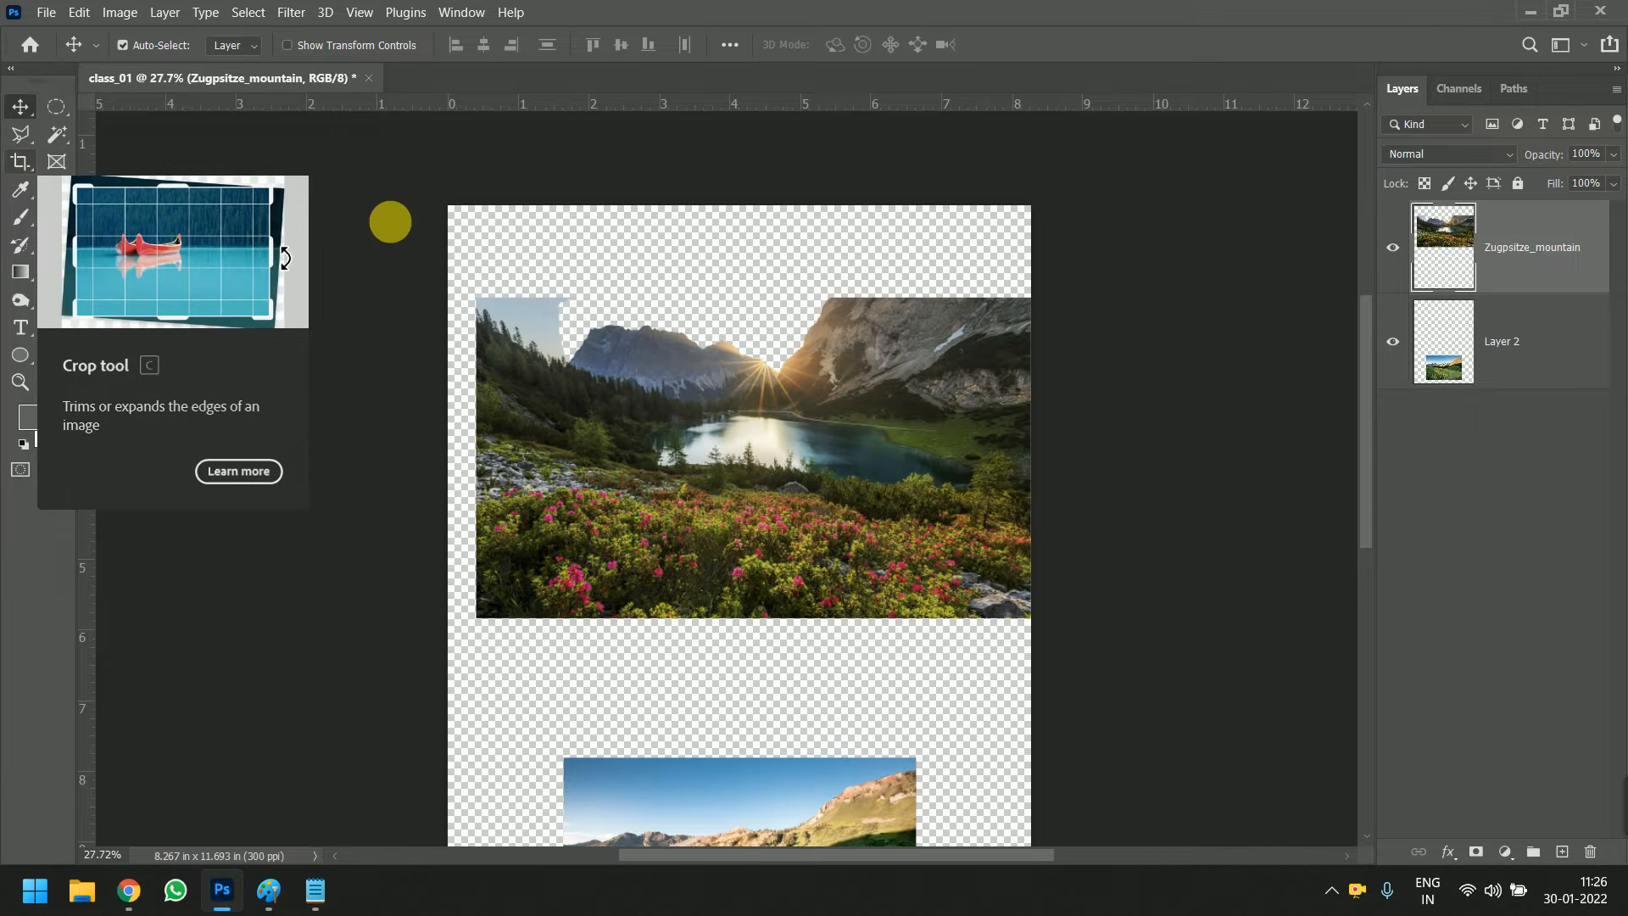
Centre the mountain lake photo horizontally on the page and move the meadow photo up directly beneath it
scroll(649, 220, down, 2)
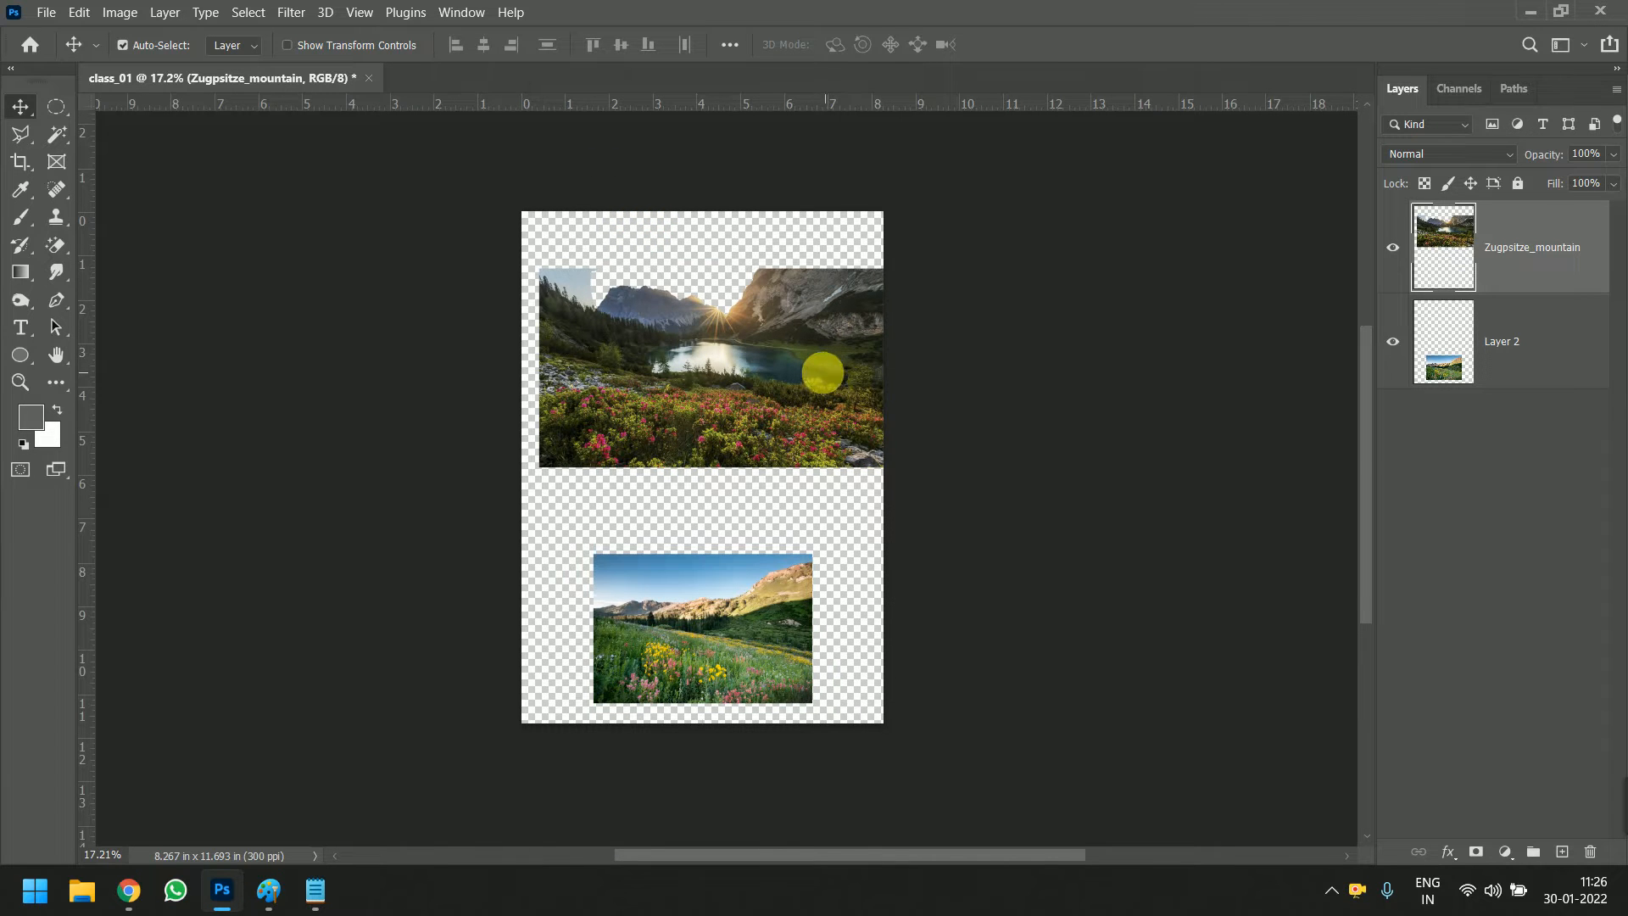
drag(822, 373, 819, 378)
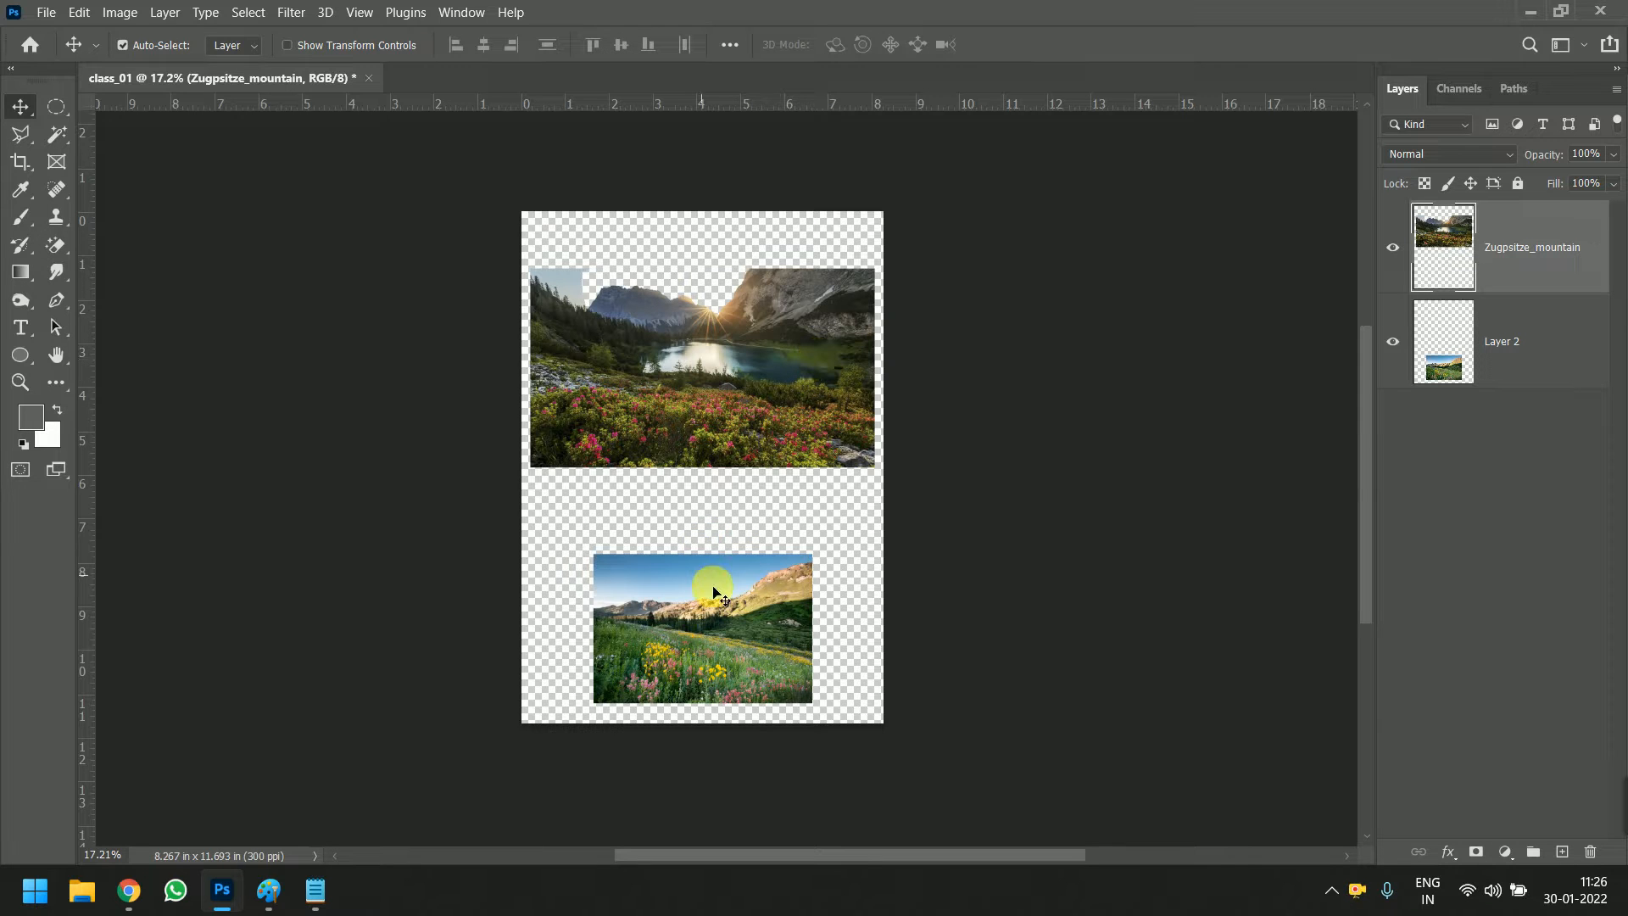
drag(720, 581, 725, 501)
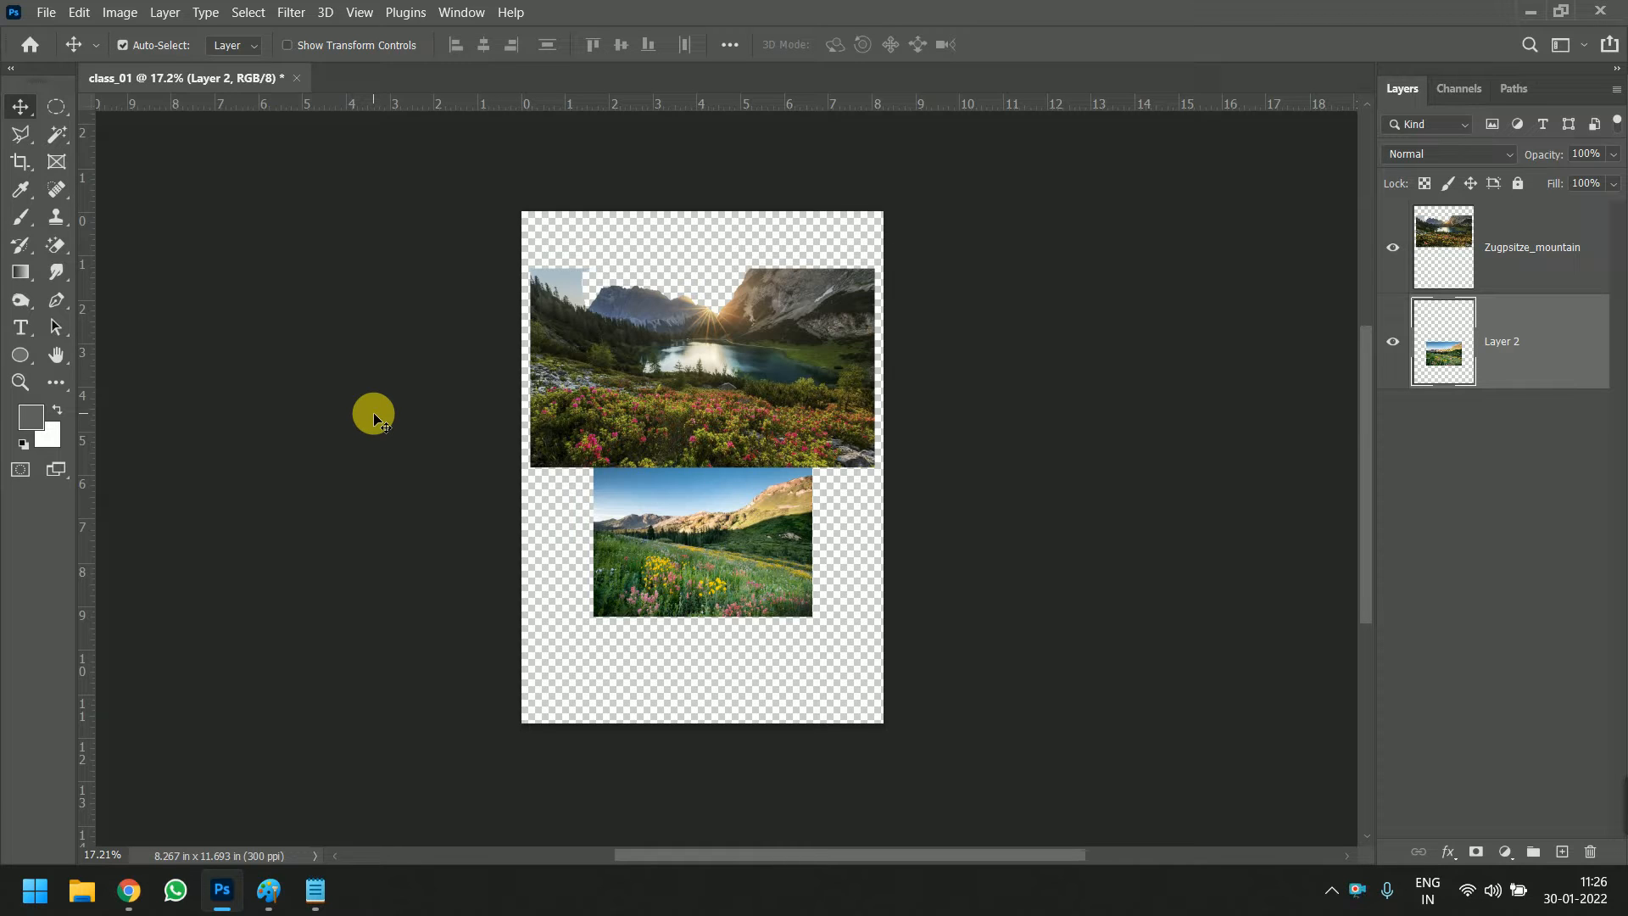
Crop the canvas top to about 9.29 in high with Delete Cropped Pixels enabled, and extend it back upward to about 12.12 in
click(19, 165)
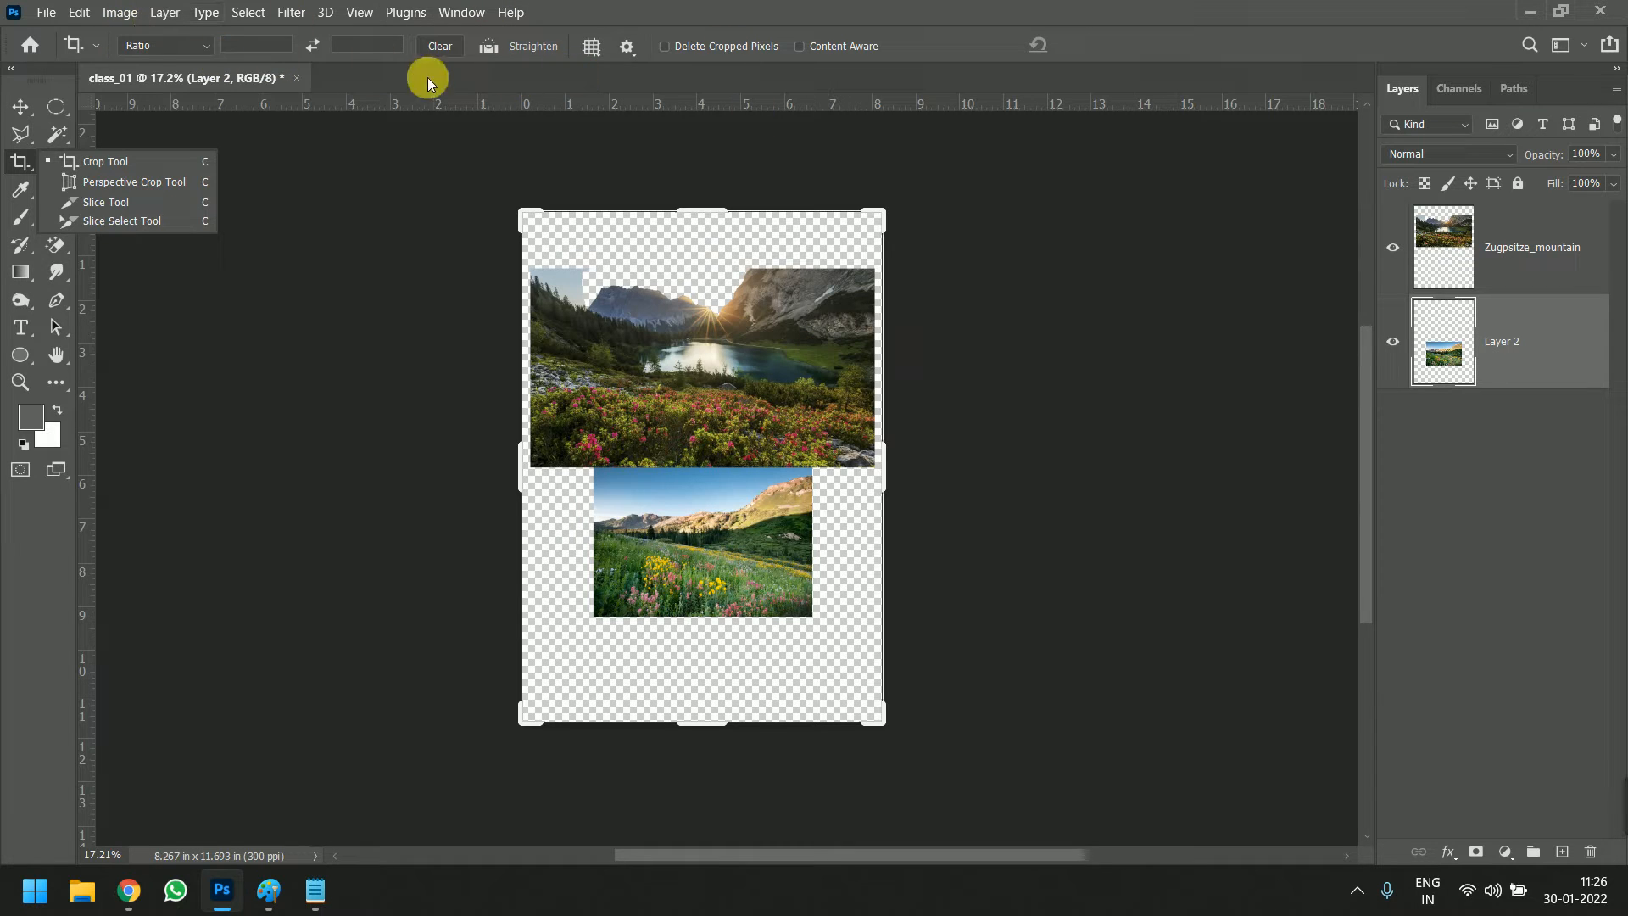
click(698, 48)
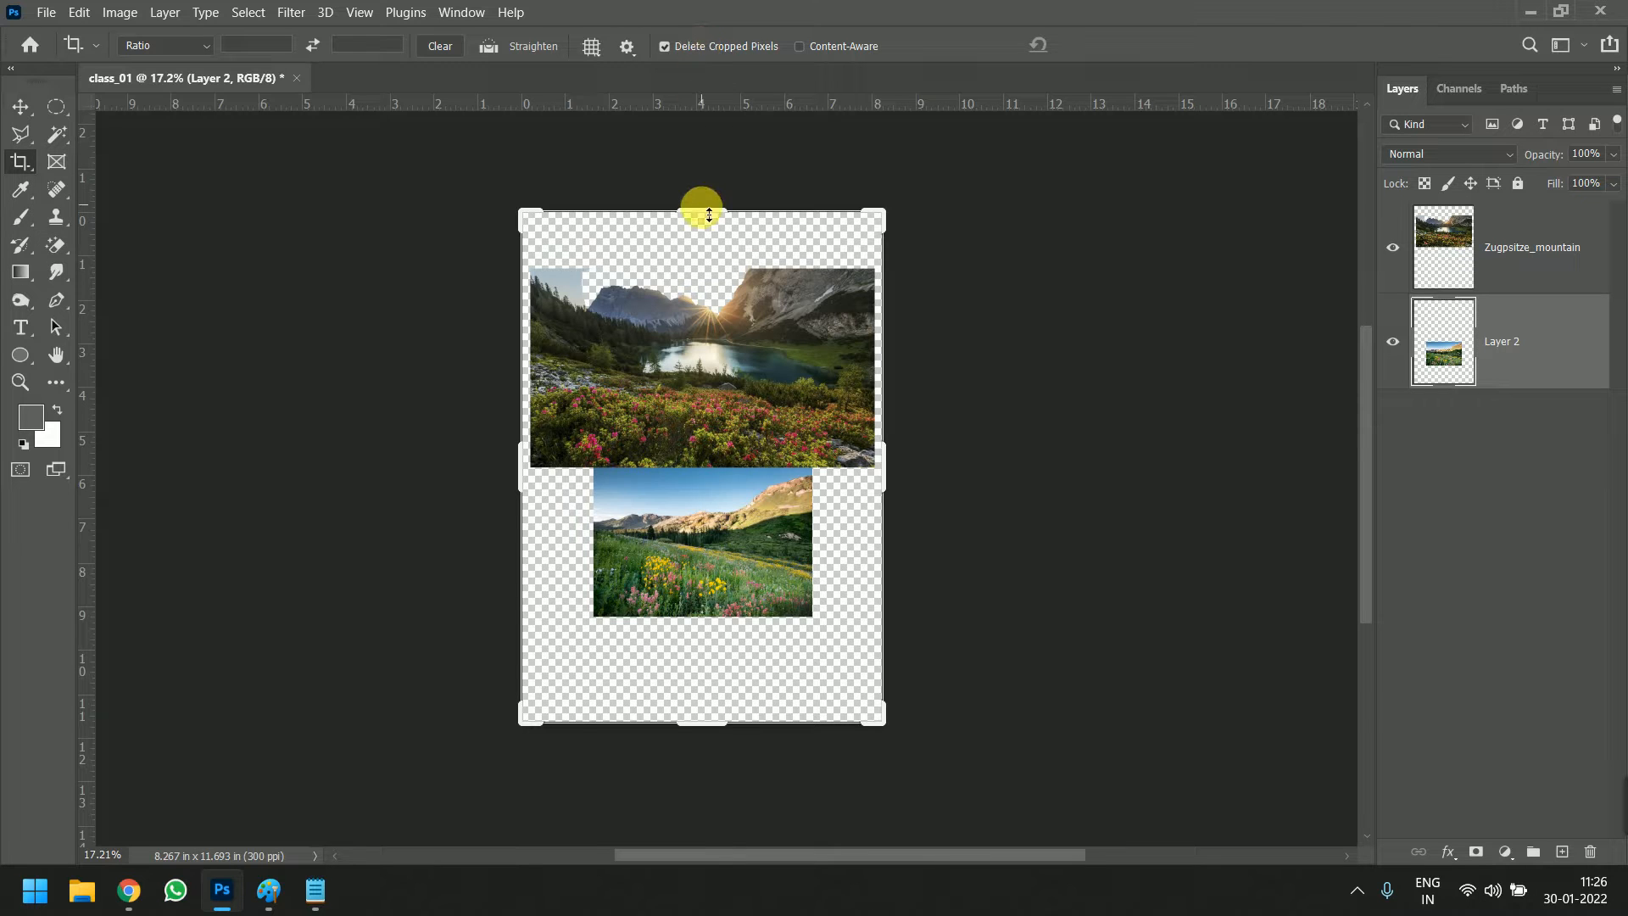
drag(709, 217, 706, 263)
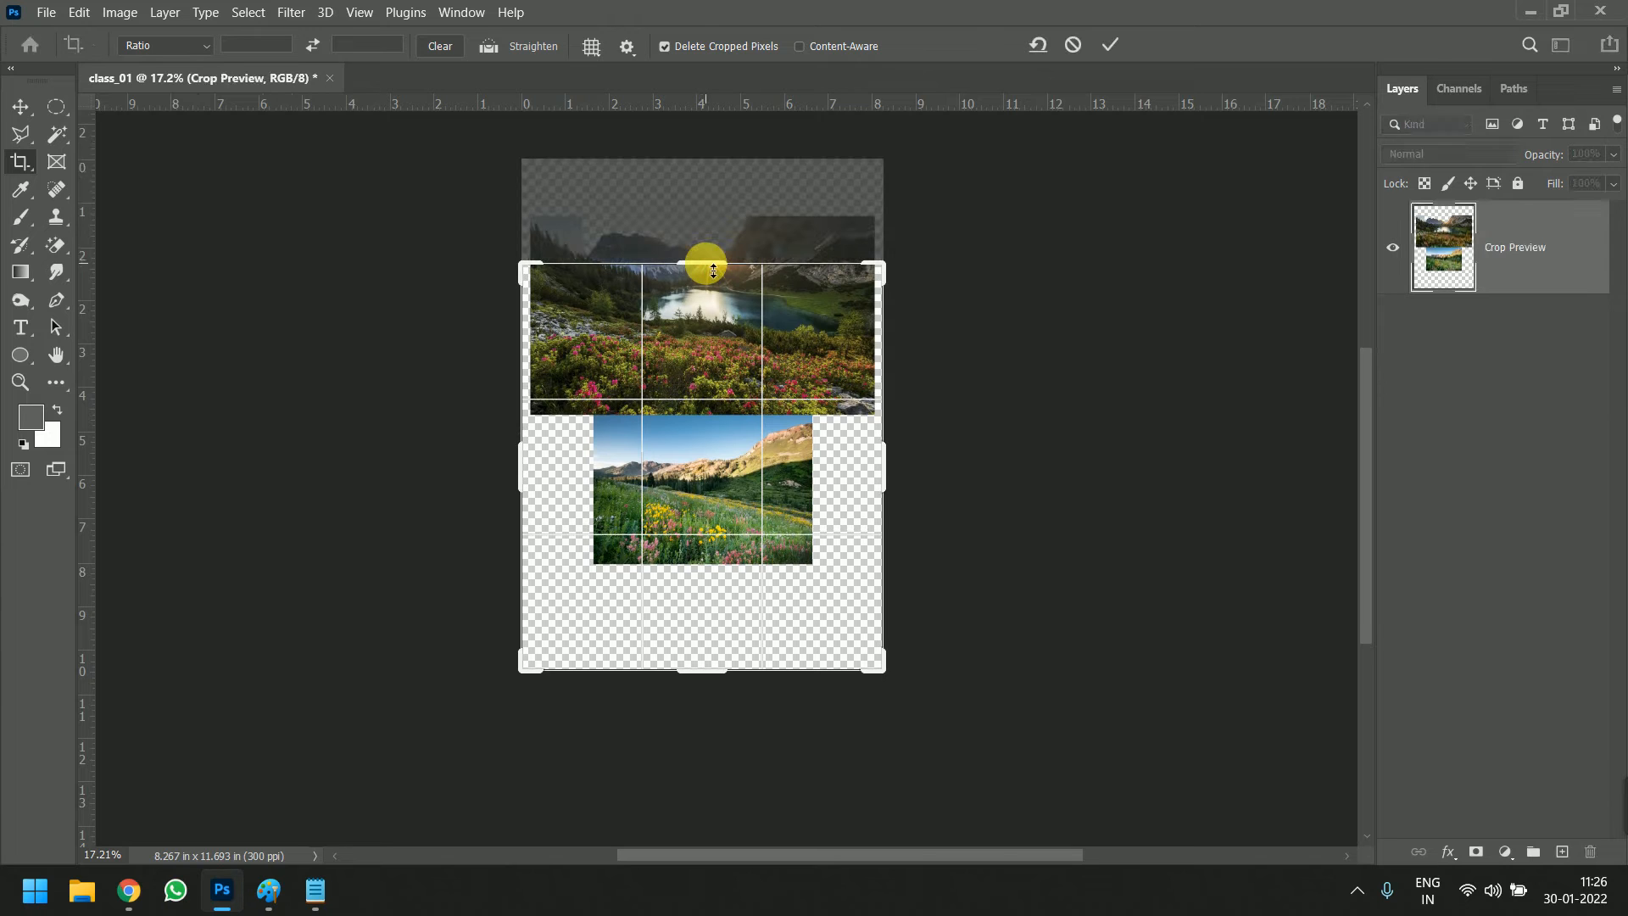
key(Return)
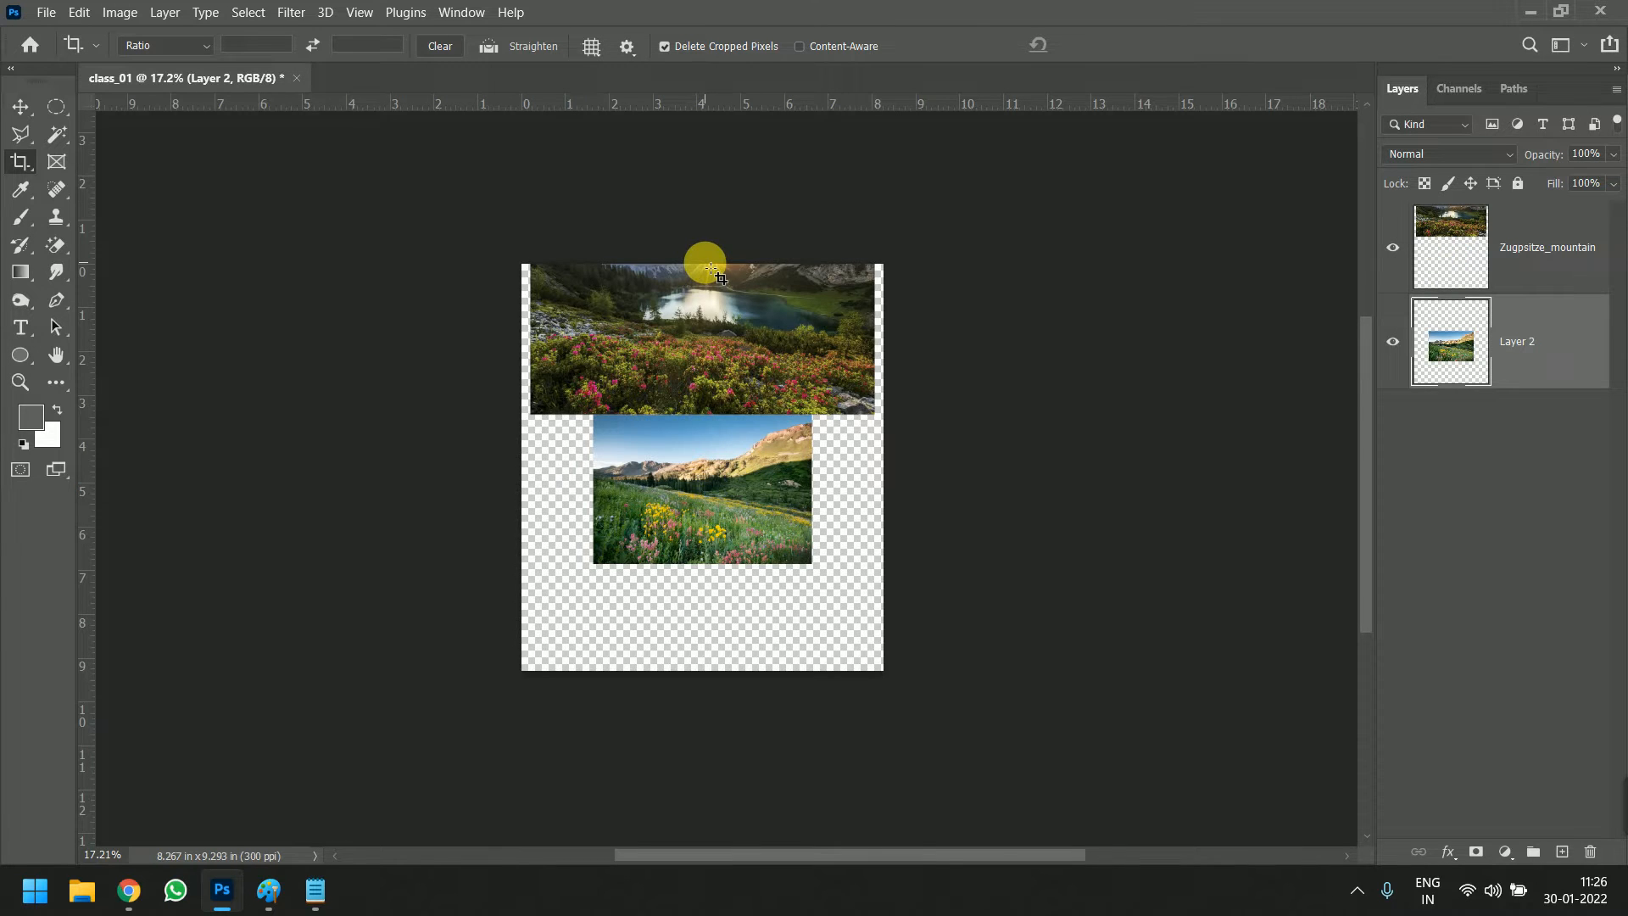
drag(701, 259, 728, 200)
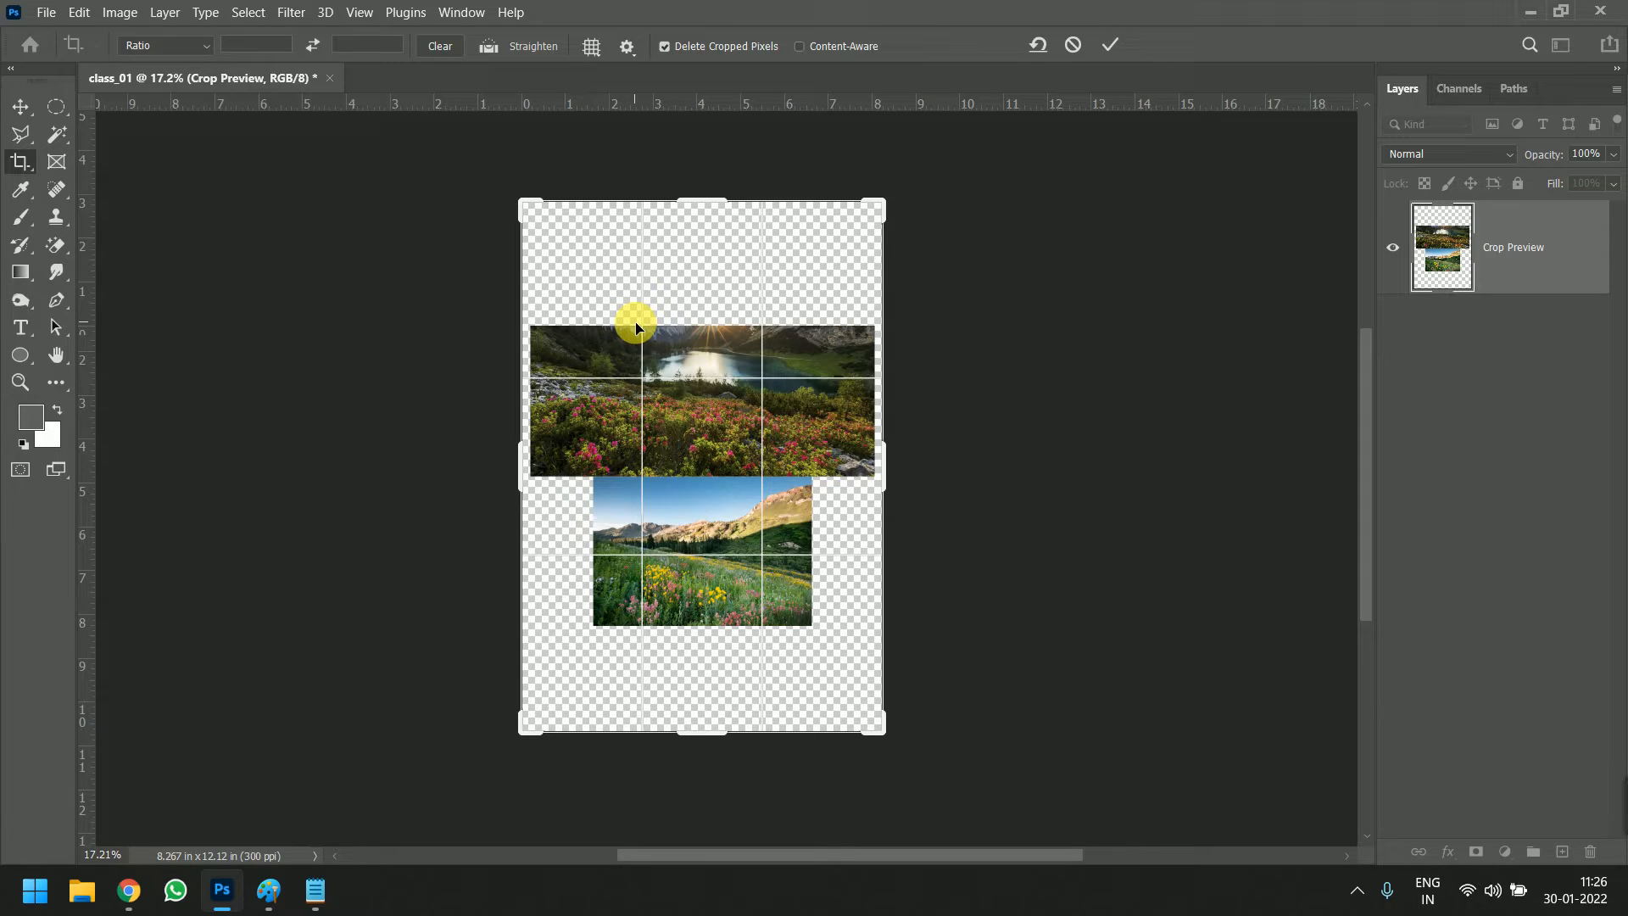
key(Return)
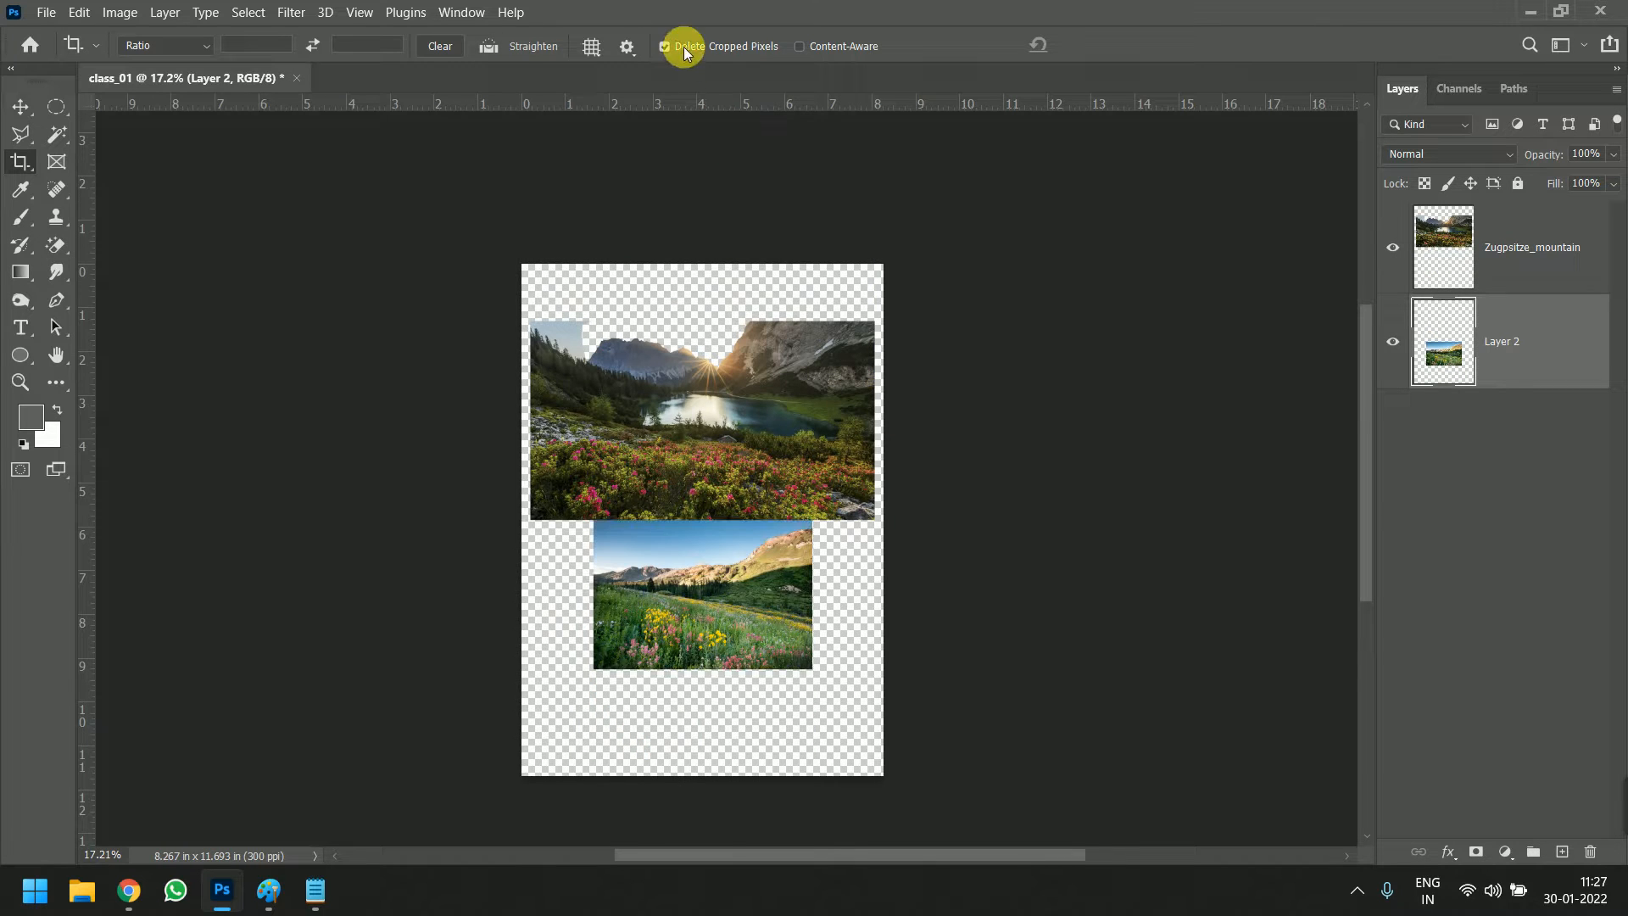
Turn off Delete Cropped Pixels and crop the top of the canvas to about 8.79 in high
click(665, 47)
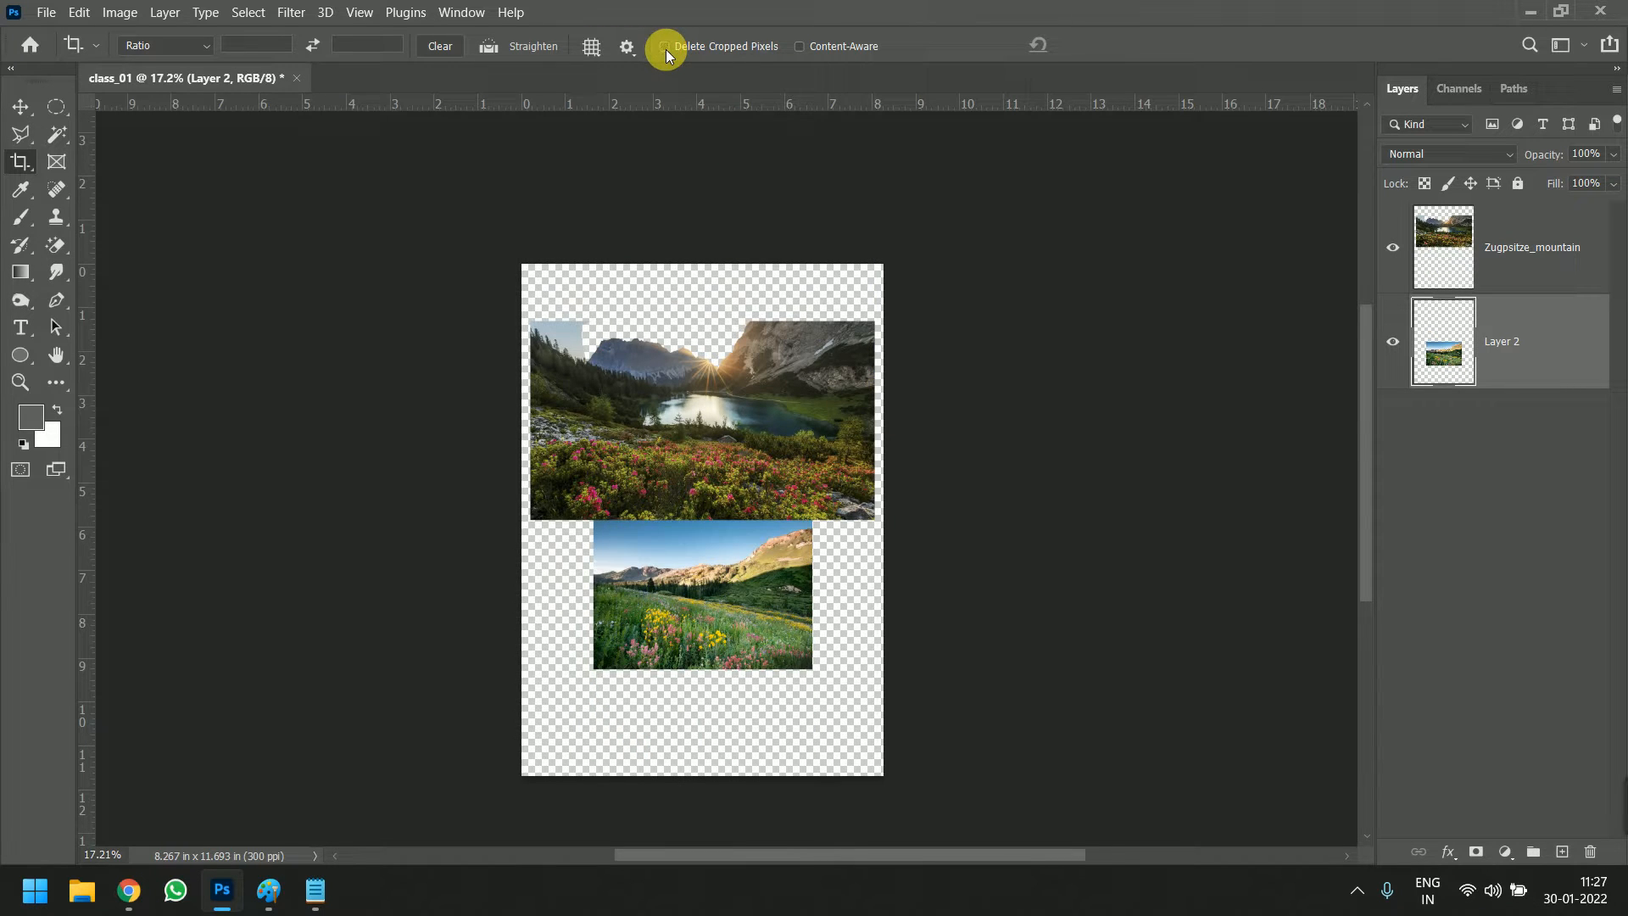
click(714, 267)
drag(714, 266, 711, 333)
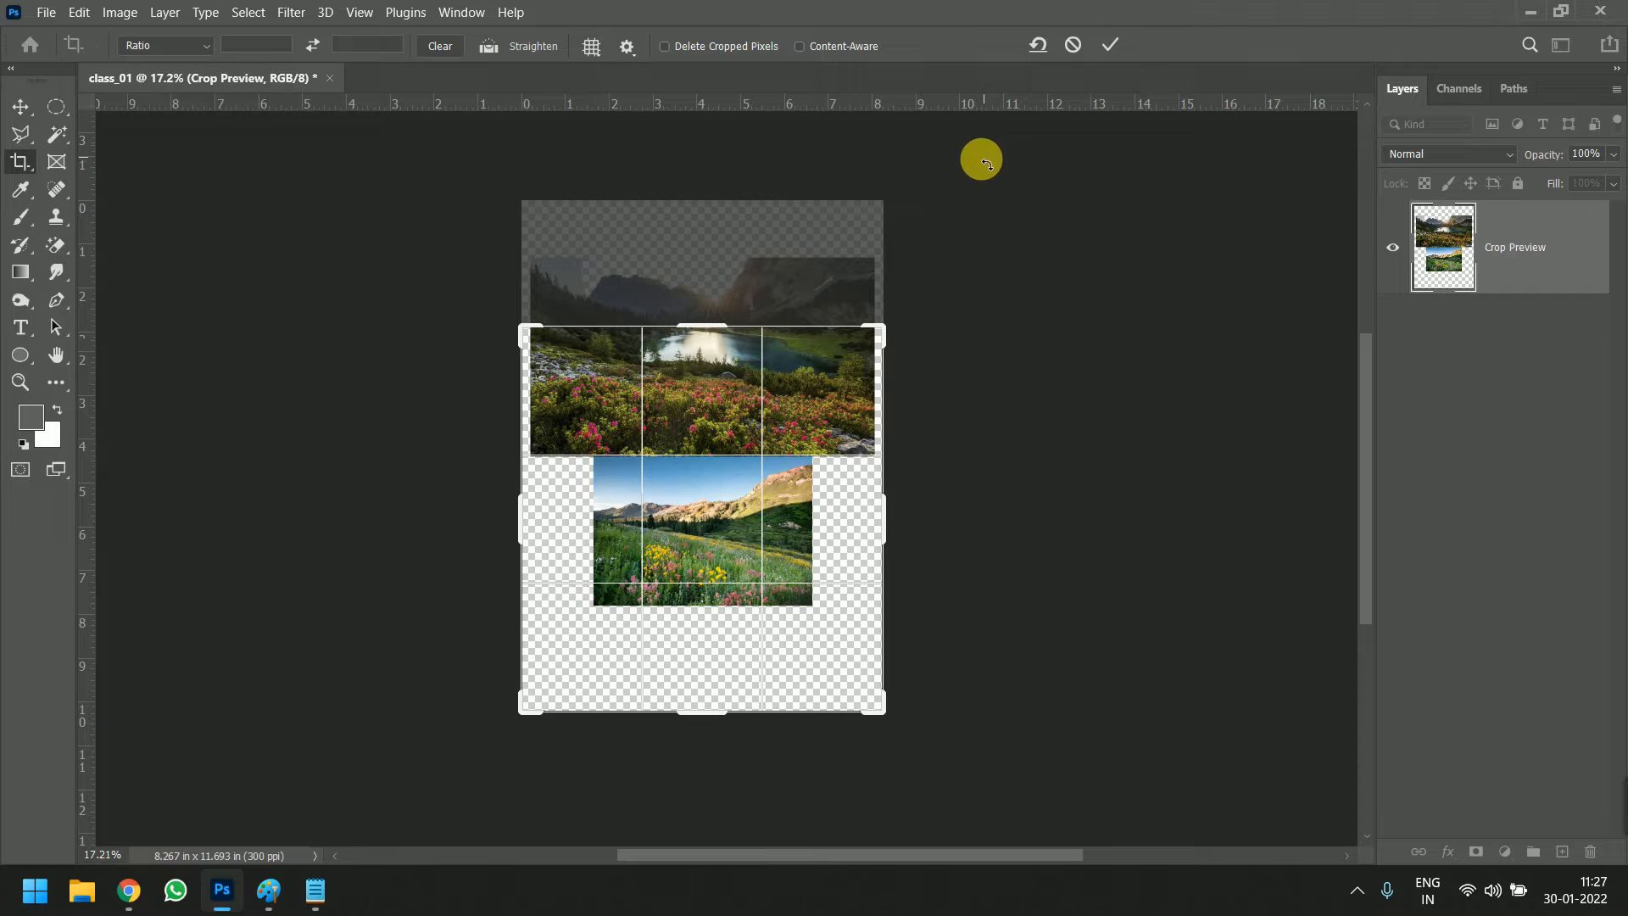
key(Return)
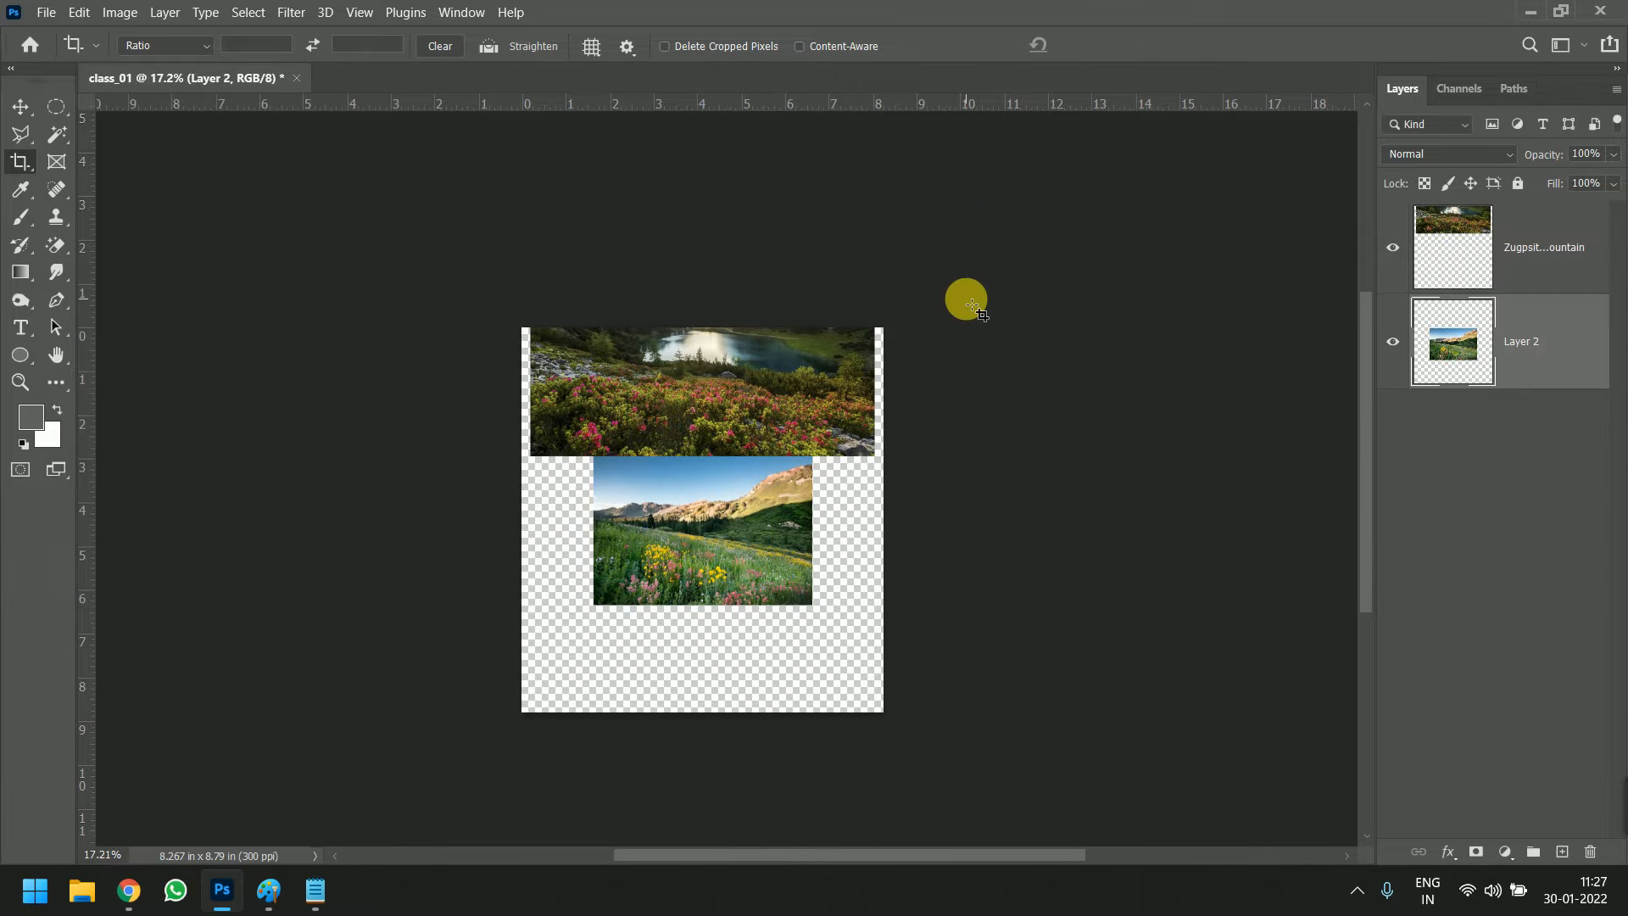
Extend the canvas upward with the Crop tool to about 11.99 in high, bringing back the cropped part of the mountain photo
drag(739, 319, 746, 248)
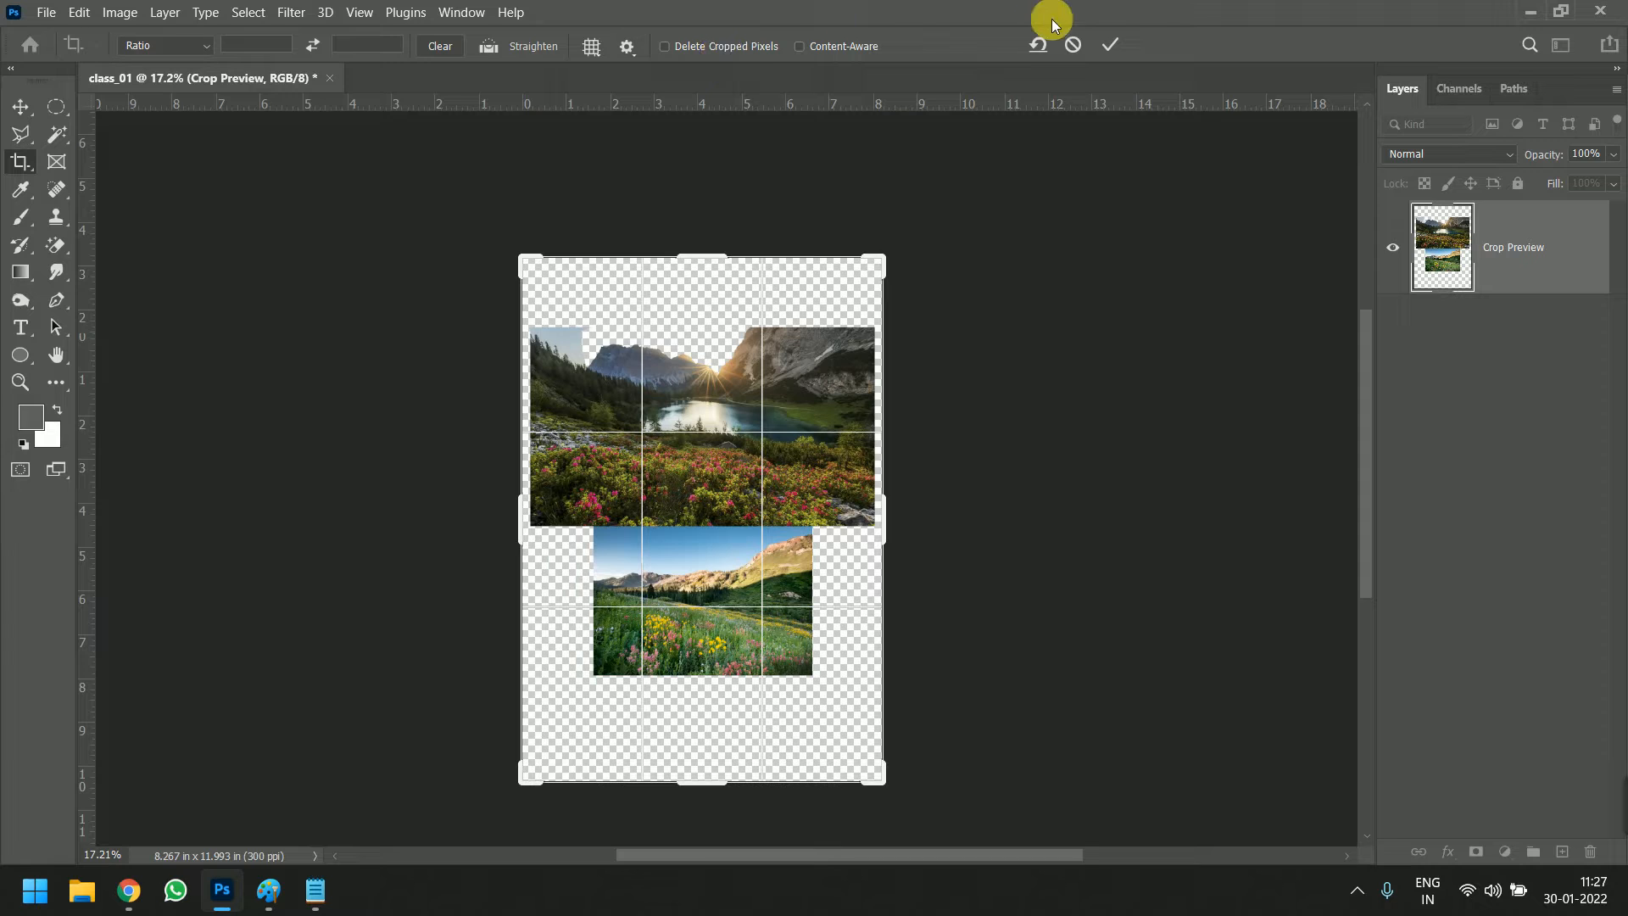
click(1109, 54)
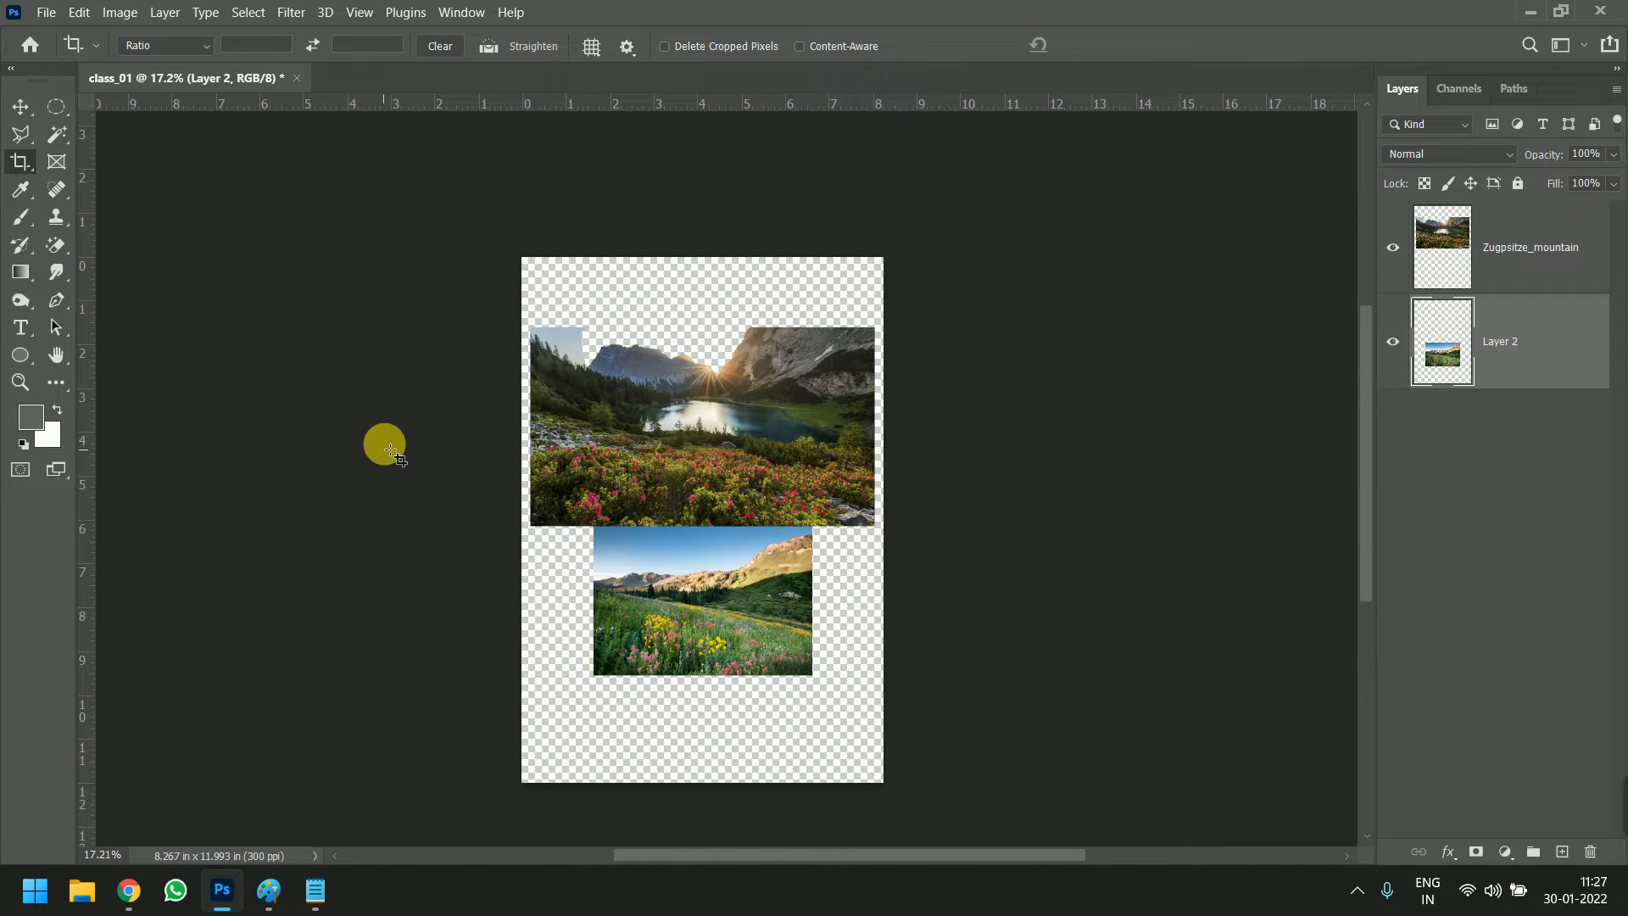
click(20, 169)
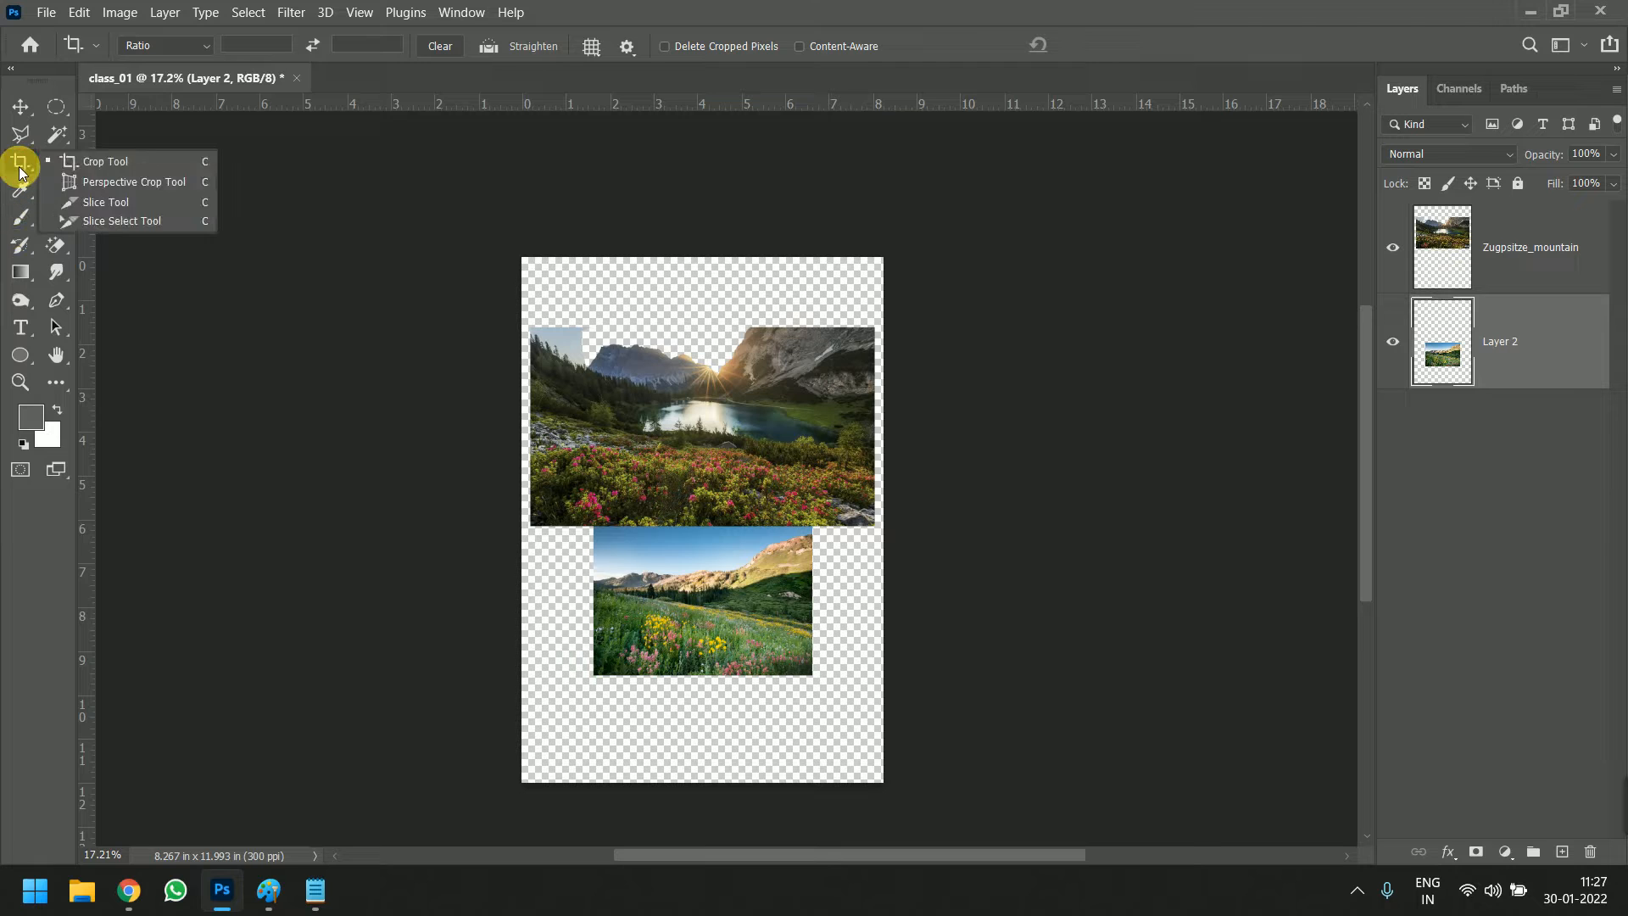
click(100, 166)
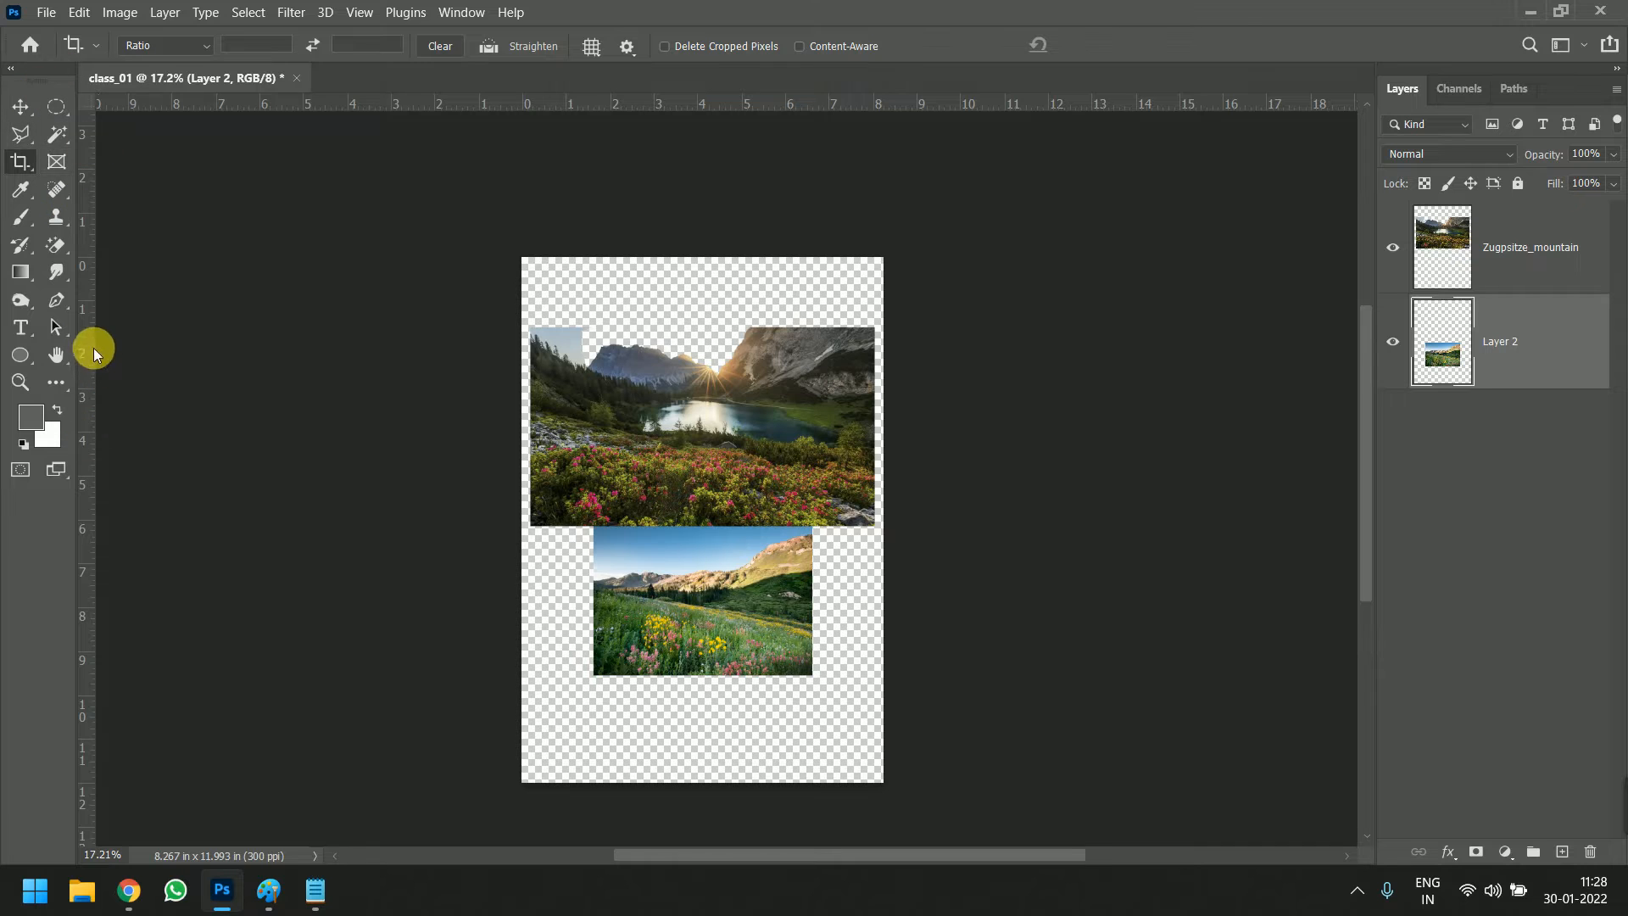
Mask the Zugpsitze_mountain photo with a rectangular frame about 4 in wide, using the Frame tool around the lake area
click(56, 162)
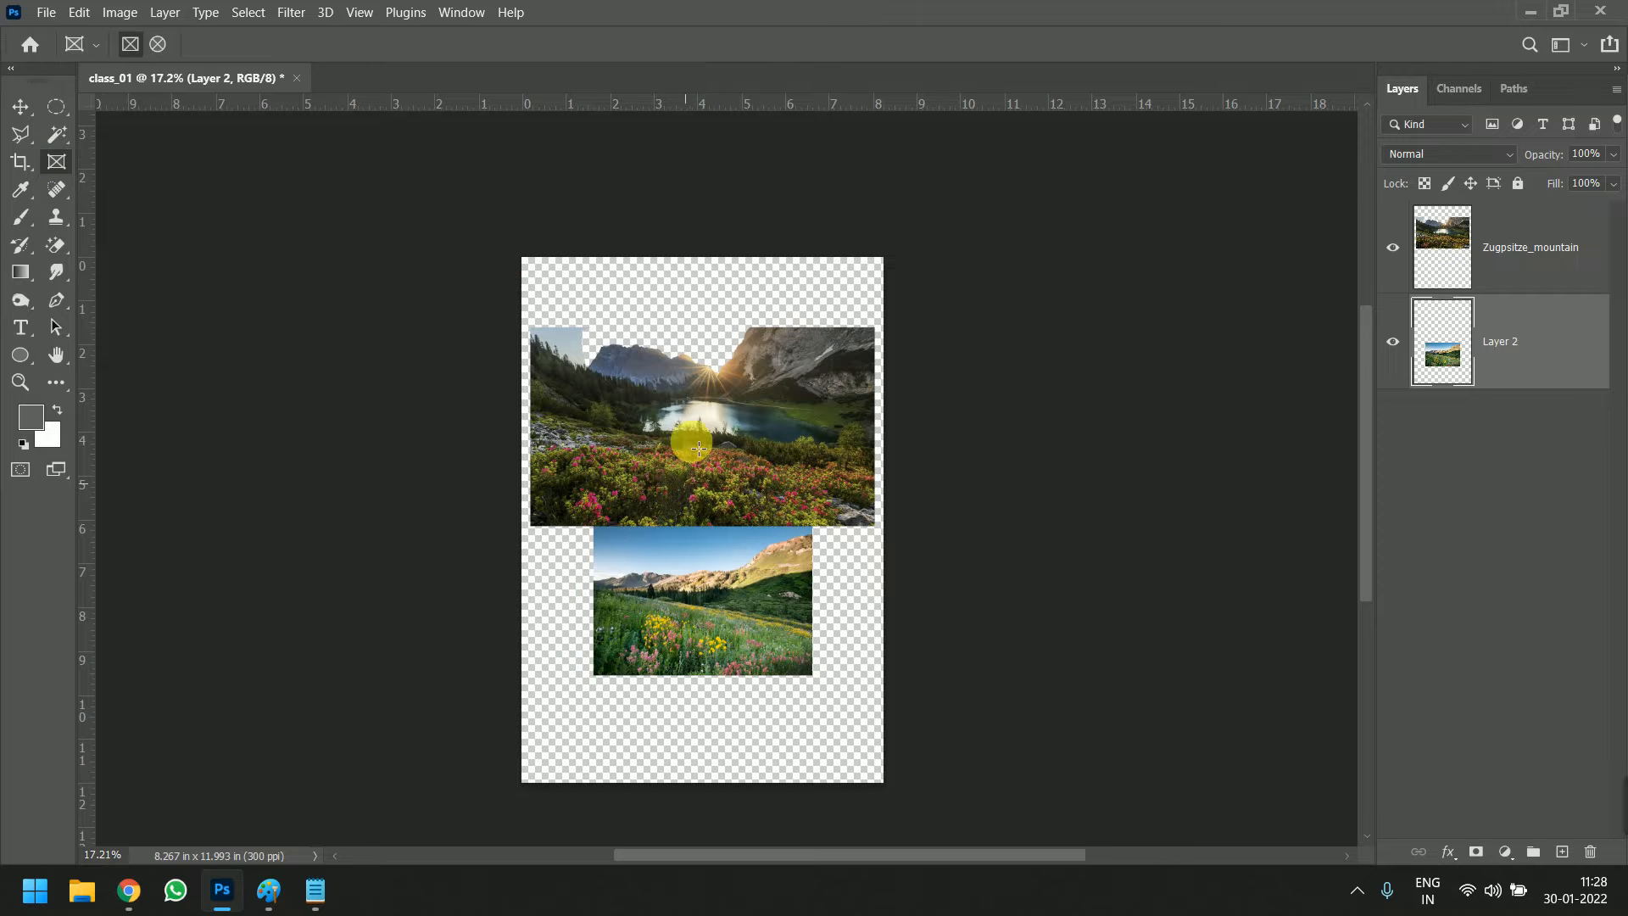
click(1537, 266)
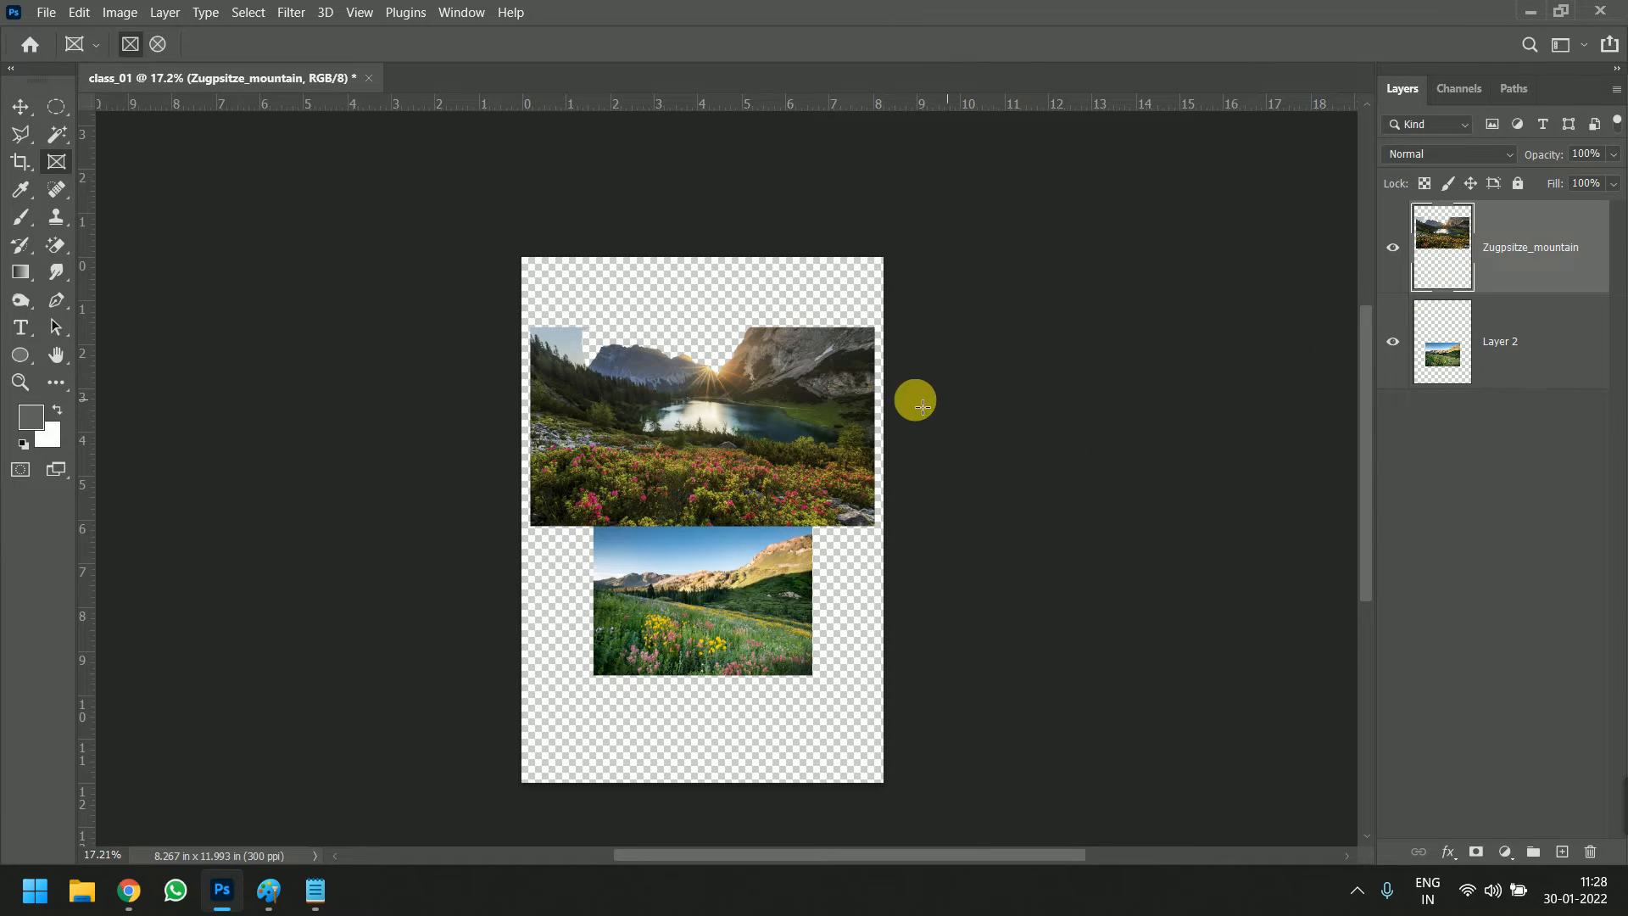
scroll(710, 413, up, 2)
scroll(710, 414, up, 1)
drag(534, 306, 847, 597)
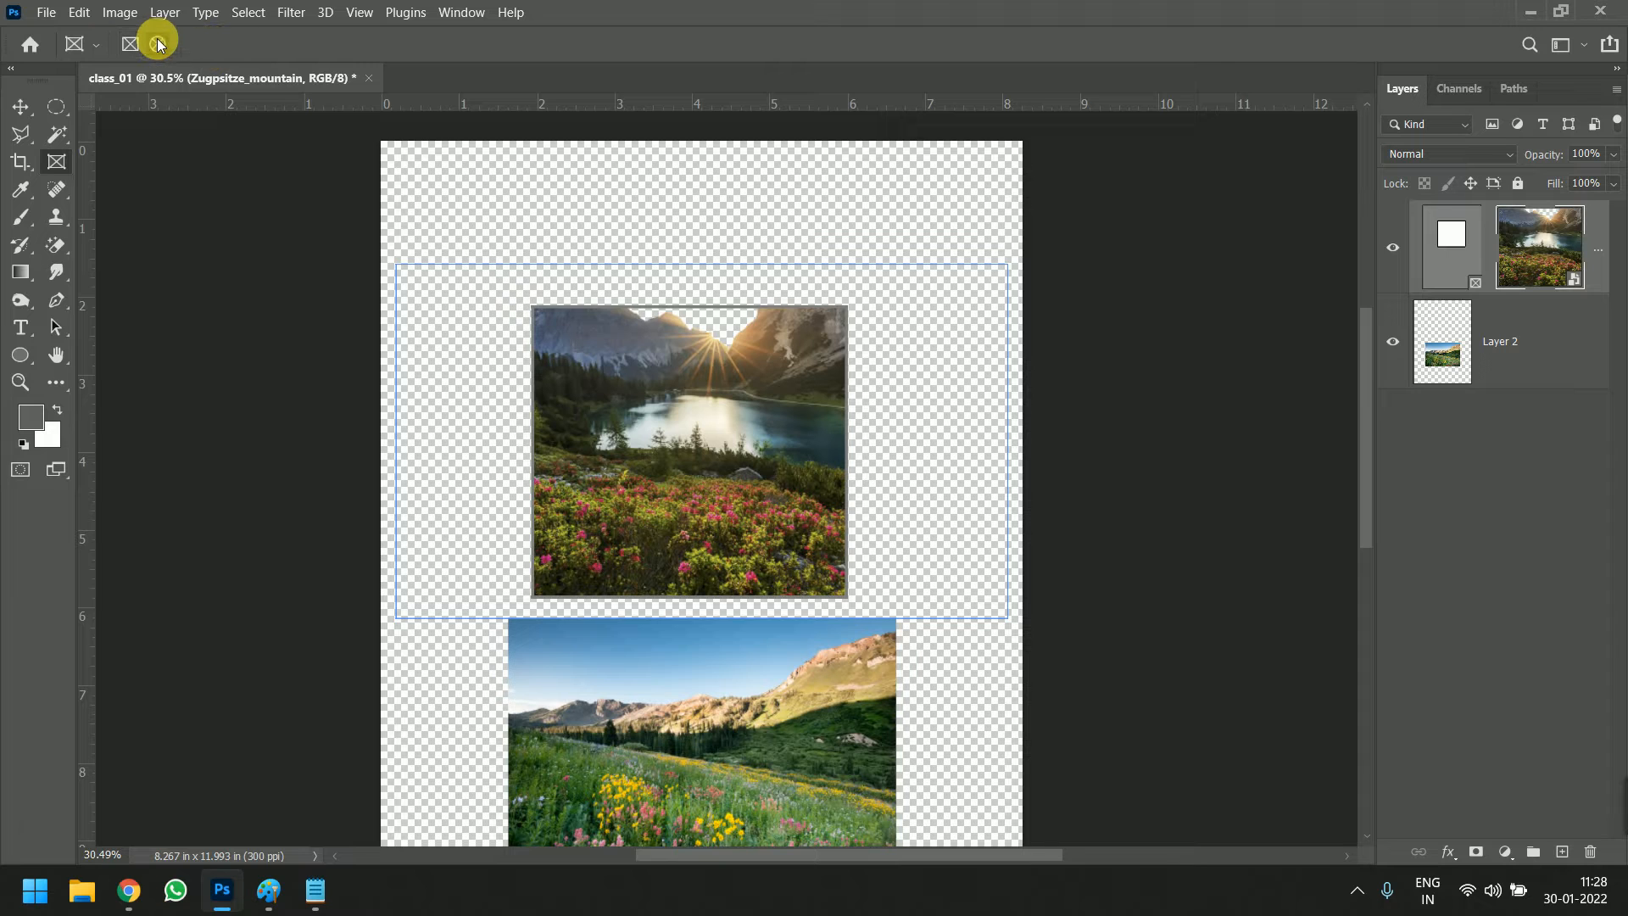
Mask the meadow photo on Layer 2 with an elliptical frame about 1.4 in wide
click(1565, 358)
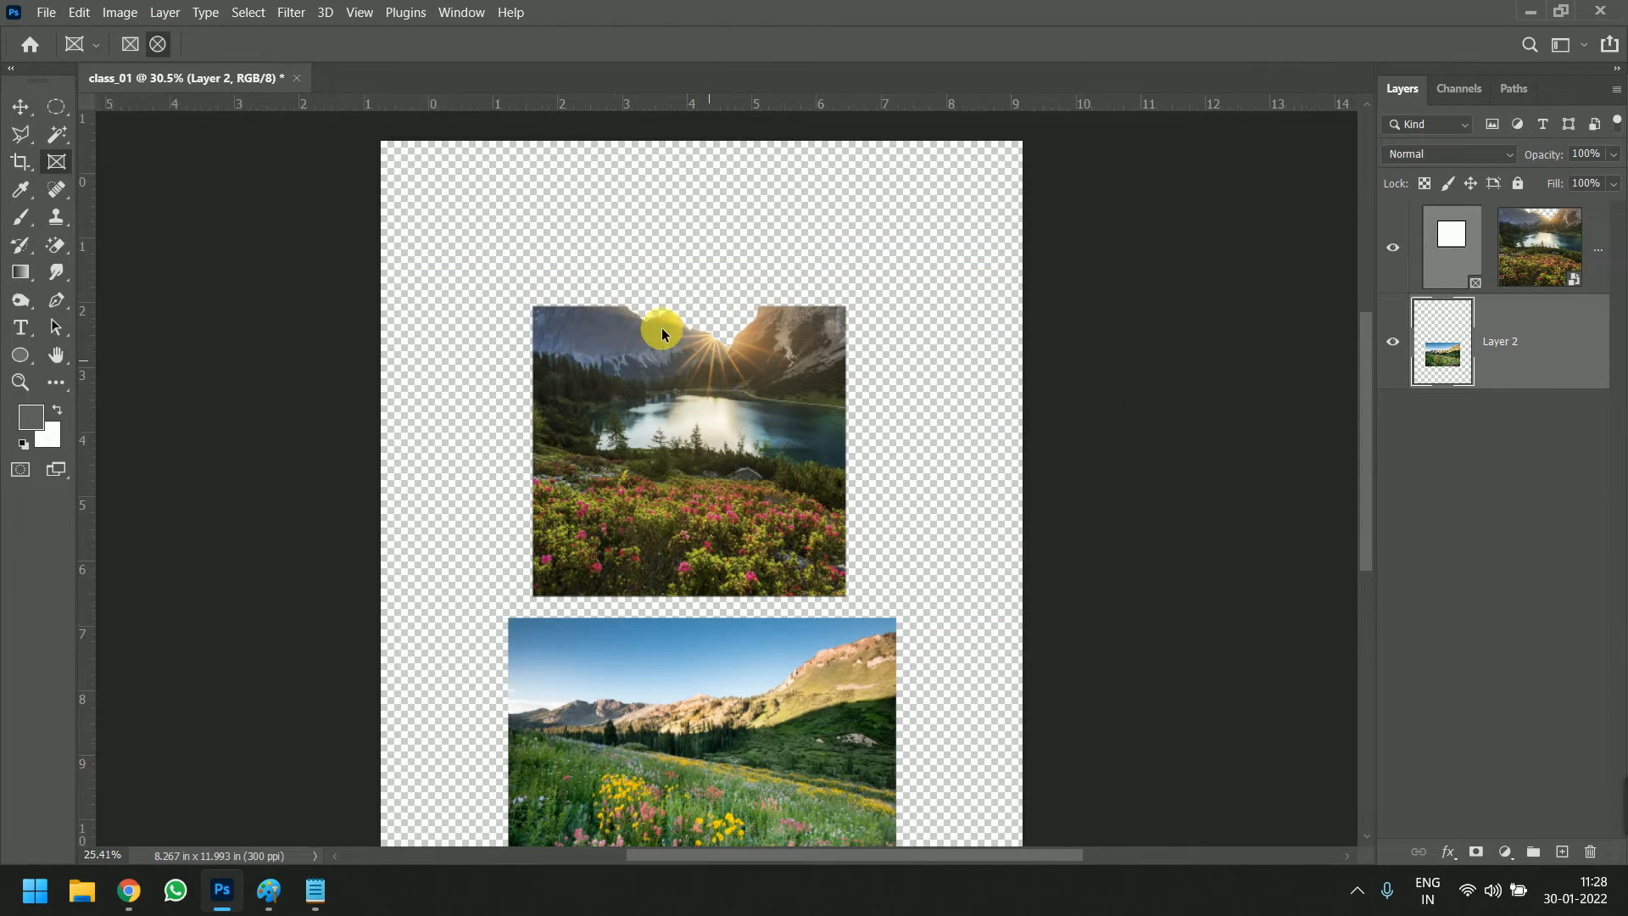
scroll(665, 552, down, 3)
scroll(607, 530, up, 1)
drag(611, 532, 701, 628)
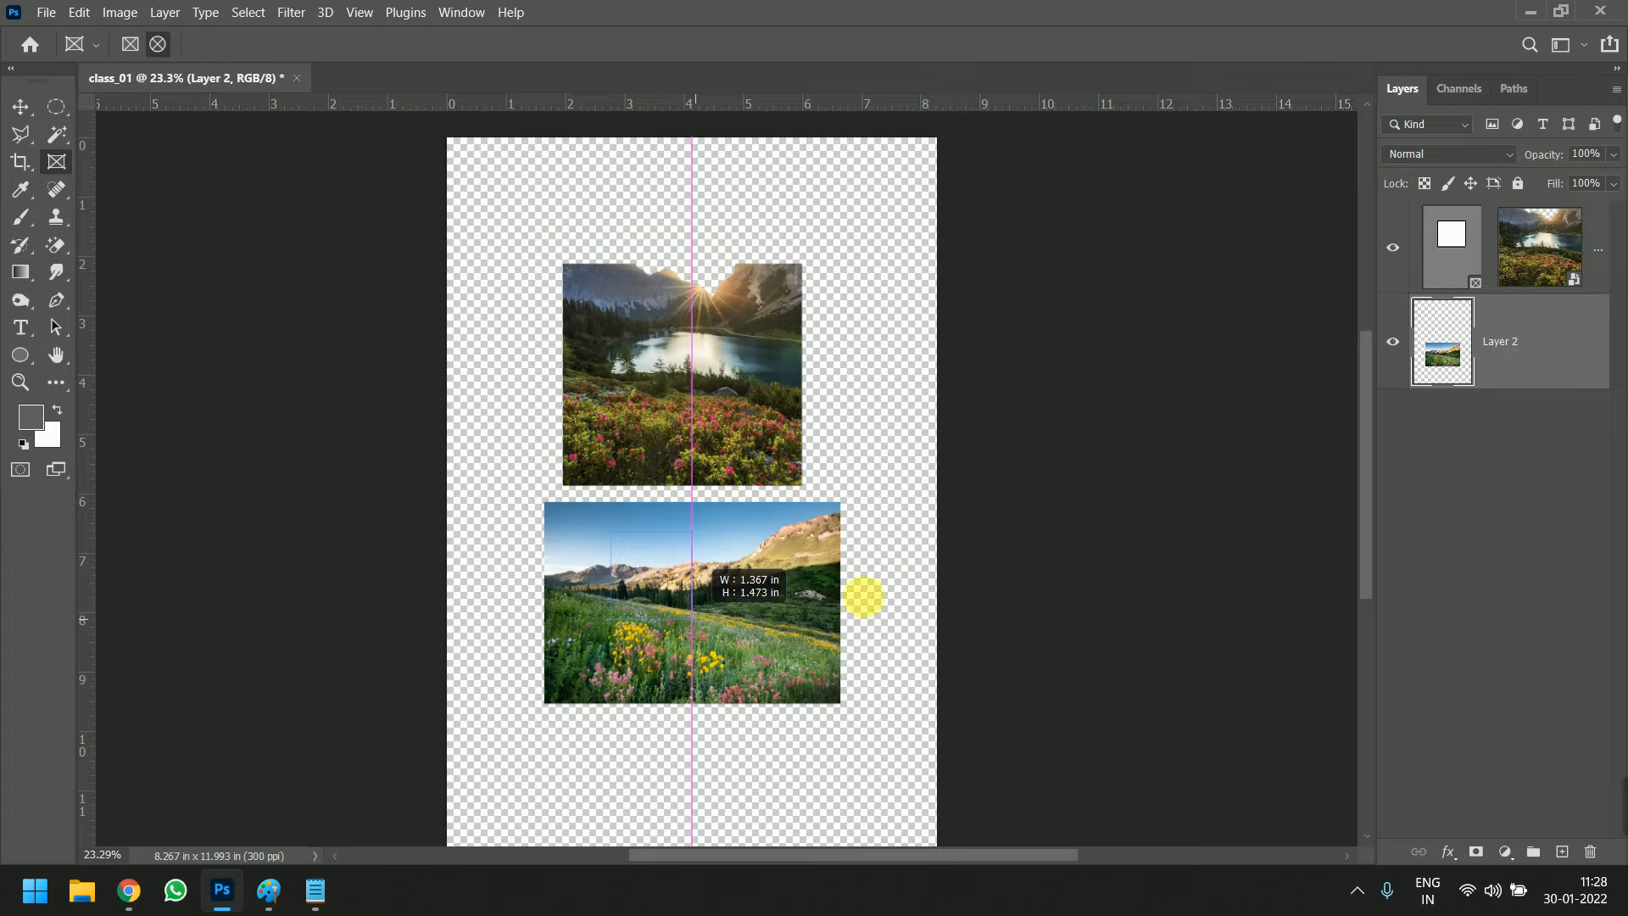
Deselect the framed layer and undo both the elliptical and the rectangular frame
click(56, 106)
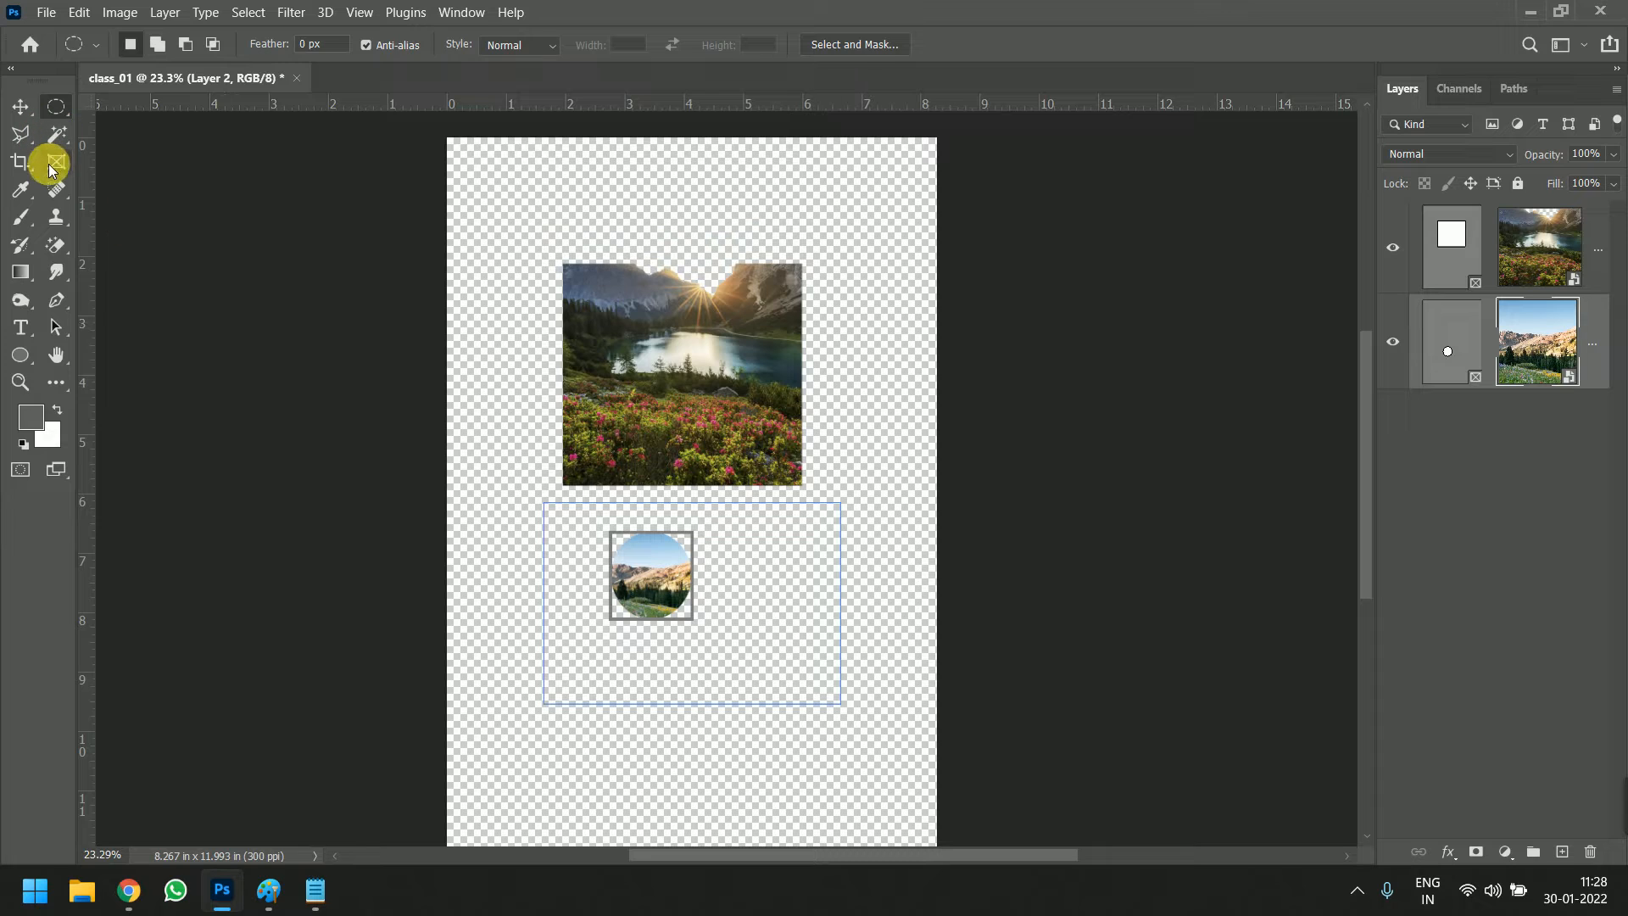
key(v)
click(233, 305)
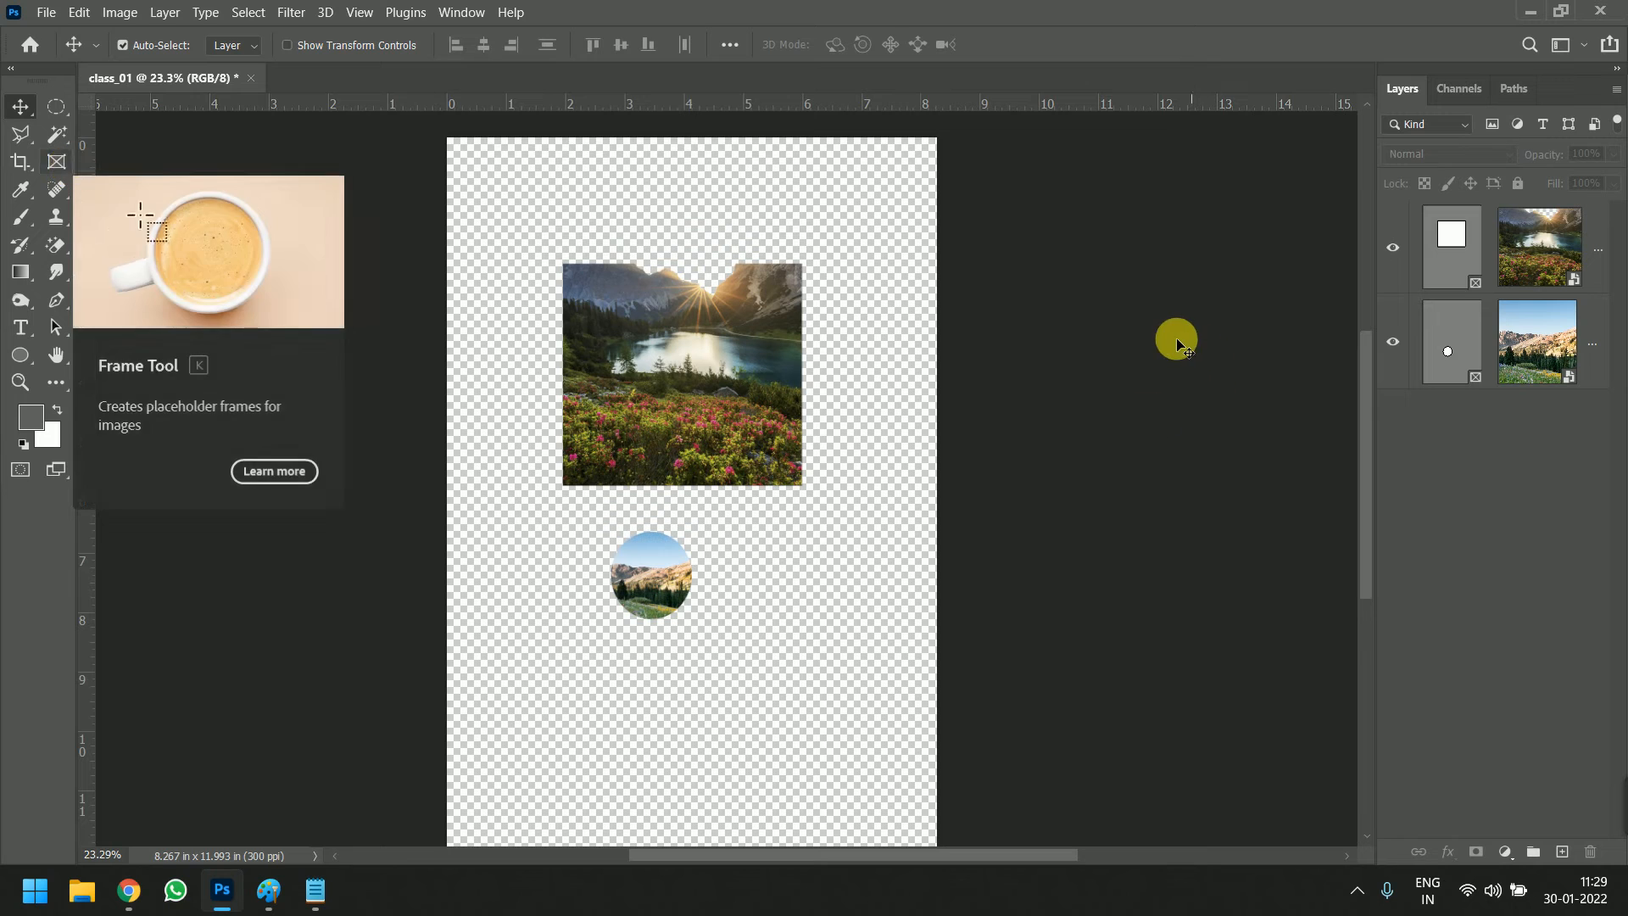
key(ctrl+z)
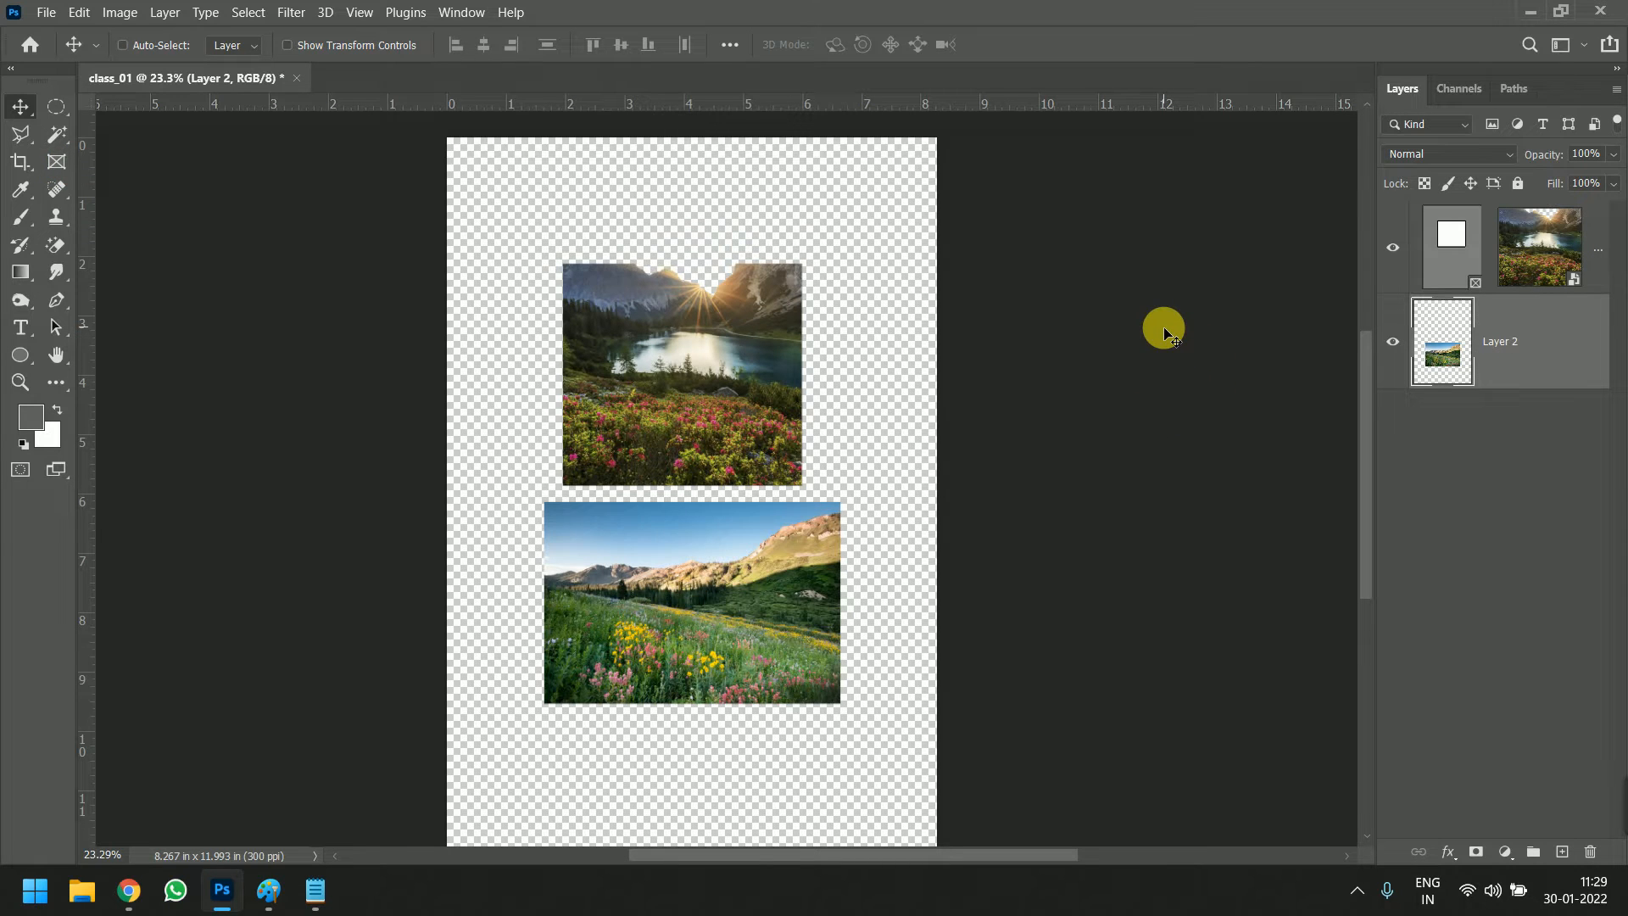
key(ctrl+z)
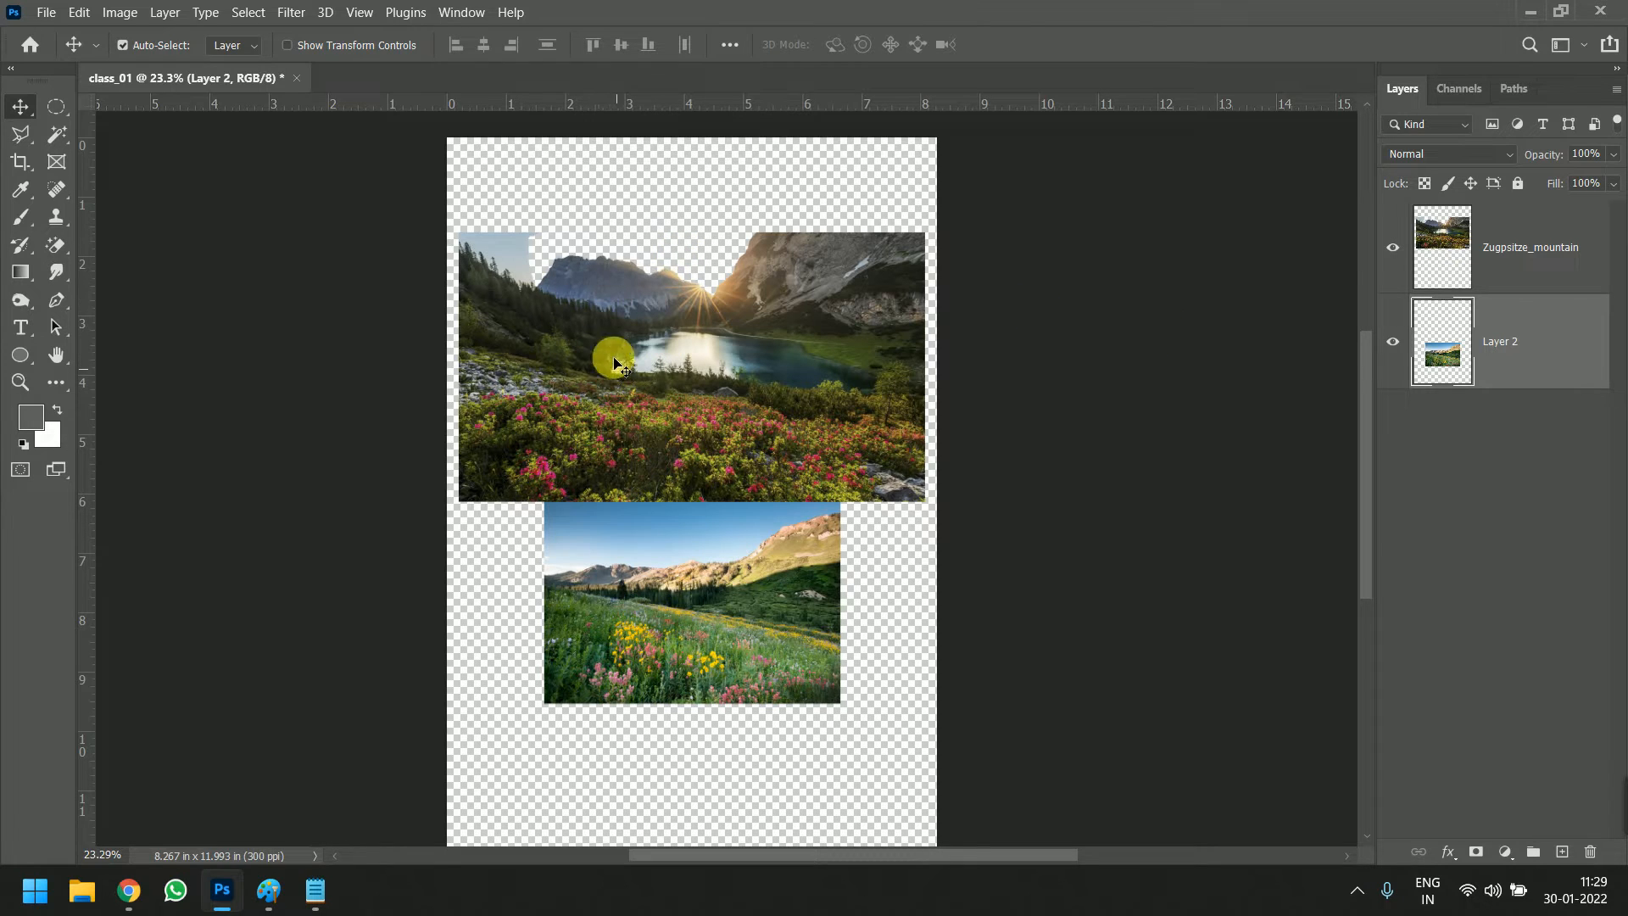
Mask the Zugpsitze_mountain photo with a circular frame about 3.2 in in diameter
click(56, 161)
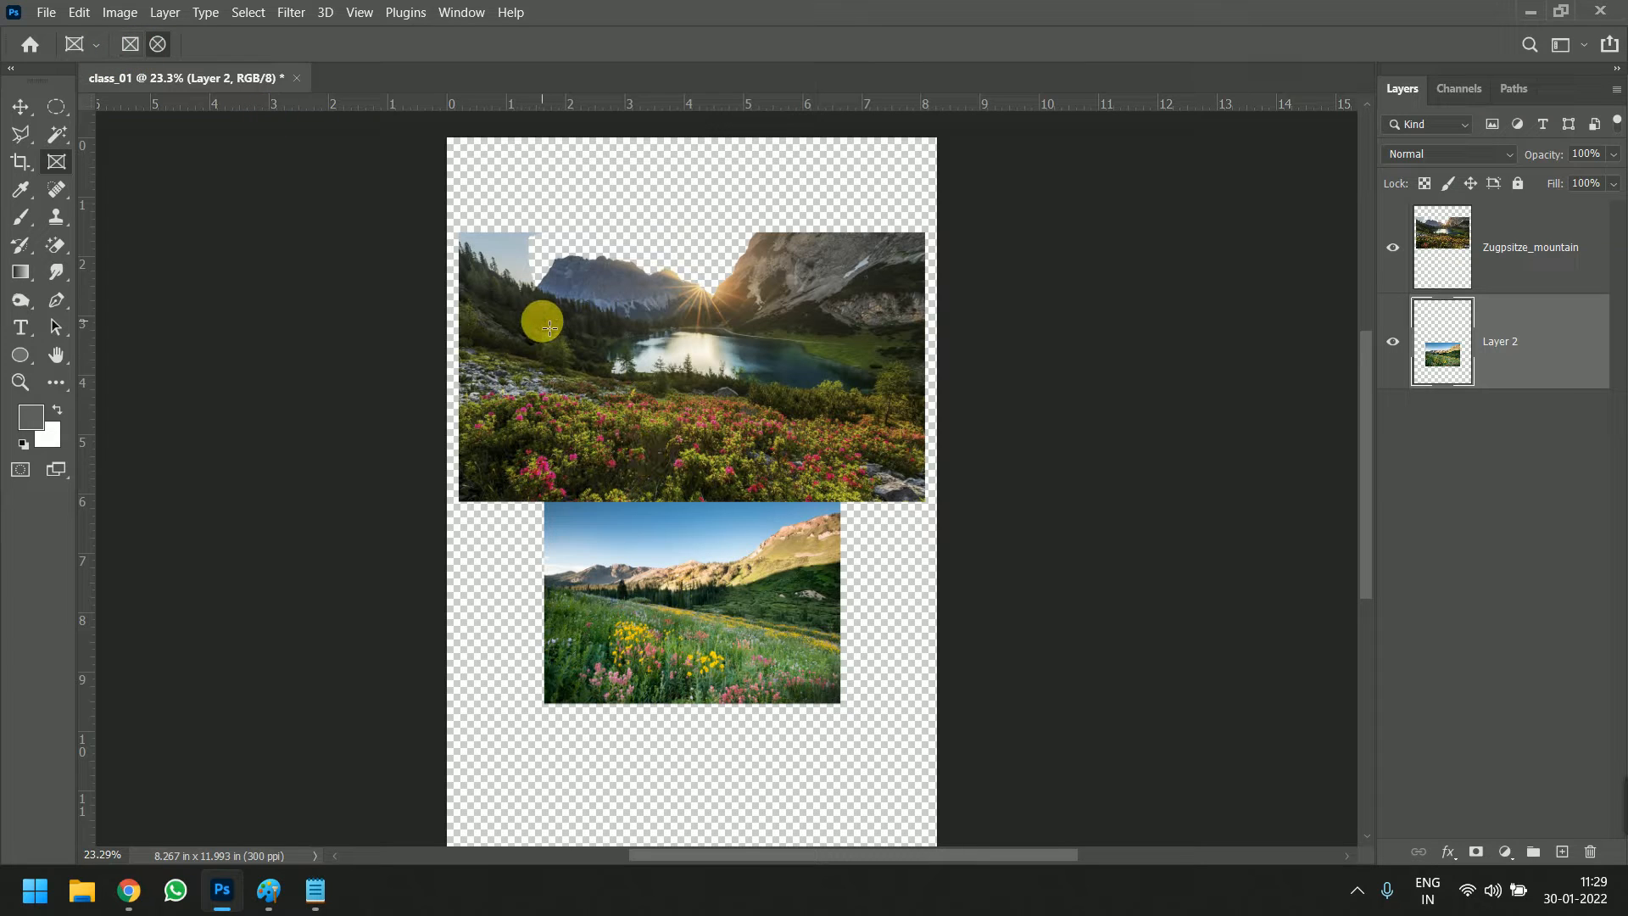
click(1498, 271)
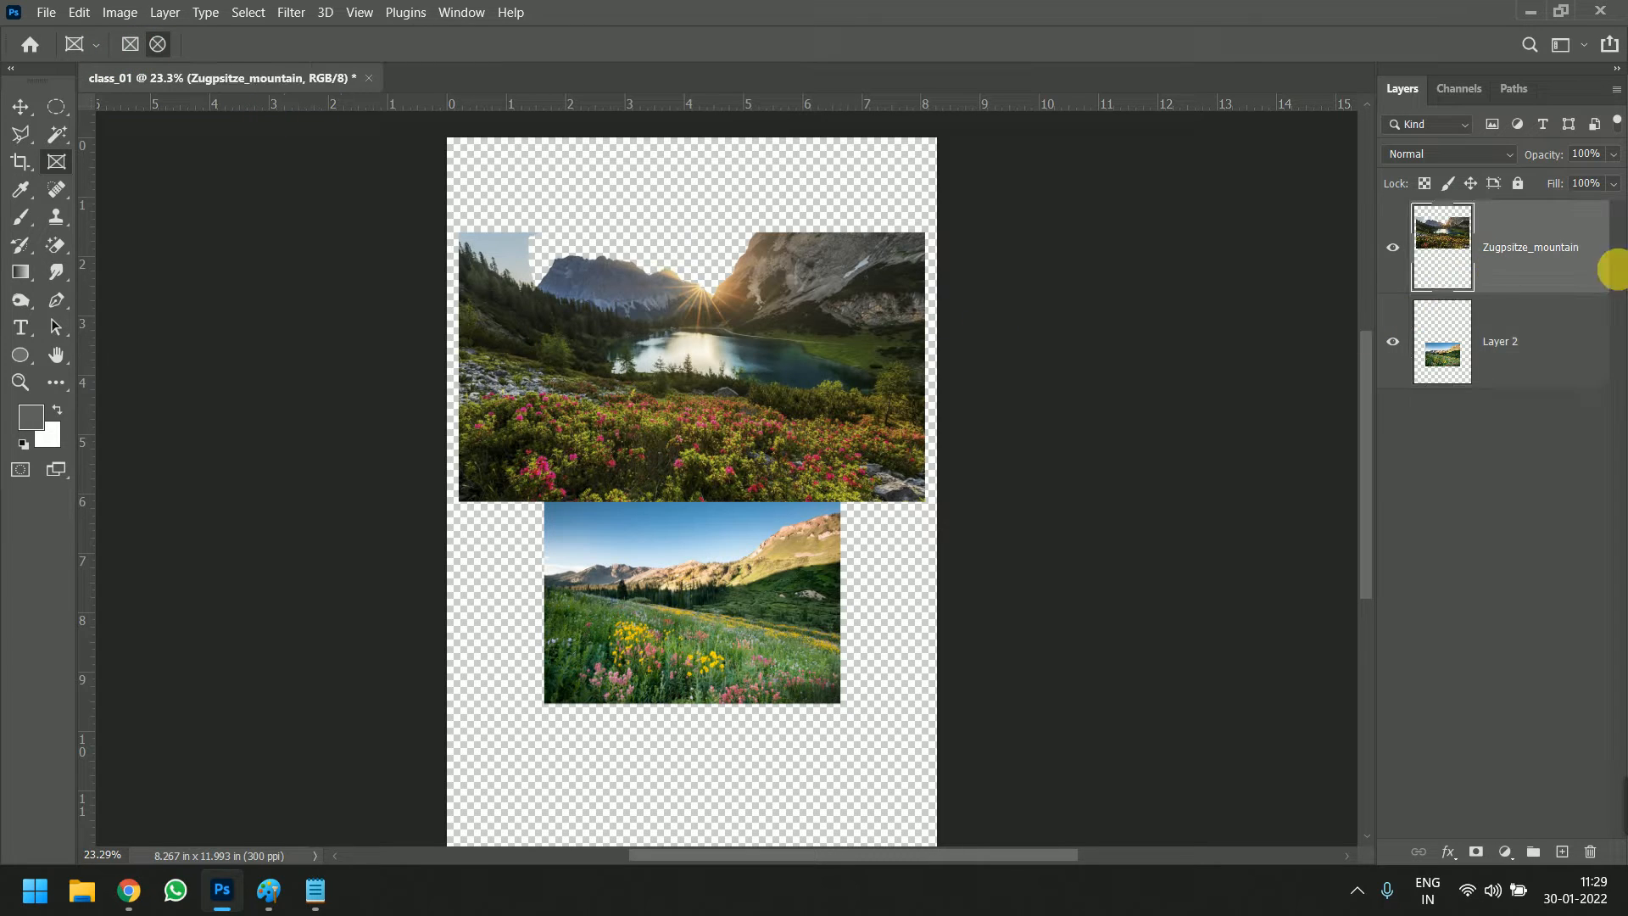
drag(516, 302, 736, 485)
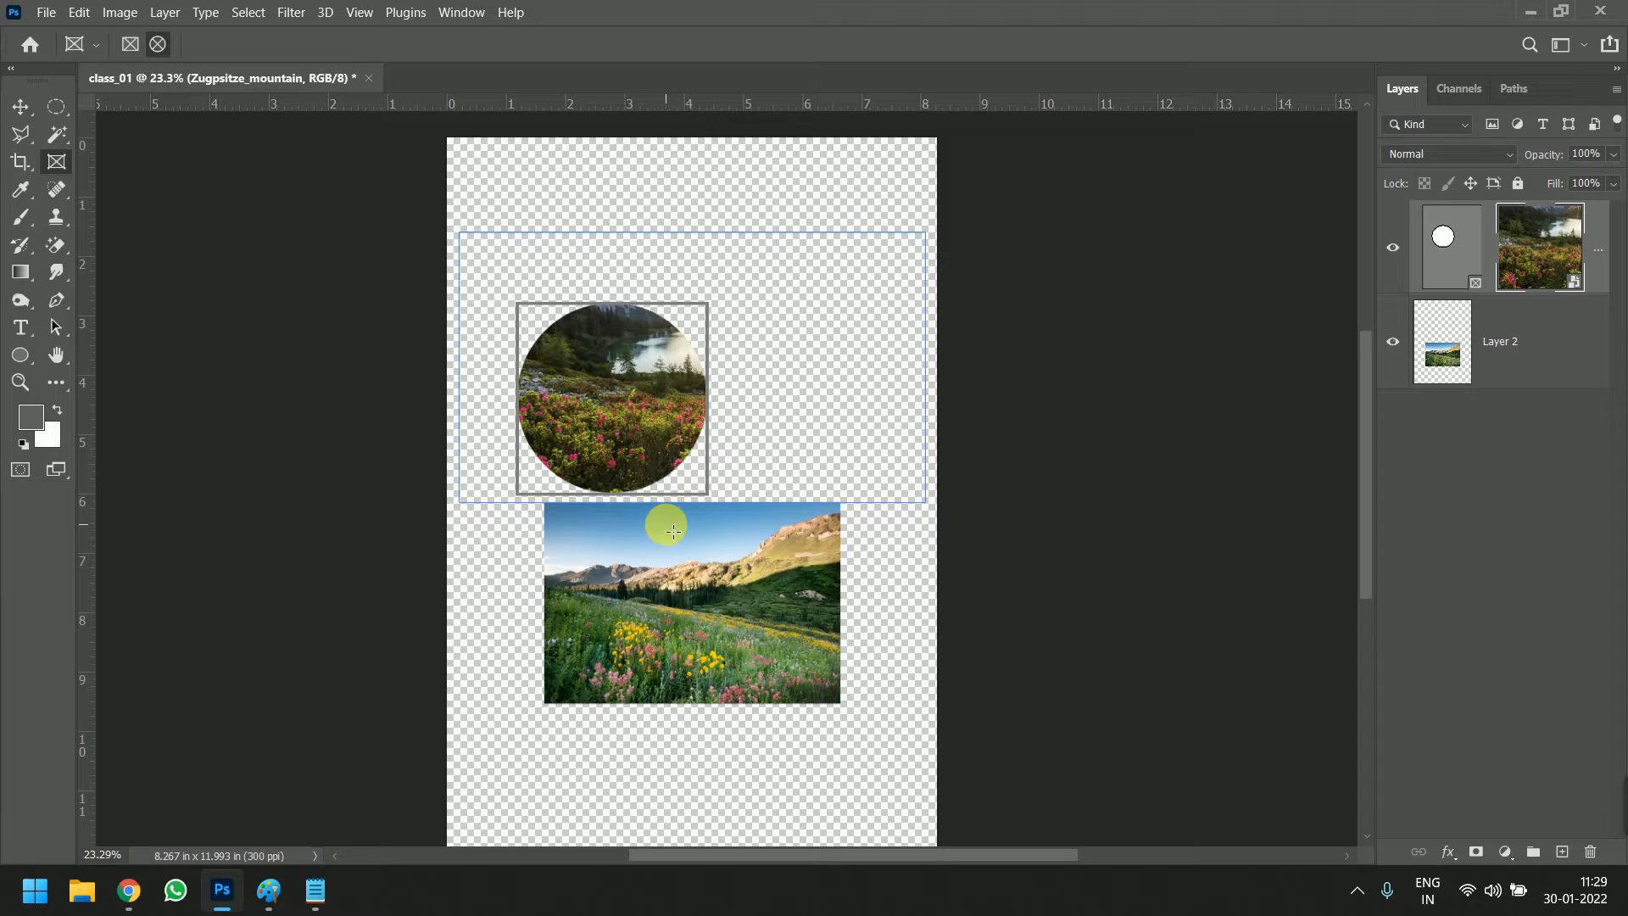
Move the circular frame up towards the page centre and shift the photo inside it slightly to the left
key(v)
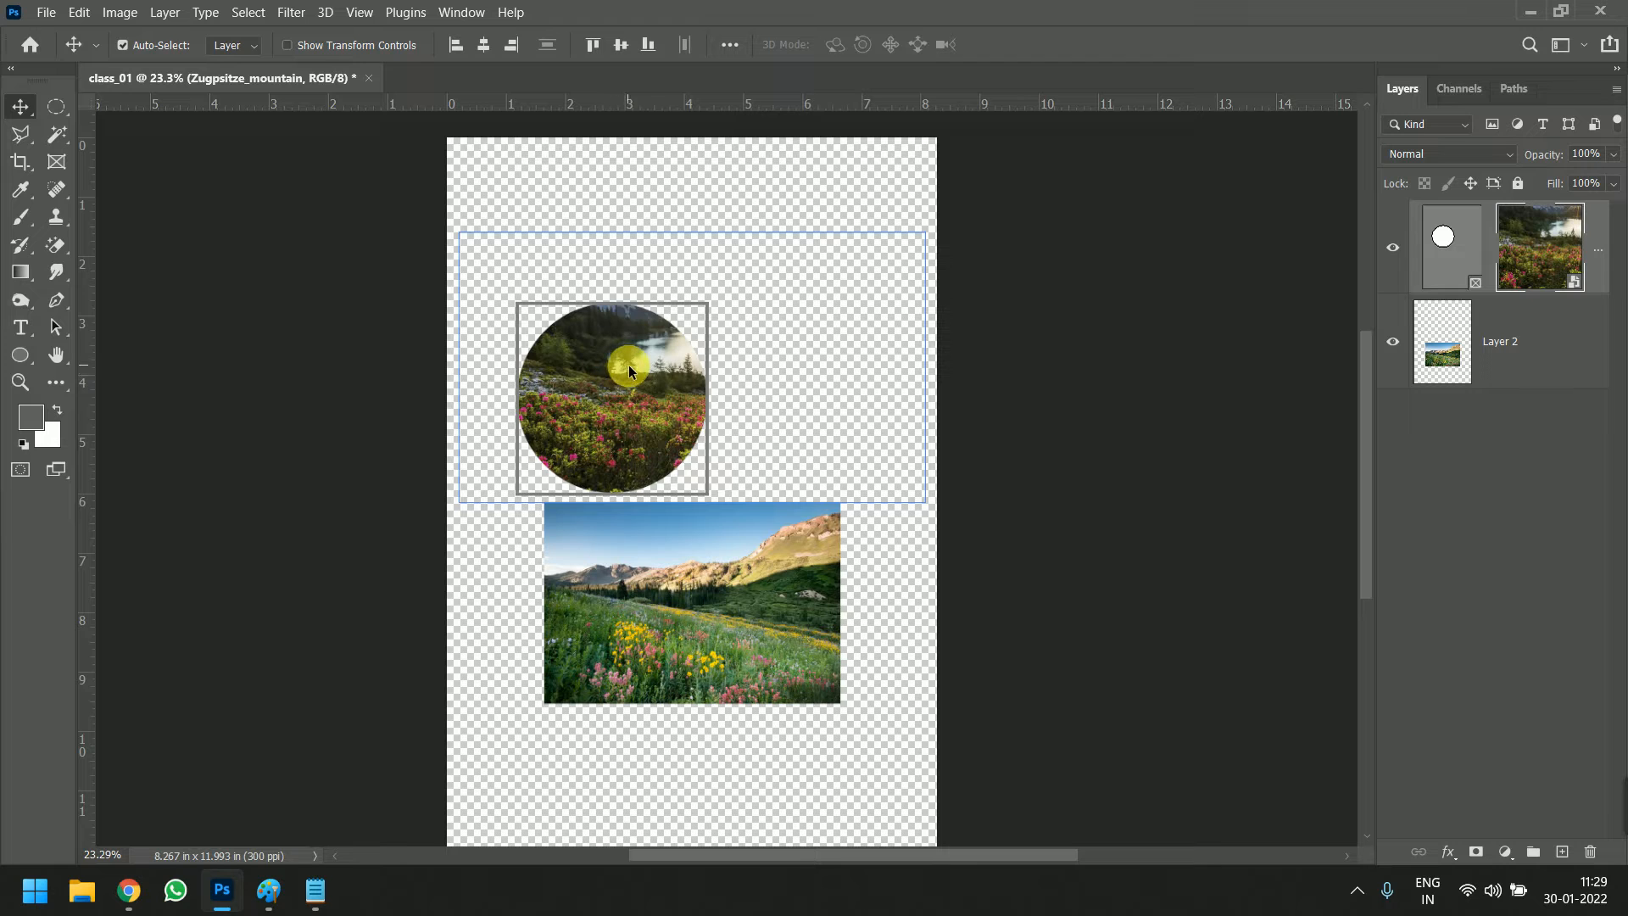
drag(646, 364, 780, 277)
click(1456, 270)
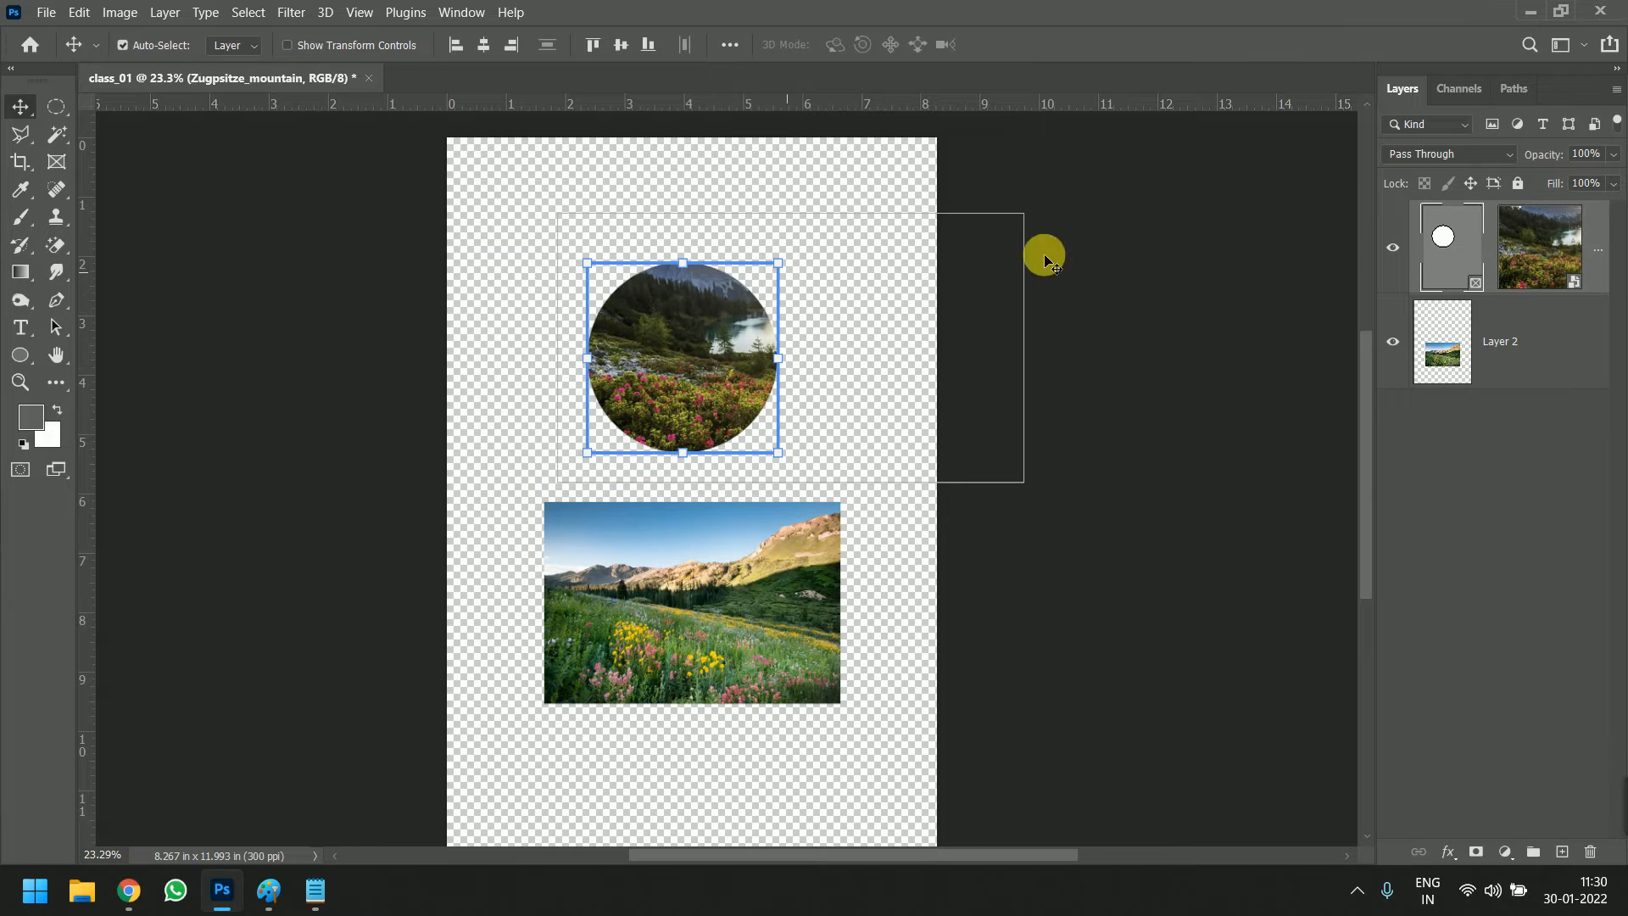
click(1526, 254)
mouse_move(695, 343)
mouse_down()
mouse_move(597, 353)
mouse_move(665, 381)
mouse_move(682, 347)
mouse_up()
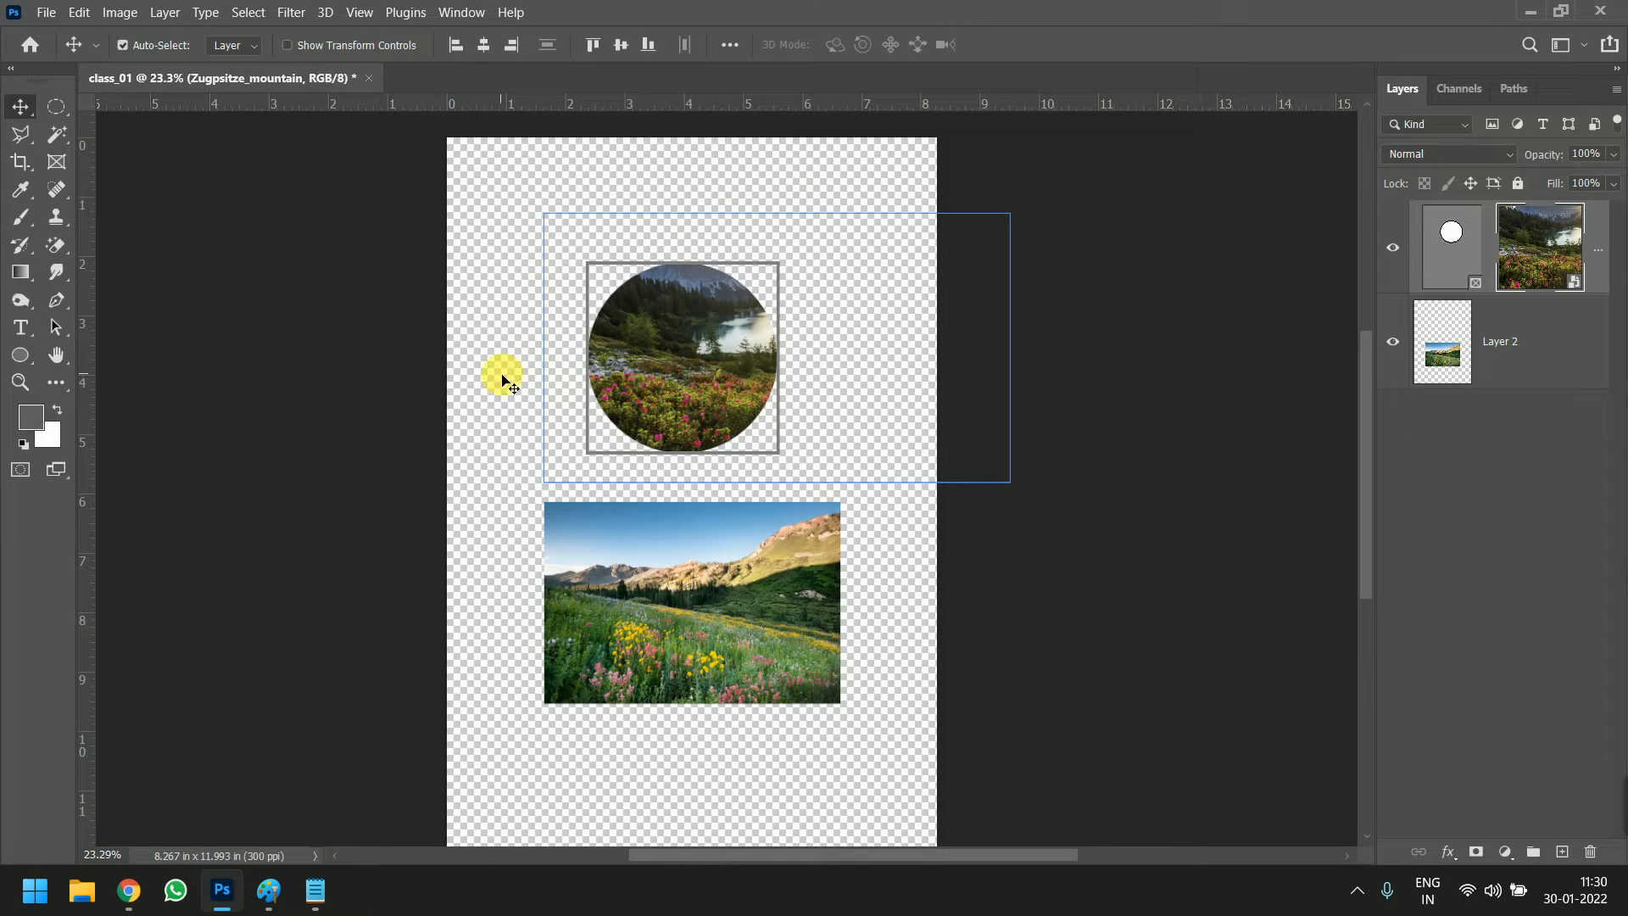
Switch to the Google Meet window for a check and return to Photoshop
mouse_move(129, 891)
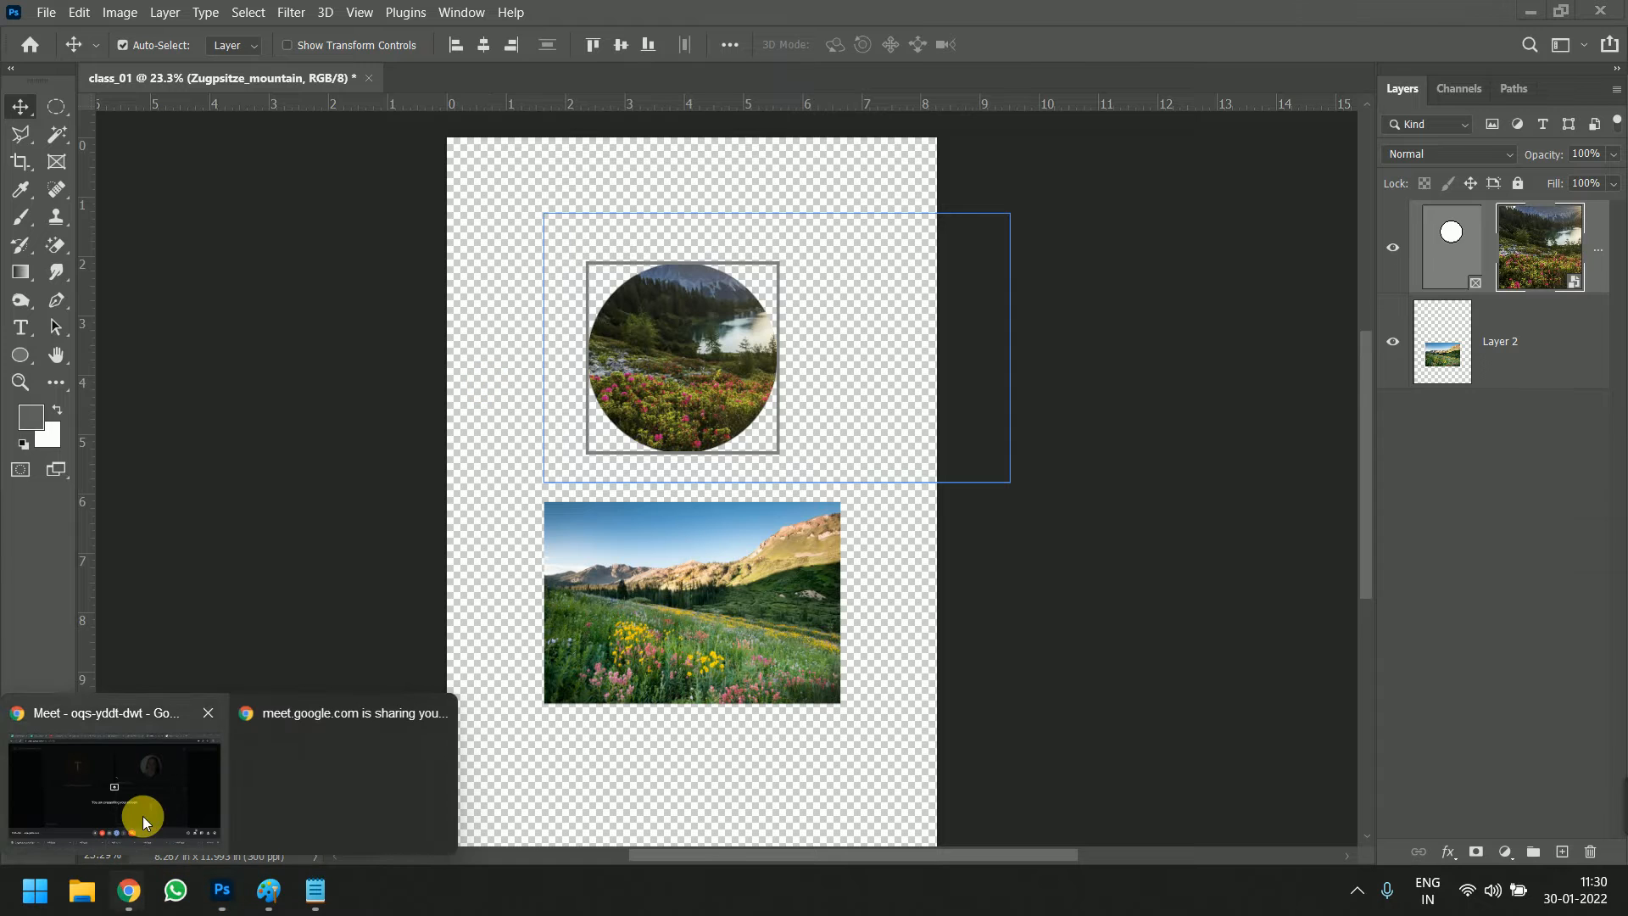
click(142, 816)
click(1493, 10)
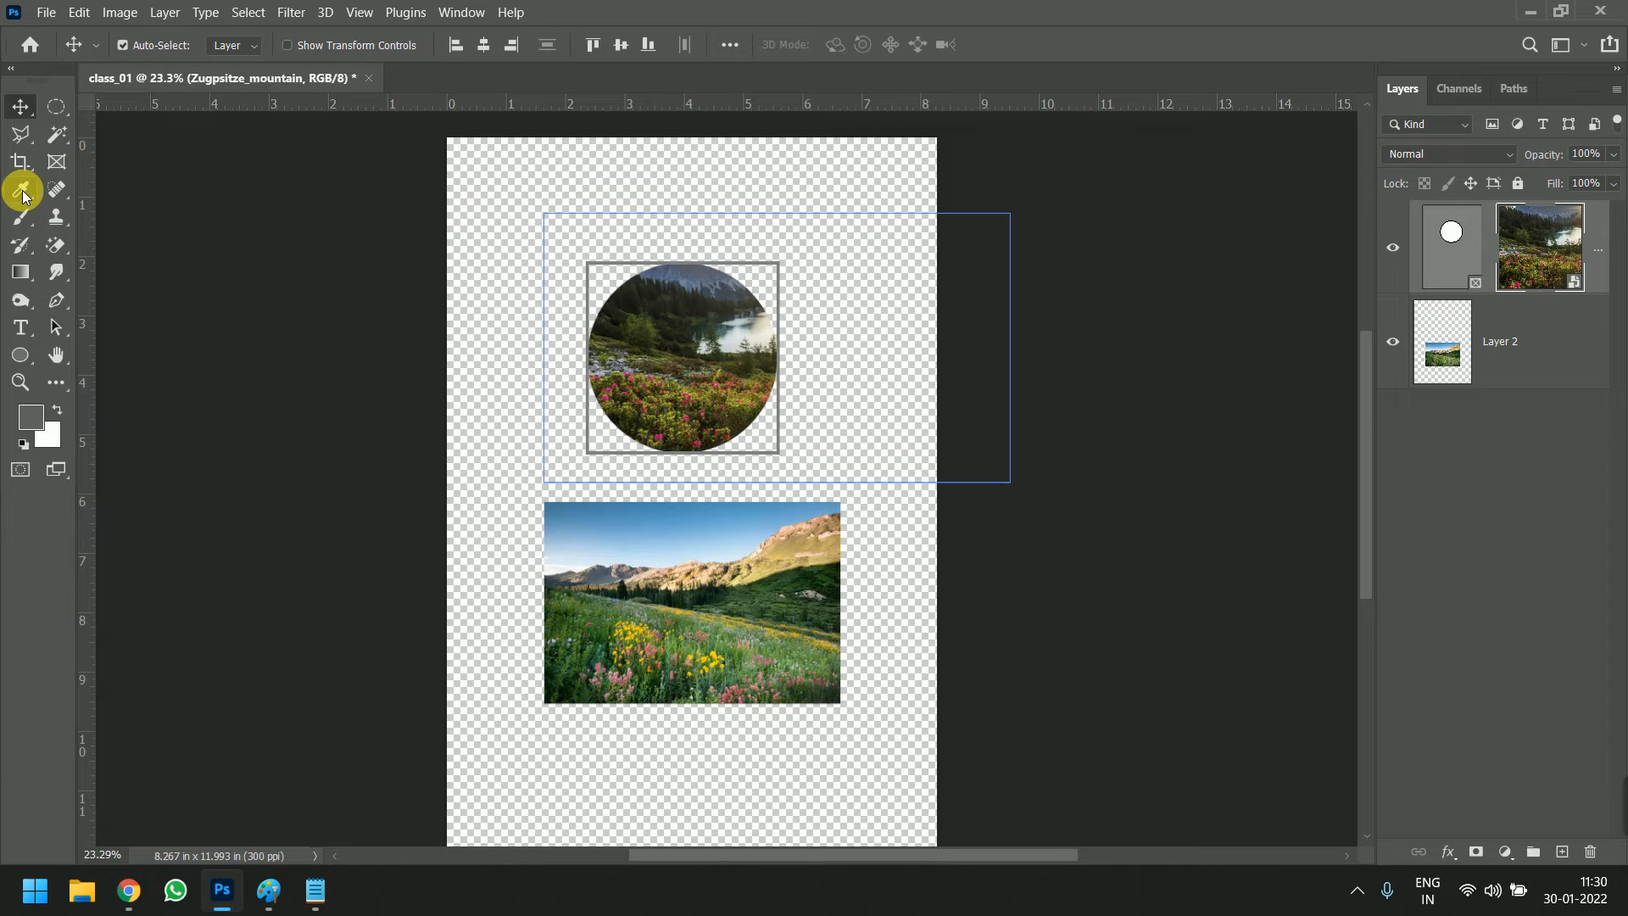
Activate the Eyedropper tool and sample the dark workspace colour beside the page as the foreground colour
click(23, 196)
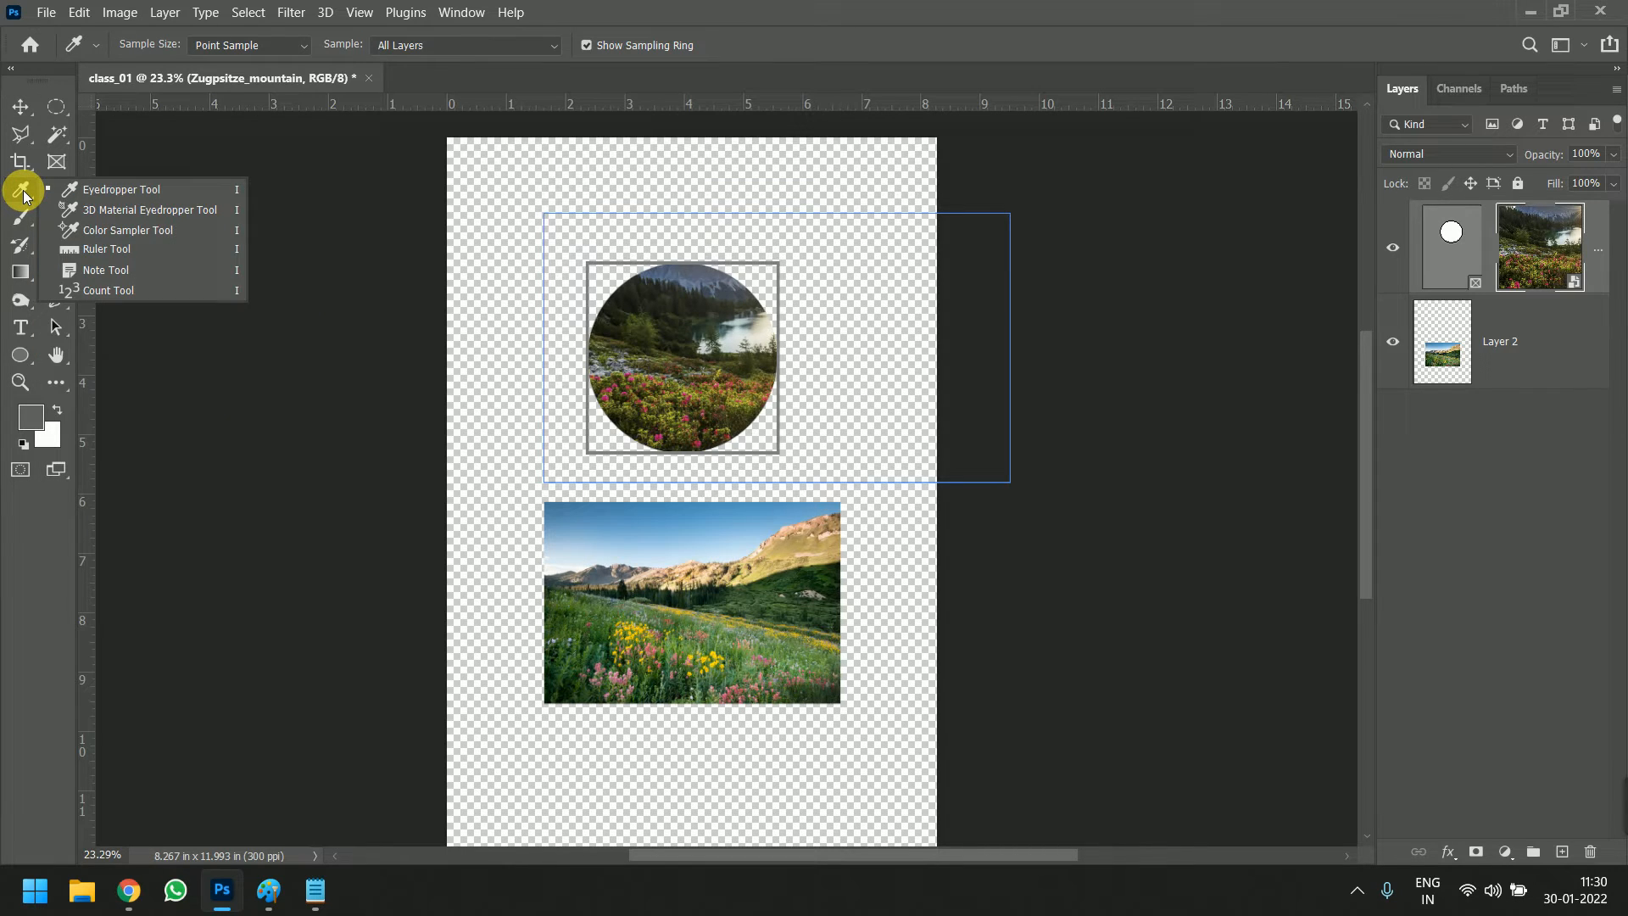
click(427, 296)
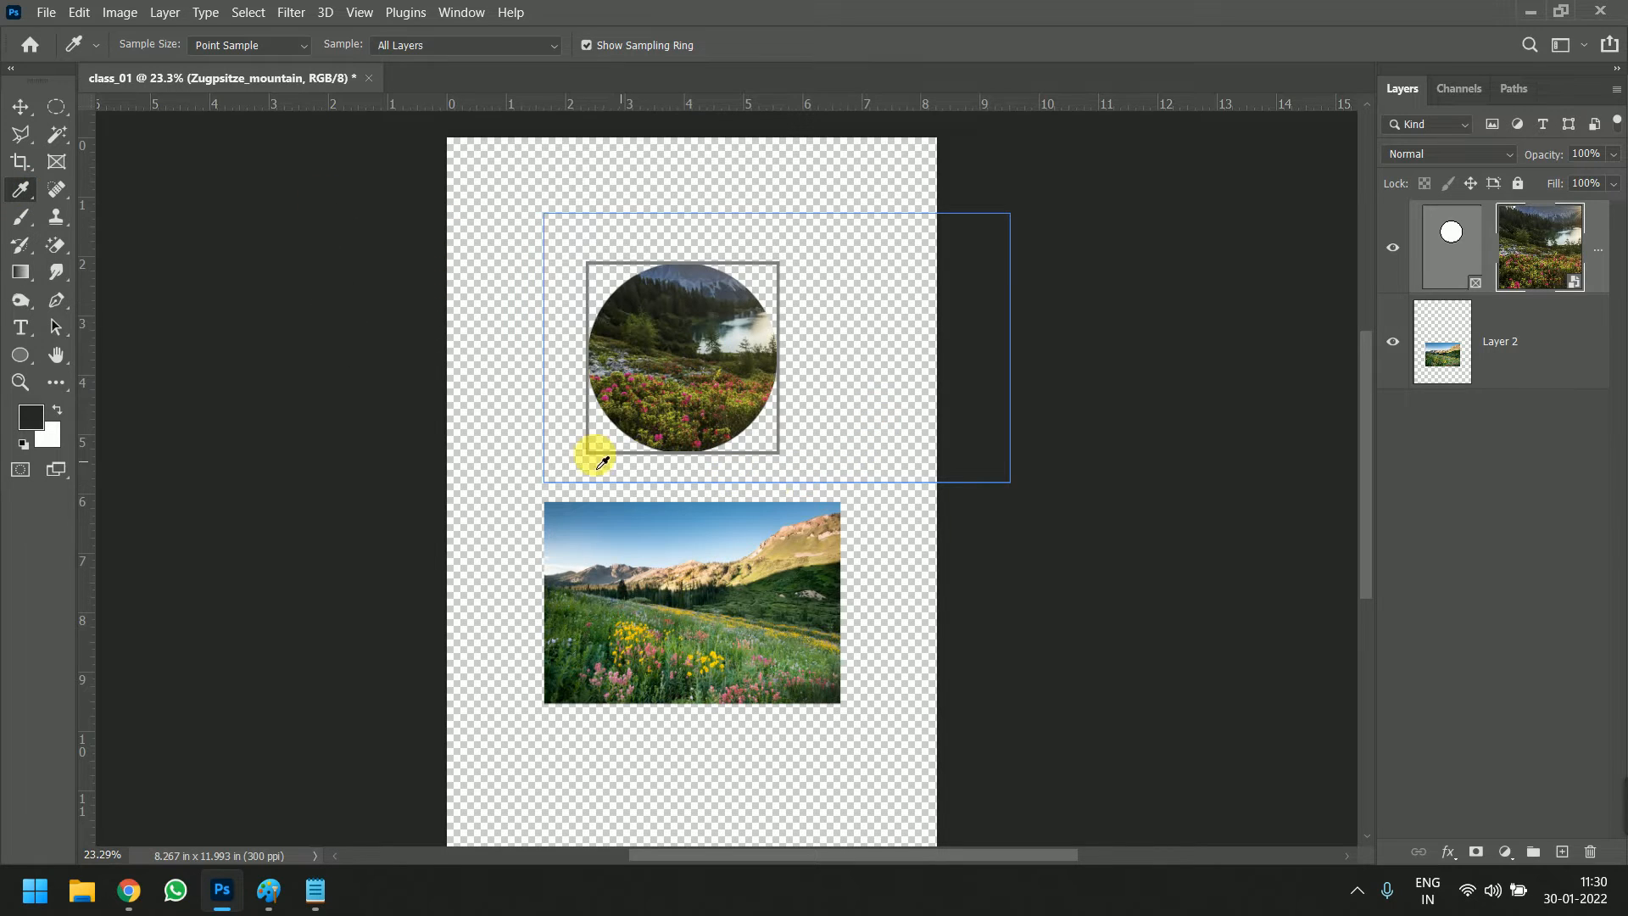
scroll(682, 282, up, 2)
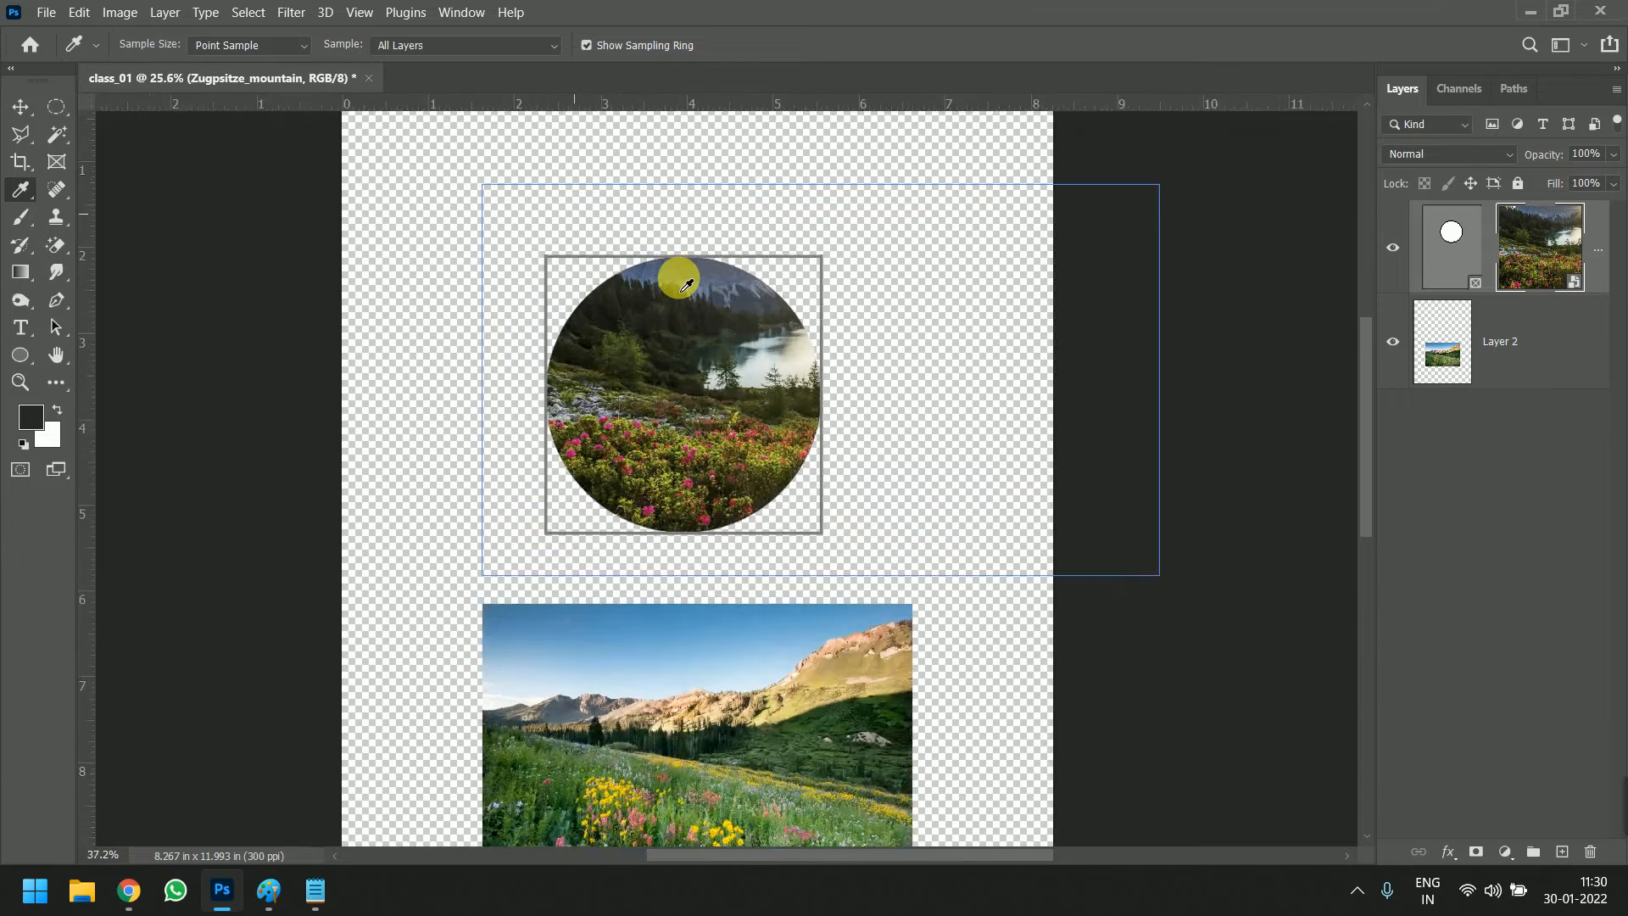
scroll(685, 286, up, 4)
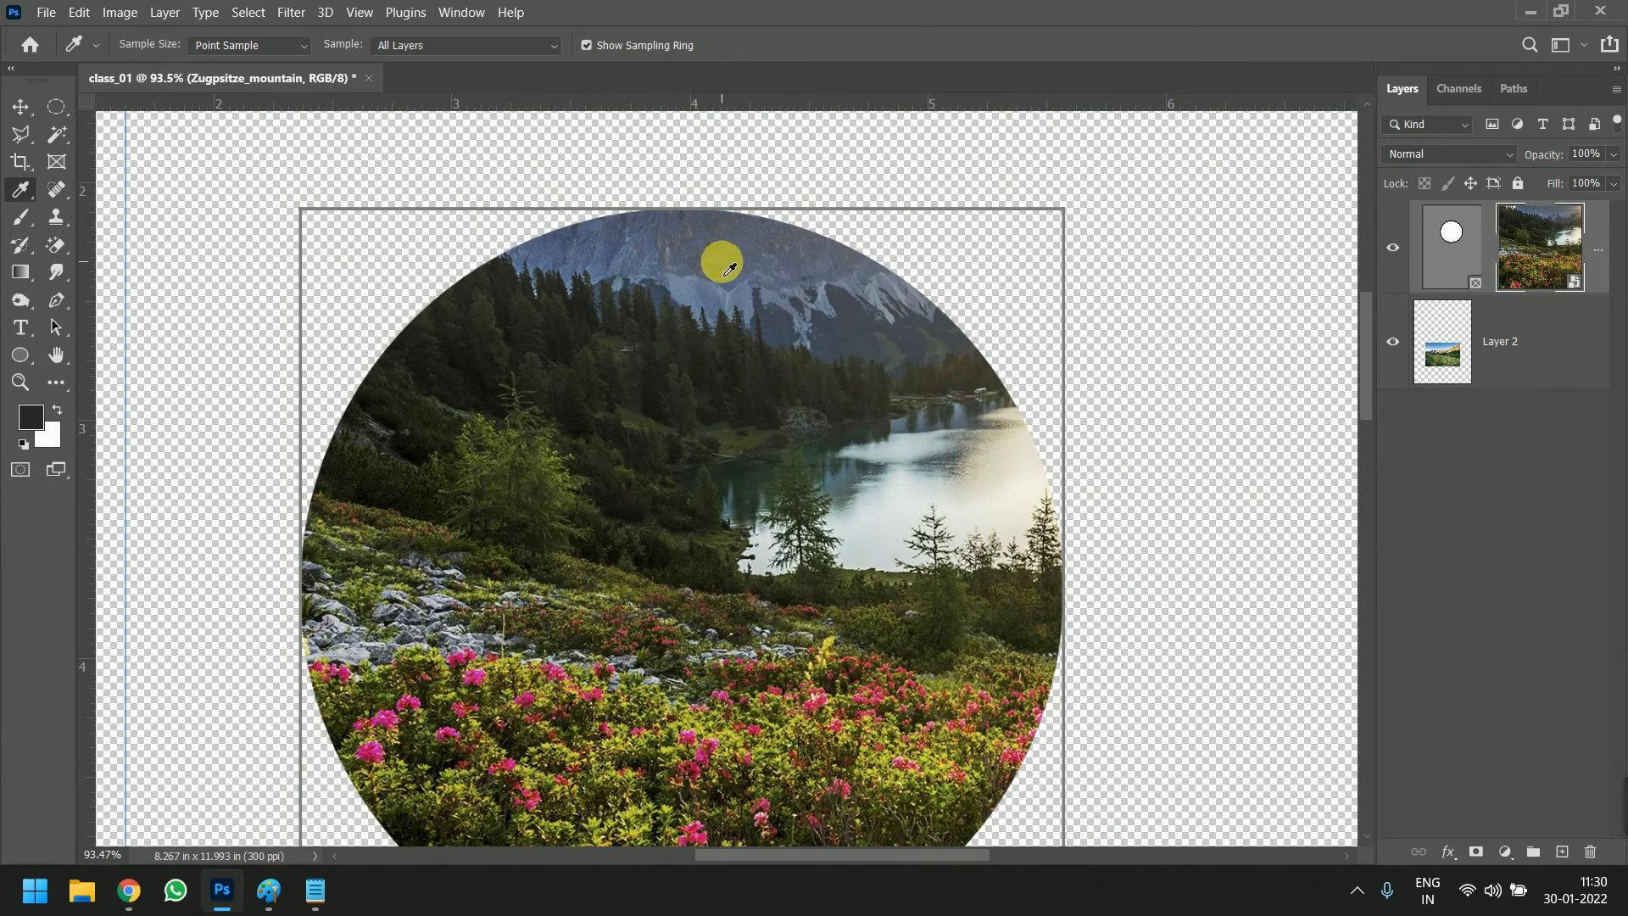
Preview the blue 3000e4 in the foreground Color Picker and cancel without applying it
click(31, 416)
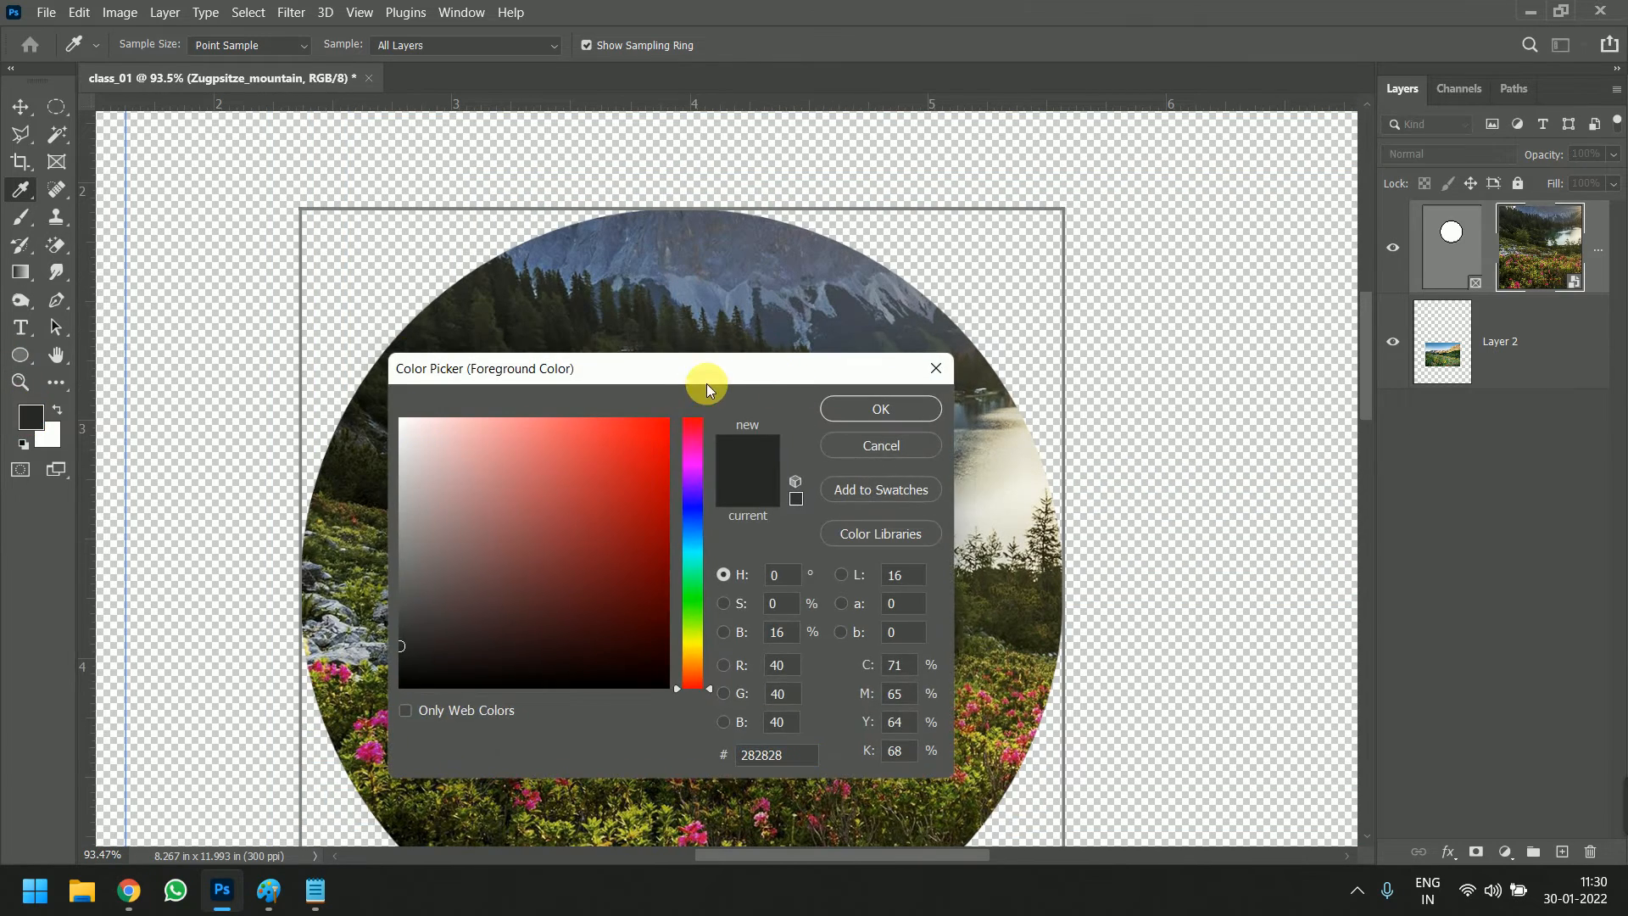
drag(706, 384, 1141, 268)
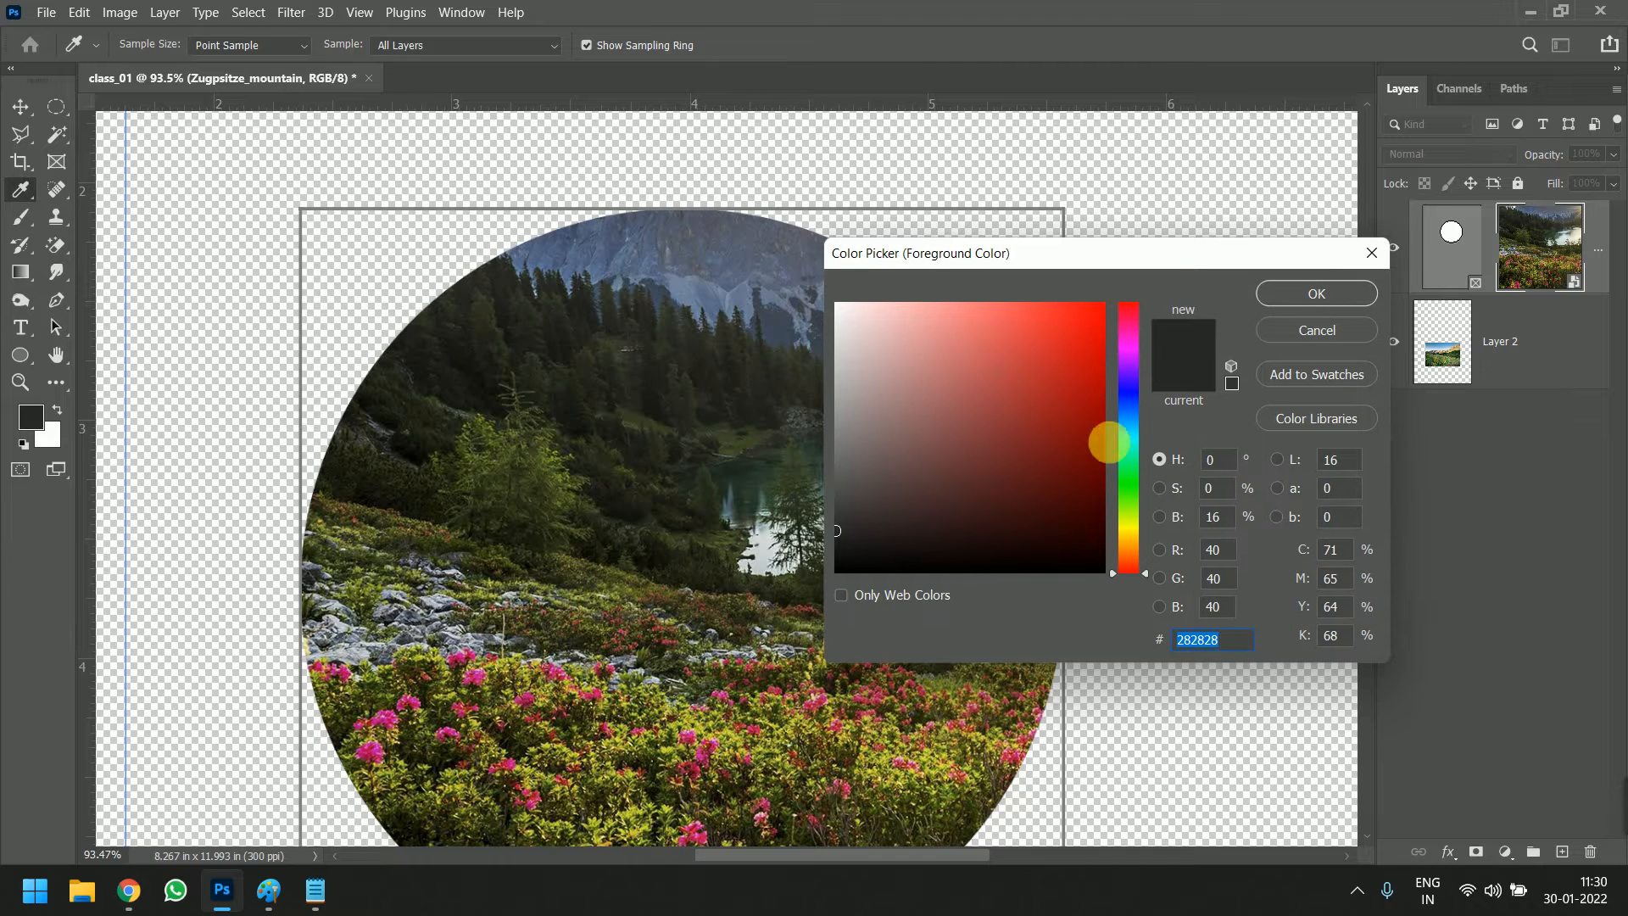
click(1131, 383)
click(1103, 331)
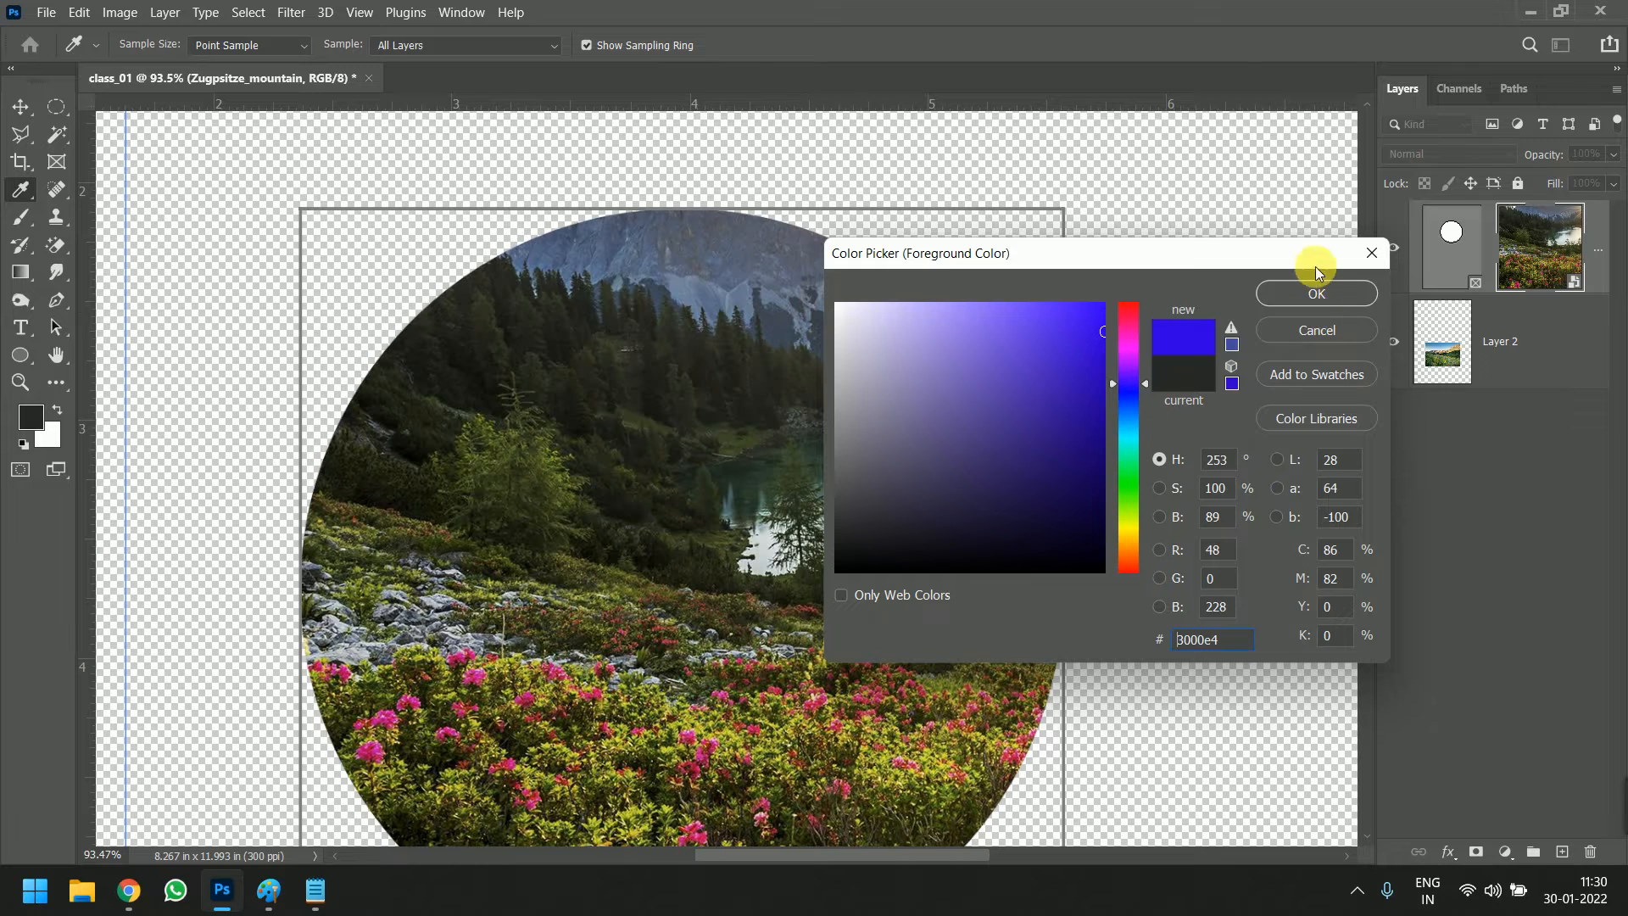
click(1328, 347)
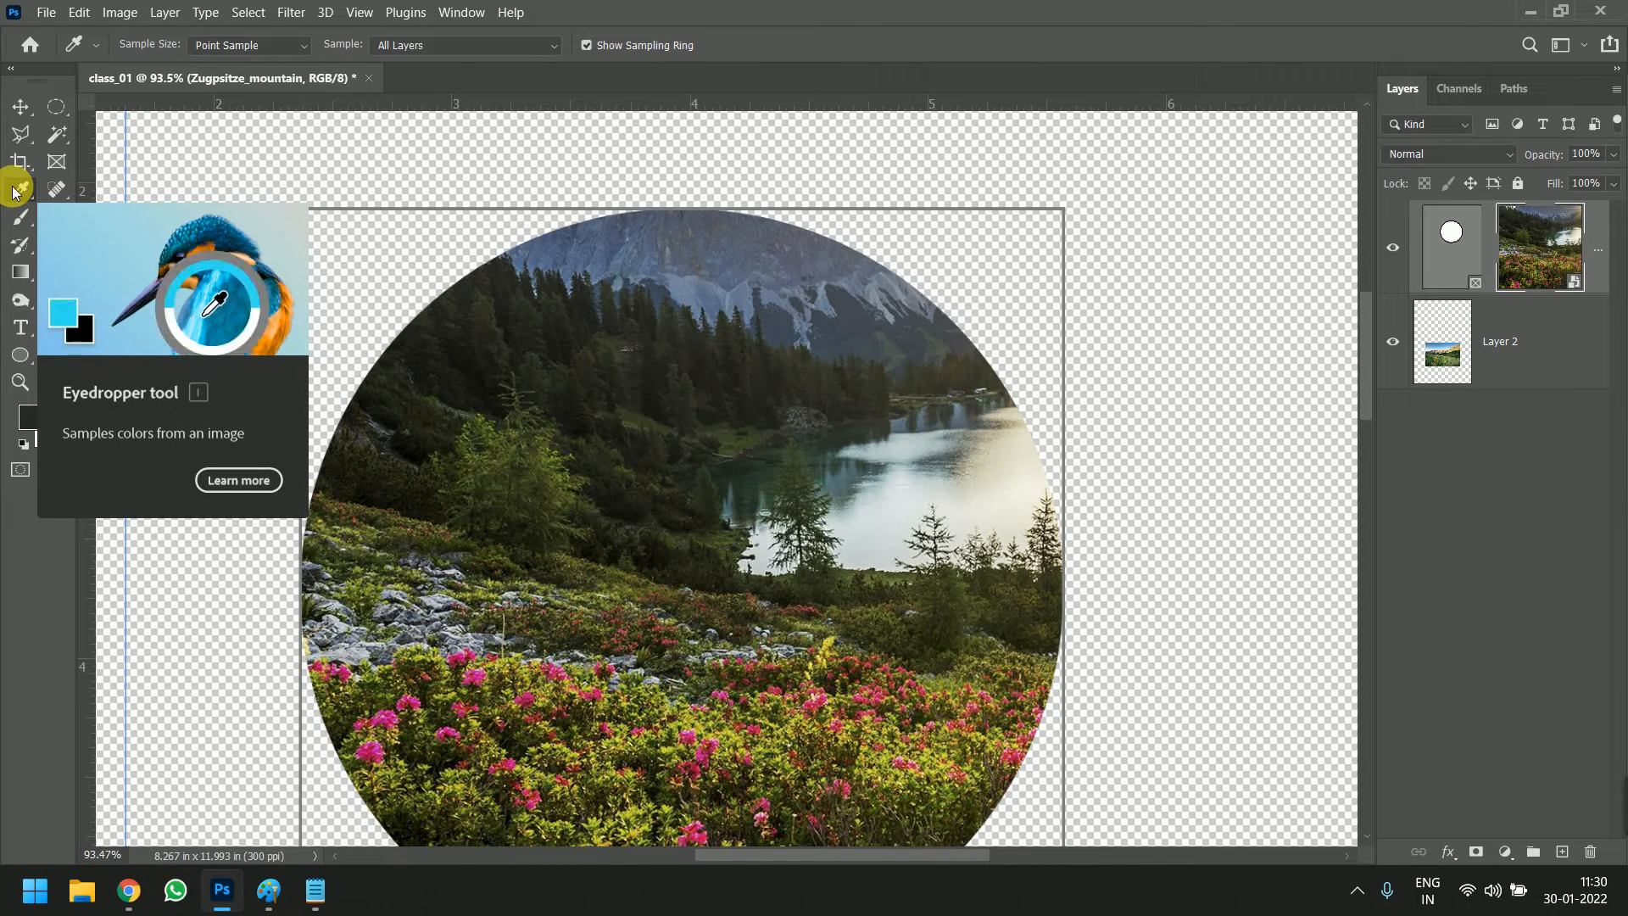
Sample the grey-blue of the mountain and the dark tone of the forest slope in the circular photo
click(813, 322)
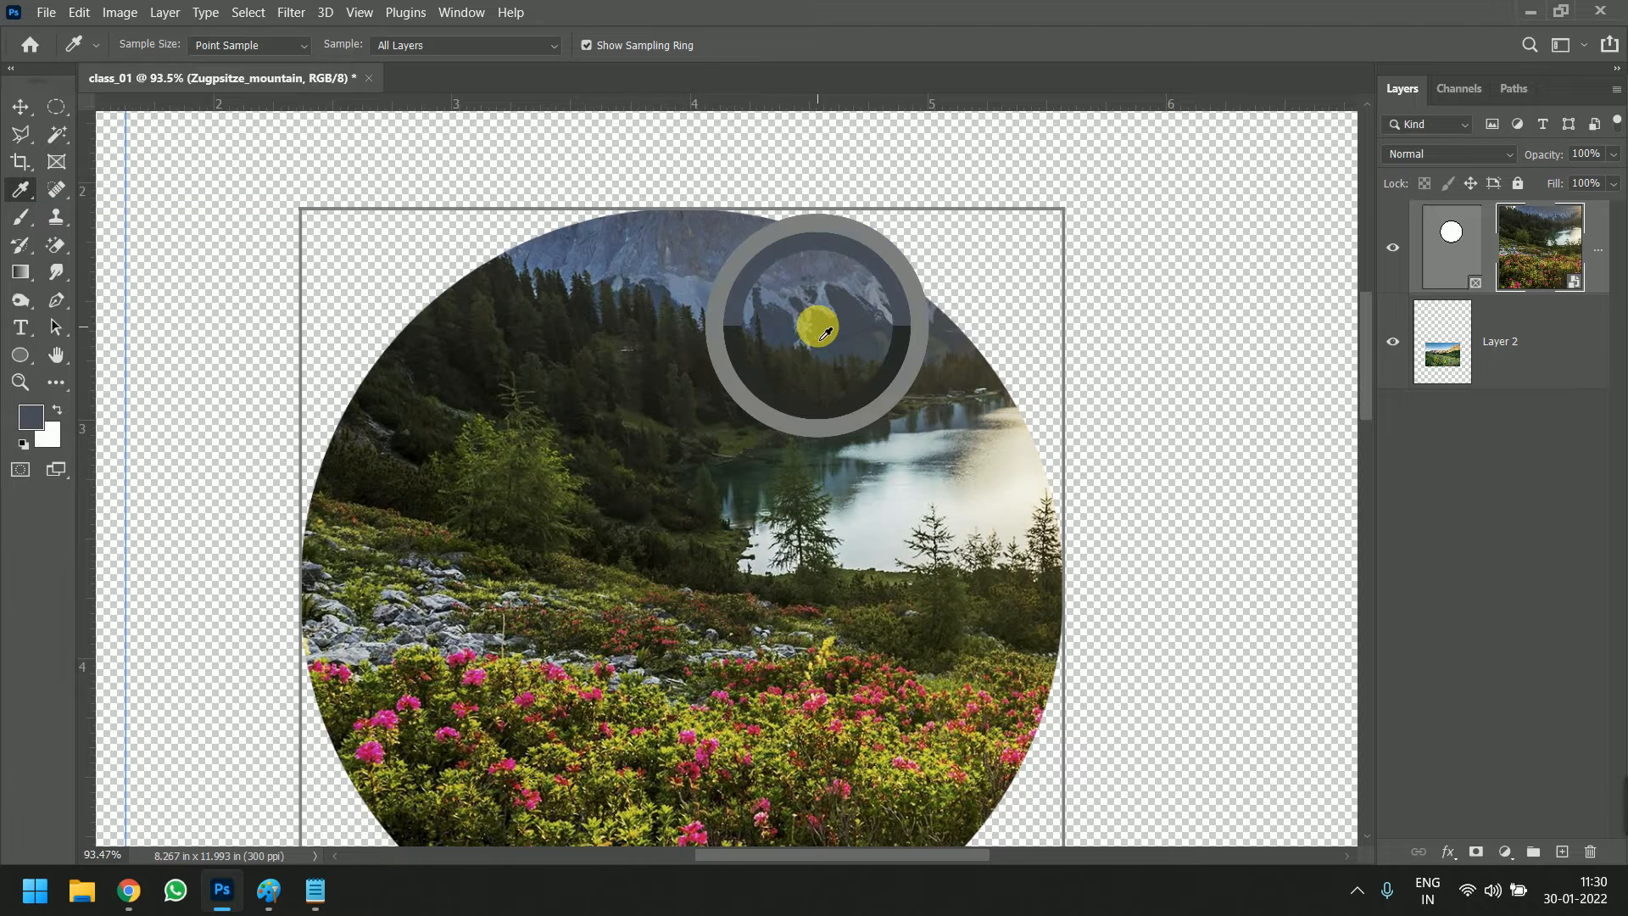
drag(808, 348, 500, 383)
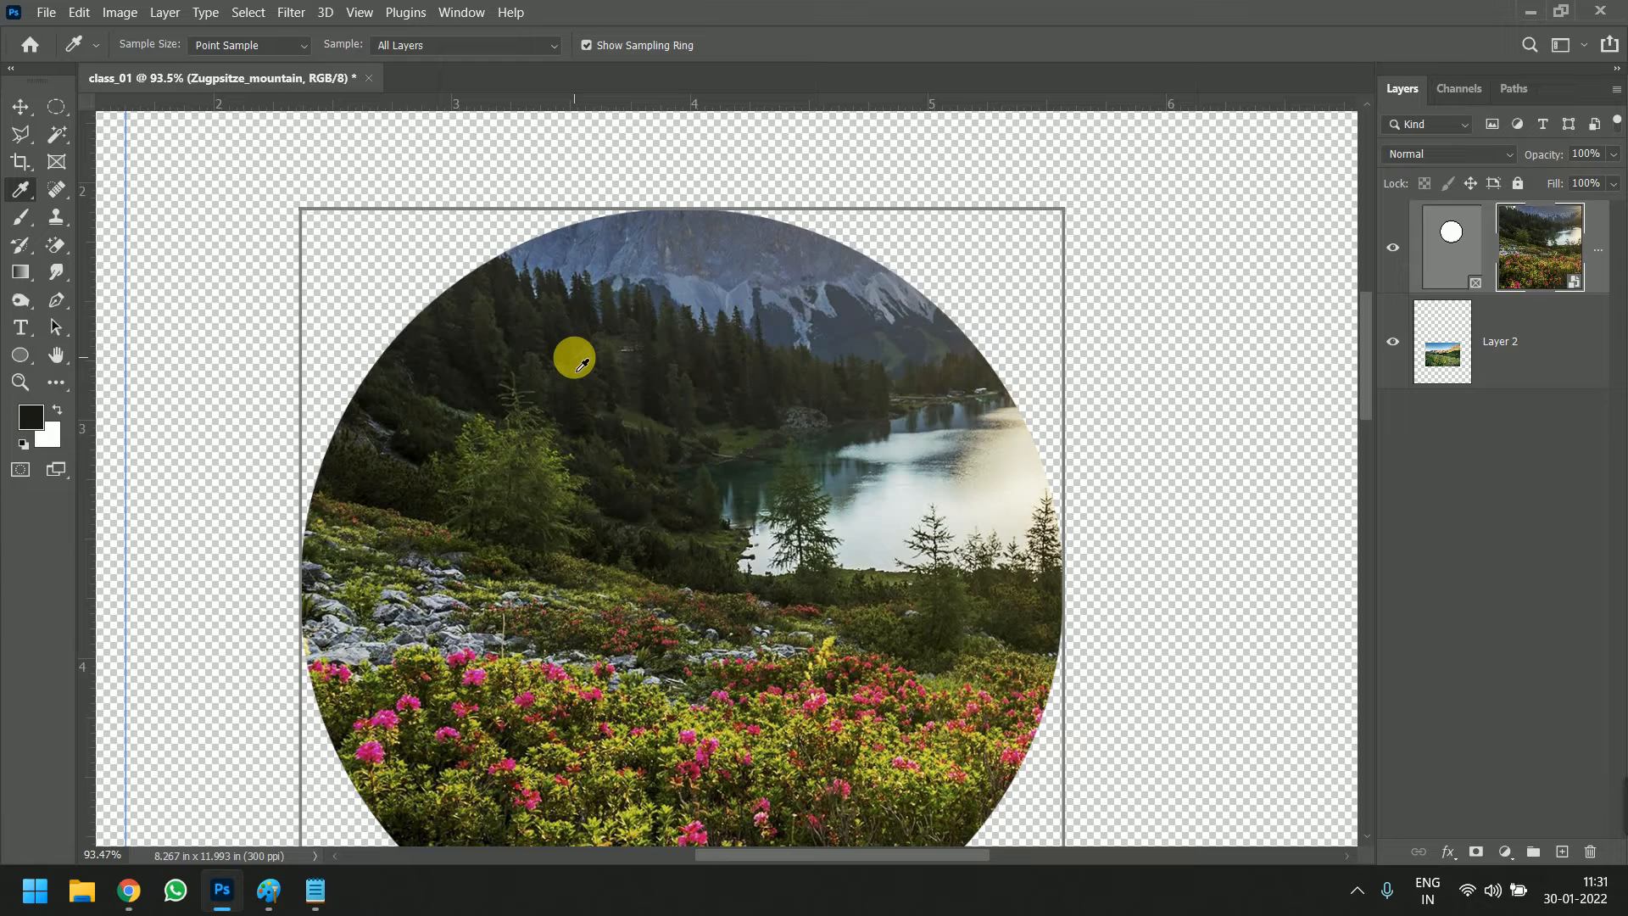
Reduce the Photoshop window to uncover the desktop, sample the blue of the Recycle Bin icon, and maximize the window again
double_click(847, 11)
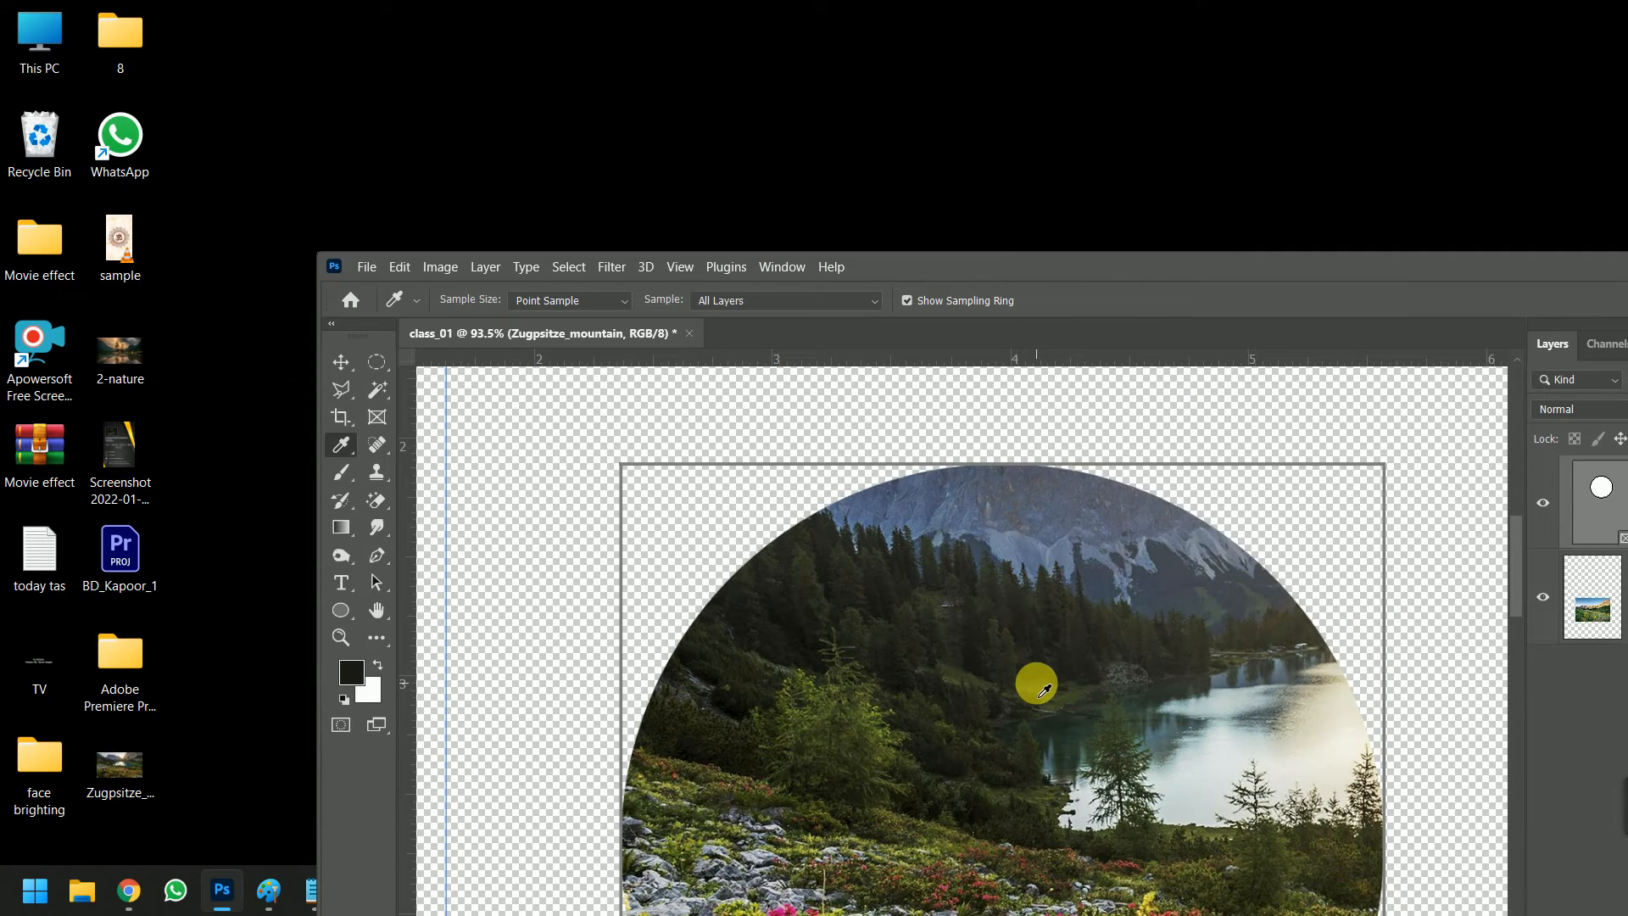
drag(1148, 262, 1255, 24)
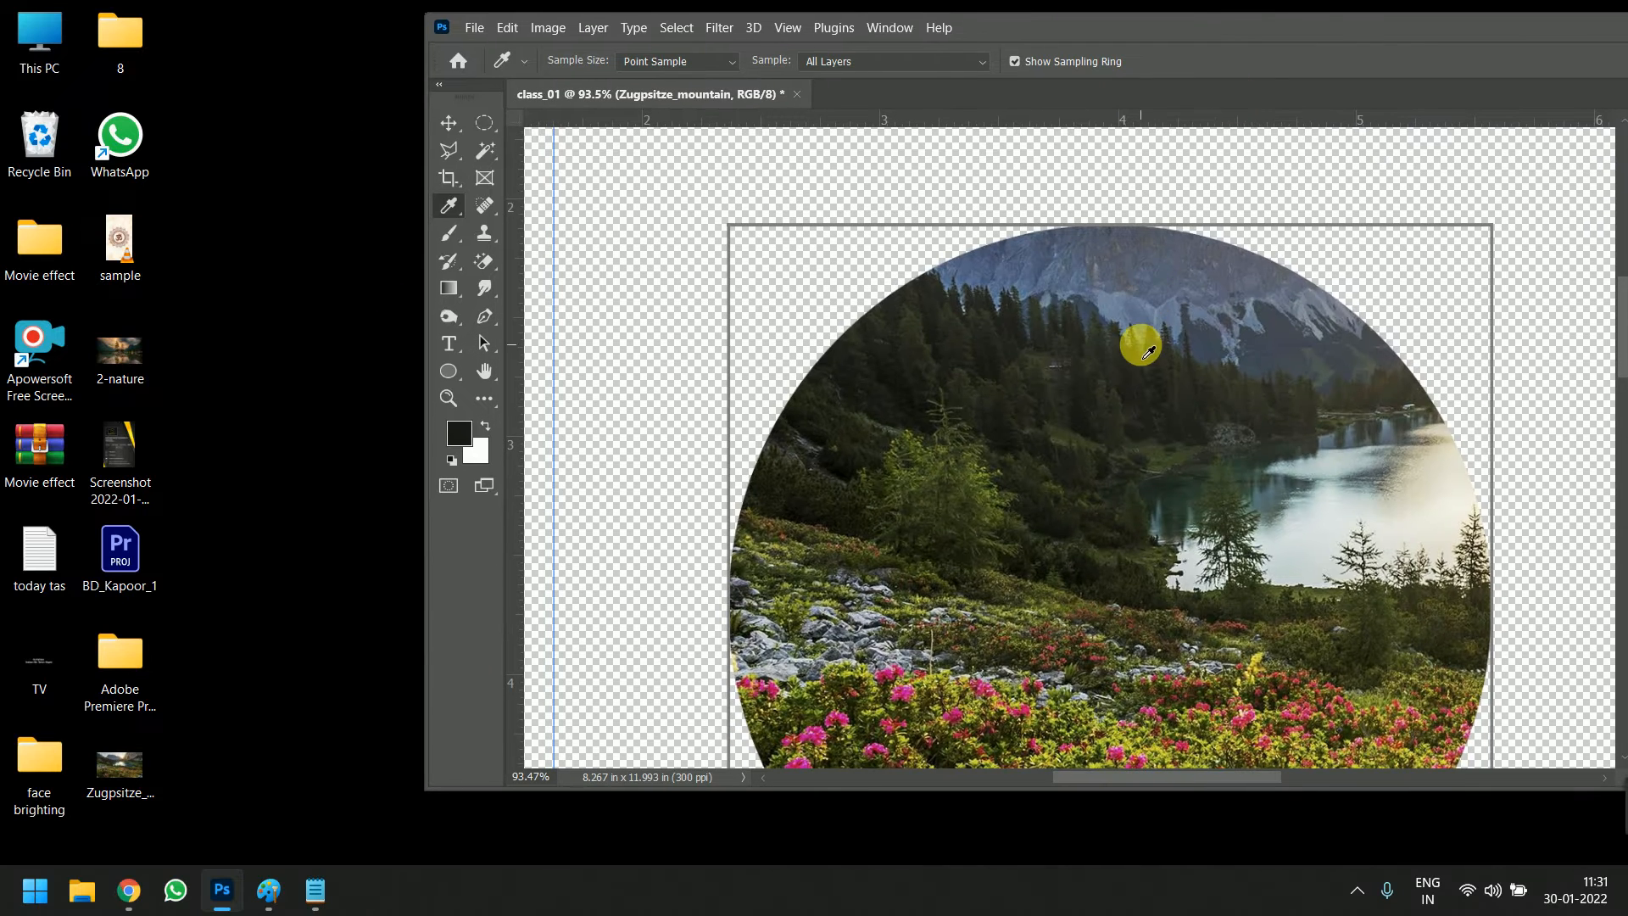
drag(1149, 351, 47, 128)
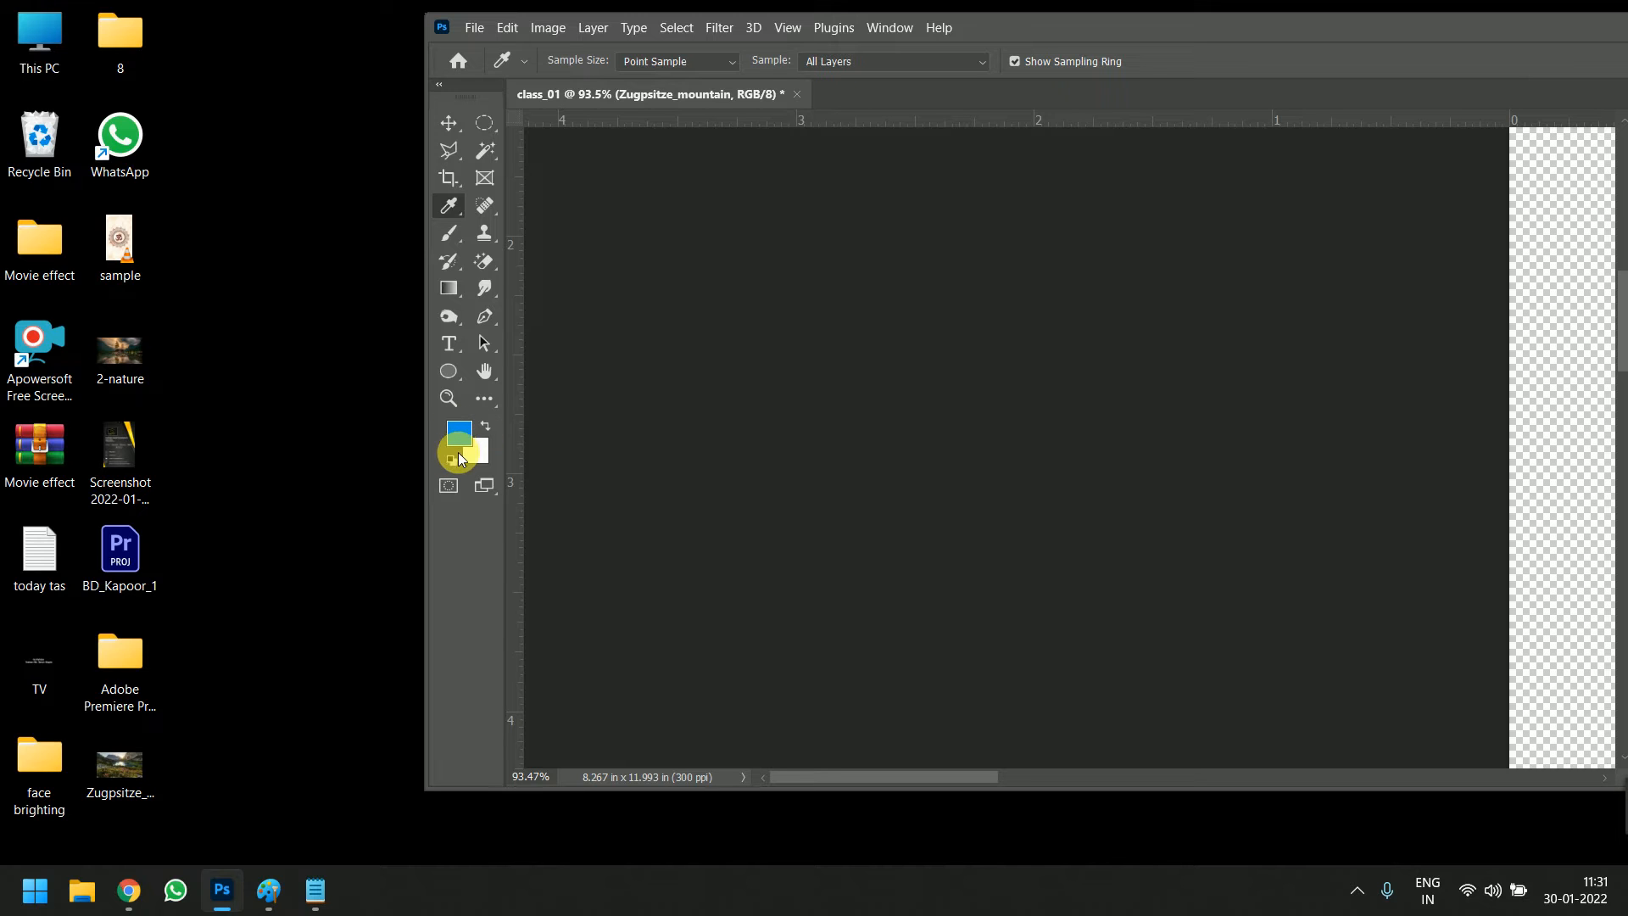
double_click(1170, 25)
key(ctrl+0)
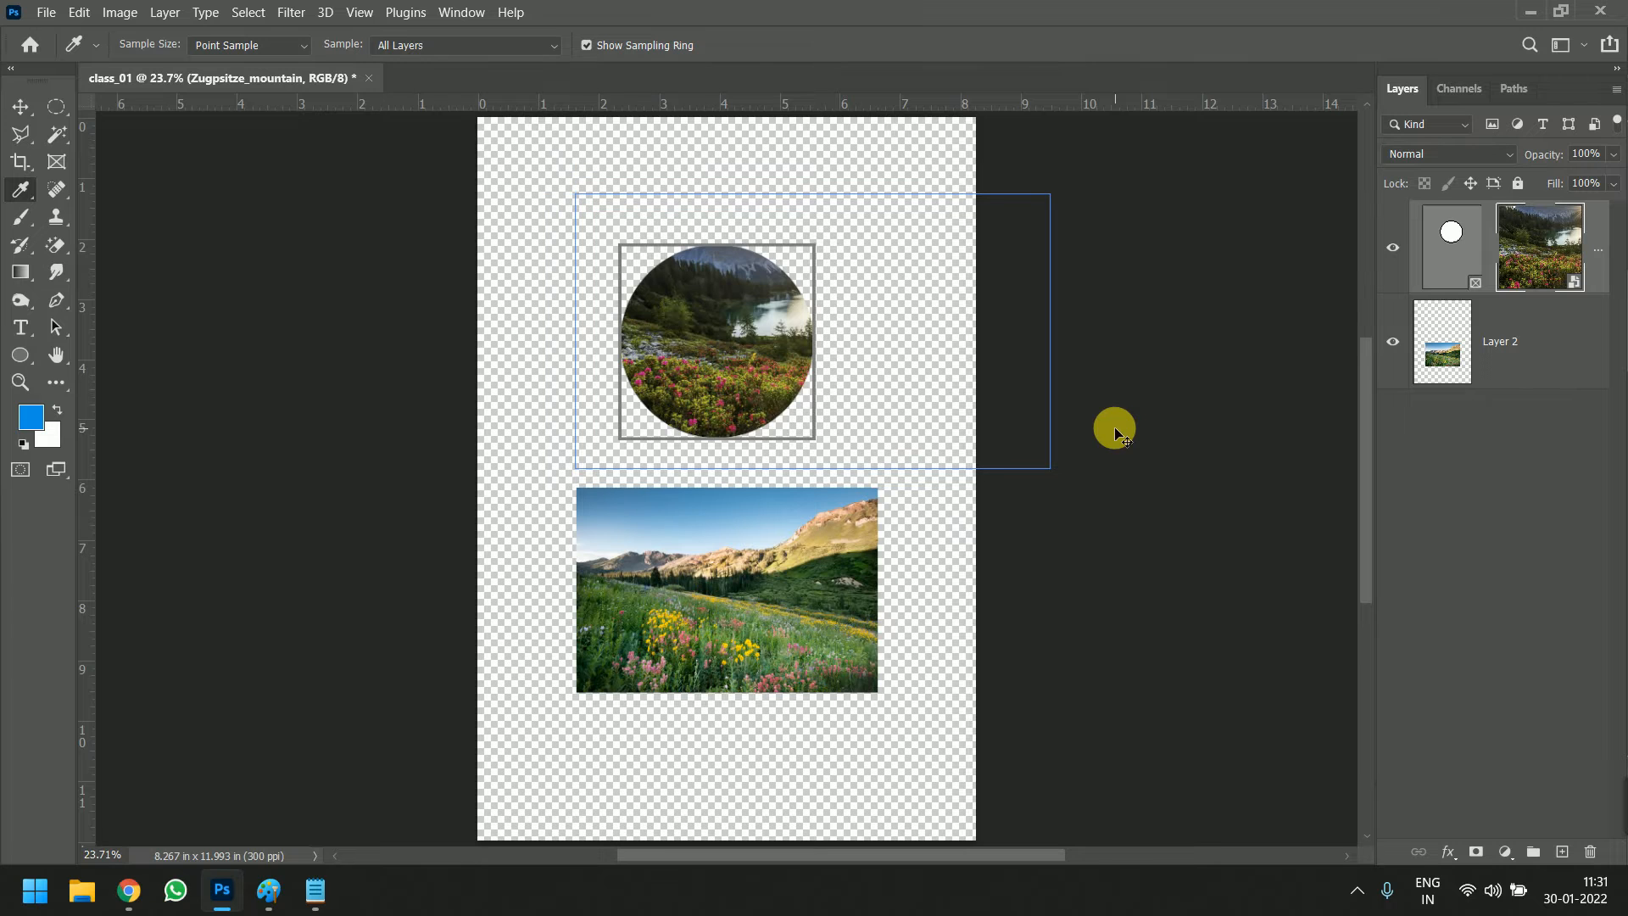
key(ctrl+1)
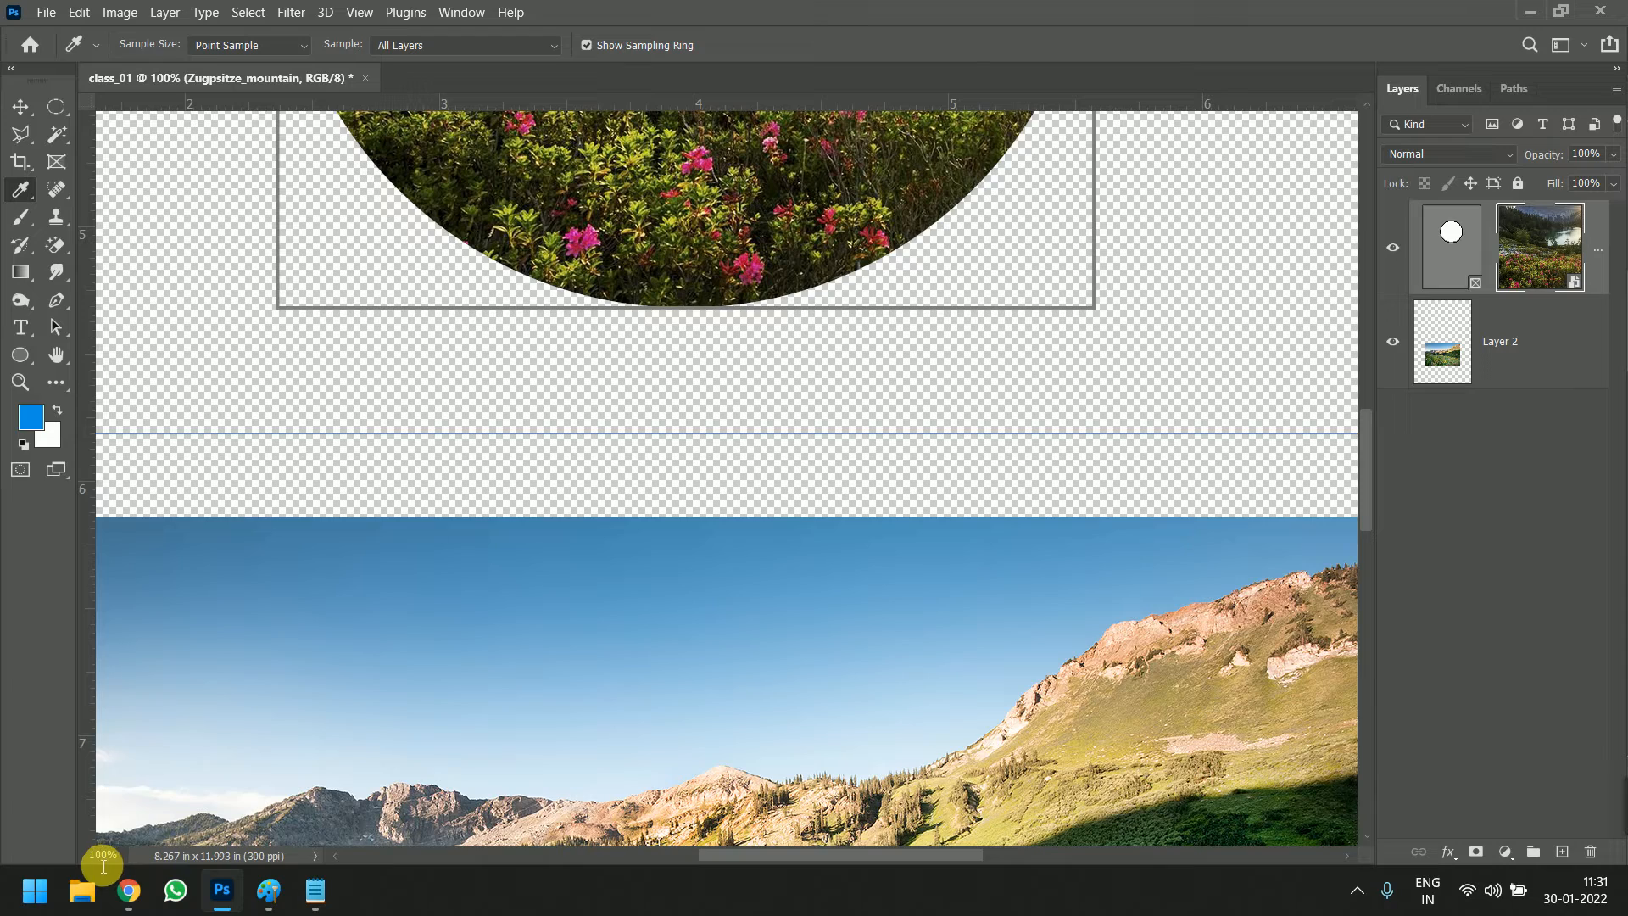
scroll(727, 534, down, 5)
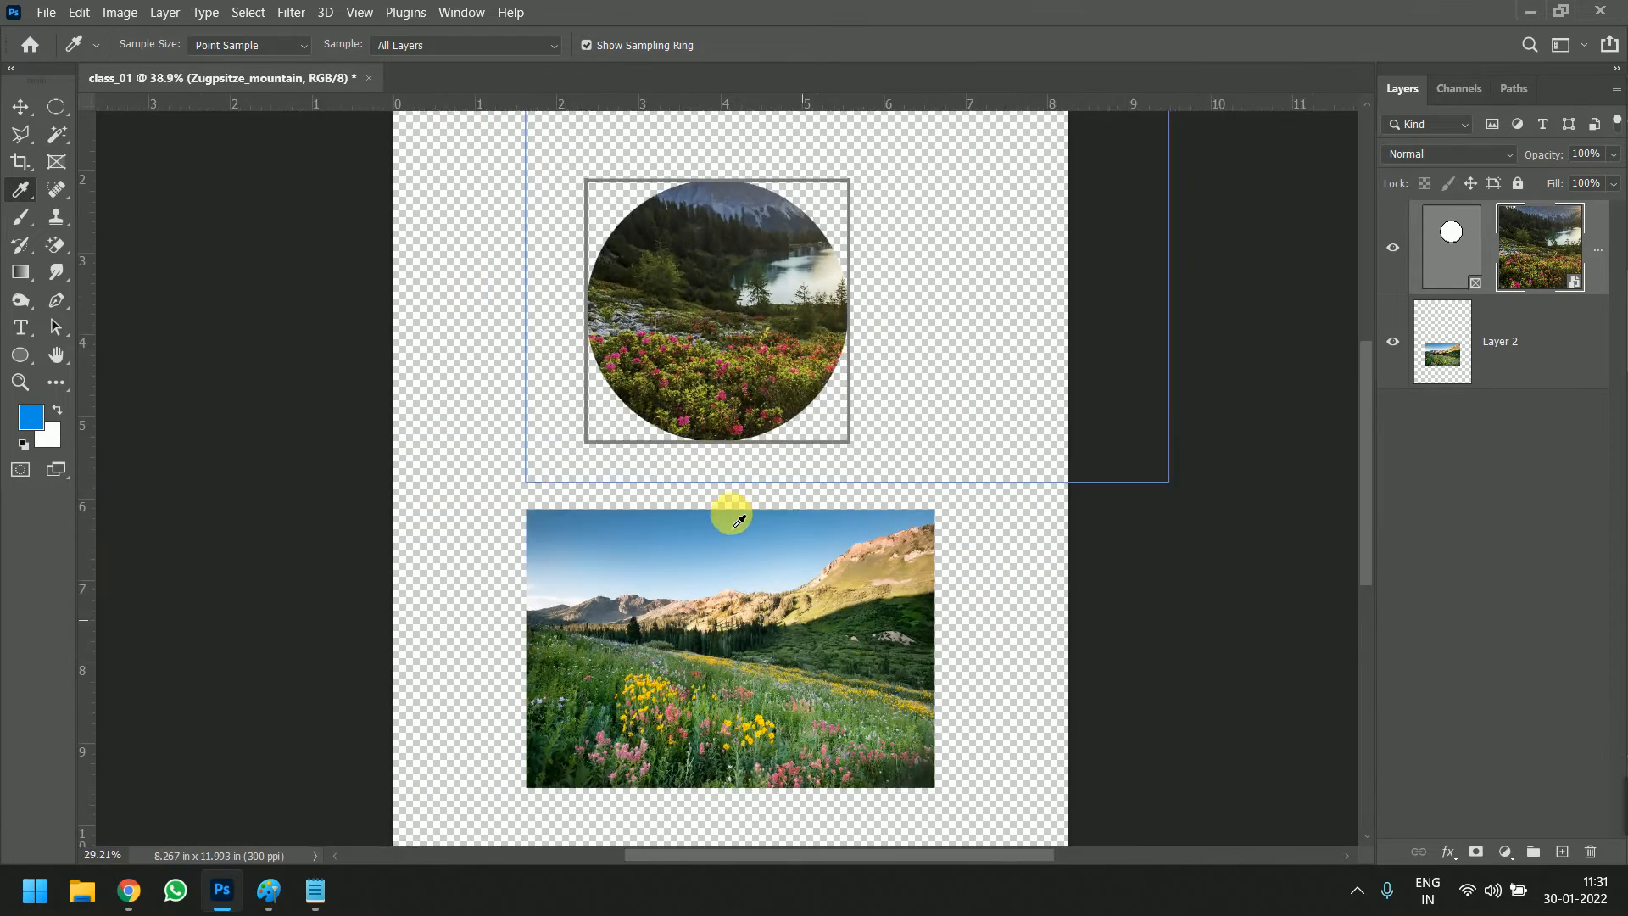
scroll(746, 549, up, 2)
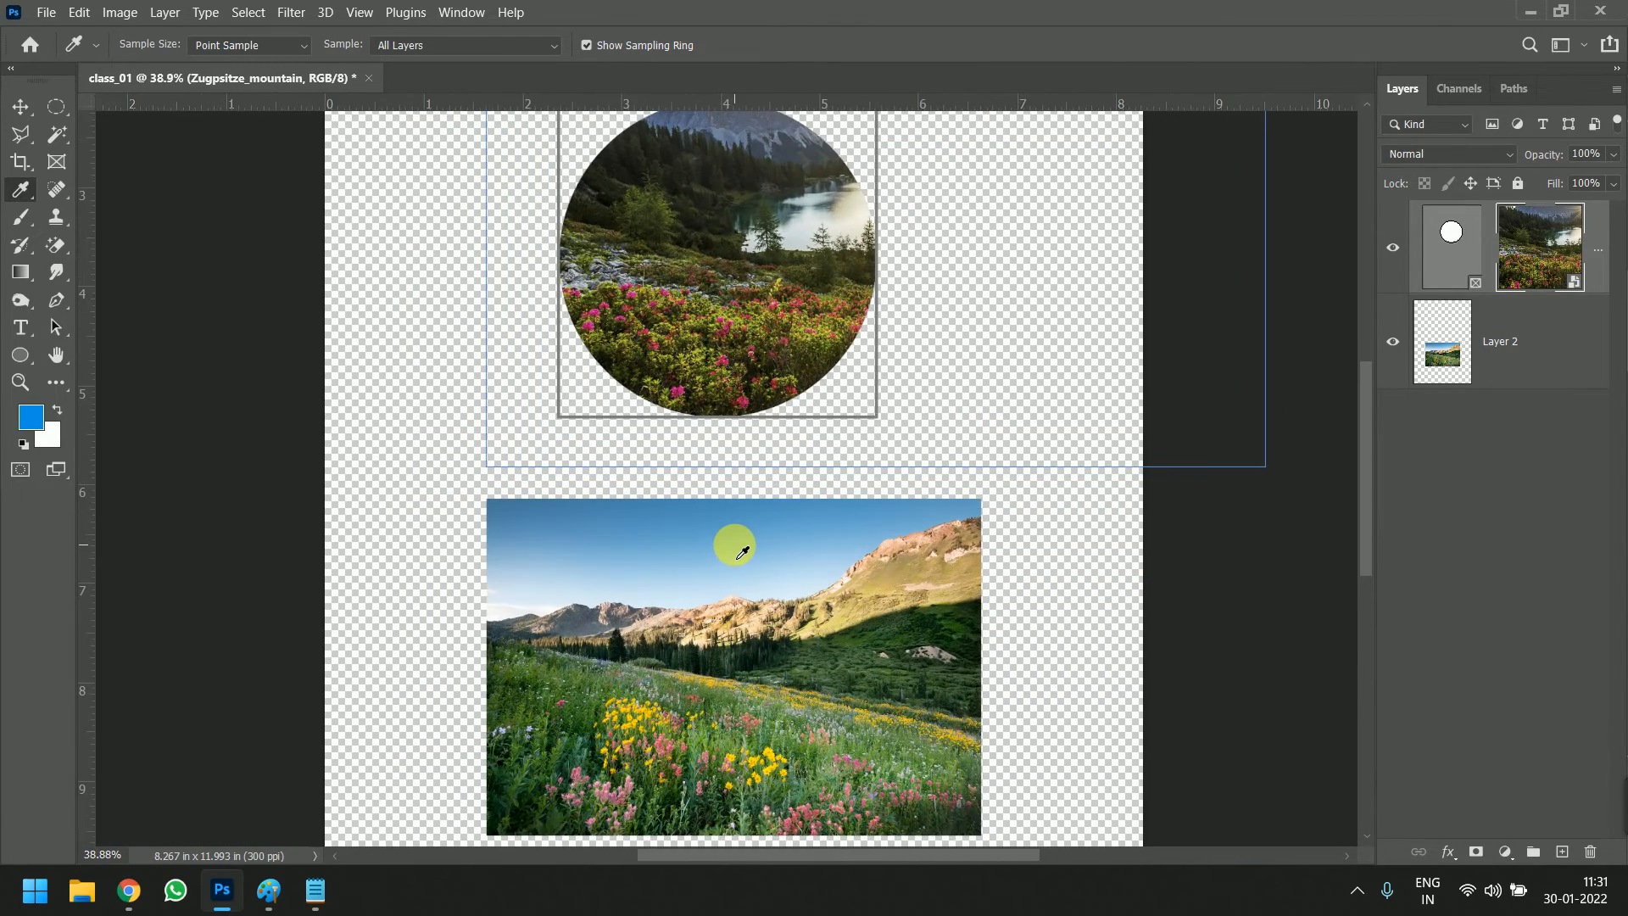
Switch from the Eyedropper tool to the Count tool and look over the tools grouped with it
right_click(22, 193)
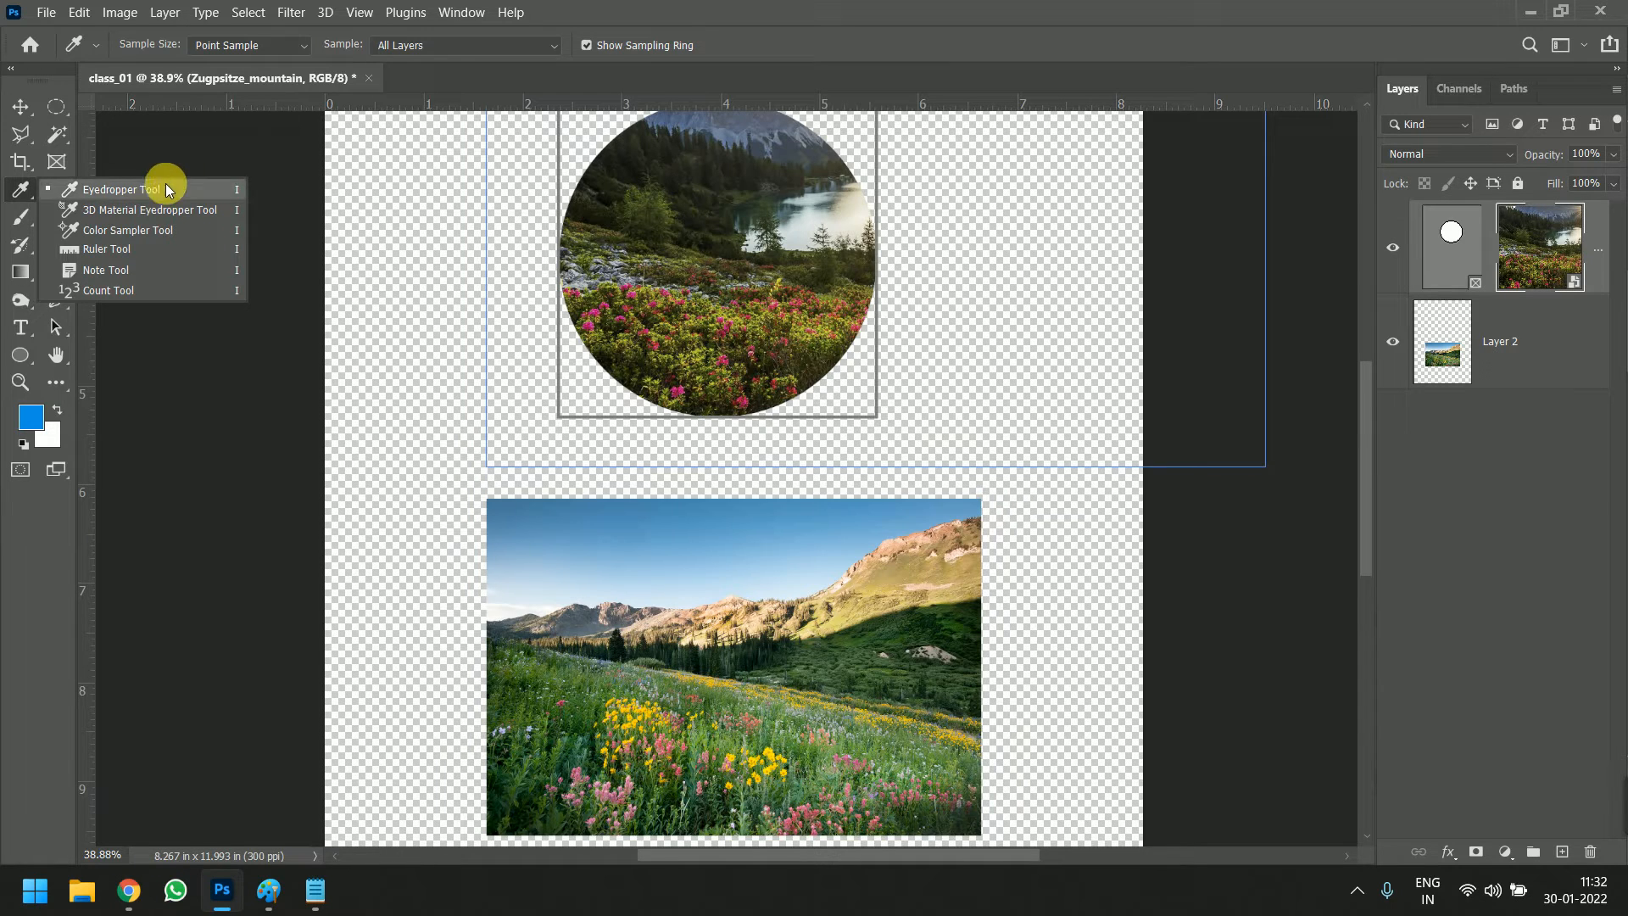
click(178, 291)
click(26, 194)
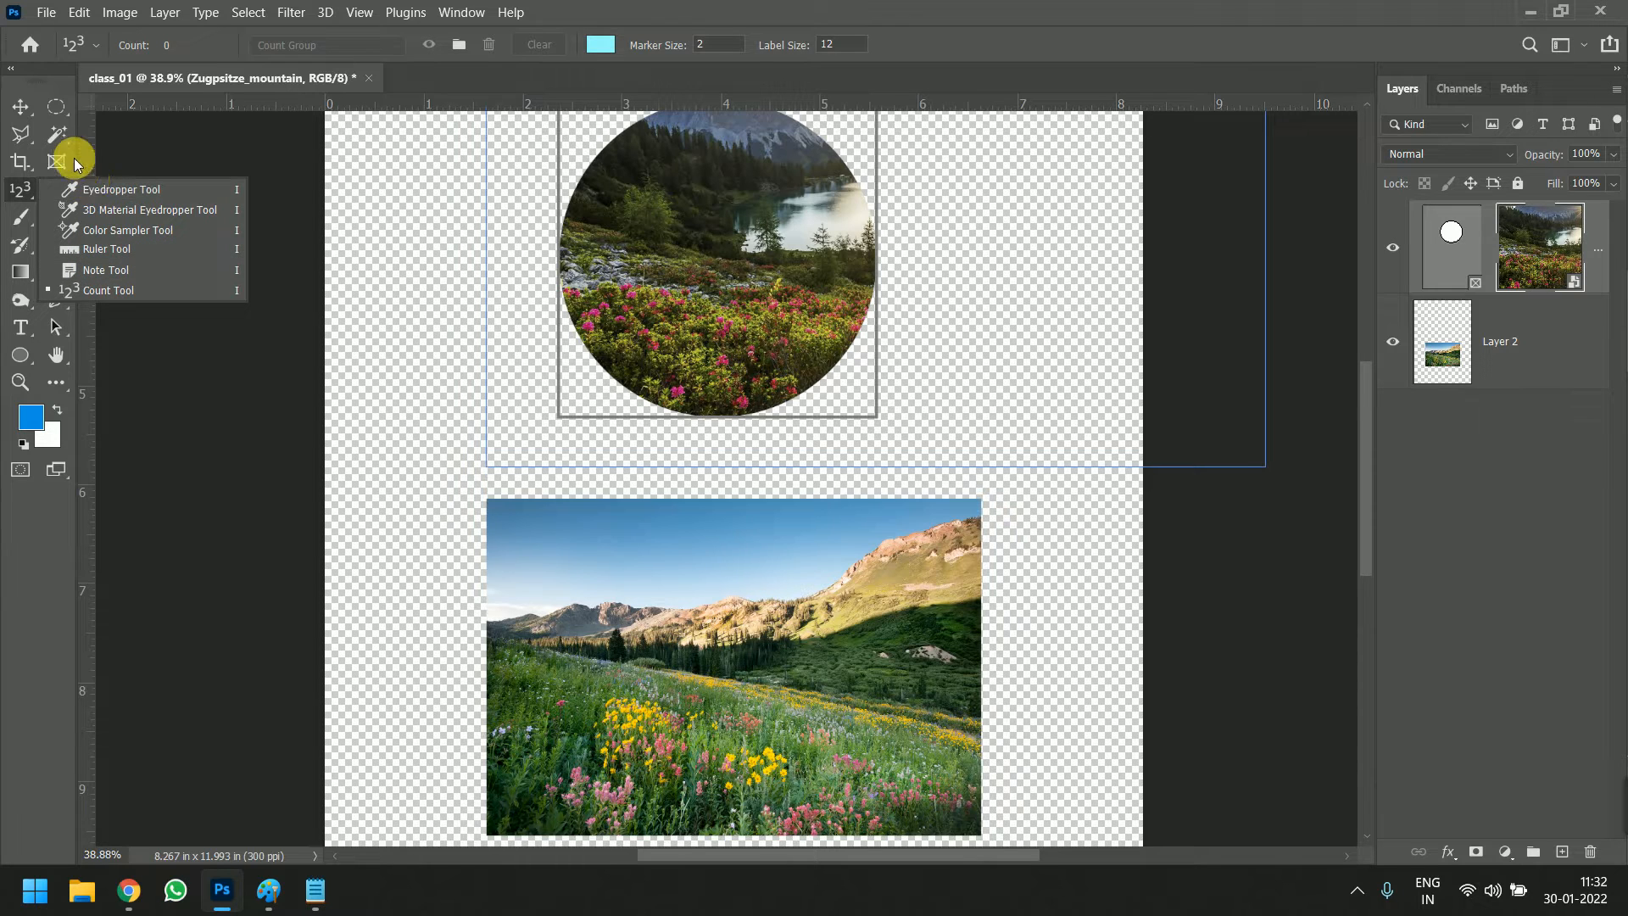
click(21, 197)
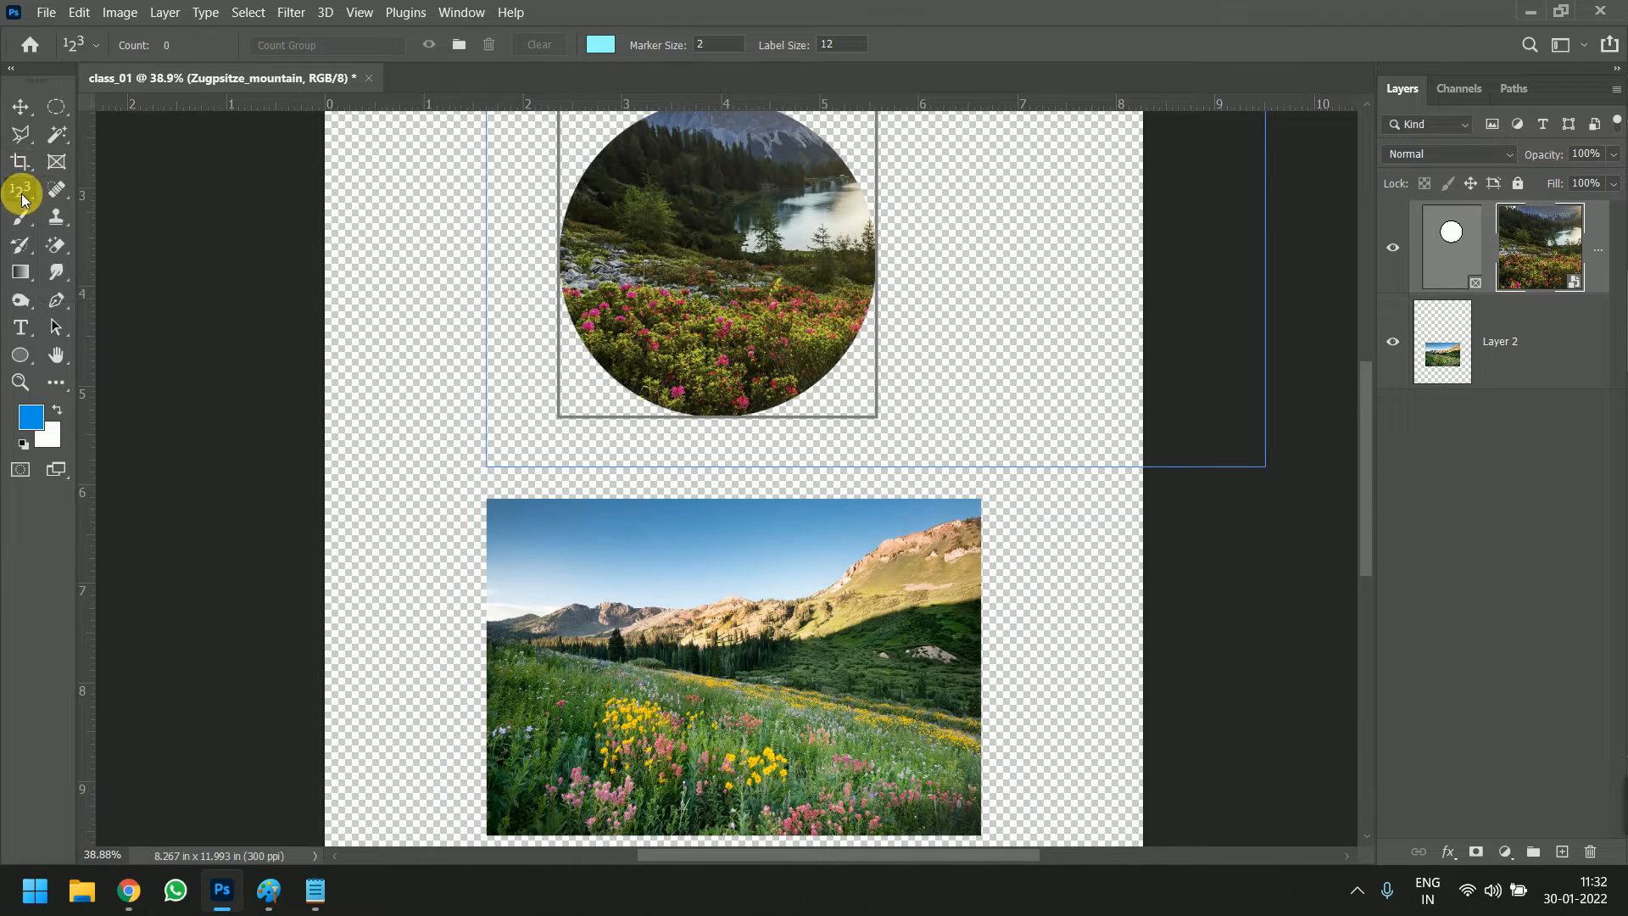
Alternate between the Spot Healing Brush and Healing Brush tools to compare their options, ending on the Spot Healing Brush
click(57, 188)
right_click(59, 188)
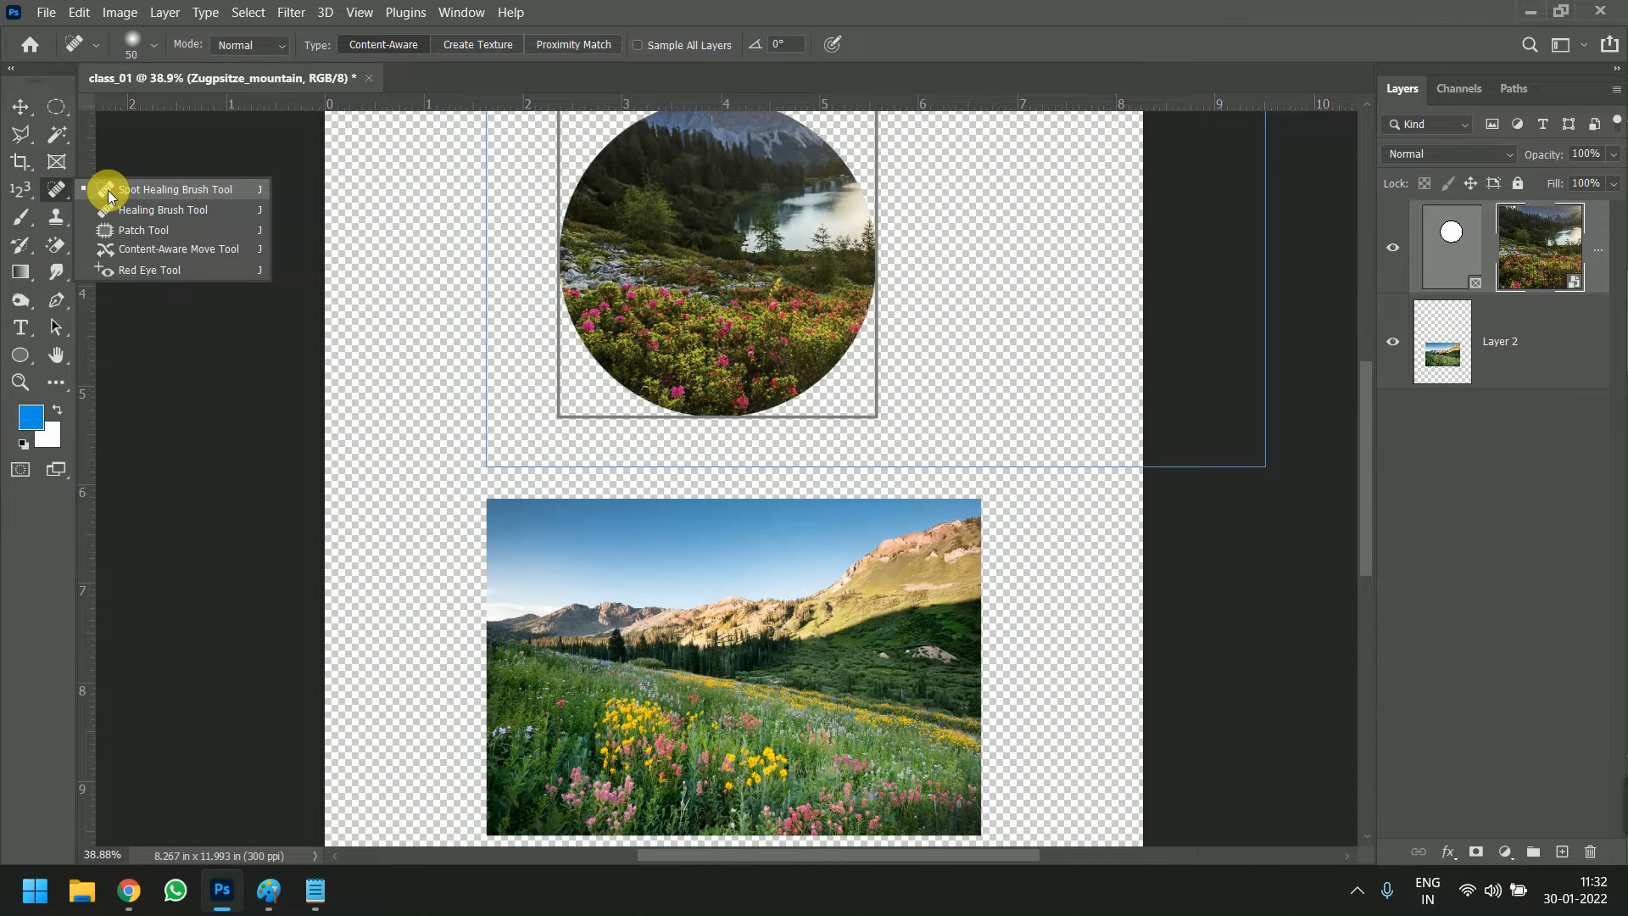
click(172, 210)
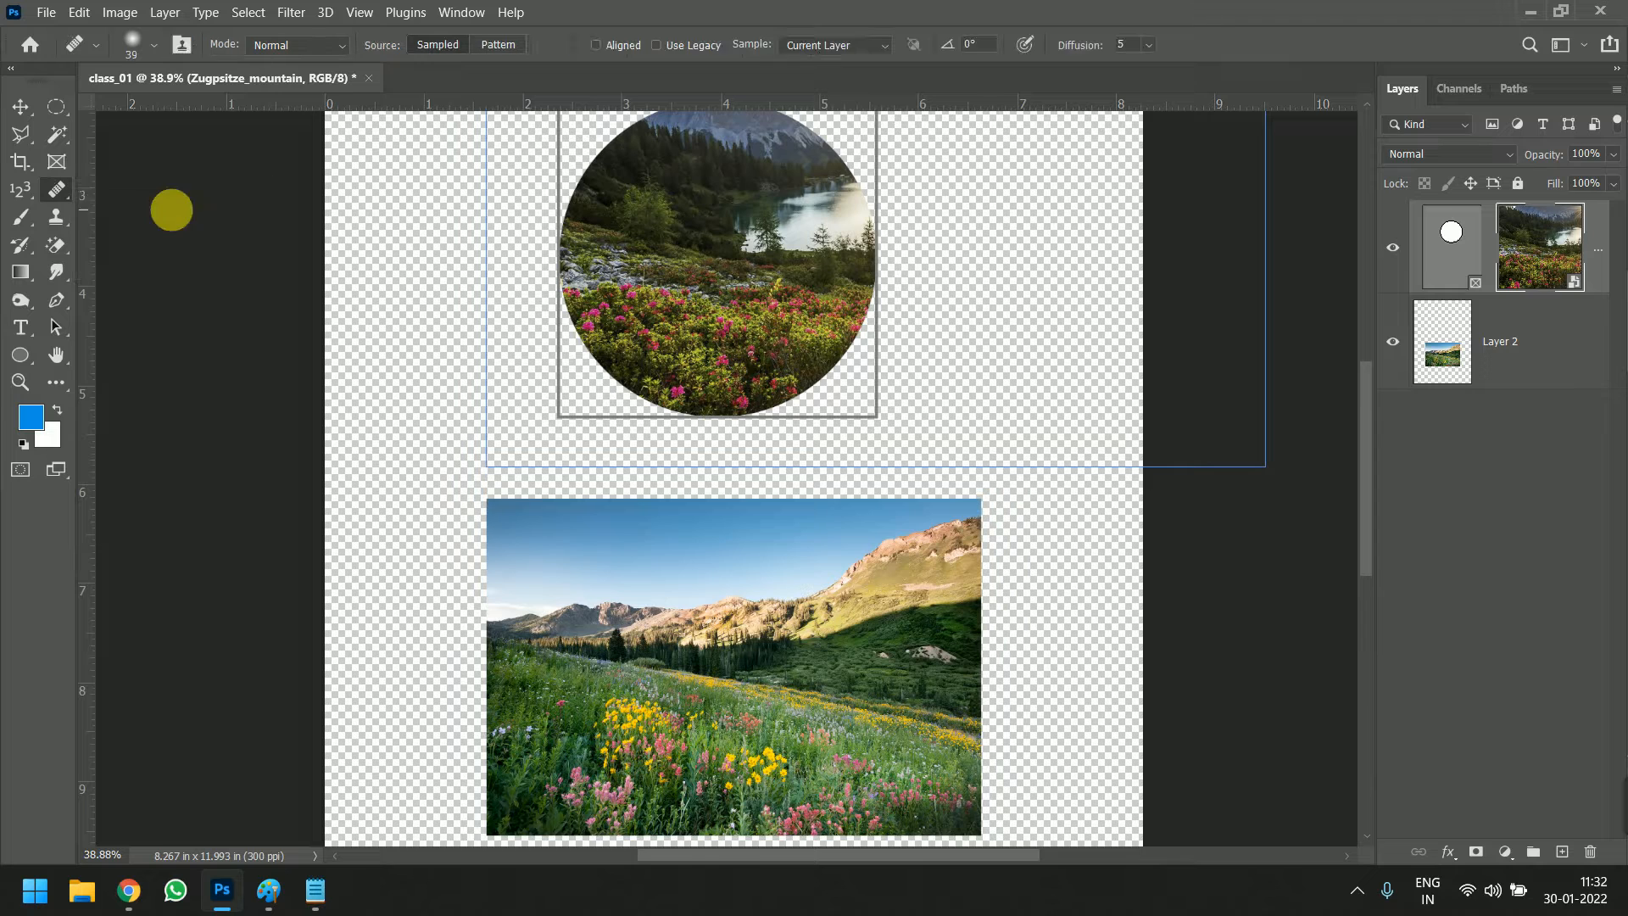
right_click(58, 190)
click(120, 193)
right_click(59, 190)
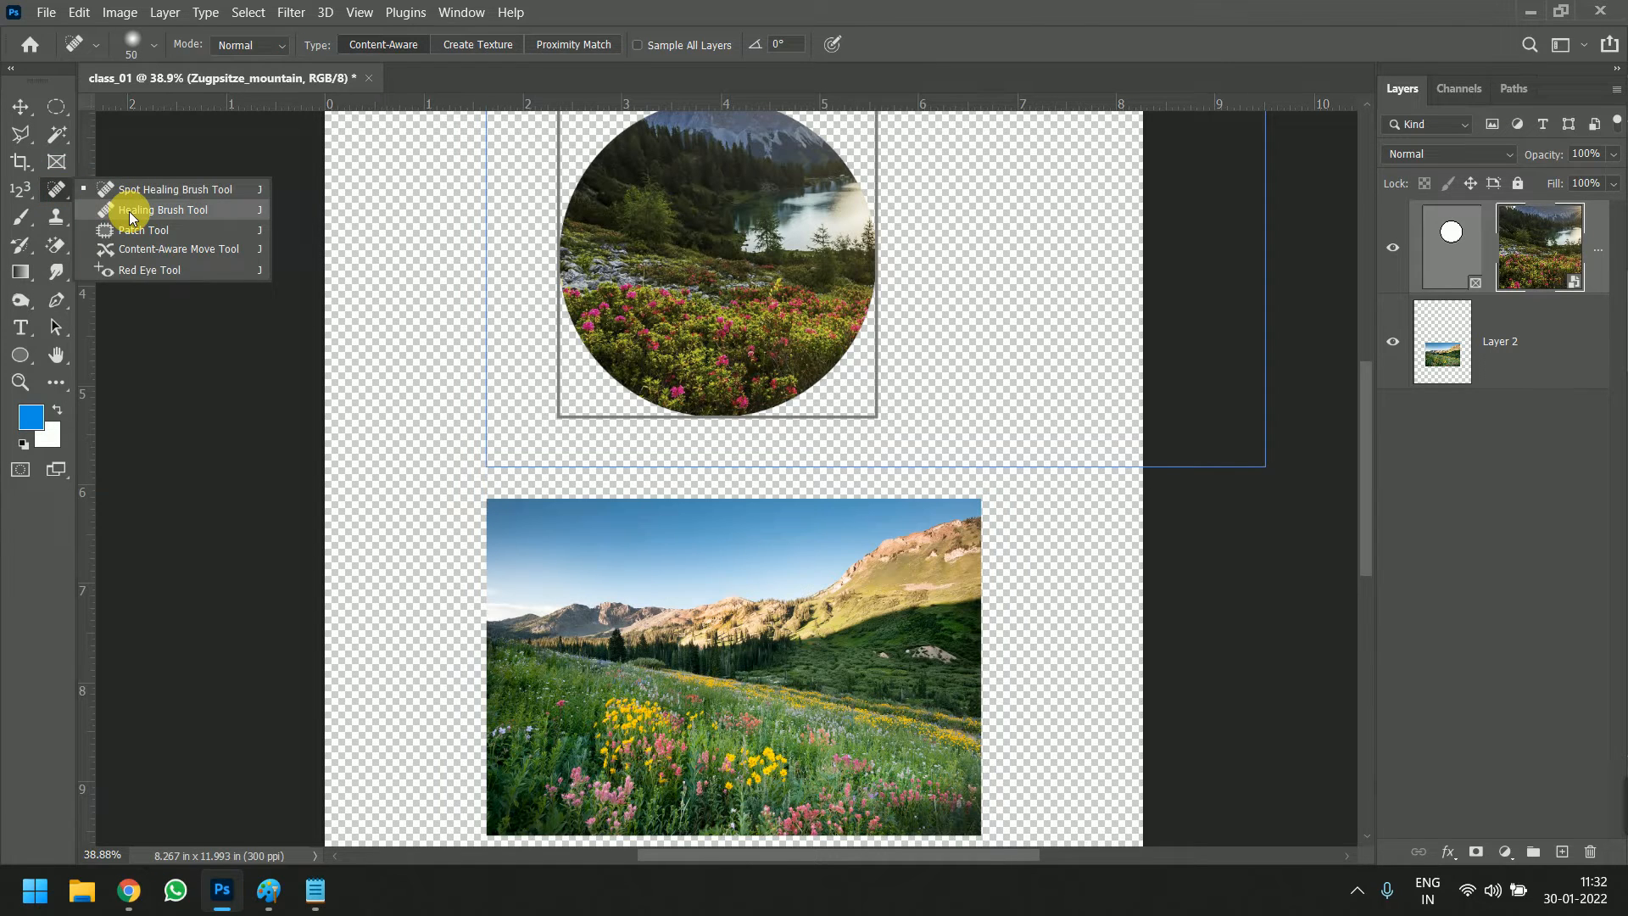
click(131, 212)
click(53, 192)
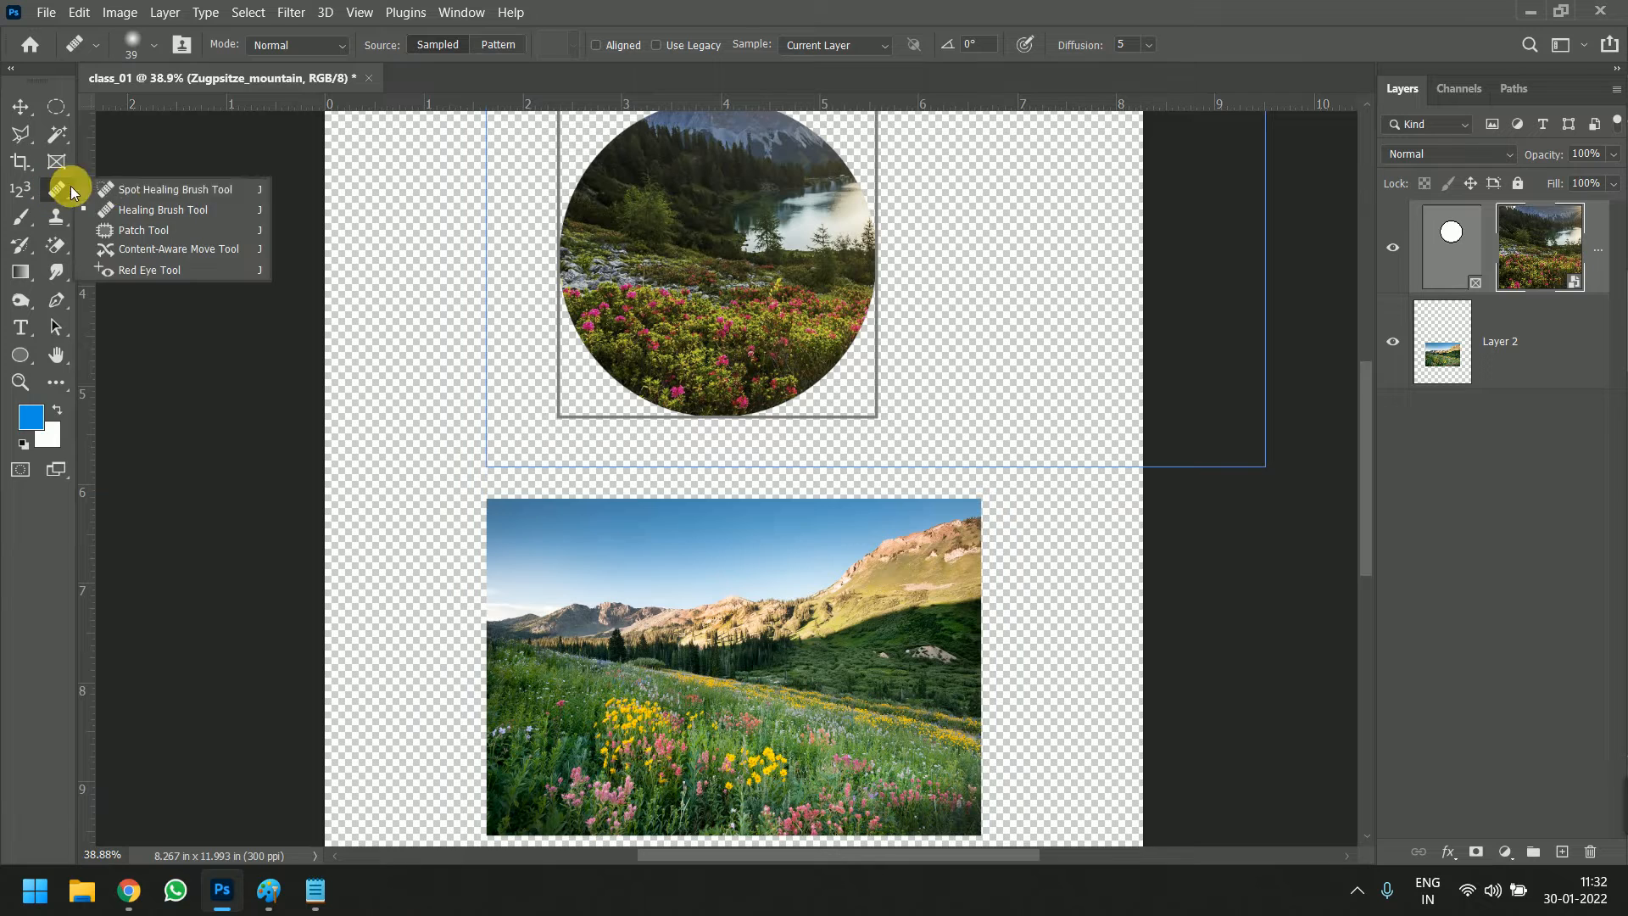
click(109, 186)
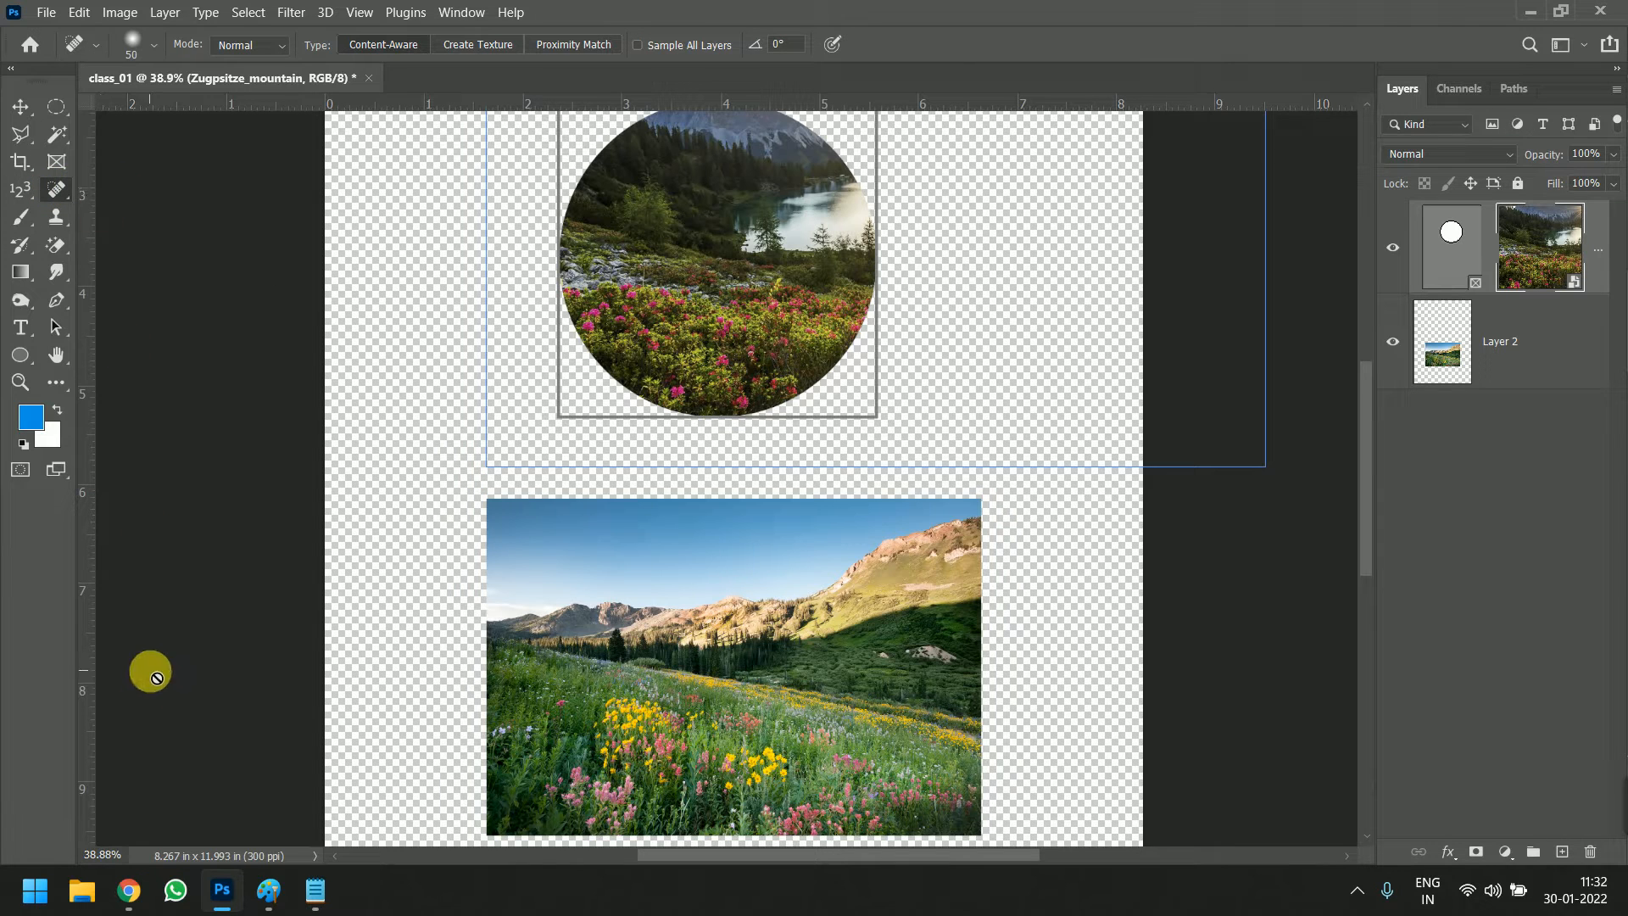
Switch to Chrome and search Google Images for "face retouching"
mouse_move(123, 899)
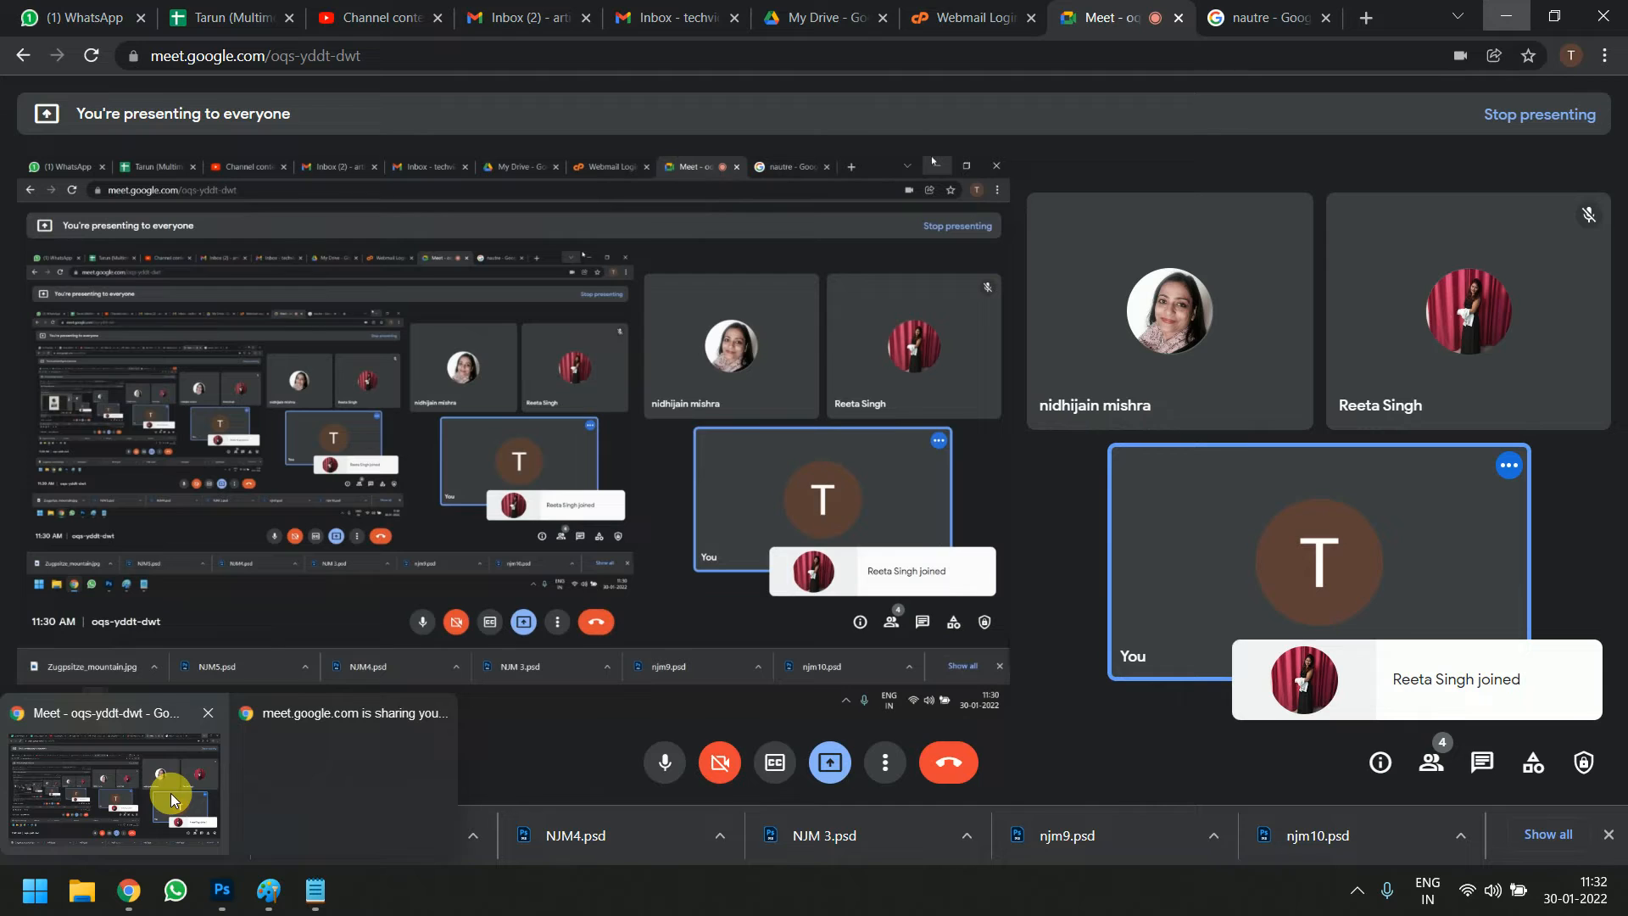
click(170, 795)
click(1213, 9)
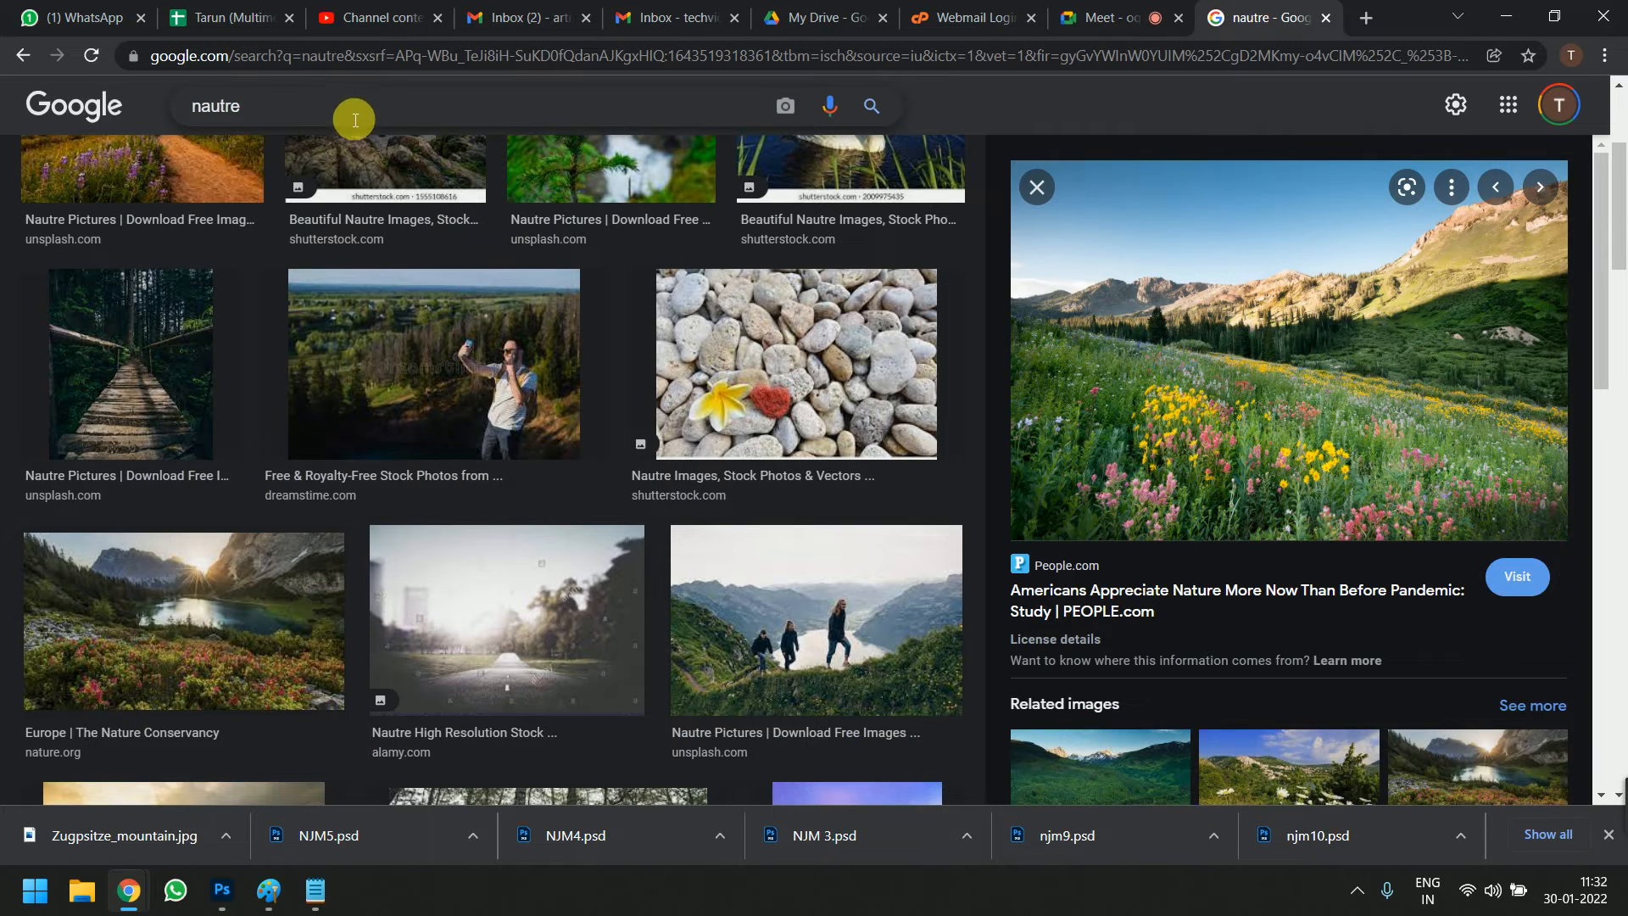
drag(353, 110, 4, 140)
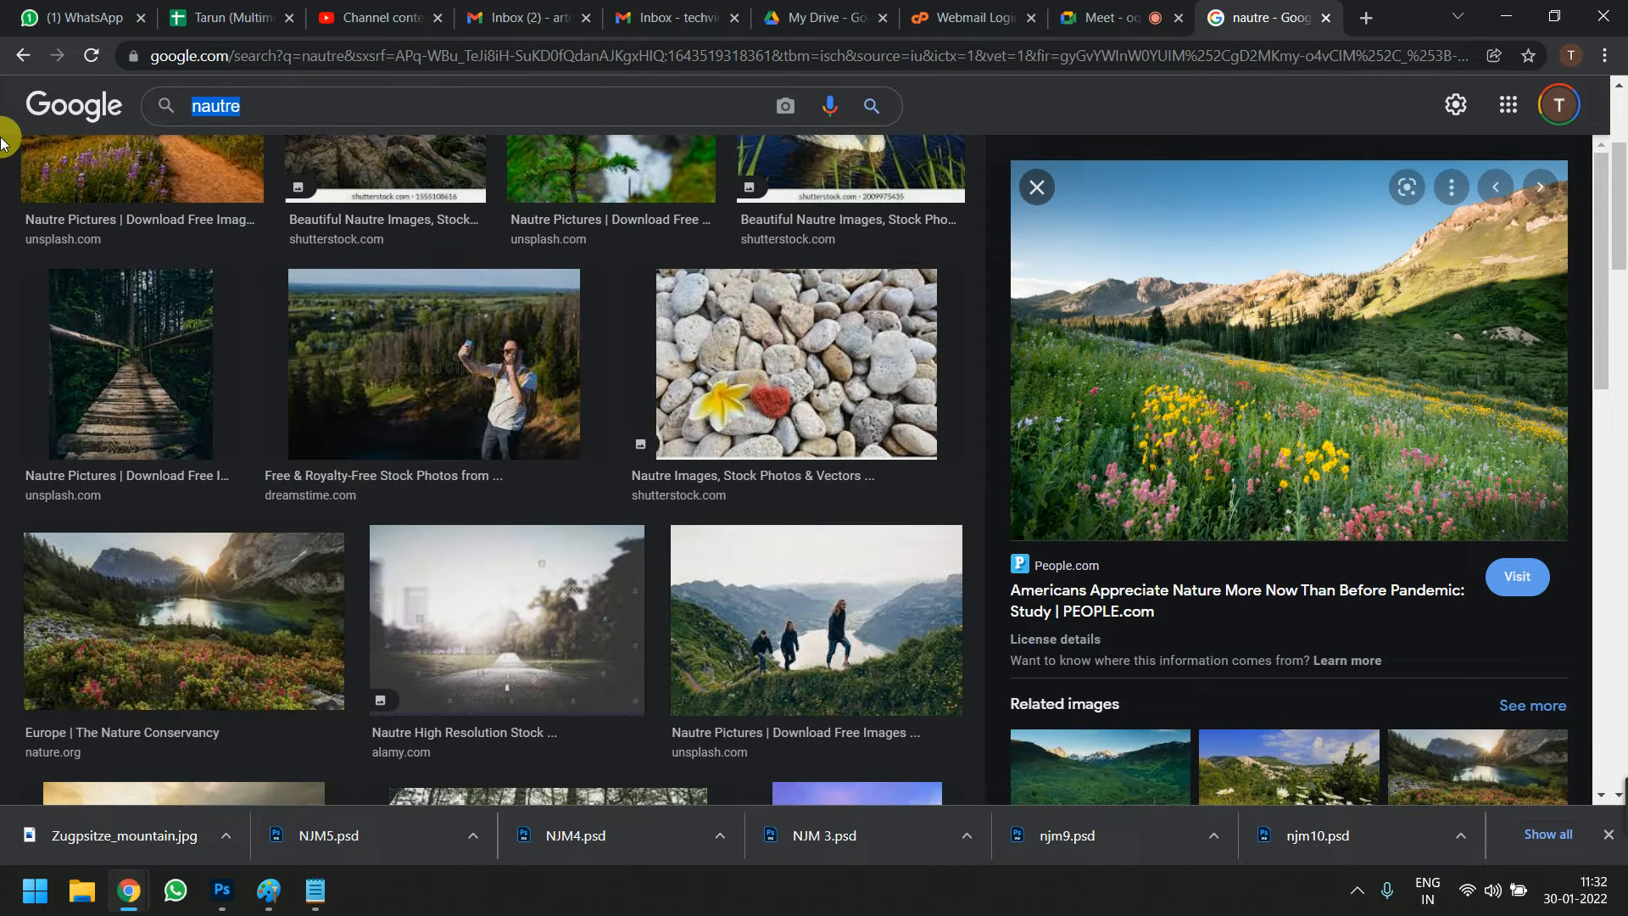
text(face re)
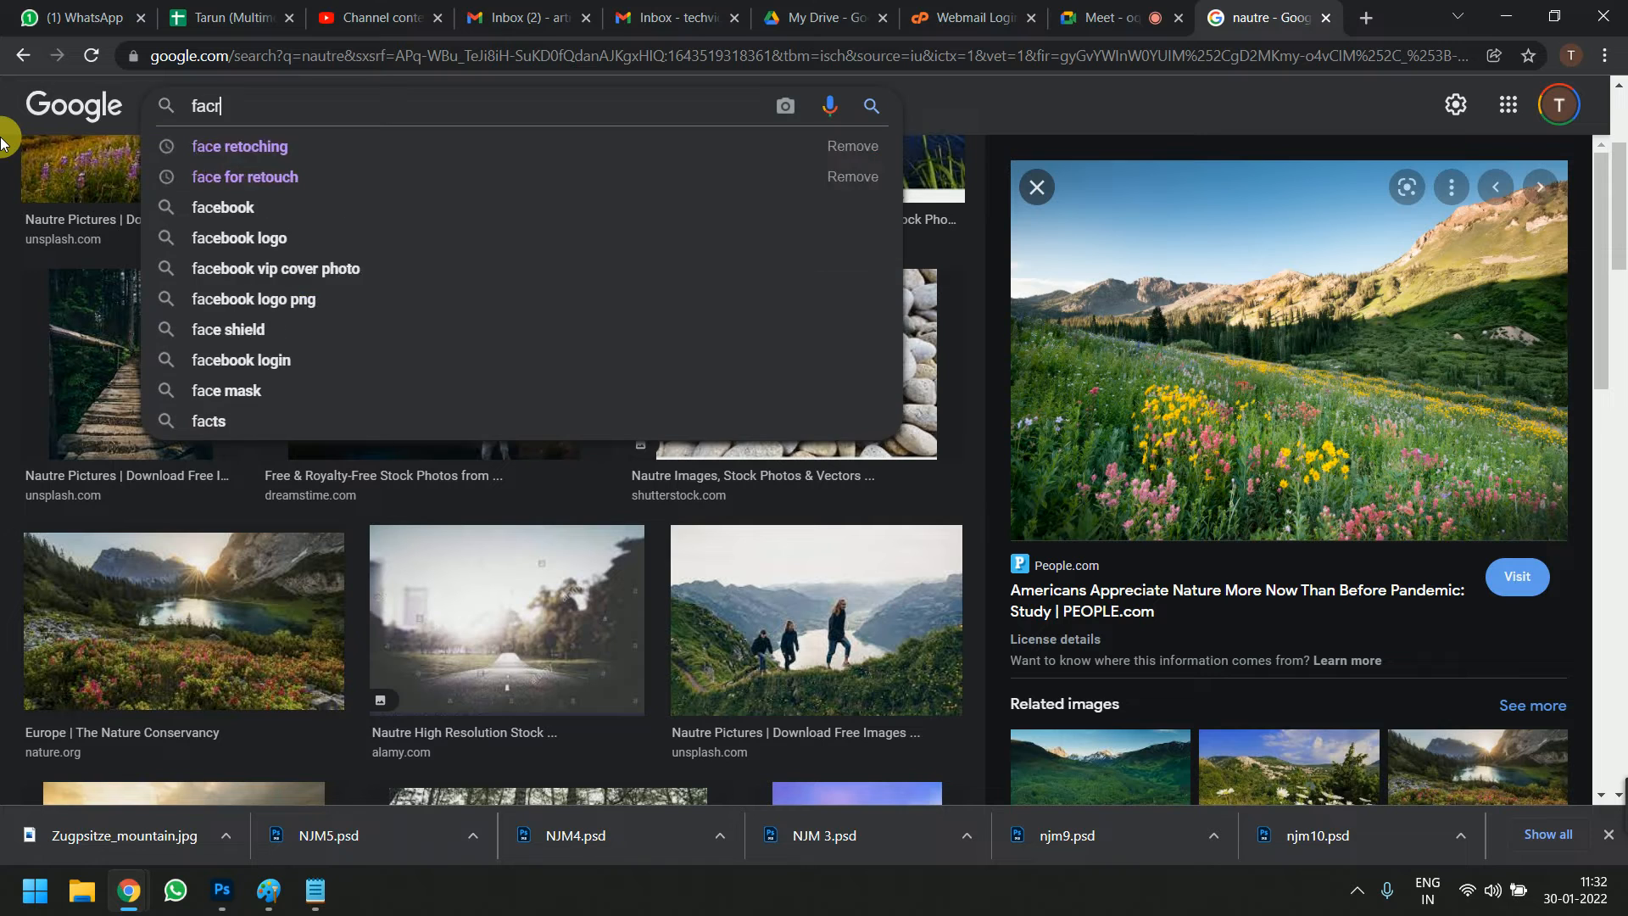
text(touching)
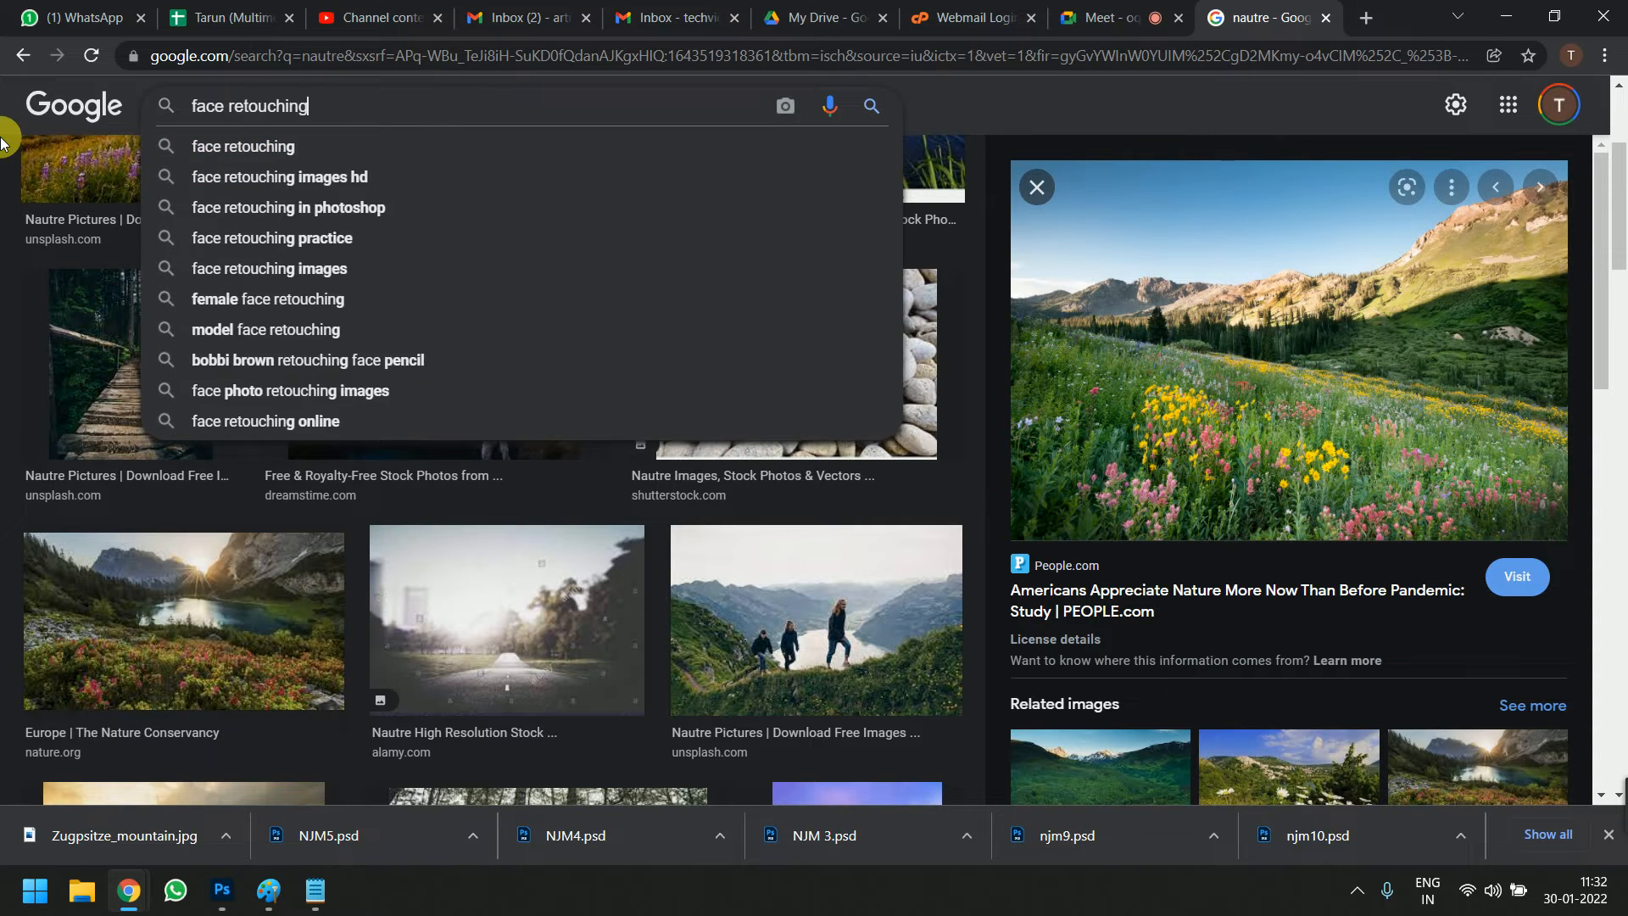
key(Return)
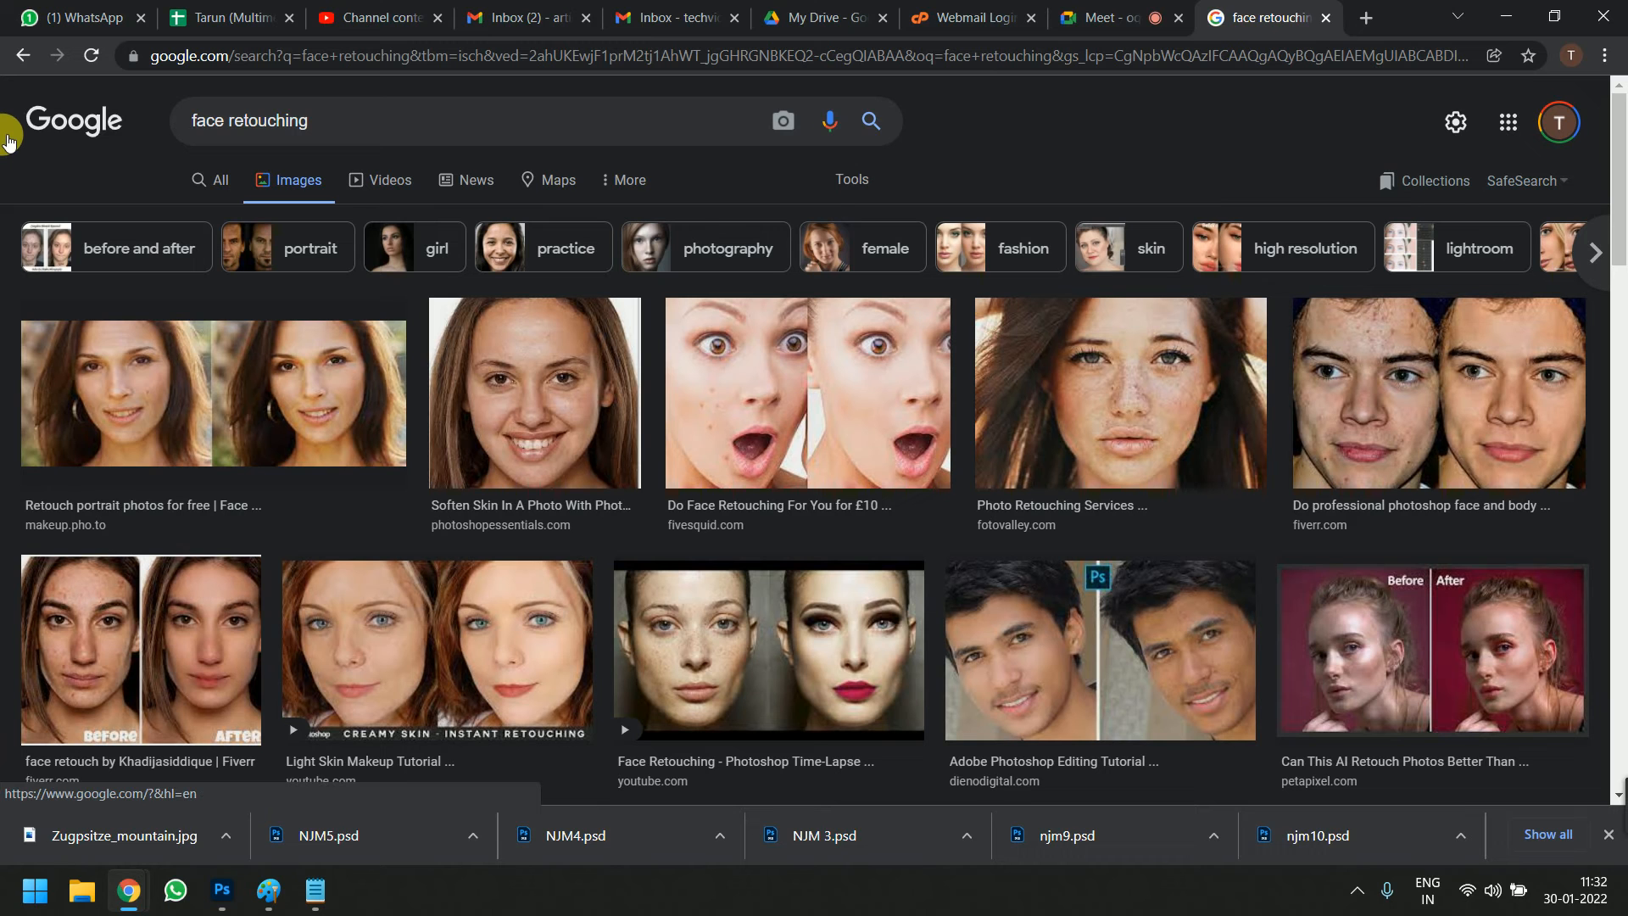
Return to Photoshop and use the Eyedropper to sample colours from both photos, ending on dark green from the circular photo's flower field
key(alt+Tab)
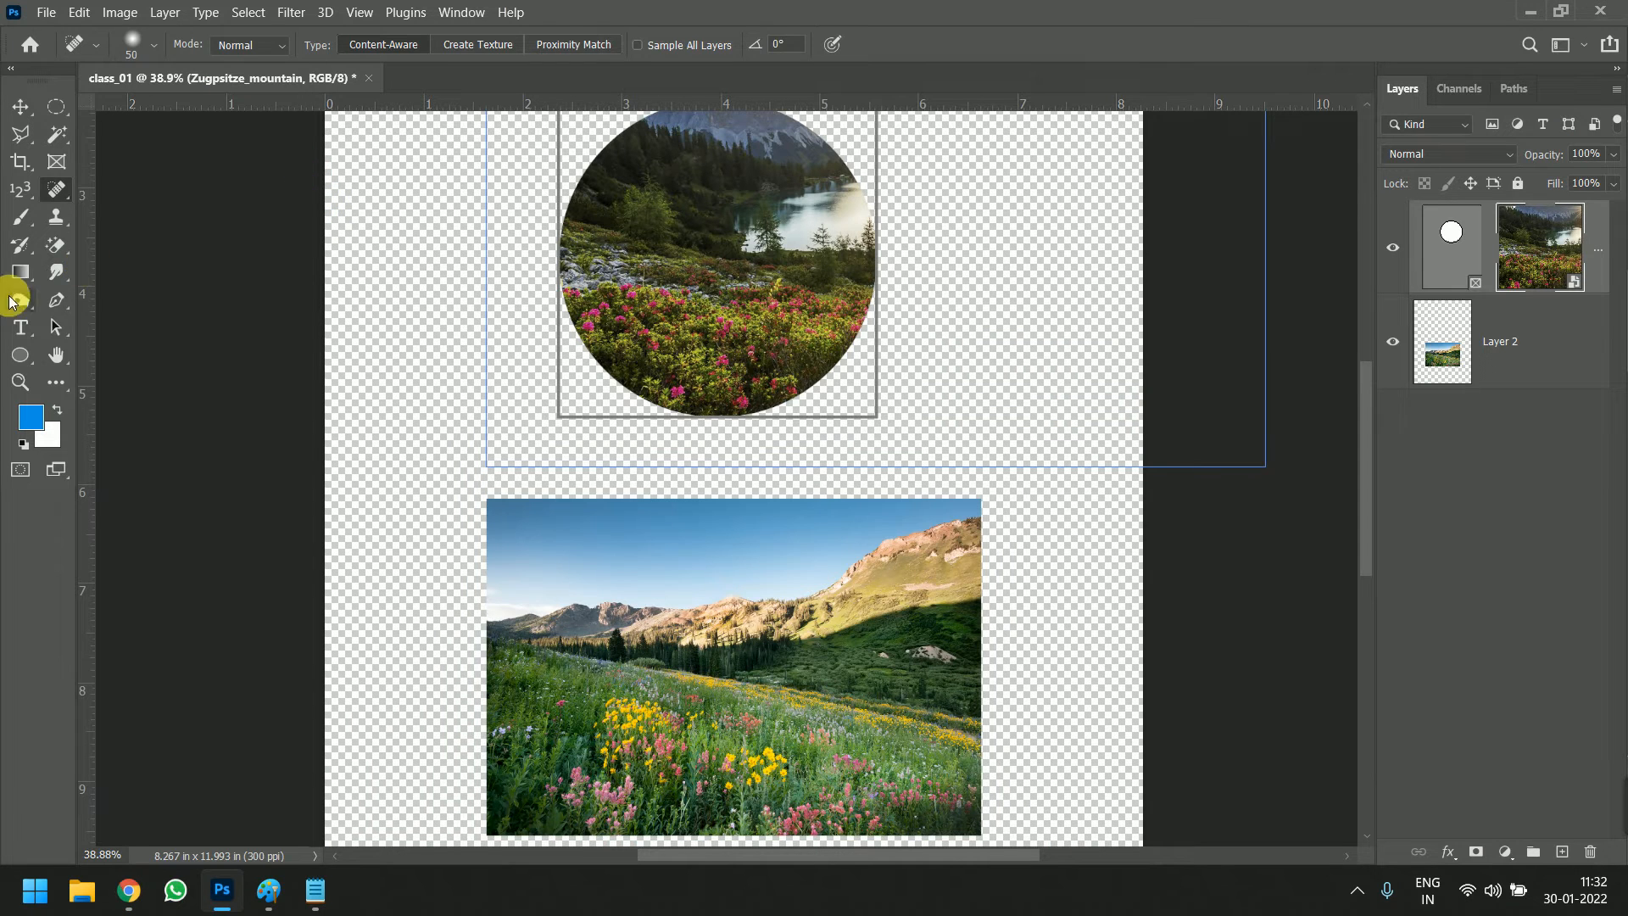
click(22, 197)
right_click(22, 198)
click(59, 196)
drag(624, 287, 723, 621)
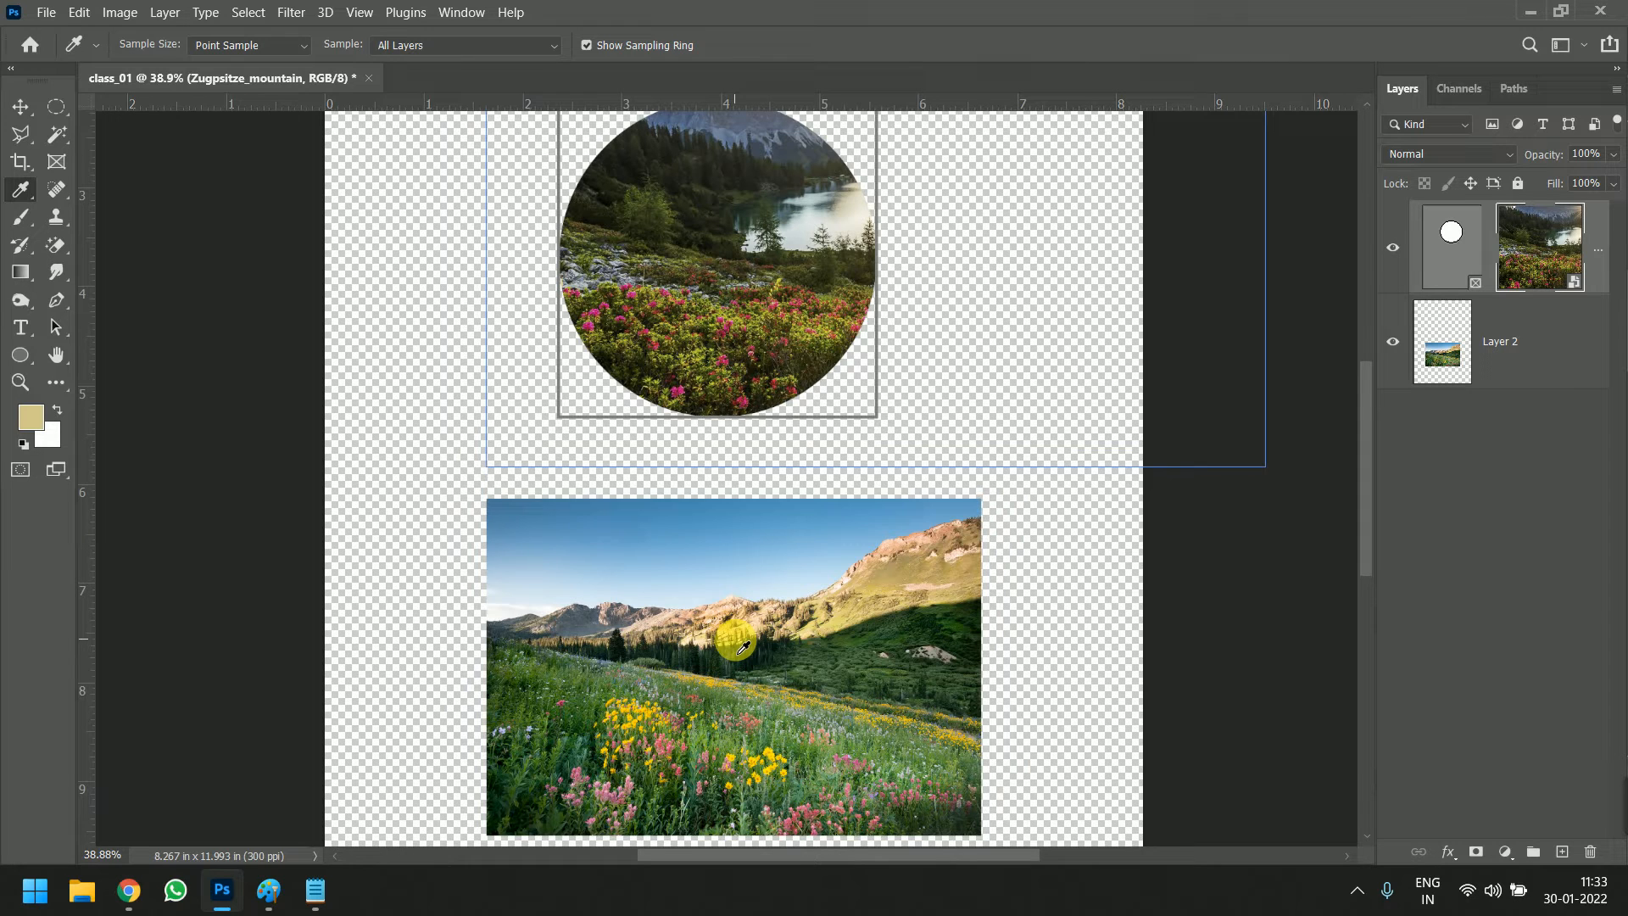
click(674, 294)
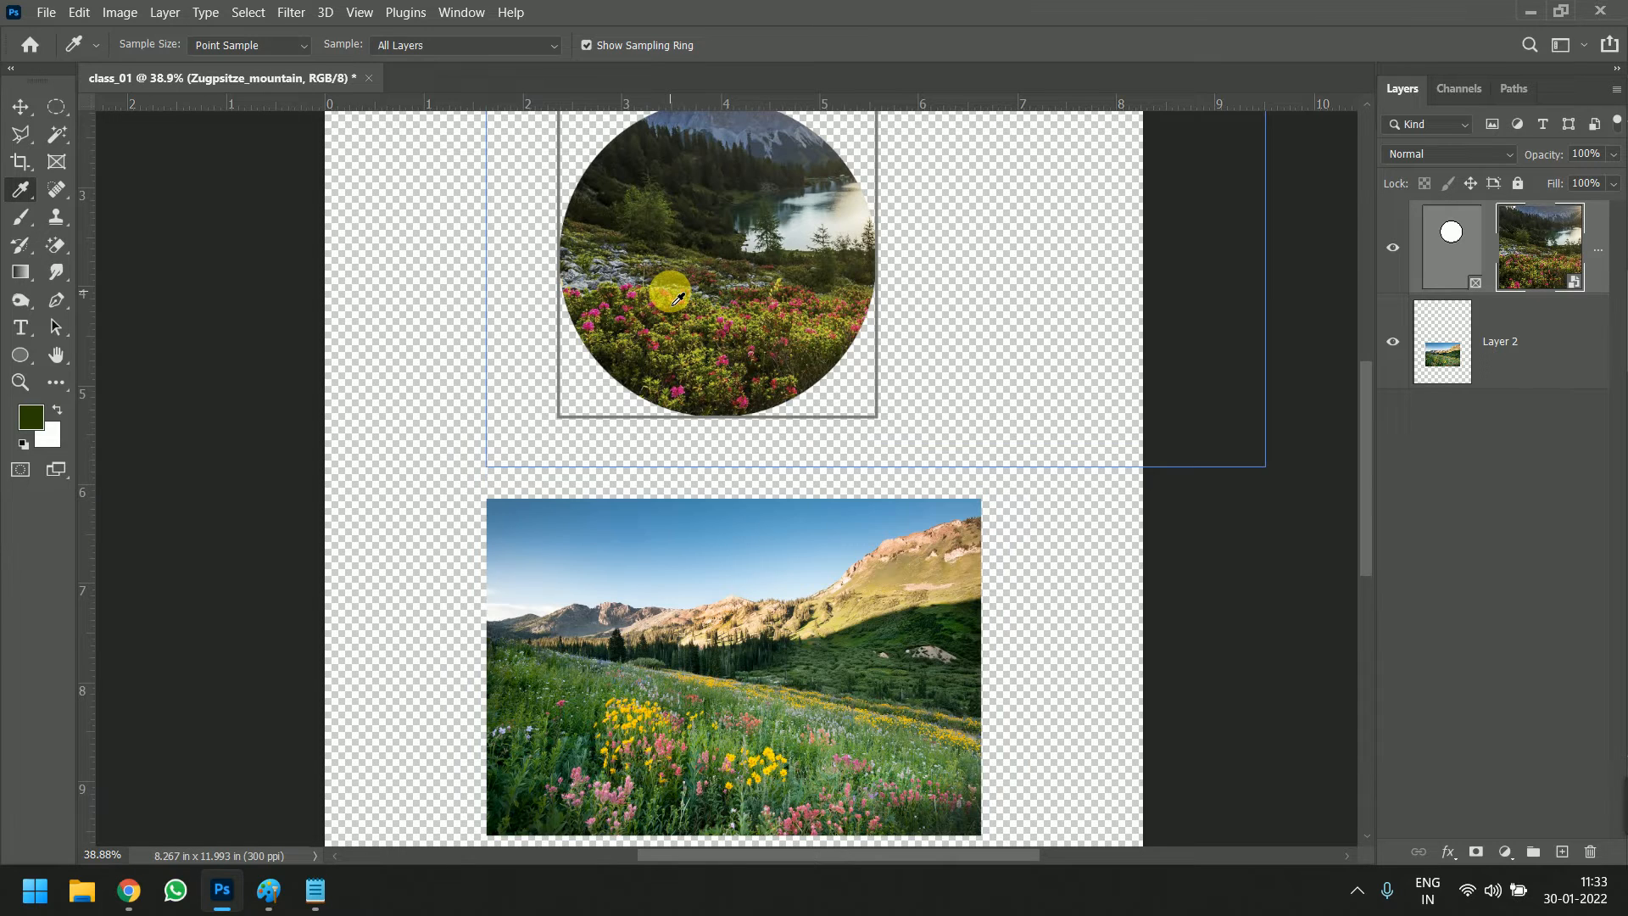
click(47, 382)
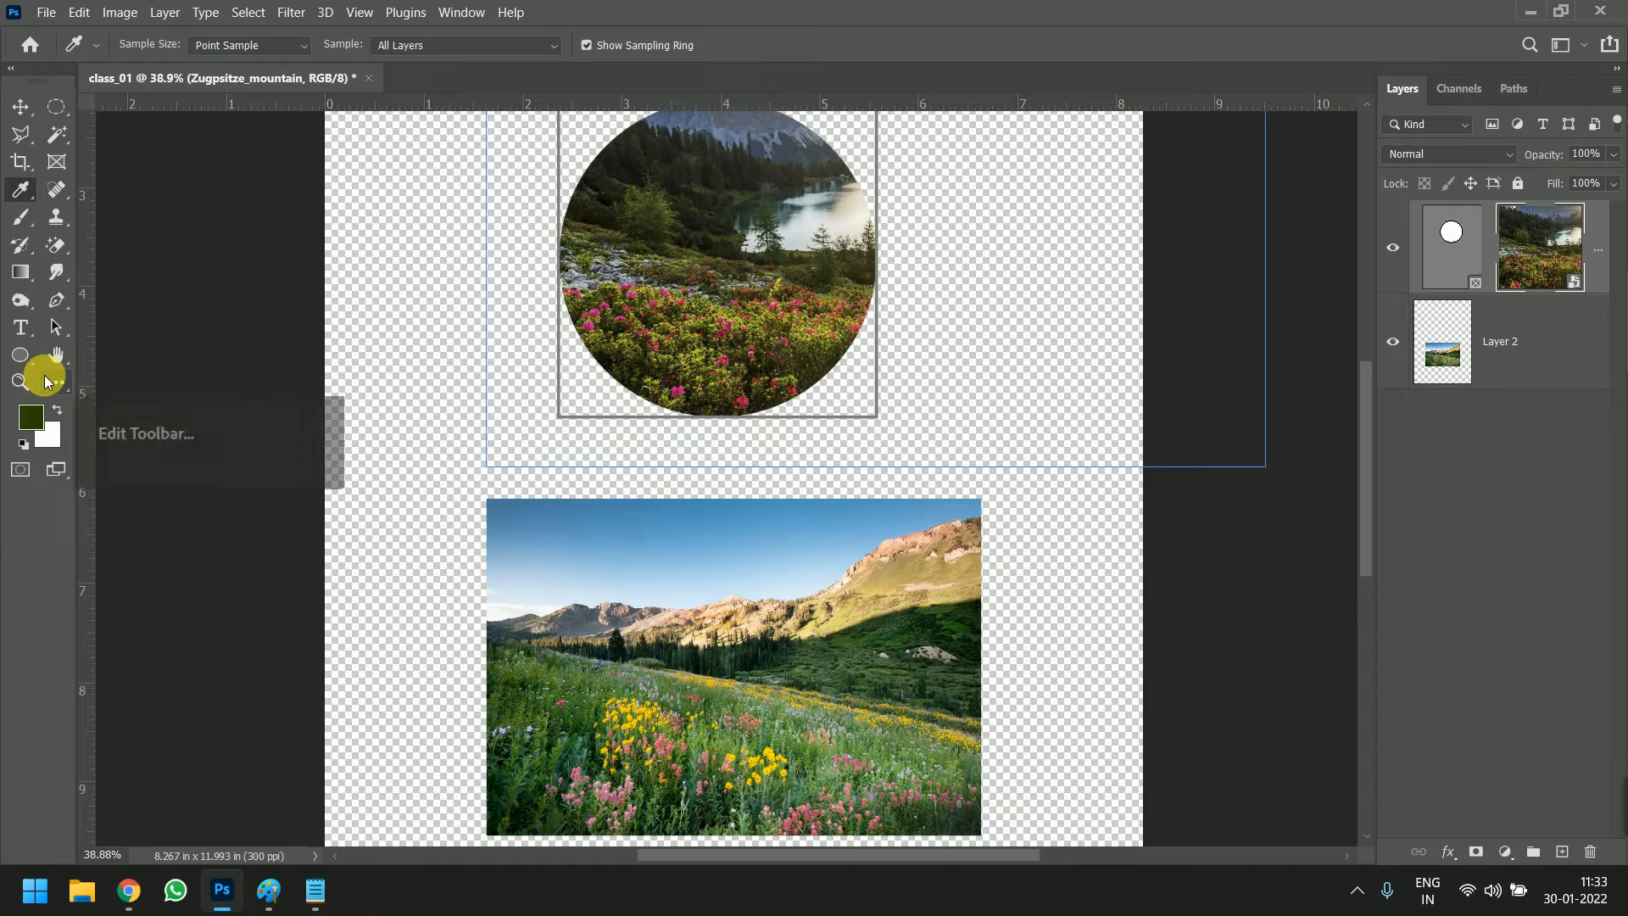
Sample colours from the circular photo and the meadow photo with the Eyedropper tool, ending on a muted pink foreground colour
click(714, 319)
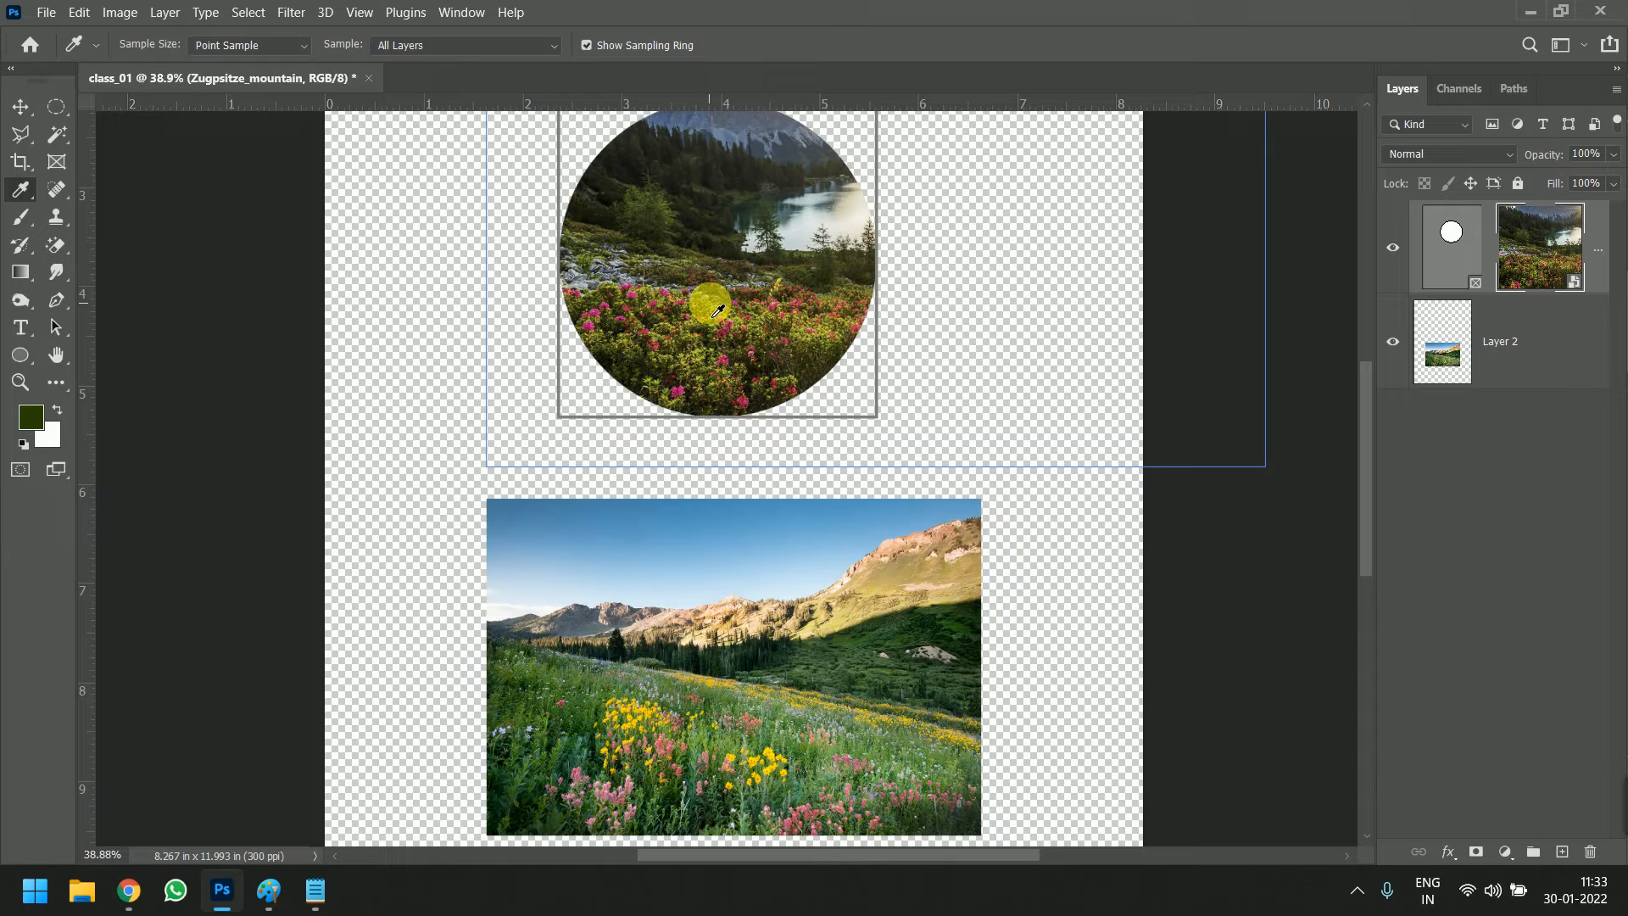
right_click(31, 197)
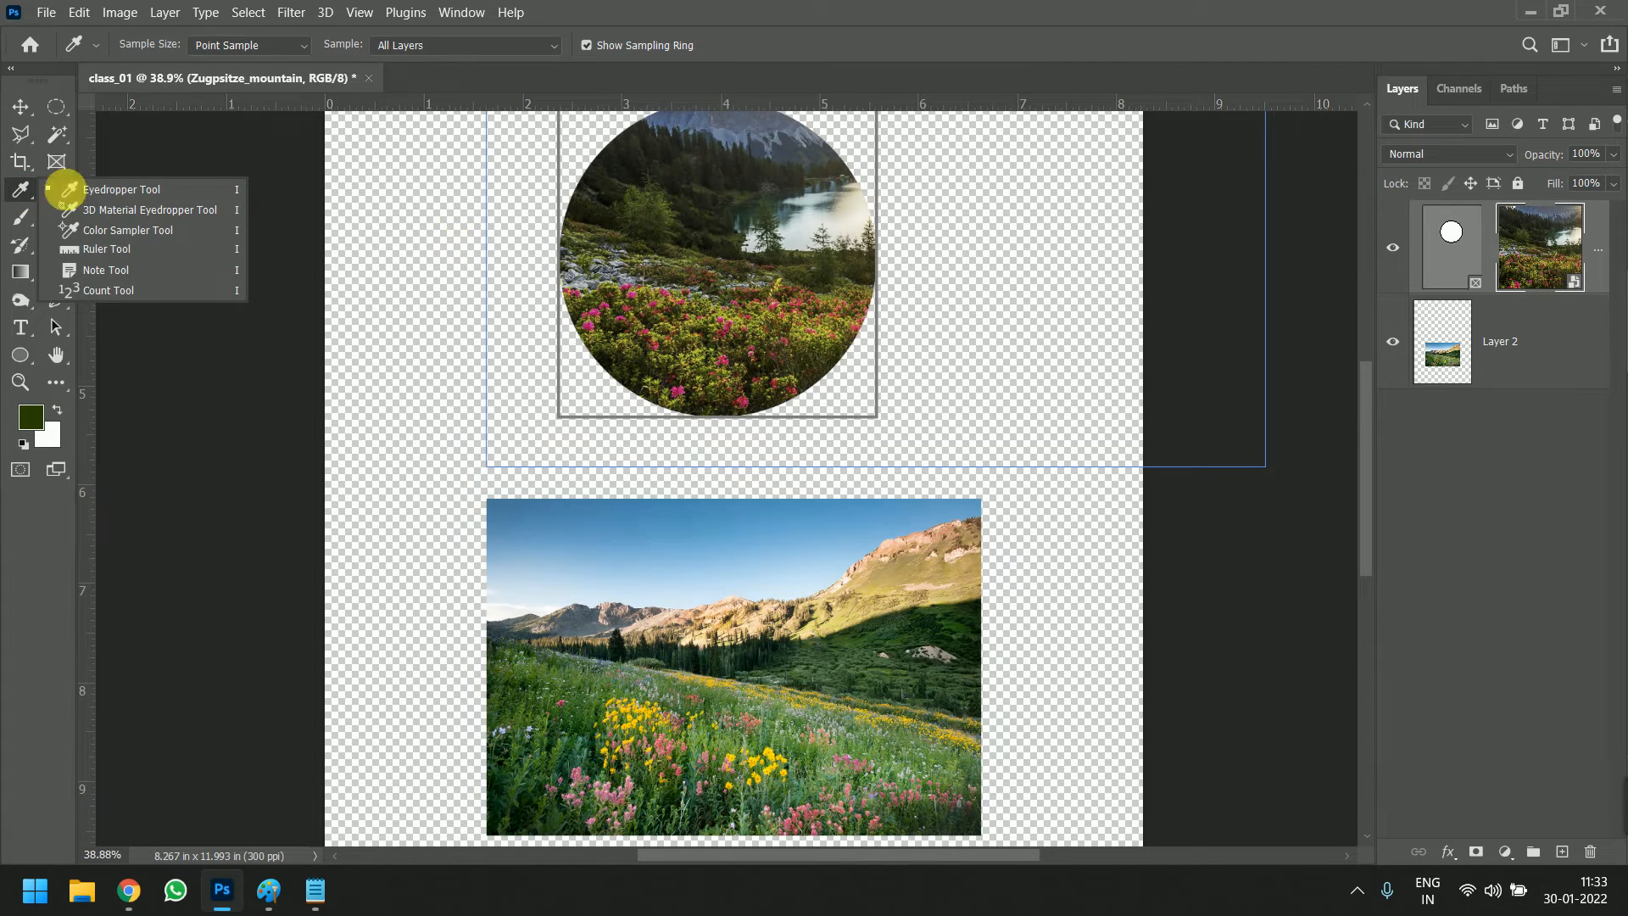
click(89, 195)
drag(720, 270, 681, 702)
click(683, 628)
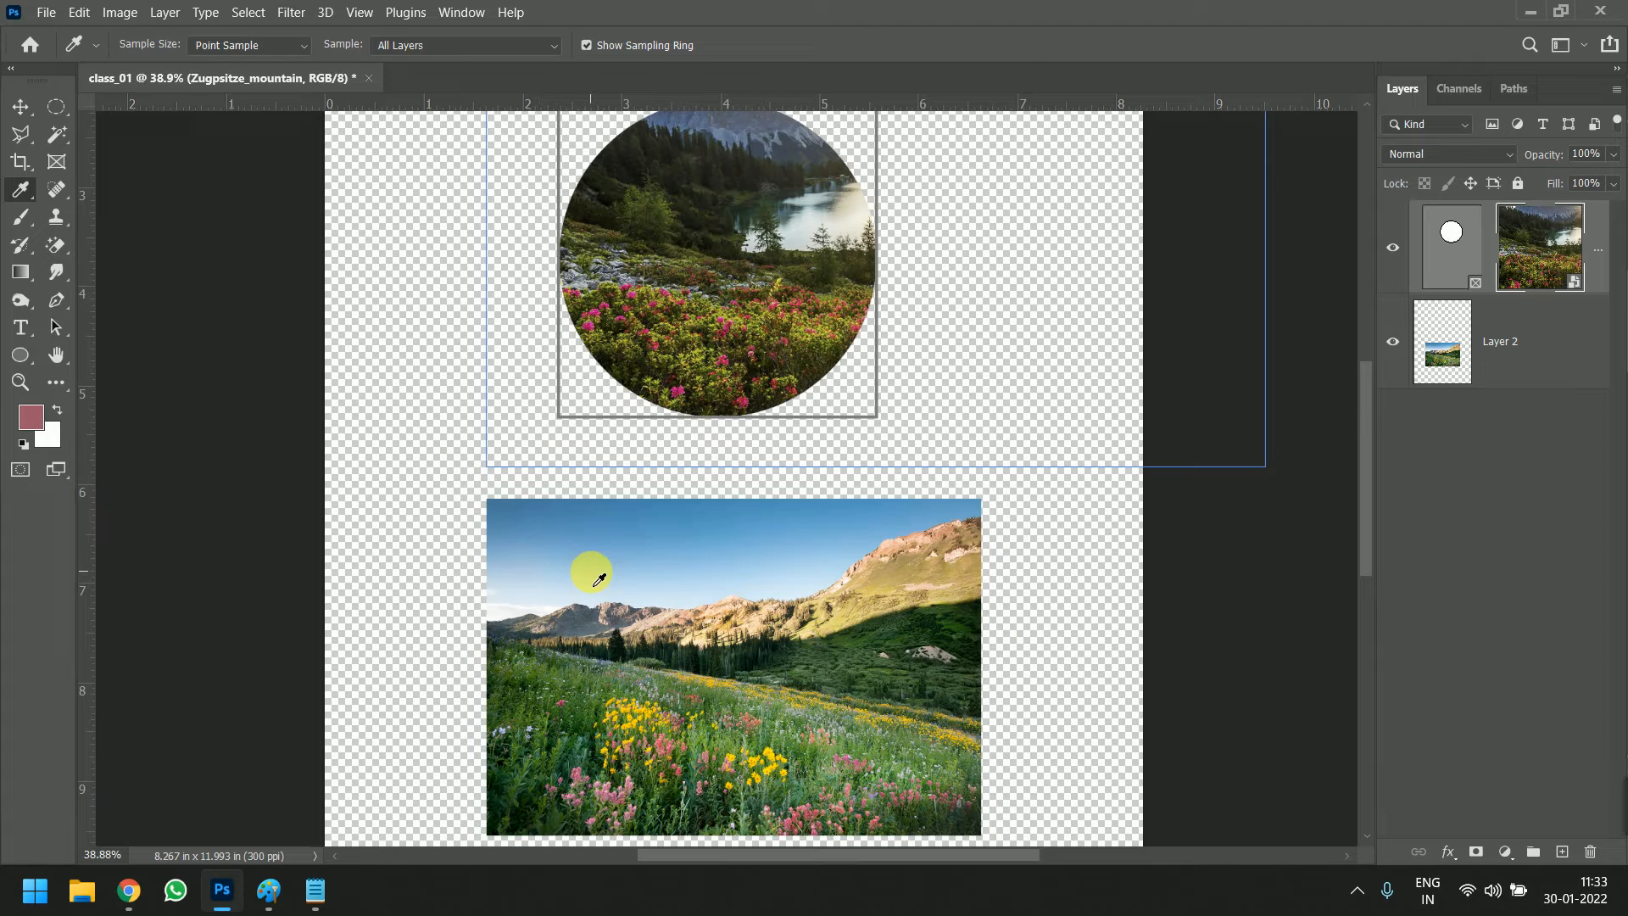
Switch to Chrome, copy the Fiverr before-and-after male face image, and paste it into the Photoshop document
key(alt+Tab)
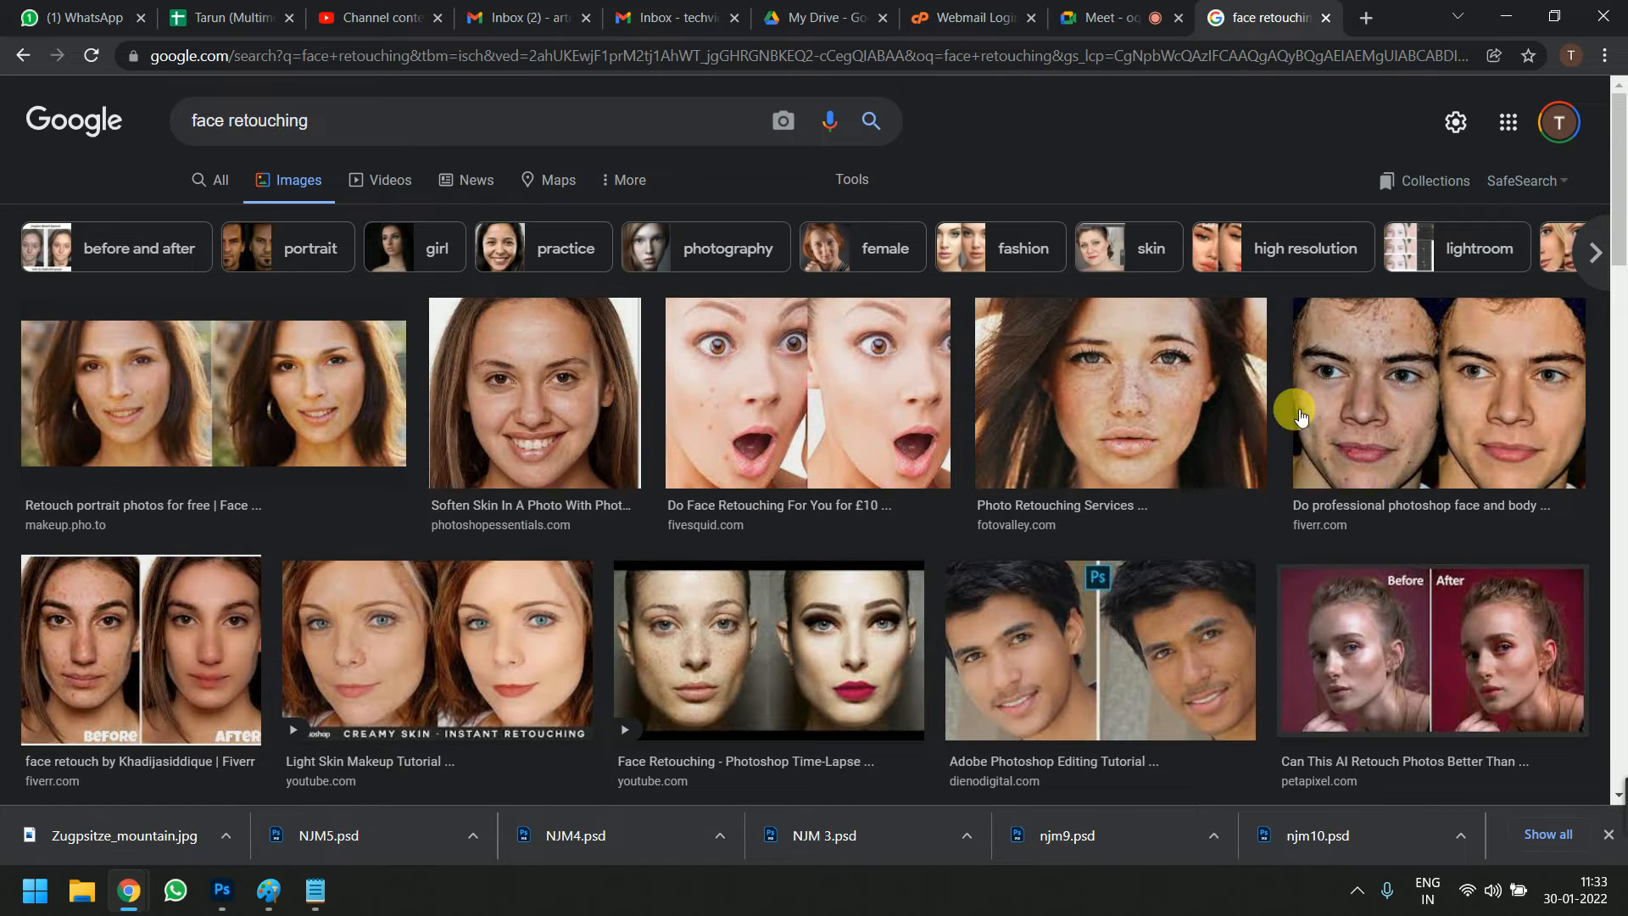
click(1405, 375)
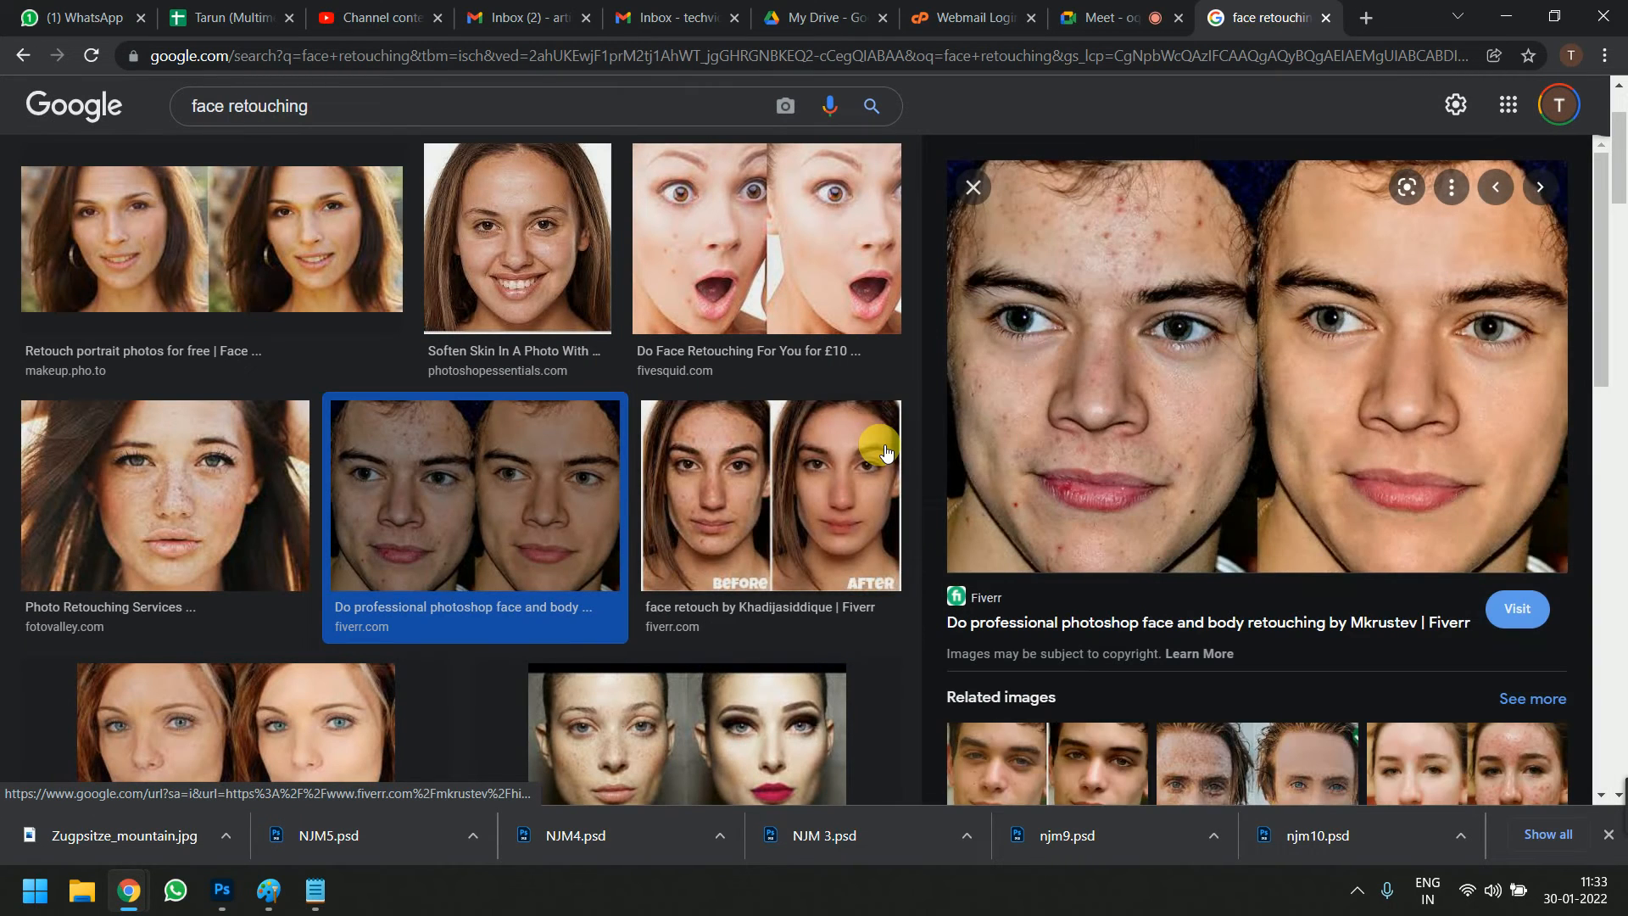
right_click(1103, 283)
click(1212, 565)
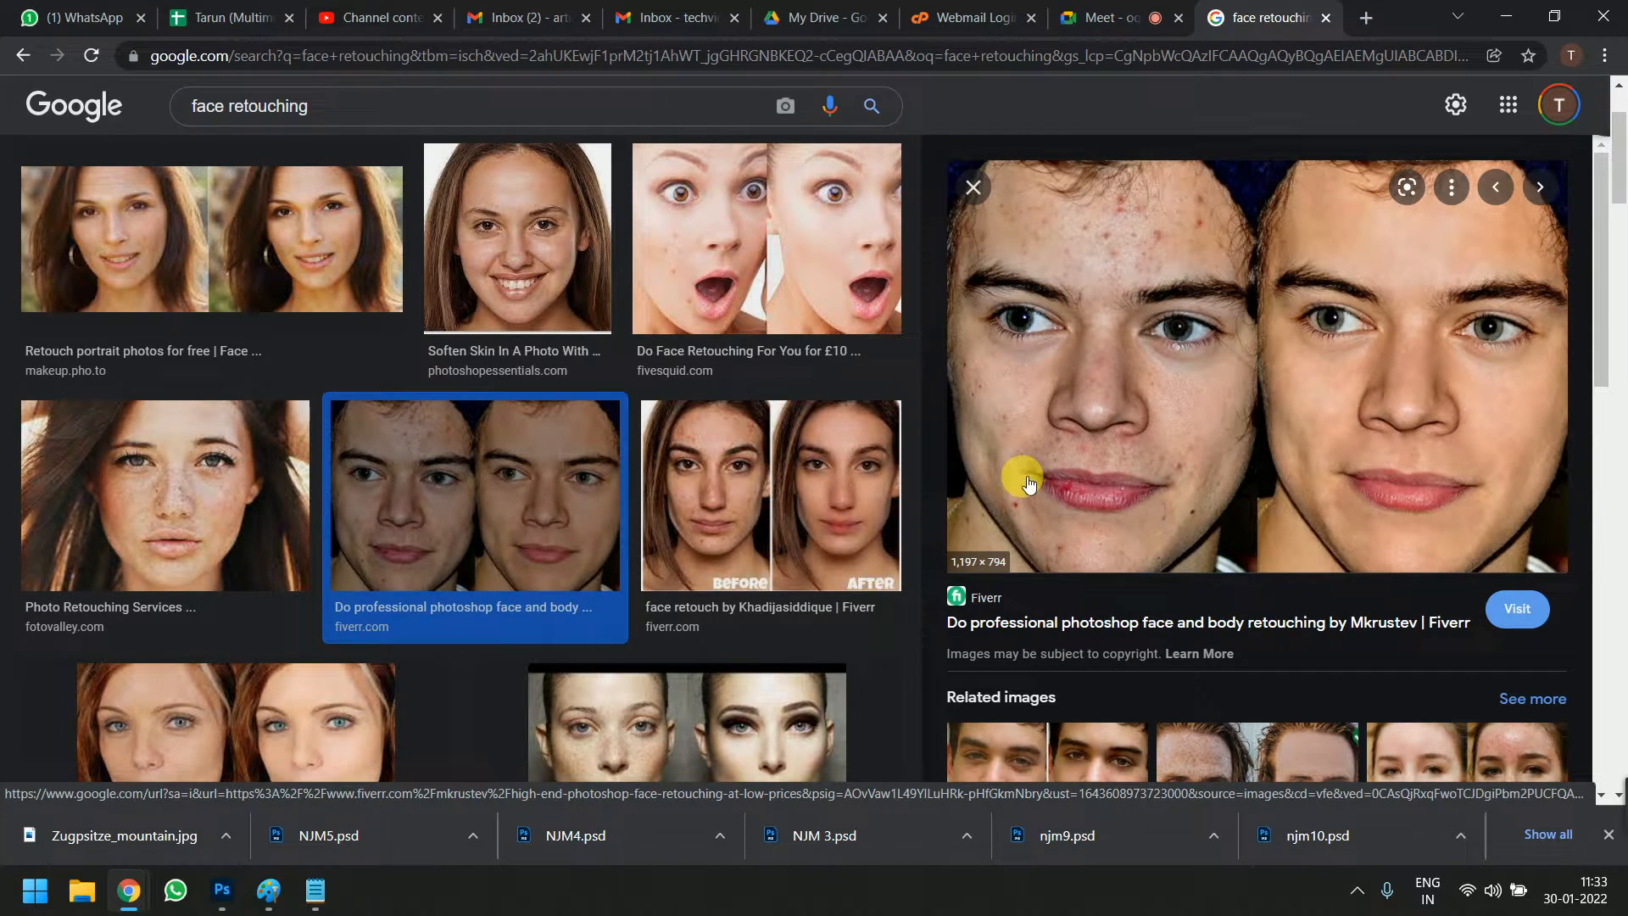
key(alt+Tab)
key(ctrl+v)
scroll(863, 456, down, 5)
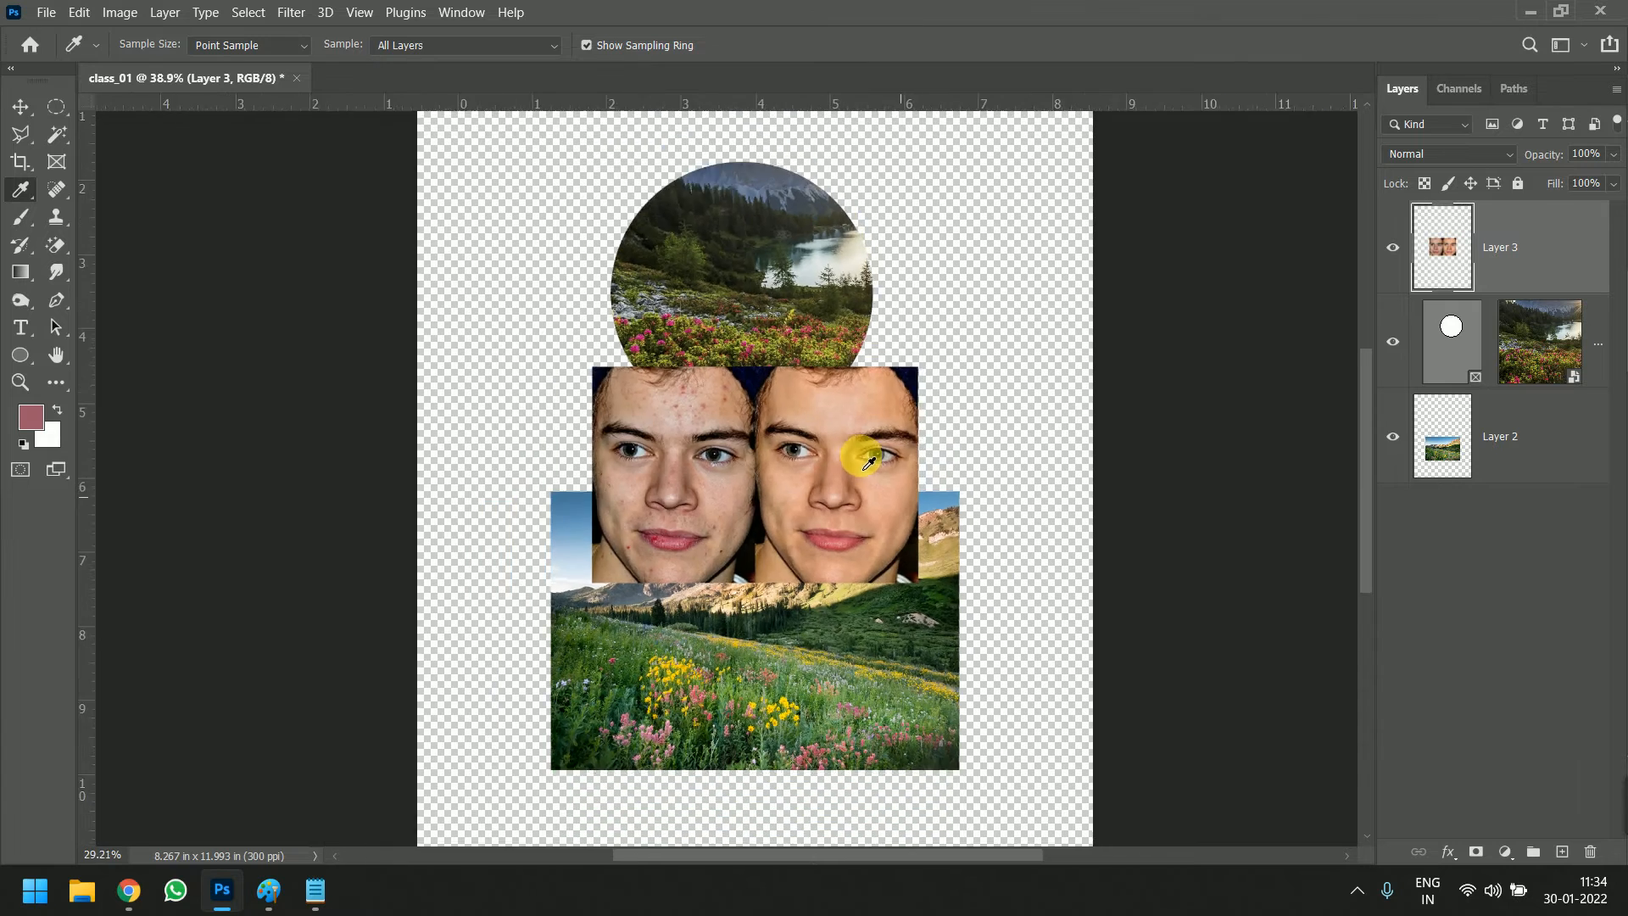
Move both landscape photos to the lower part of the page and place the face photo in the empty area above them
key(v)
drag(829, 465, 812, 282)
drag(811, 400, 815, 542)
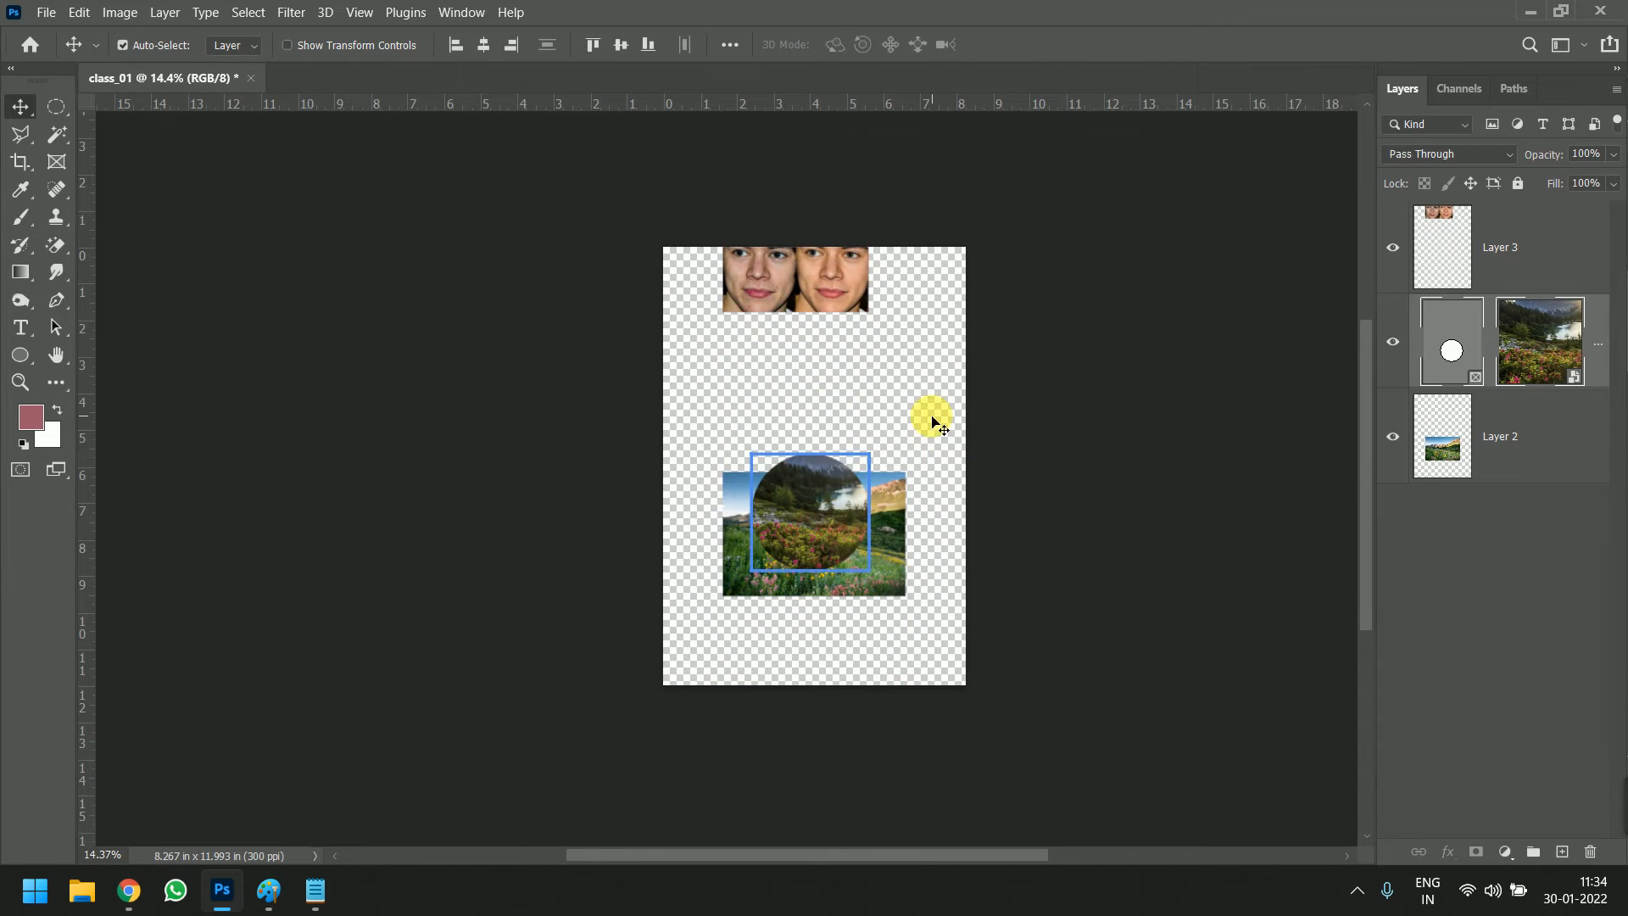
drag(894, 509, 899, 626)
drag(844, 576, 844, 657)
drag(785, 301, 787, 420)
Enlarge the face photo to more than twice its size and position it so the blemished face fills the upper page
key(ctrl+t)
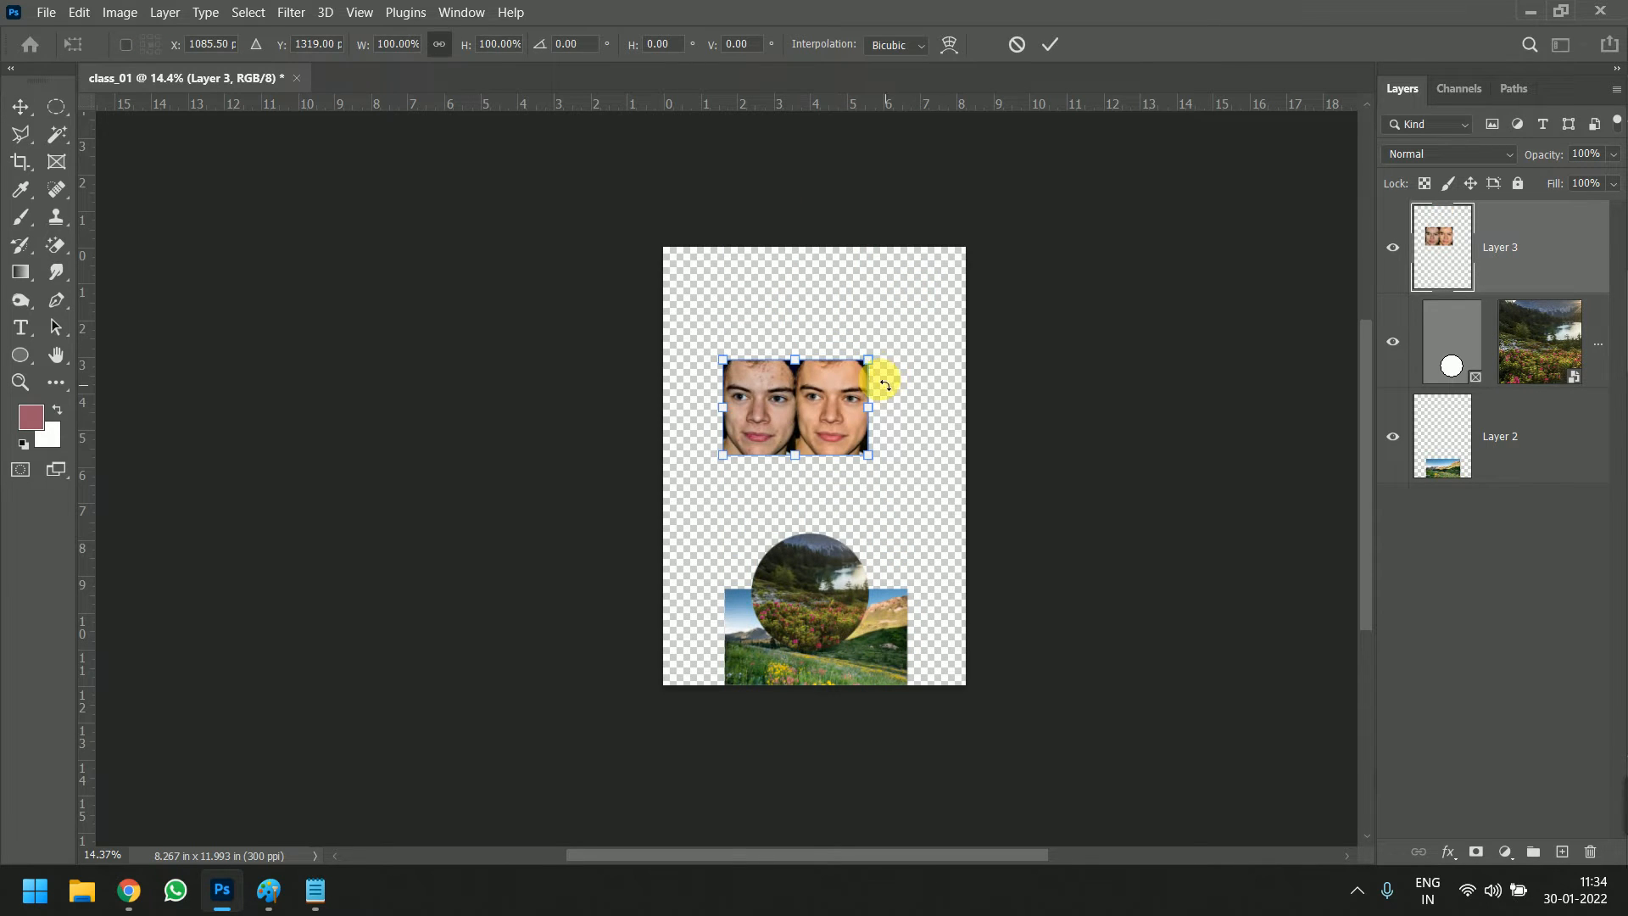
drag(869, 359, 966, 303)
drag(725, 454, 680, 485)
drag(958, 321, 975, 290)
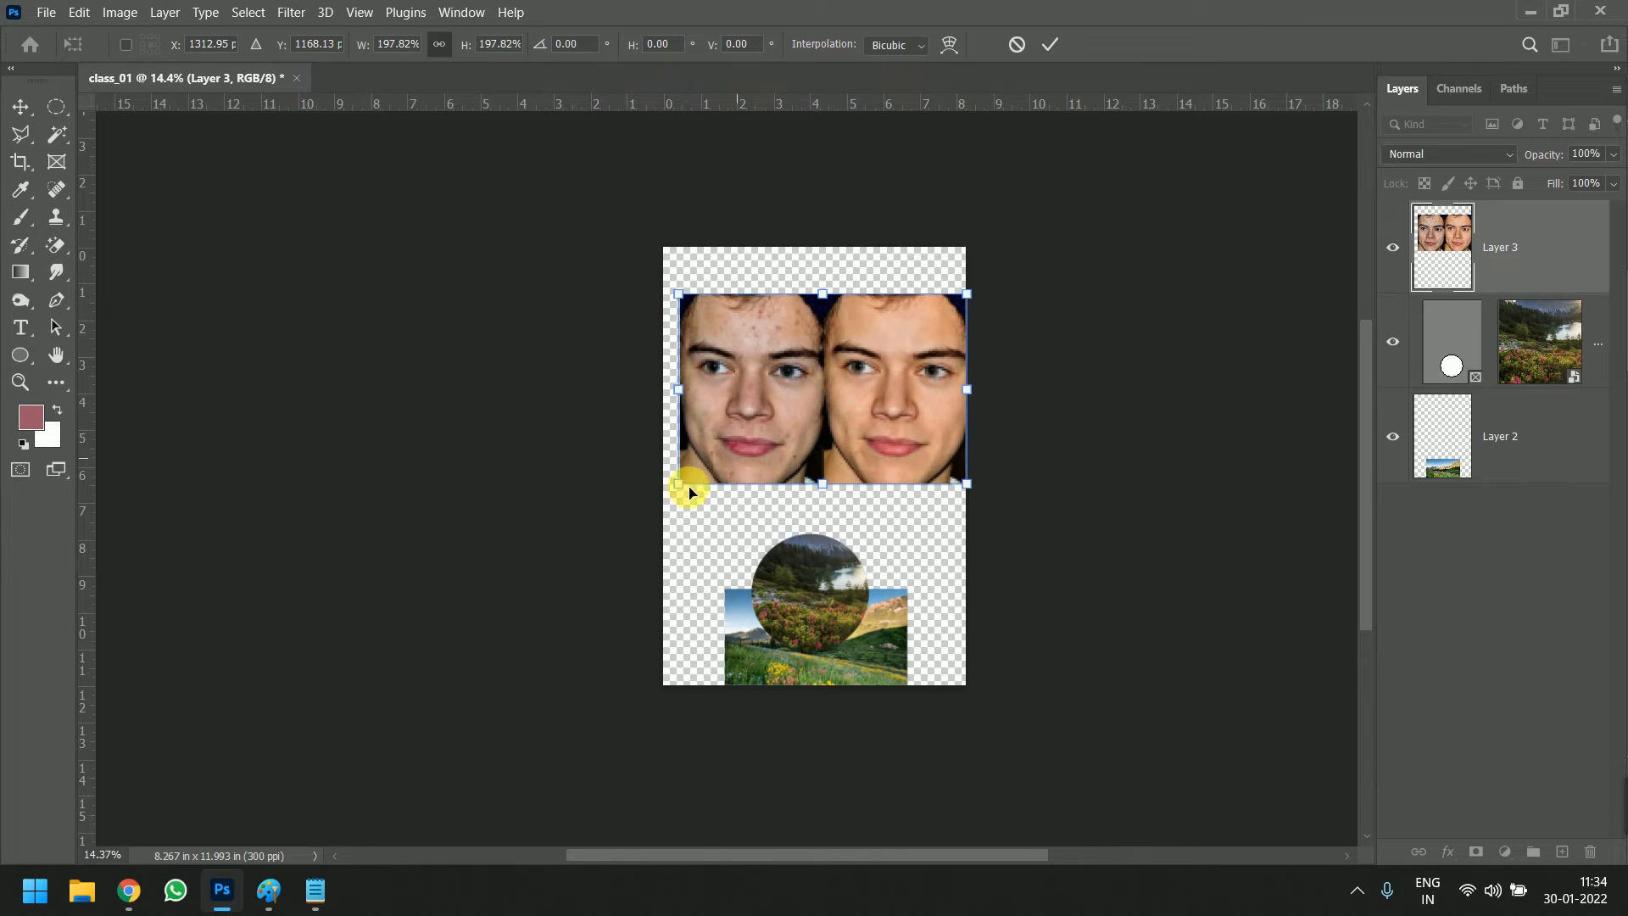
drag(679, 483, 650, 502)
drag(781, 411, 873, 418)
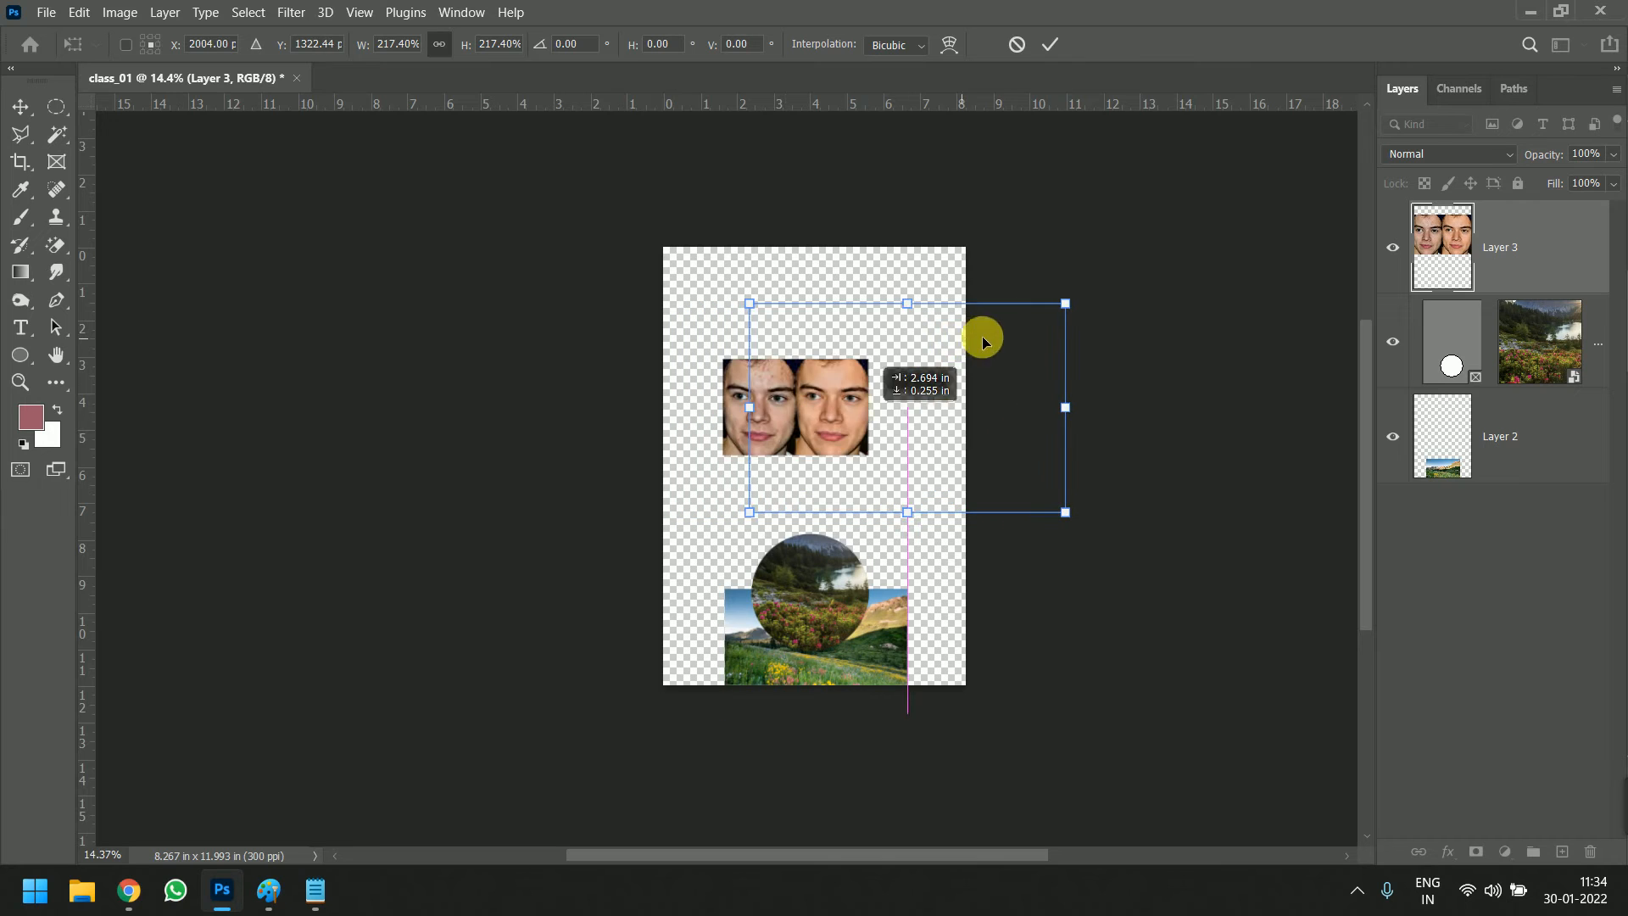
drag(1063, 304, 1107, 275)
drag(750, 516, 703, 575)
drag(794, 471, 805, 458)
key(Return)
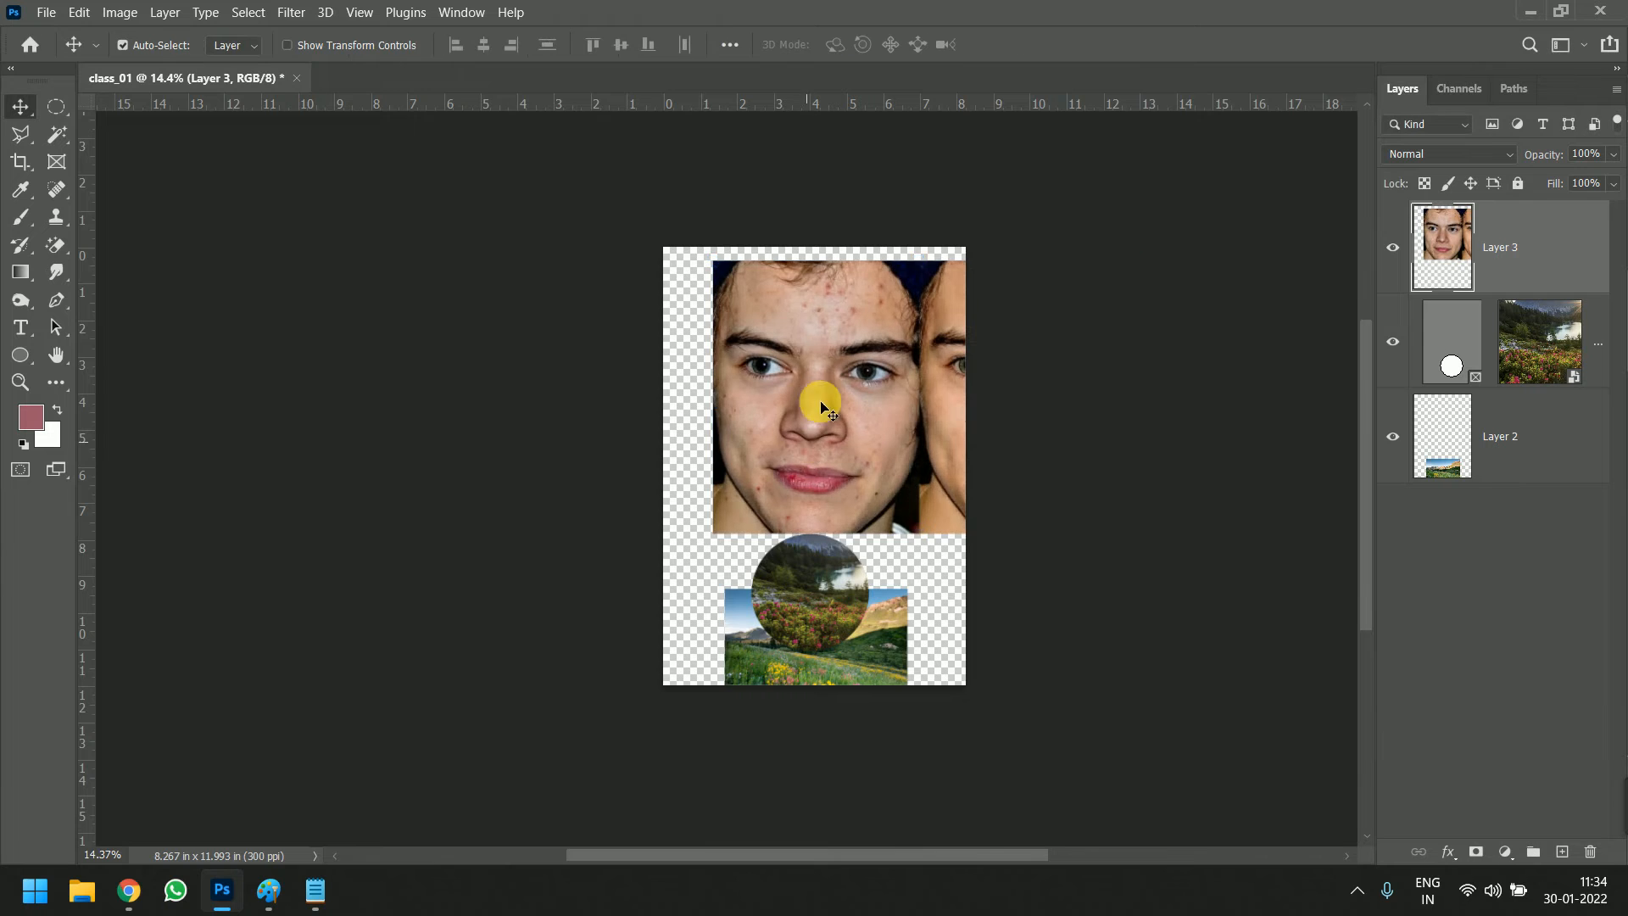
Duplicate the face photo's layer and select the Spot Healing Brush tool for working on the copy
scroll(810, 301, up, 5)
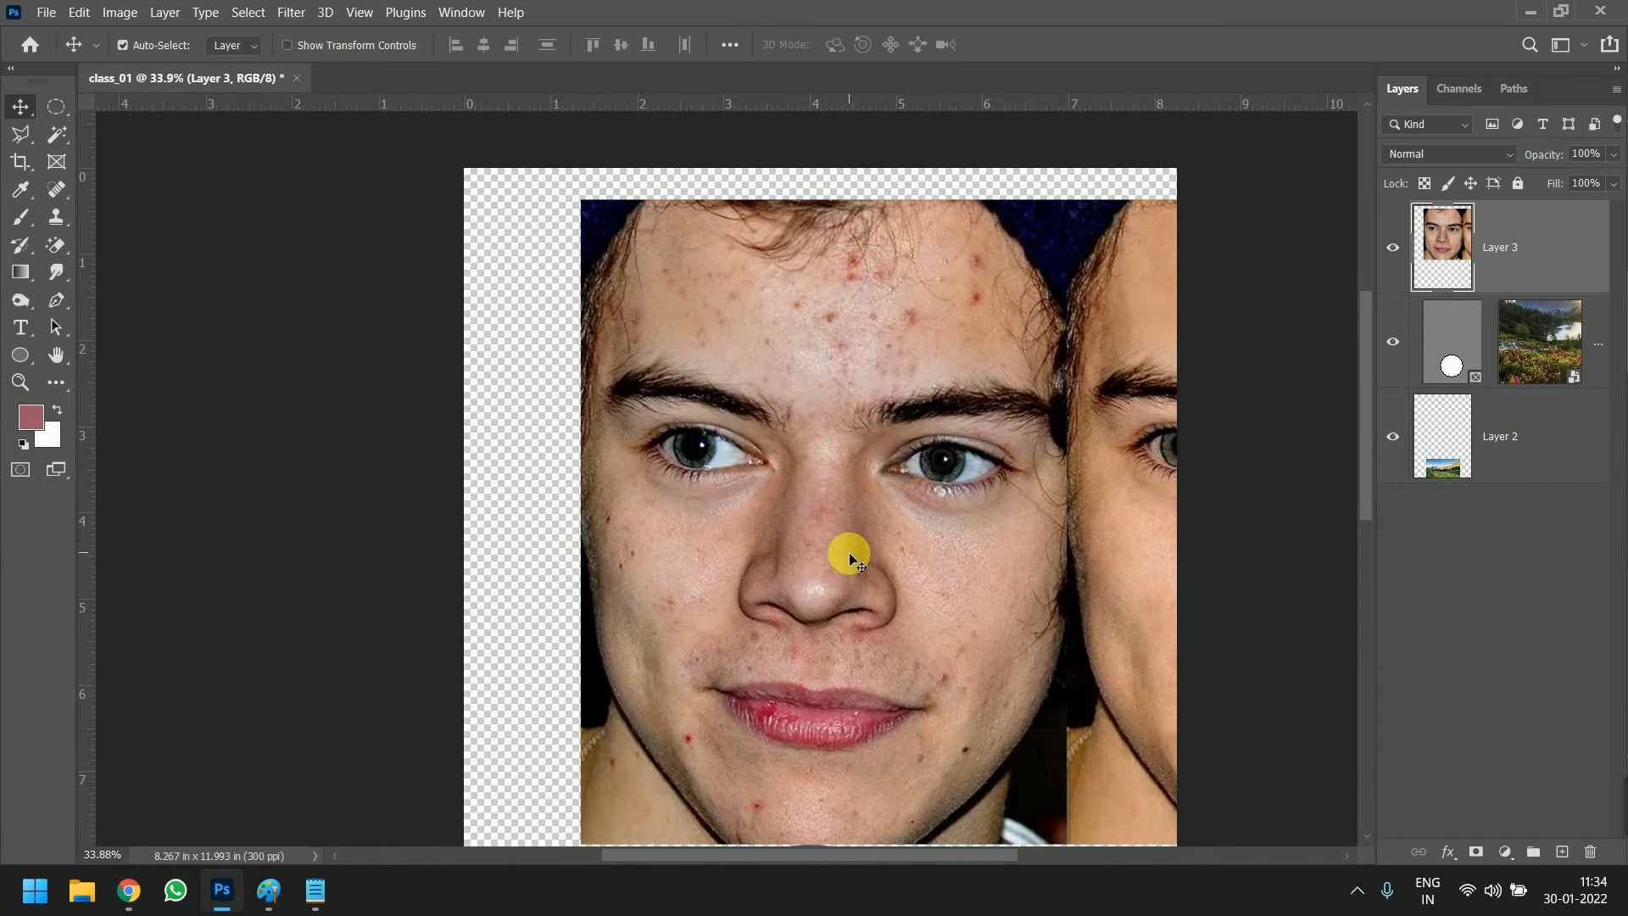
scroll(841, 530, up, 2)
scroll(840, 513, down, 2)
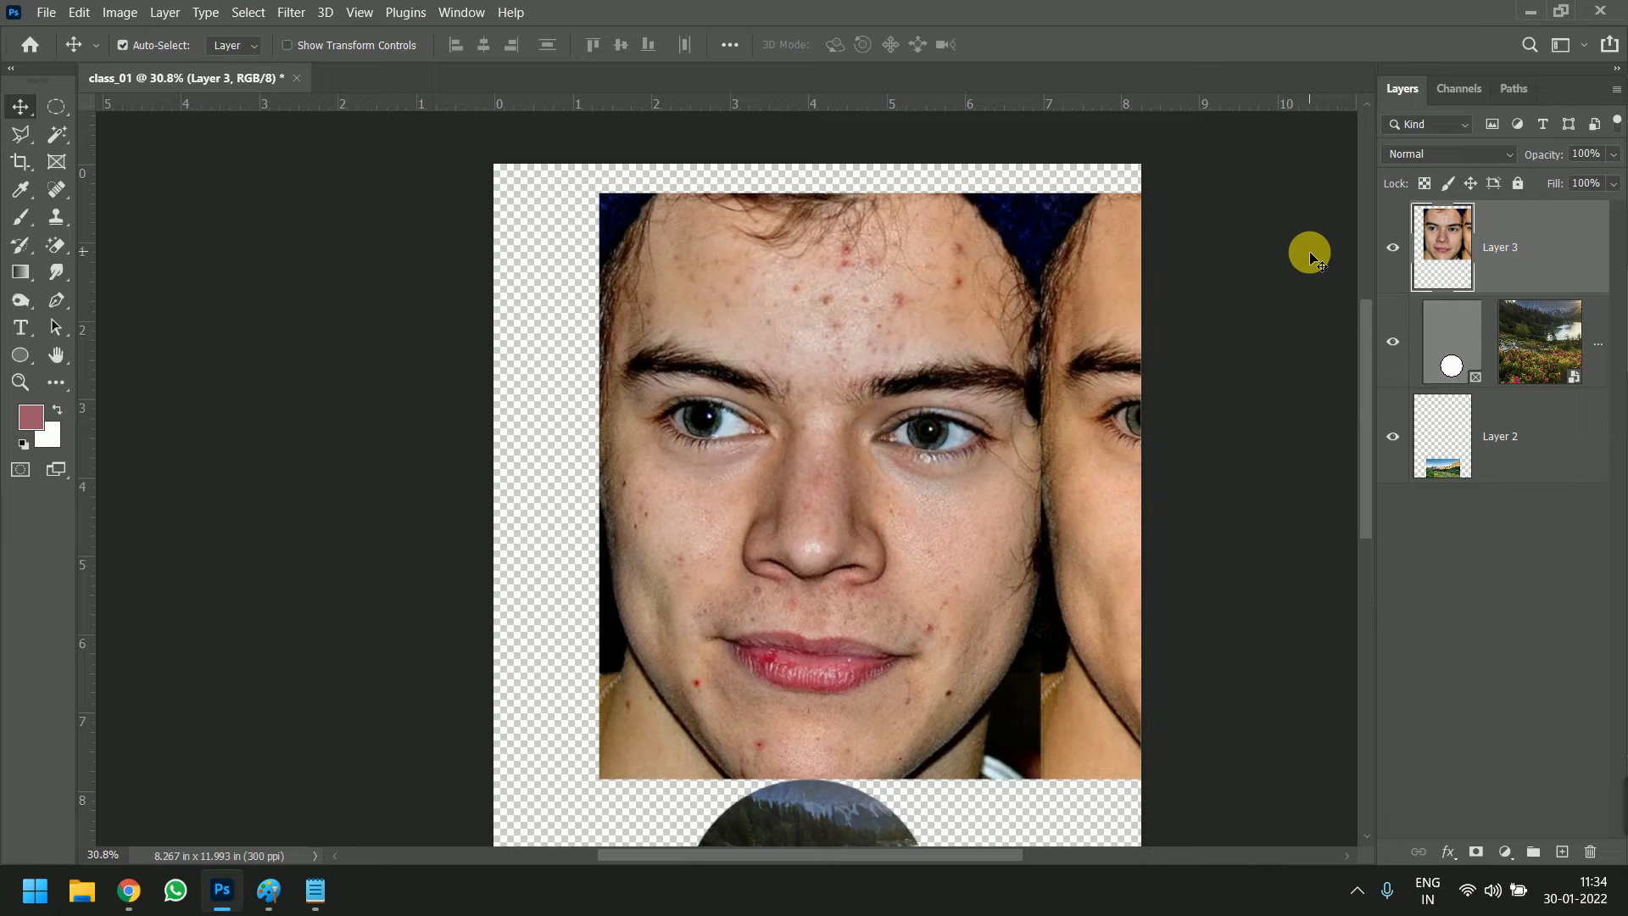
key(ctrl+j)
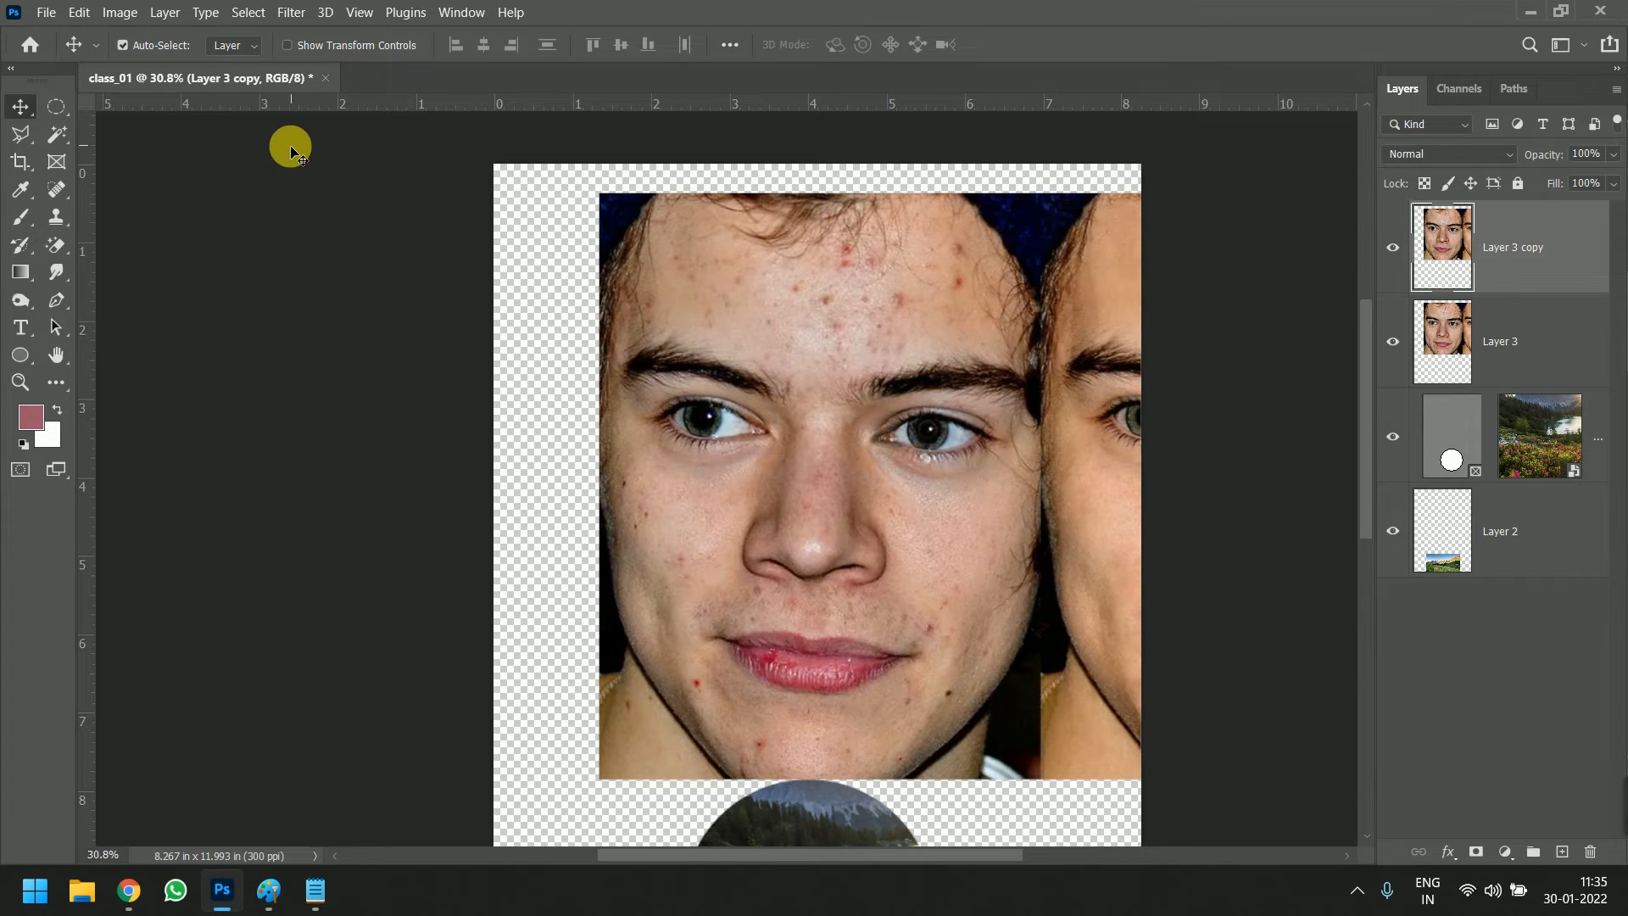
click(63, 188)
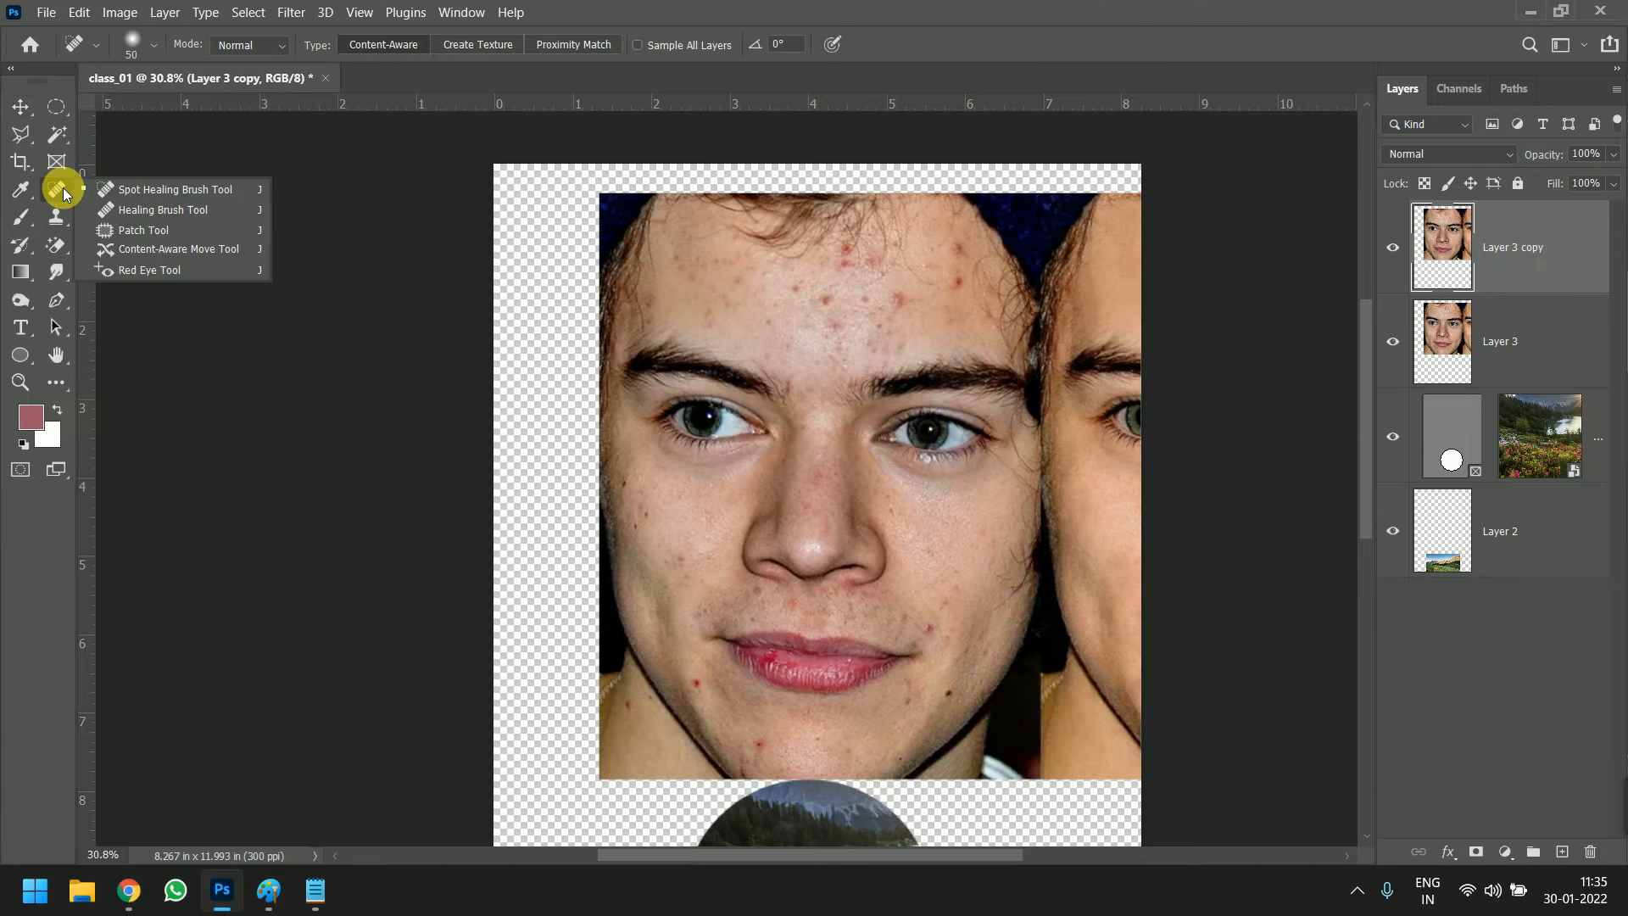
click(148, 188)
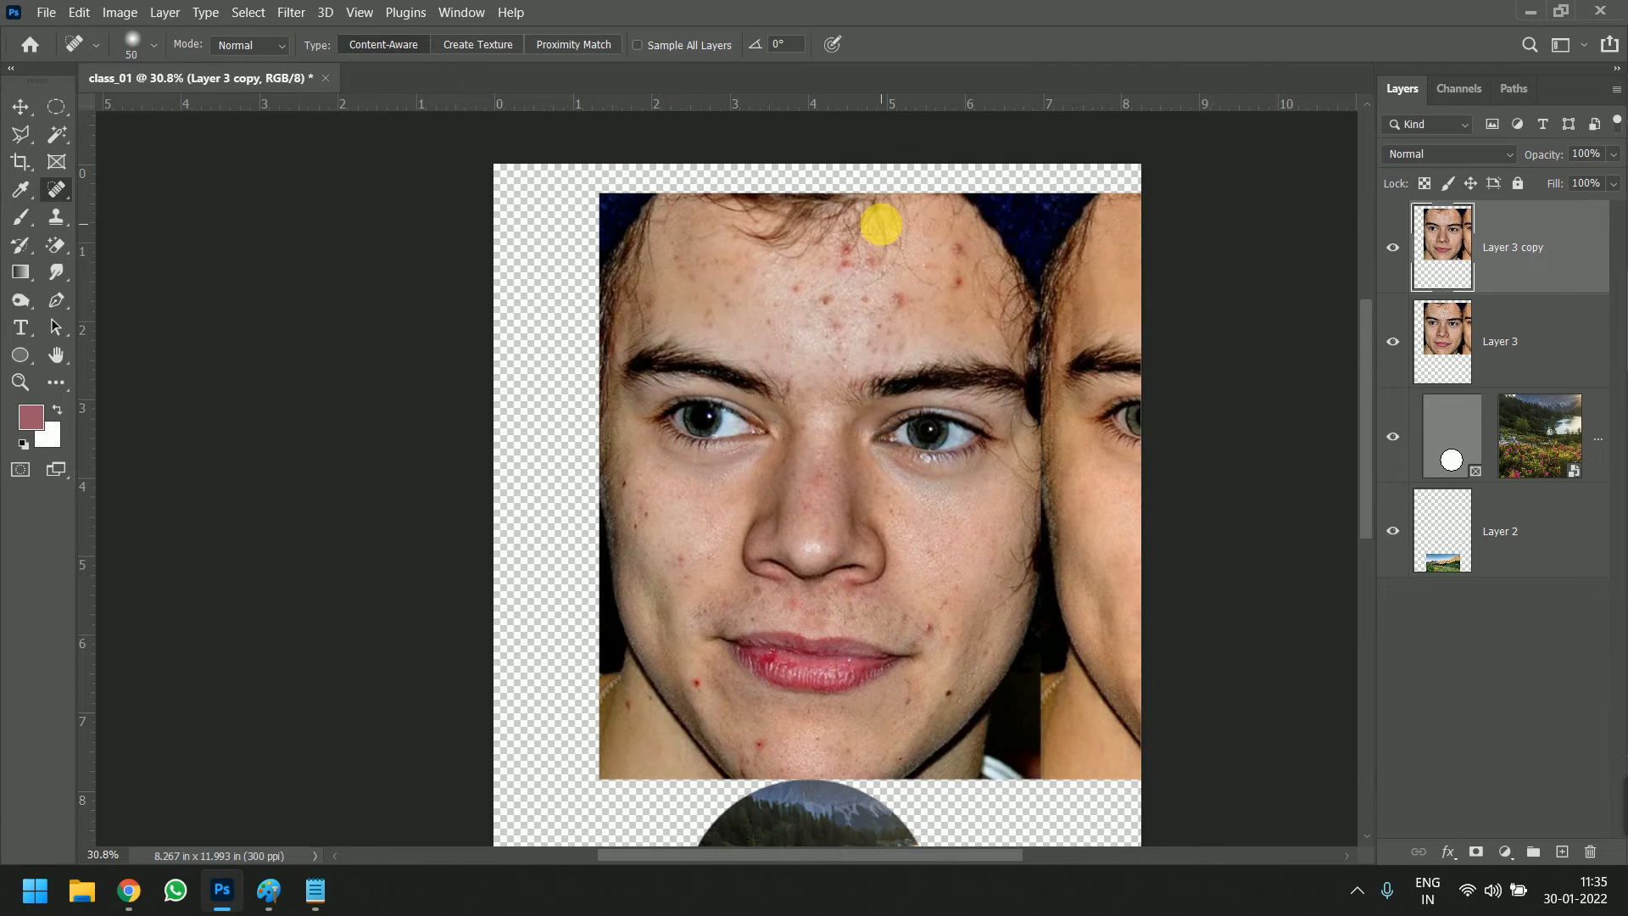
Heal the mole and red spots on the cheek nearest the photo's outer edge, on the duplicated layer
scroll(879, 225, up, 3)
scroll(790, 402, down, 2)
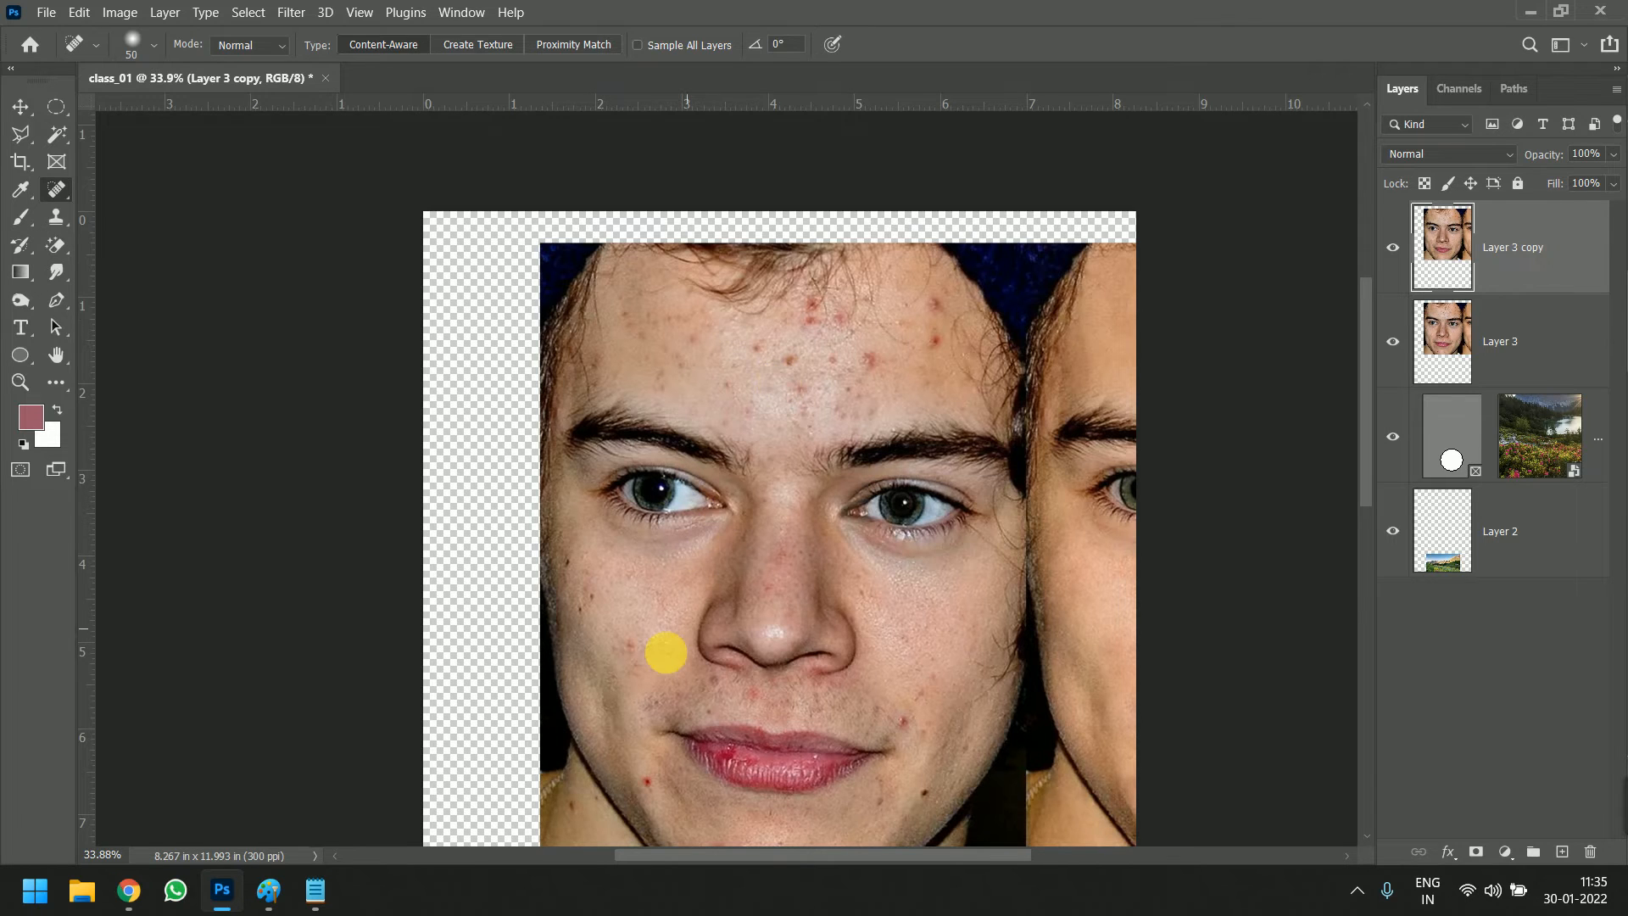
scroll(653, 647, up, 4)
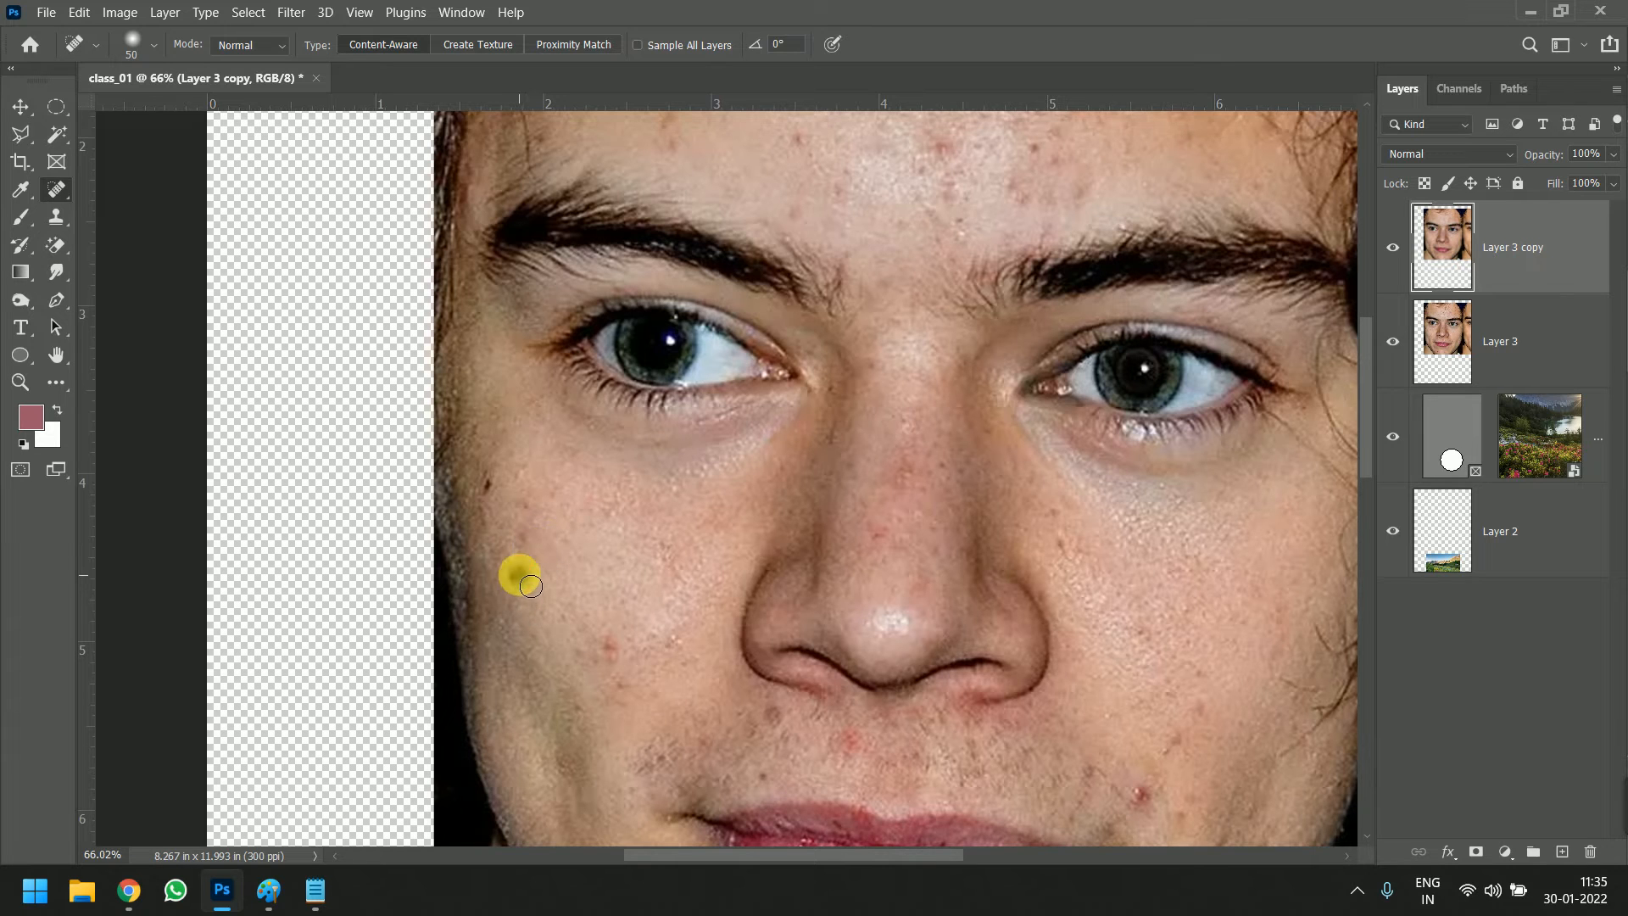
click(512, 575)
click(610, 650)
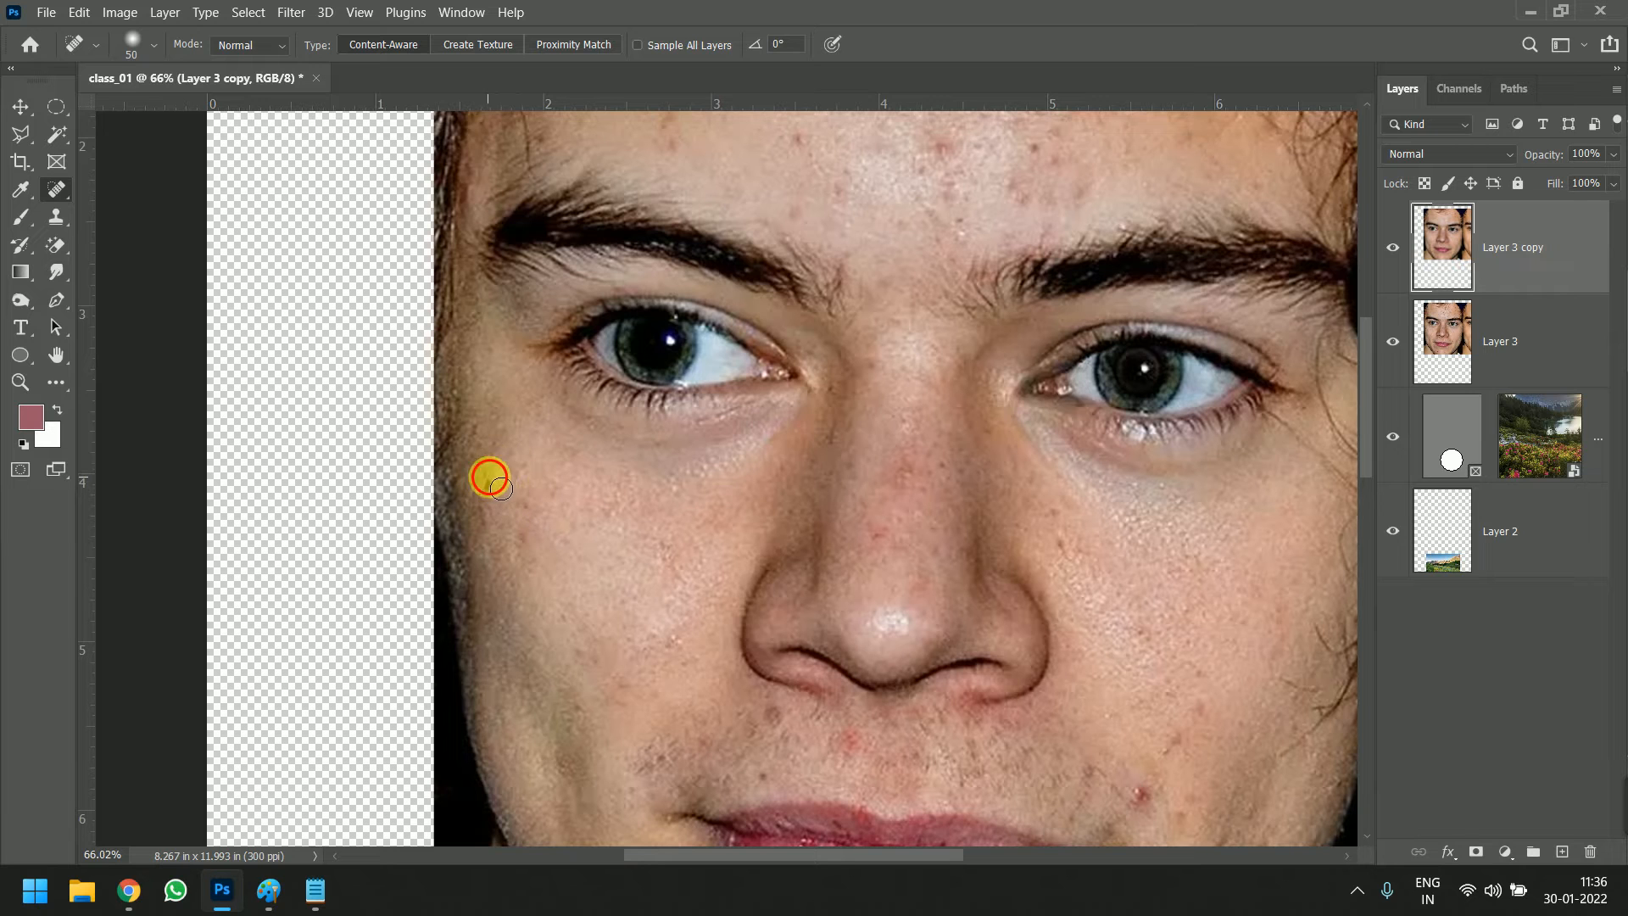
Heal the red spots on the chin and the dark mole on the jaw below the mouth corner
scroll(678, 515, down, 6)
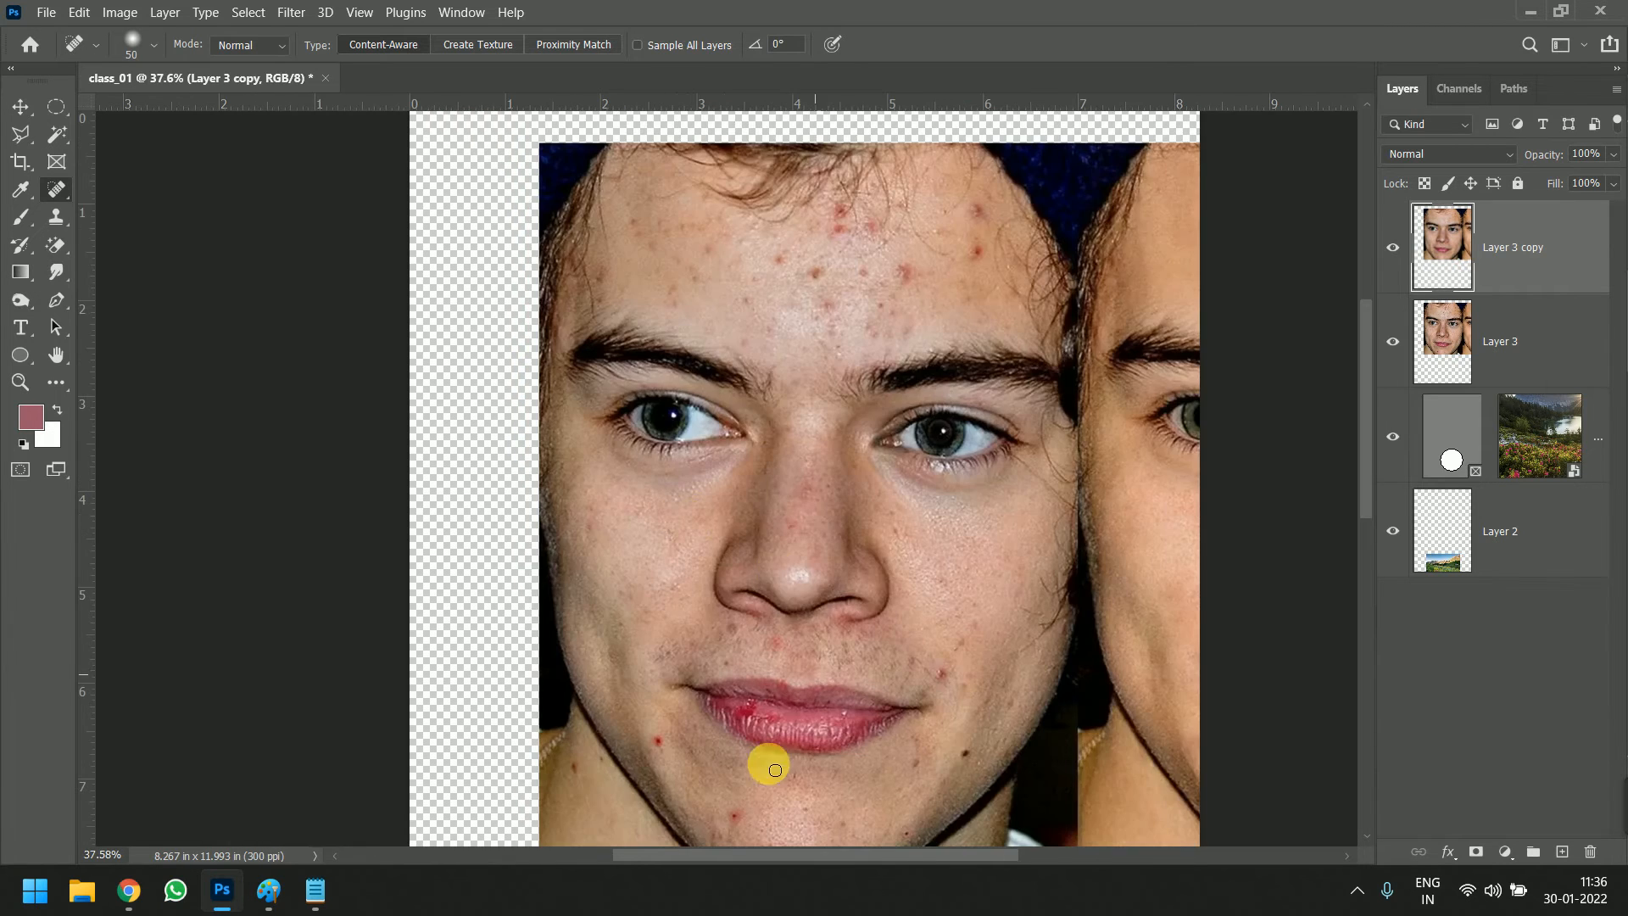
scroll(674, 802, up, 4)
scroll(674, 801, up, 1)
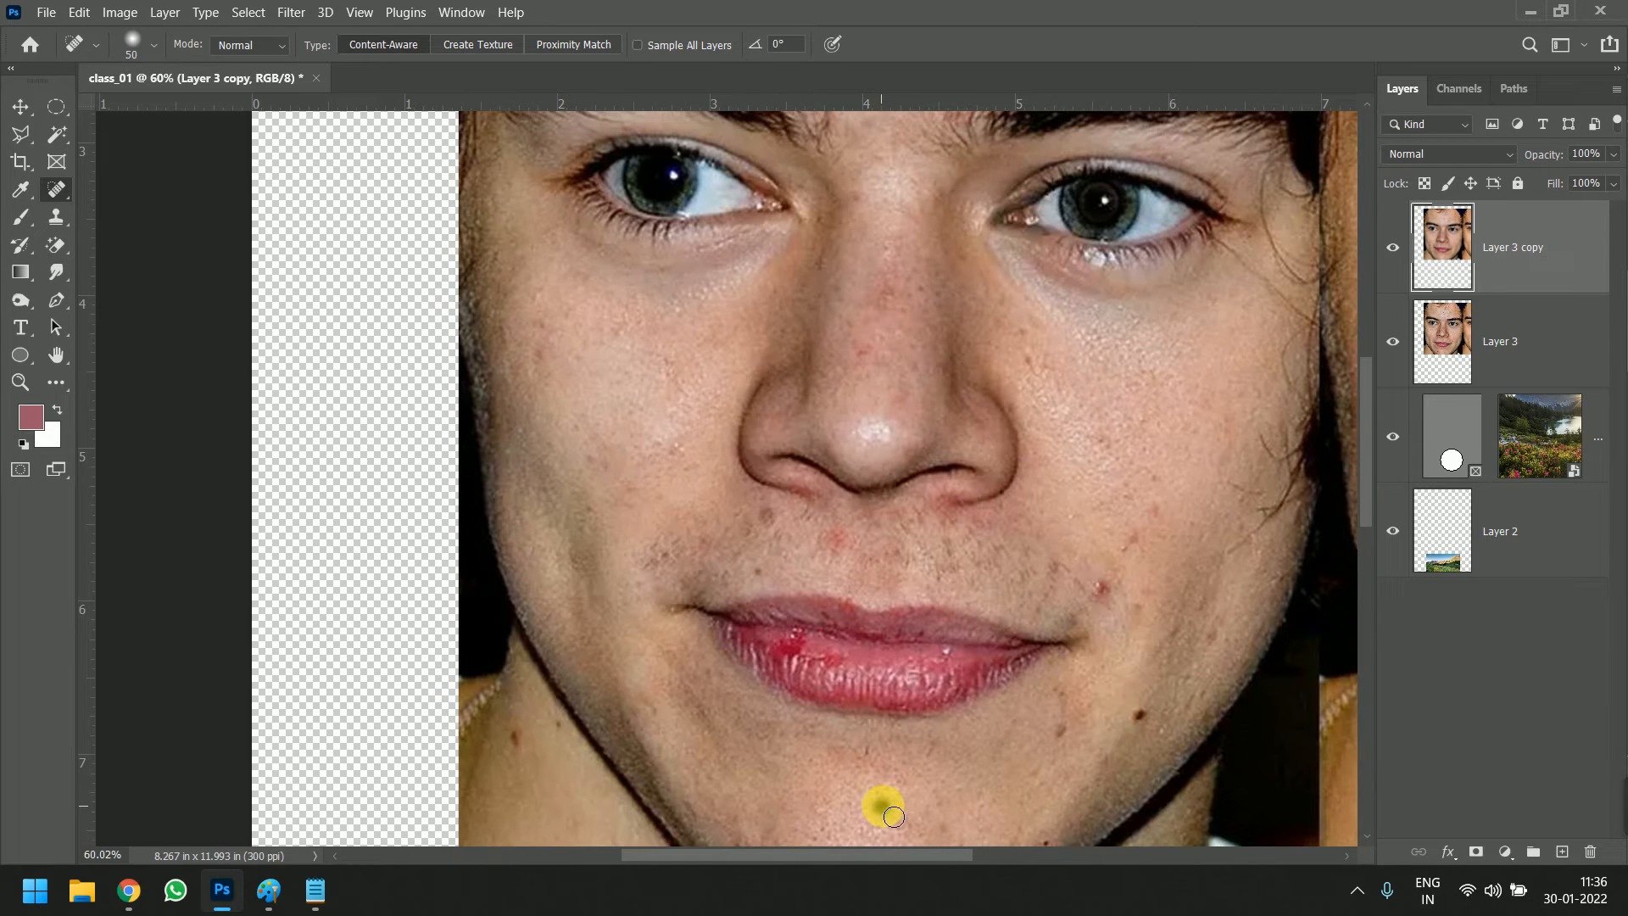
mouse_move(1072, 738)
mouse_down()
mouse_move(1065, 704)
mouse_move(1132, 715)
mouse_up()
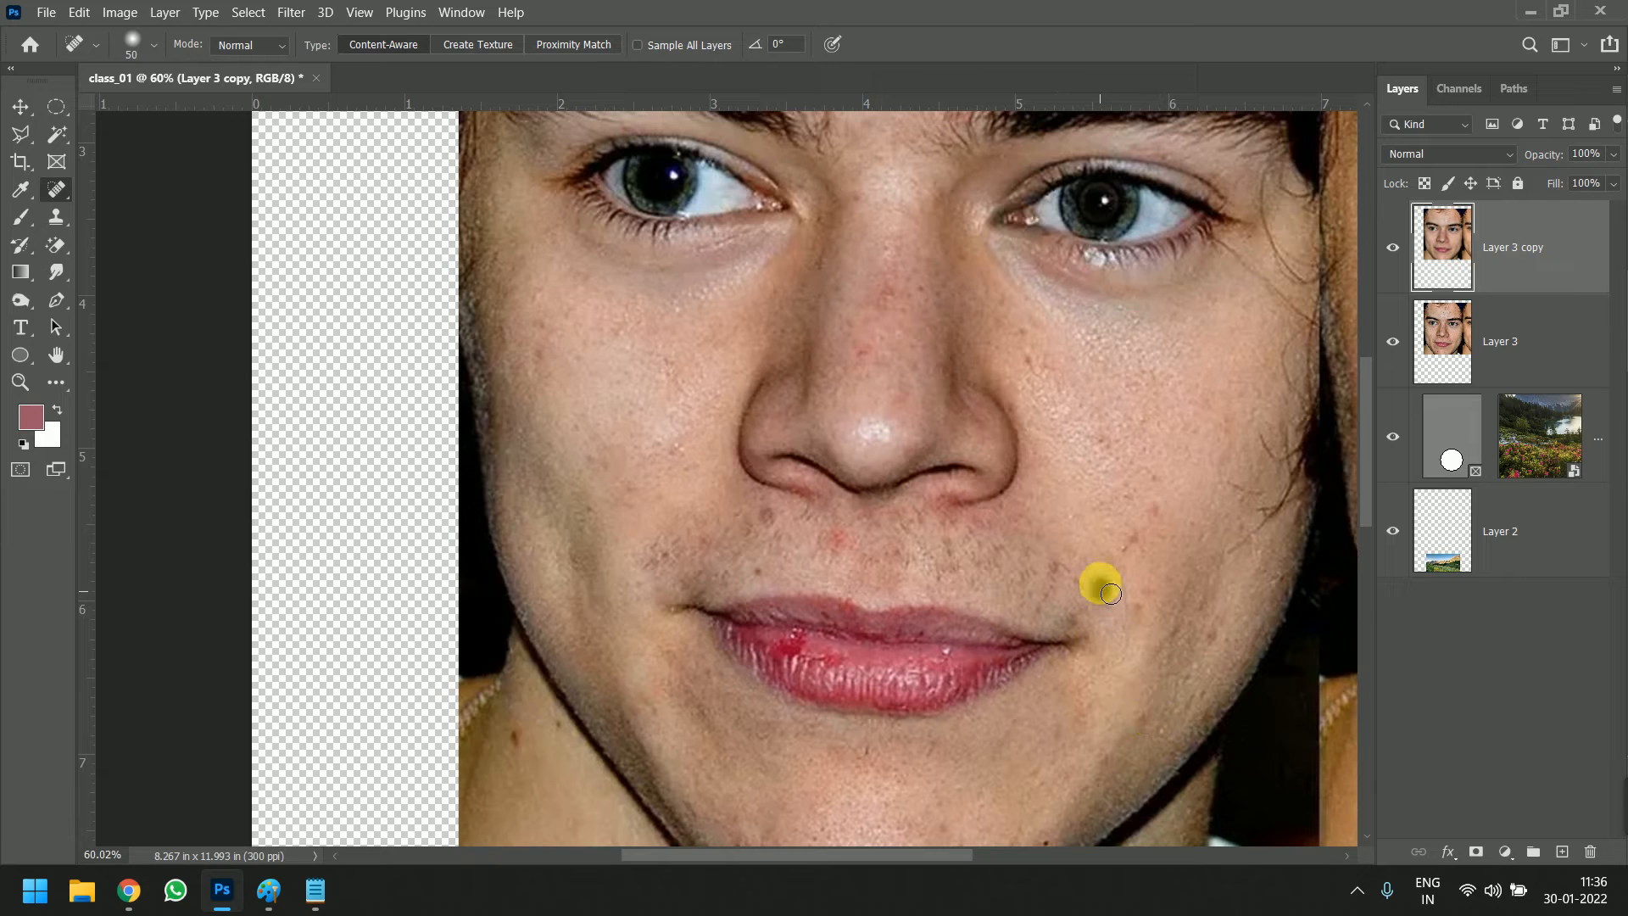
Heal the blemishes on the cheek beside the mouth corner, on the nose and above the upper lip
click(1143, 550)
drag(1116, 584, 1097, 599)
drag(1162, 527, 1132, 550)
click(1141, 604)
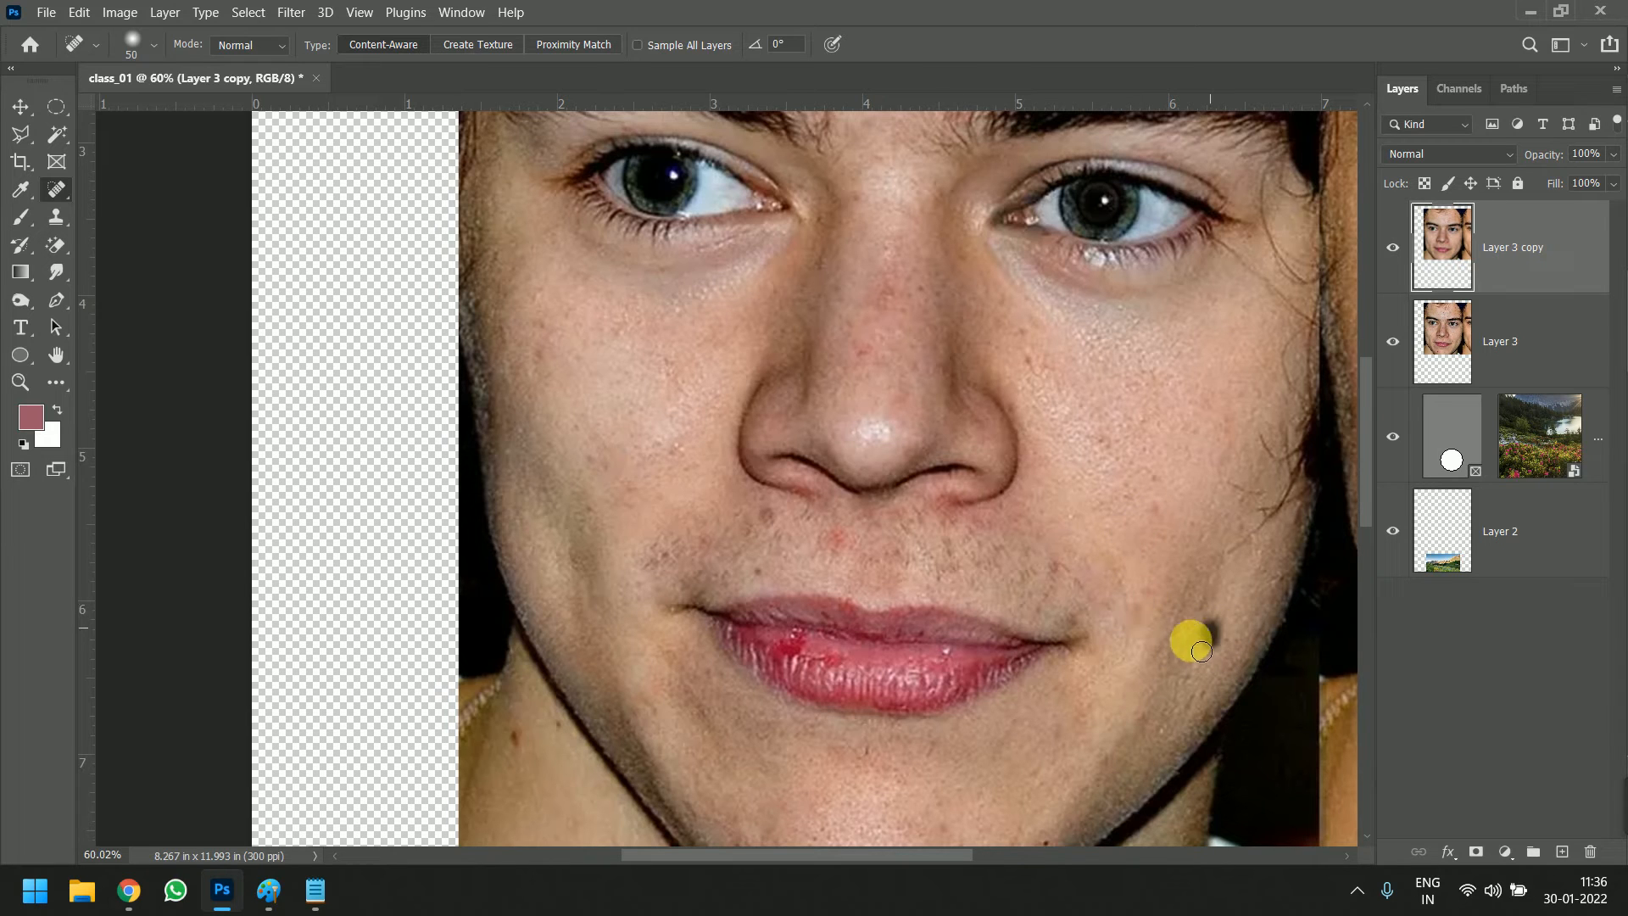
click(1147, 591)
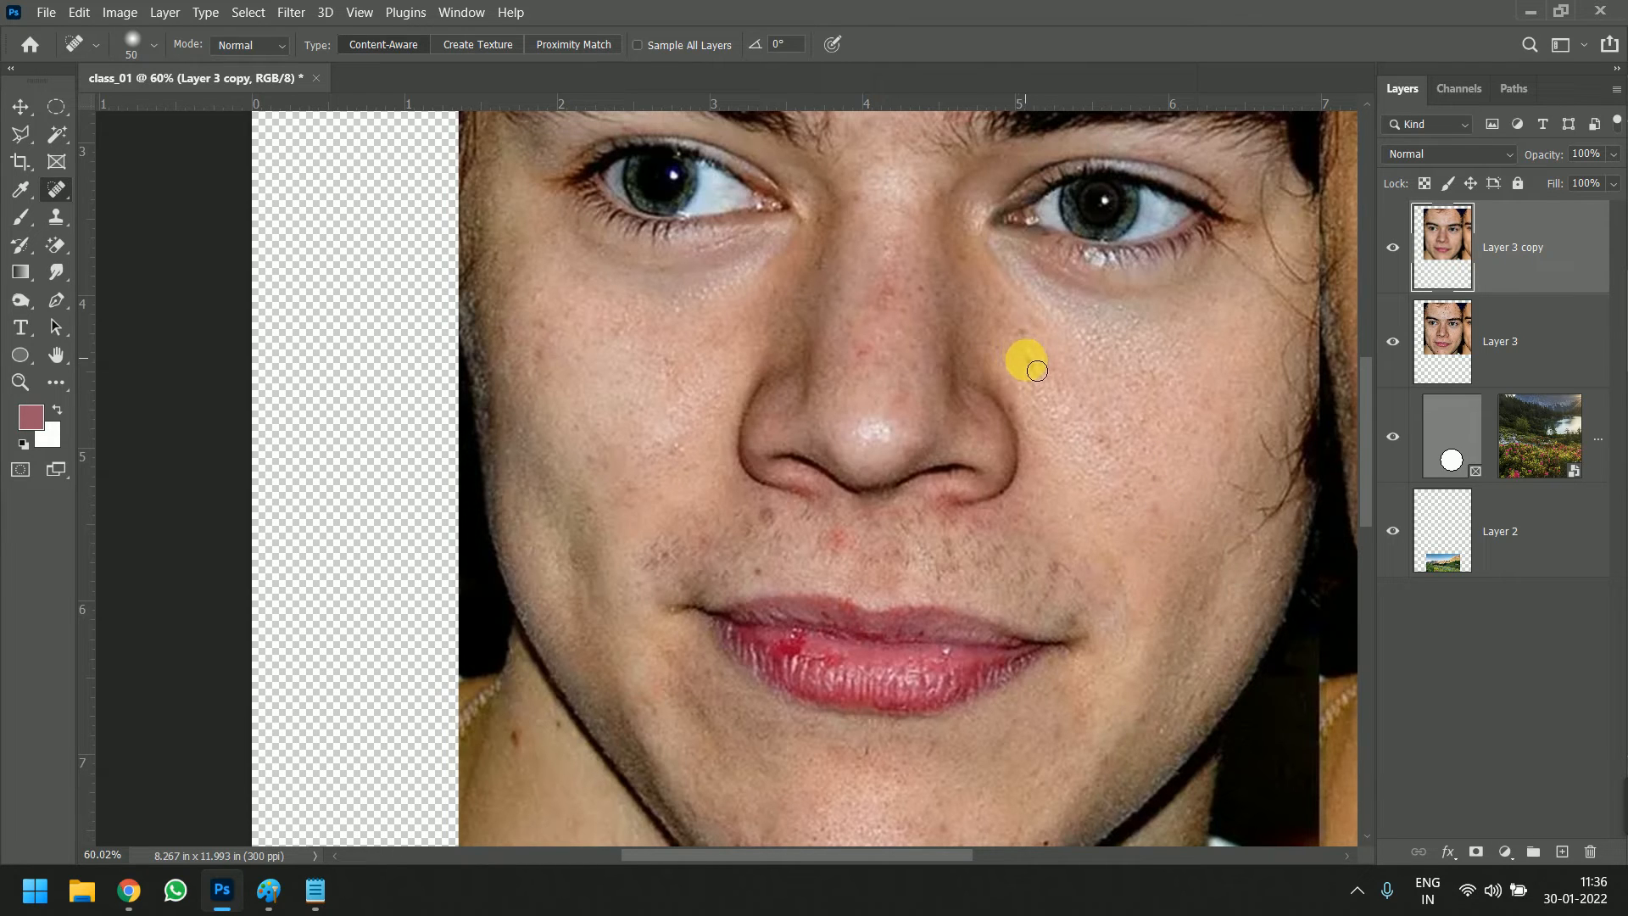
click(902, 303)
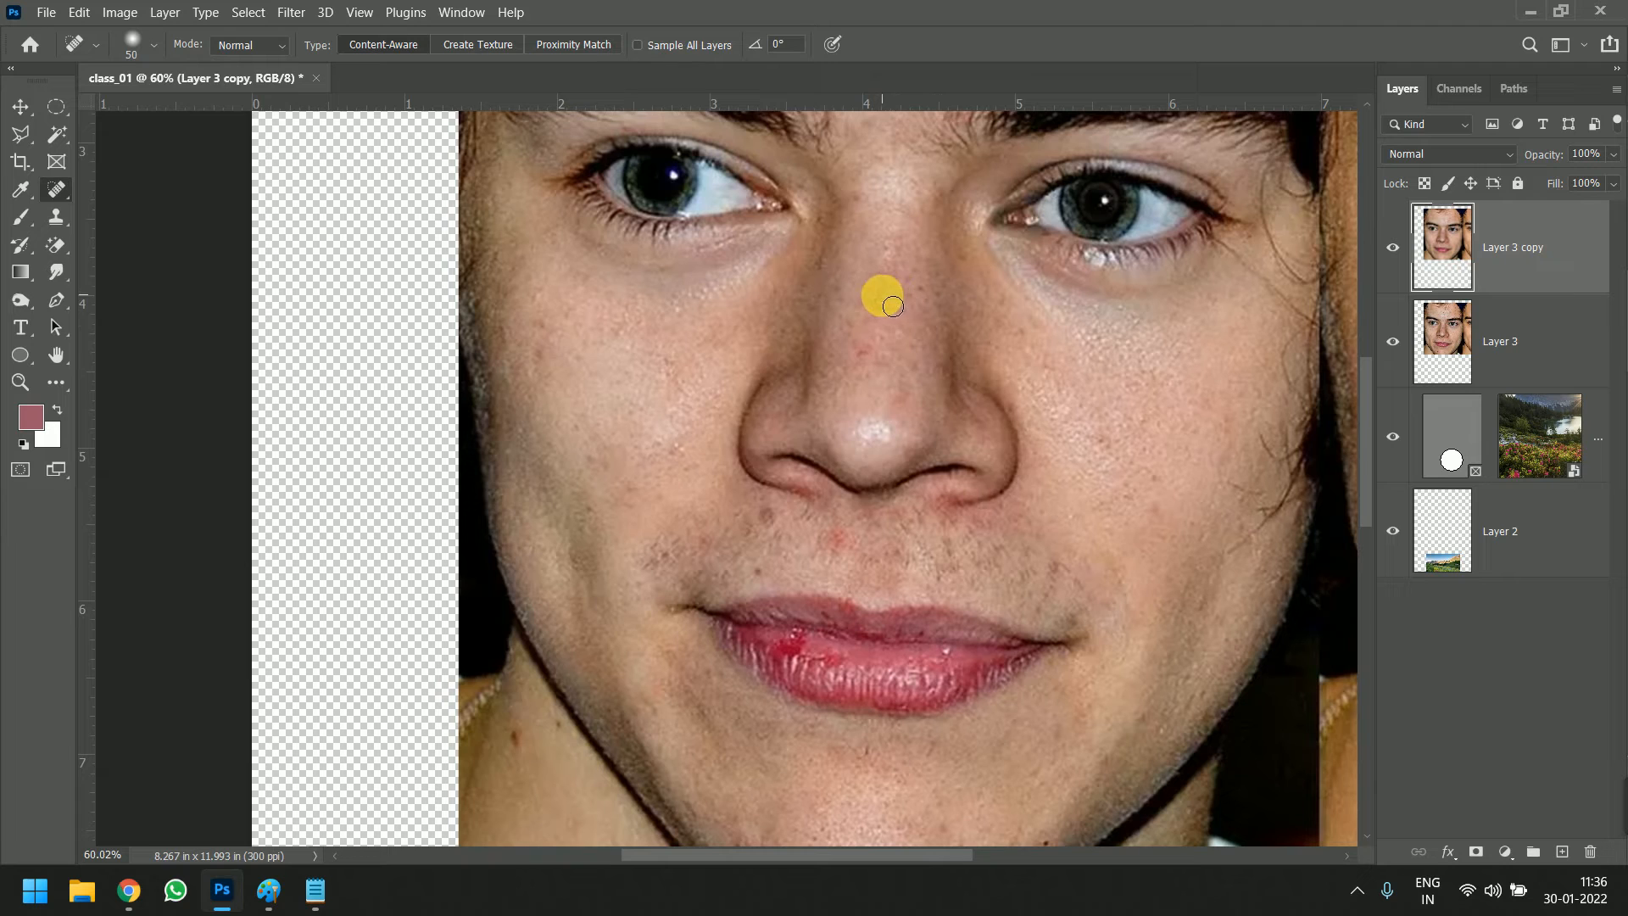
click(848, 538)
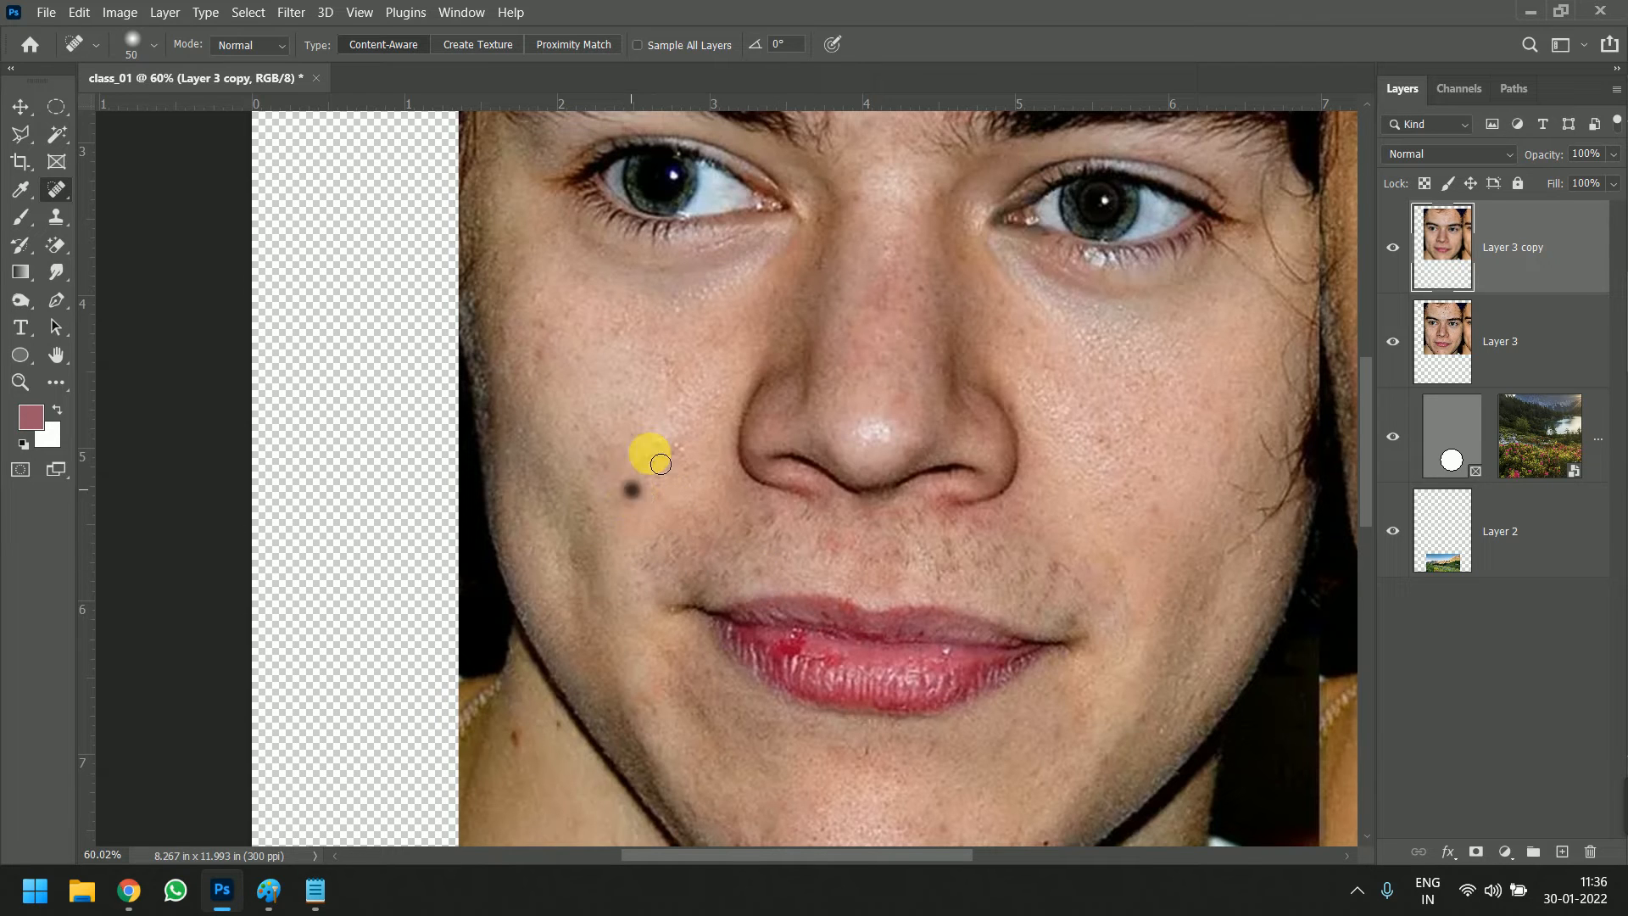
Toggle the visibility of Layer 3 copy repeatedly to compare the retouched face with the original, leaving the copy shown
click(1393, 248)
click(1393, 247)
scroll(1082, 343, down, 3)
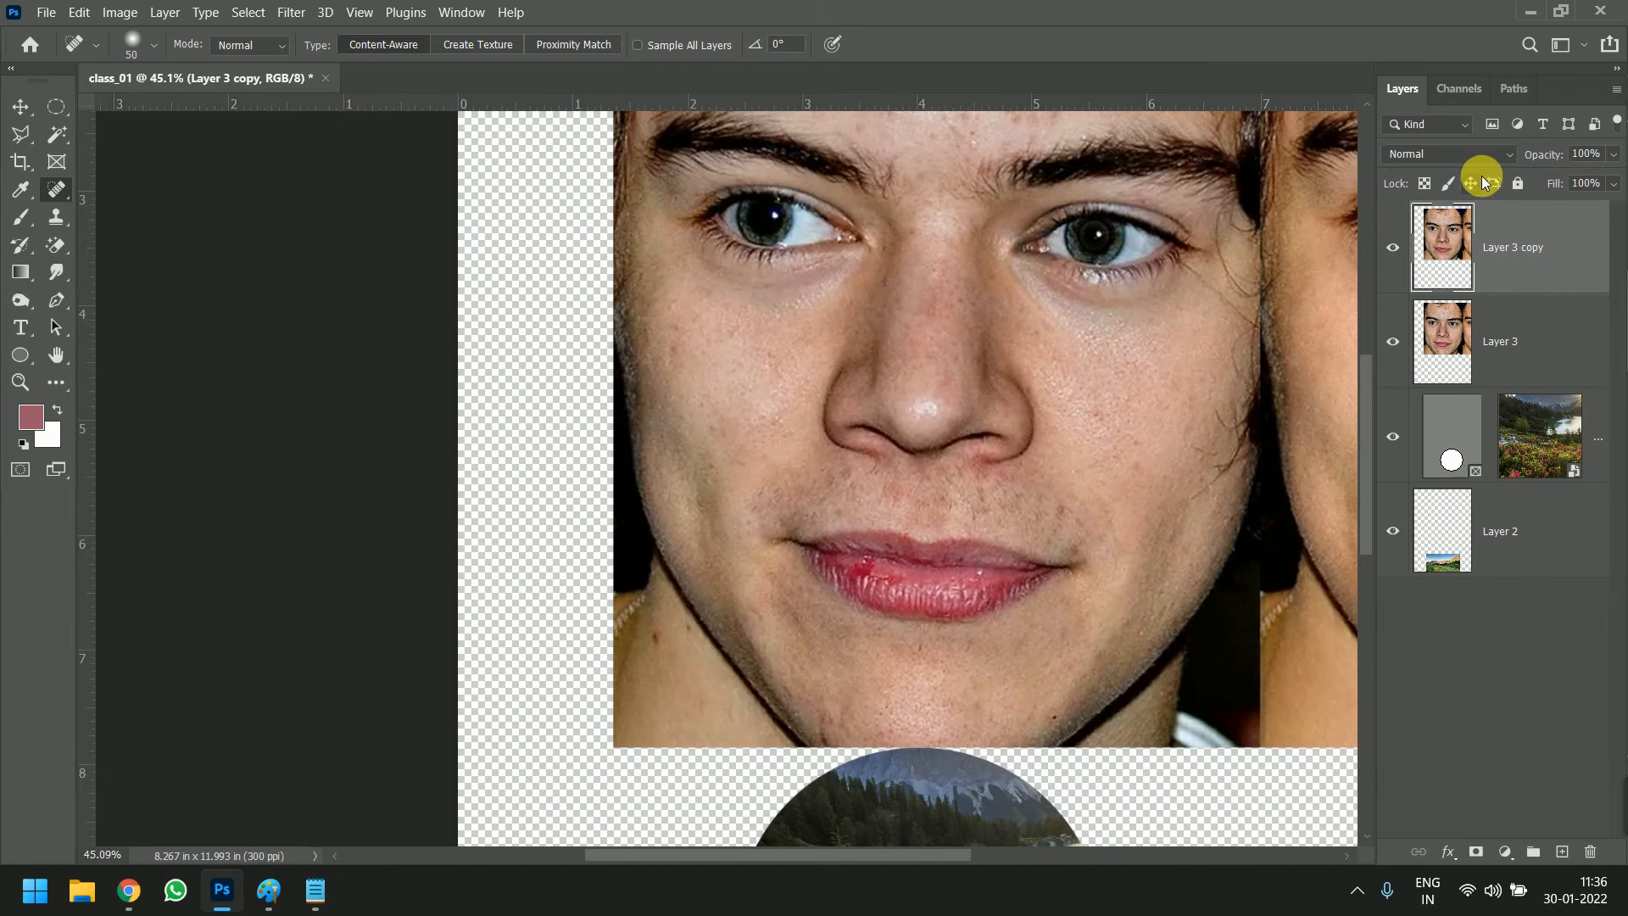
click(1395, 248)
click(1395, 247)
click(1394, 247)
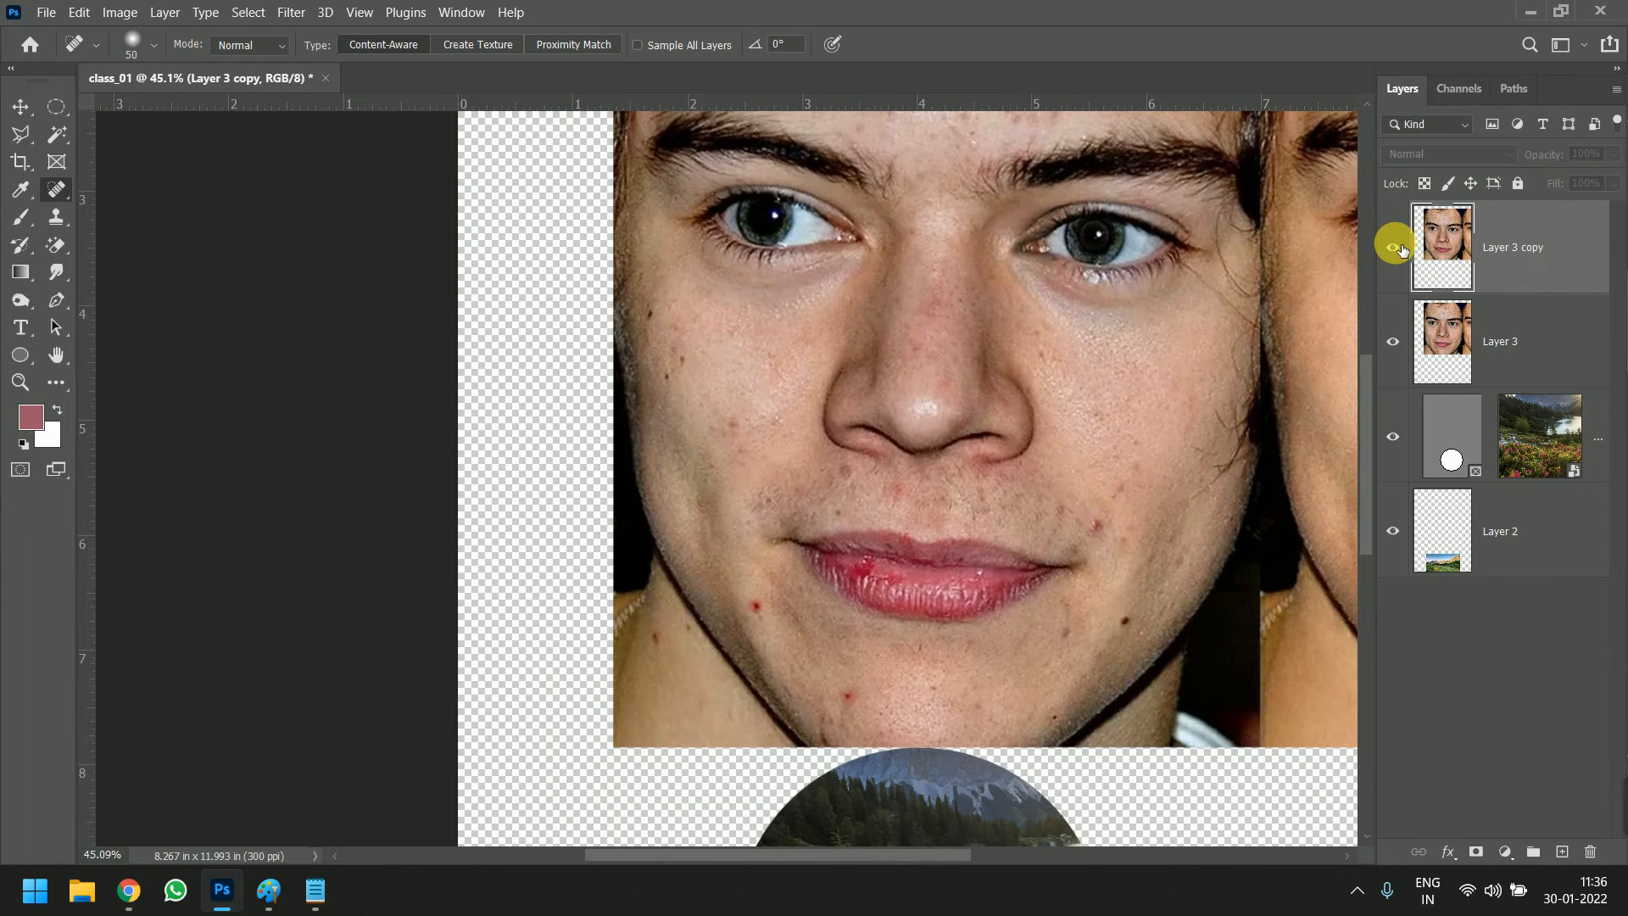
click(1394, 248)
click(1395, 248)
click(1395, 247)
click(1395, 247)
click(1395, 247)
click(1395, 248)
click(1395, 247)
click(1395, 247)
click(1395, 247)
click(1395, 247)
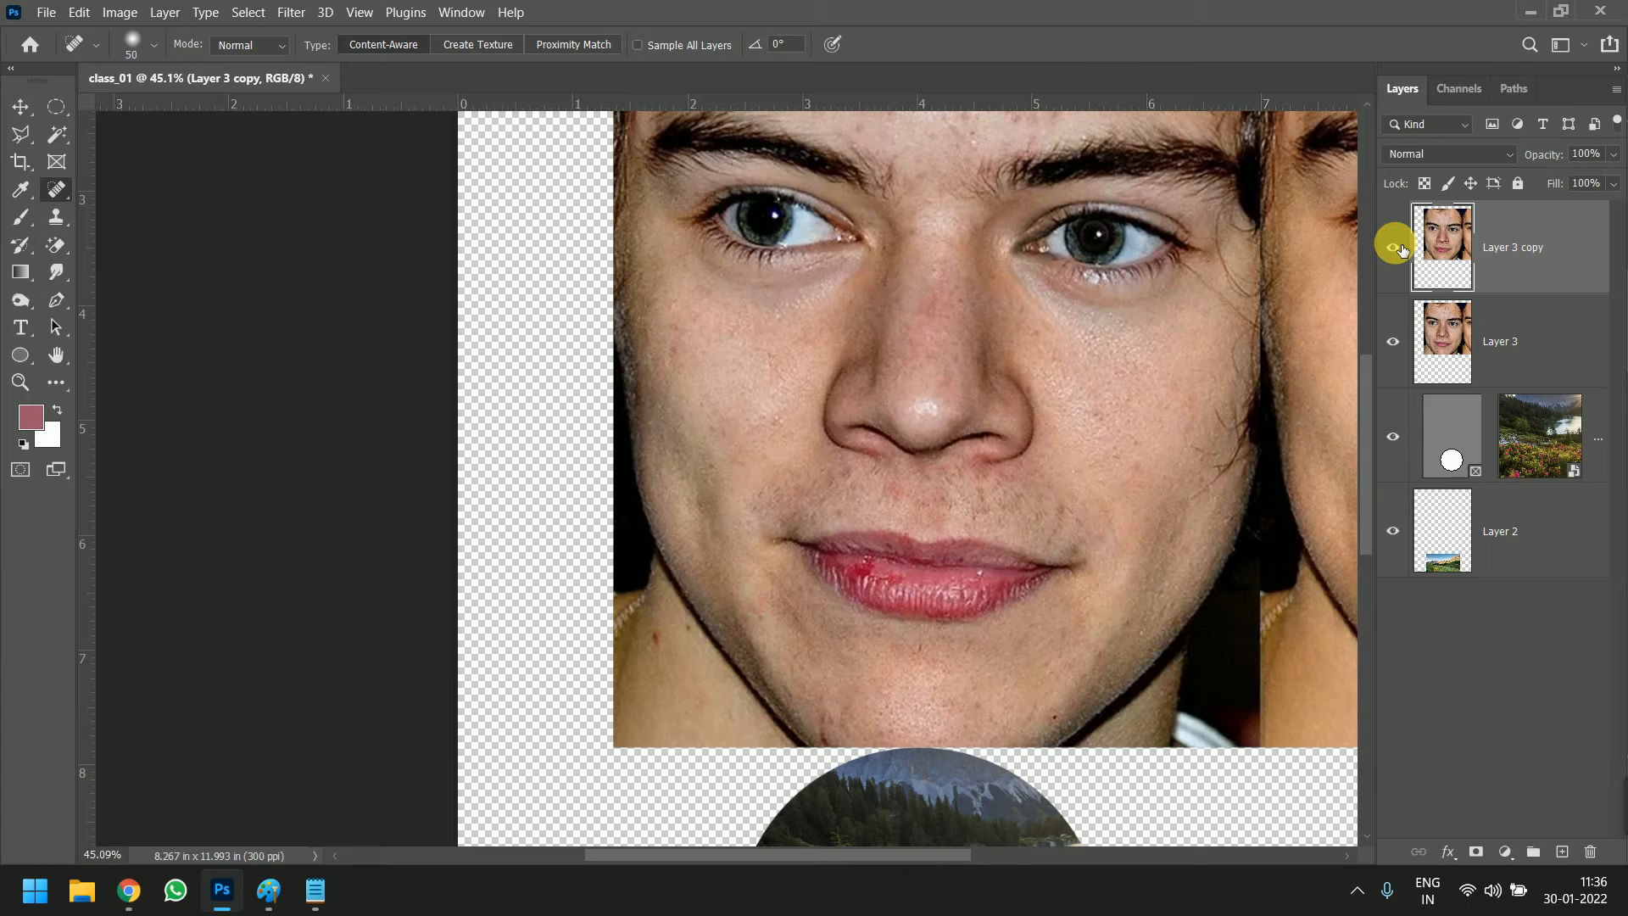
click(1395, 247)
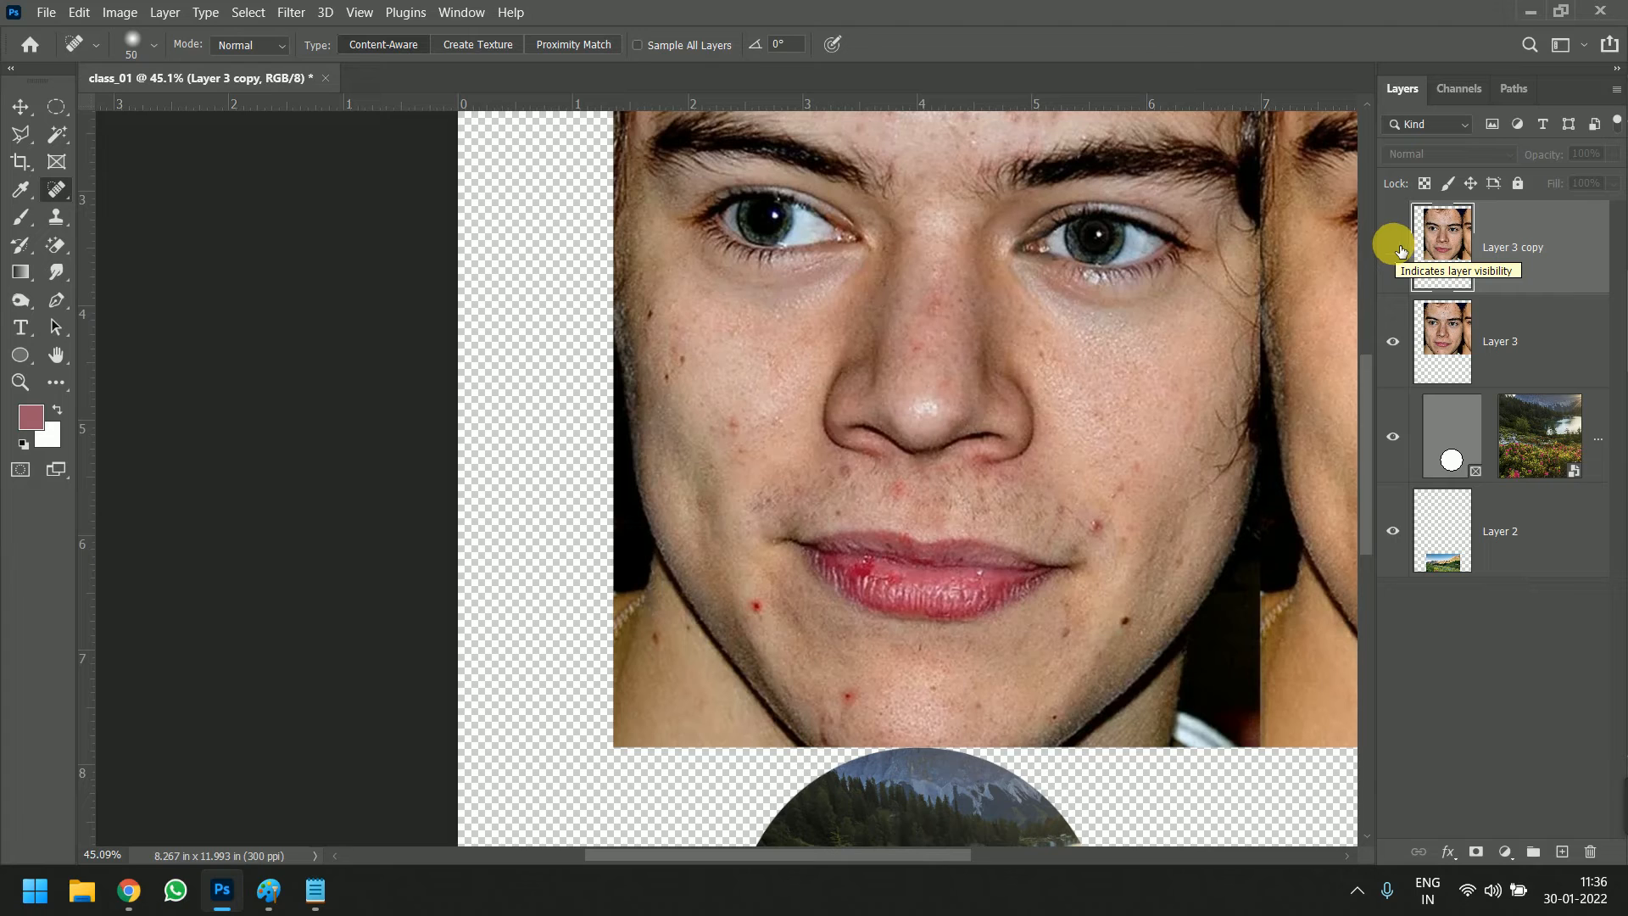
click(1400, 250)
click(1395, 247)
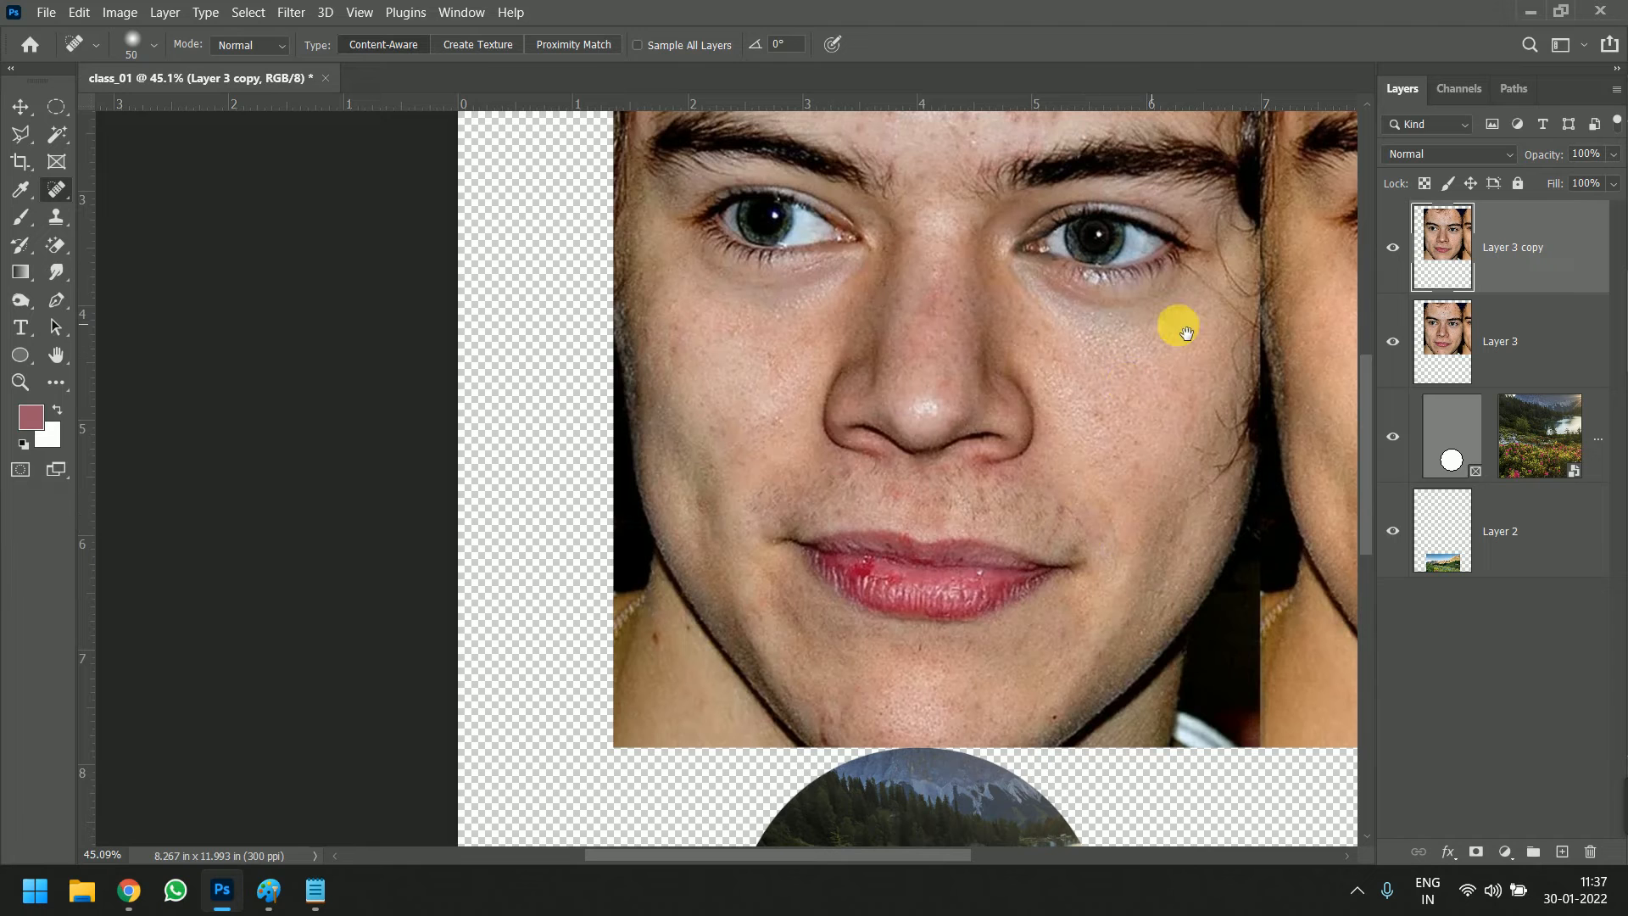
Heal the remaining spots along the lower edge of the chin with the Spot Healing Brush
scroll(975, 734, up, 2)
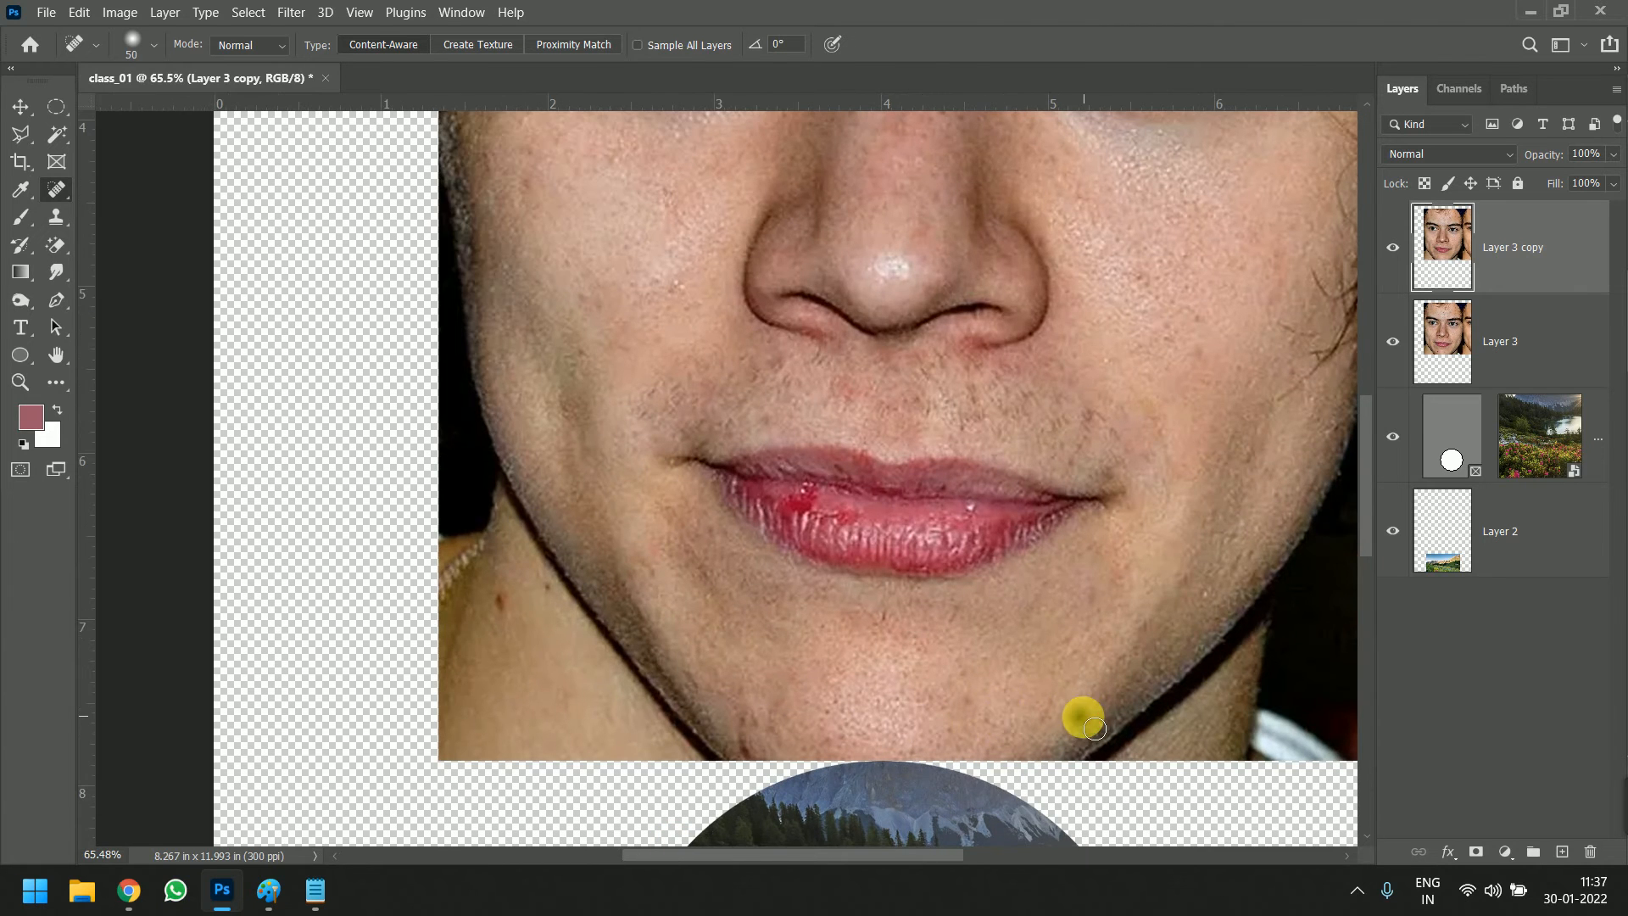
click(746, 739)
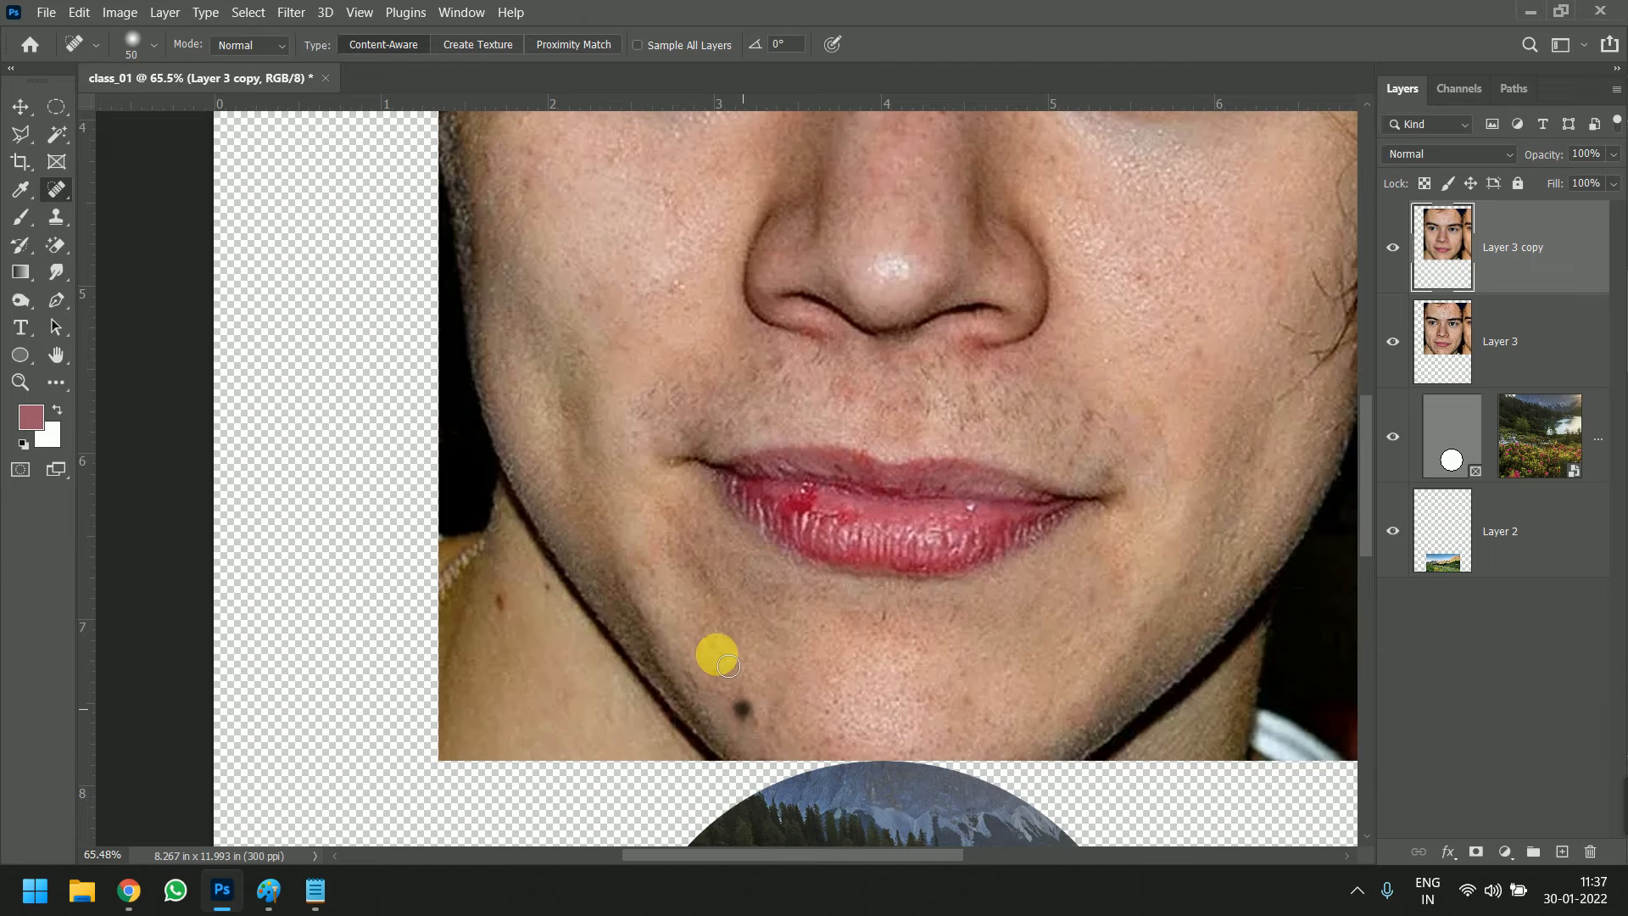
drag(909, 472, 882, 654)
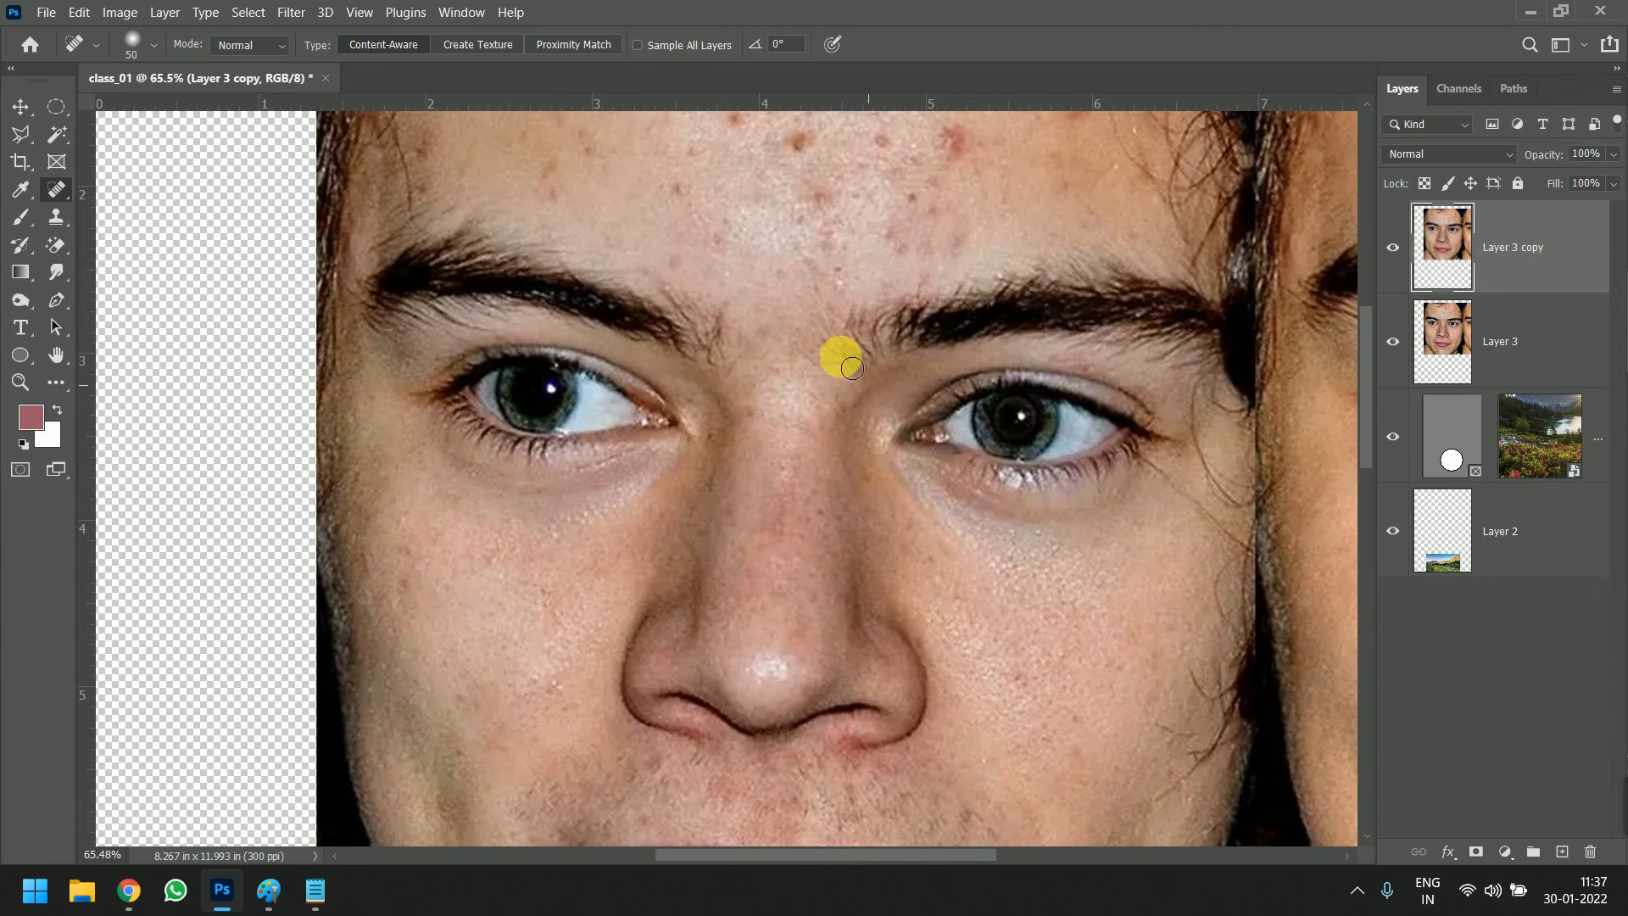
drag(860, 356, 862, 589)
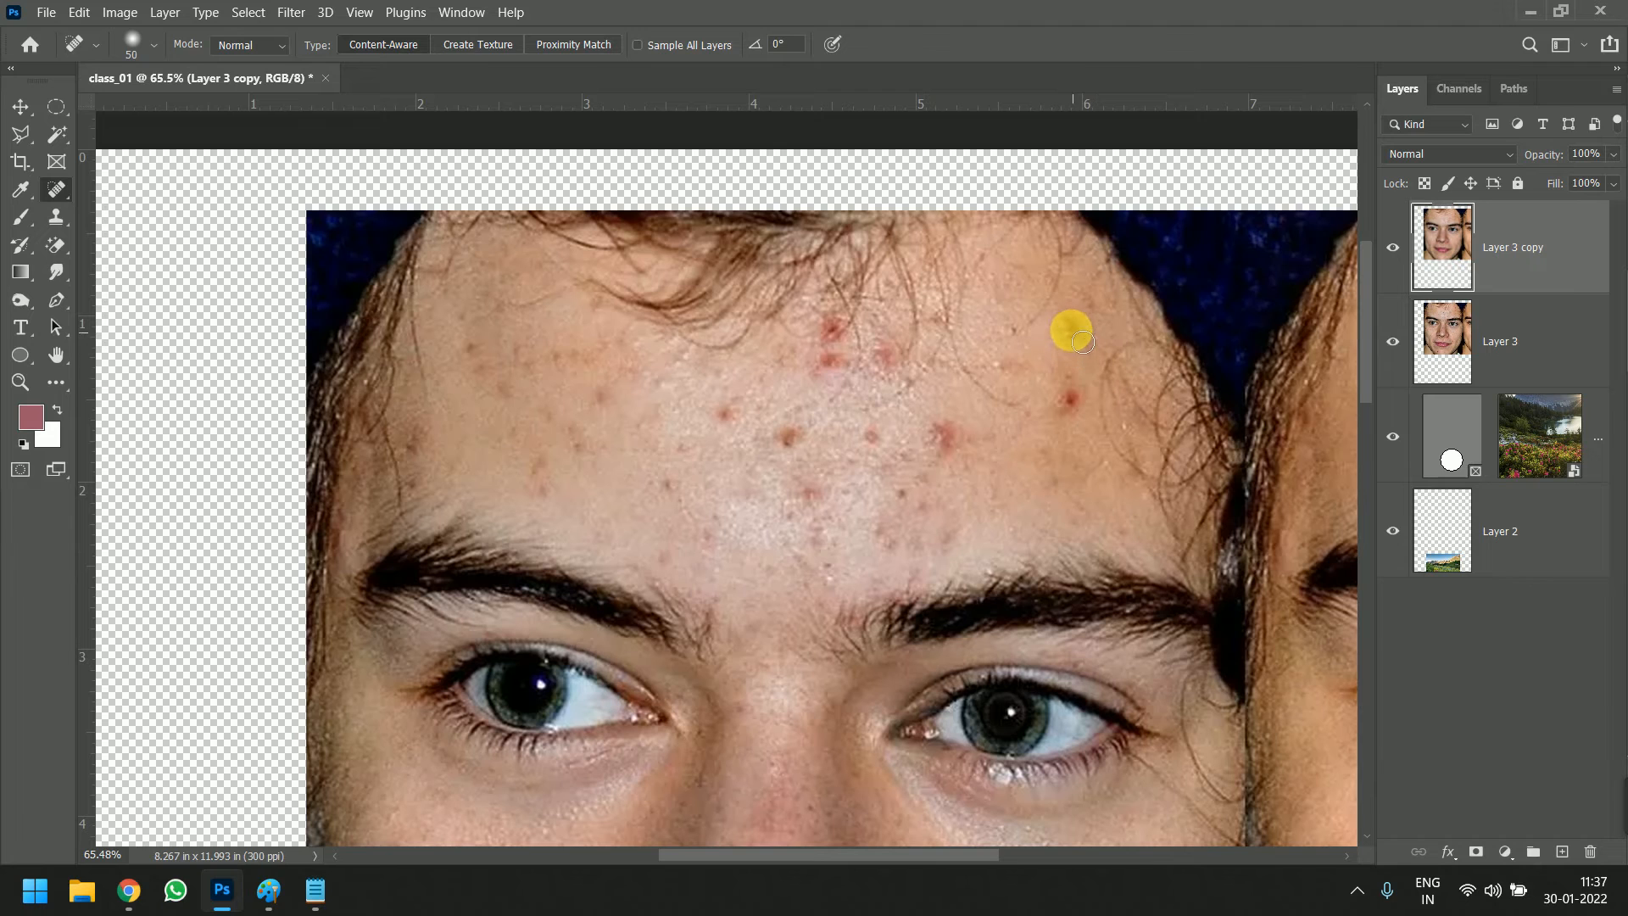
Heal the red spots on the forehead near the temple on the side next to the second face
click(1066, 396)
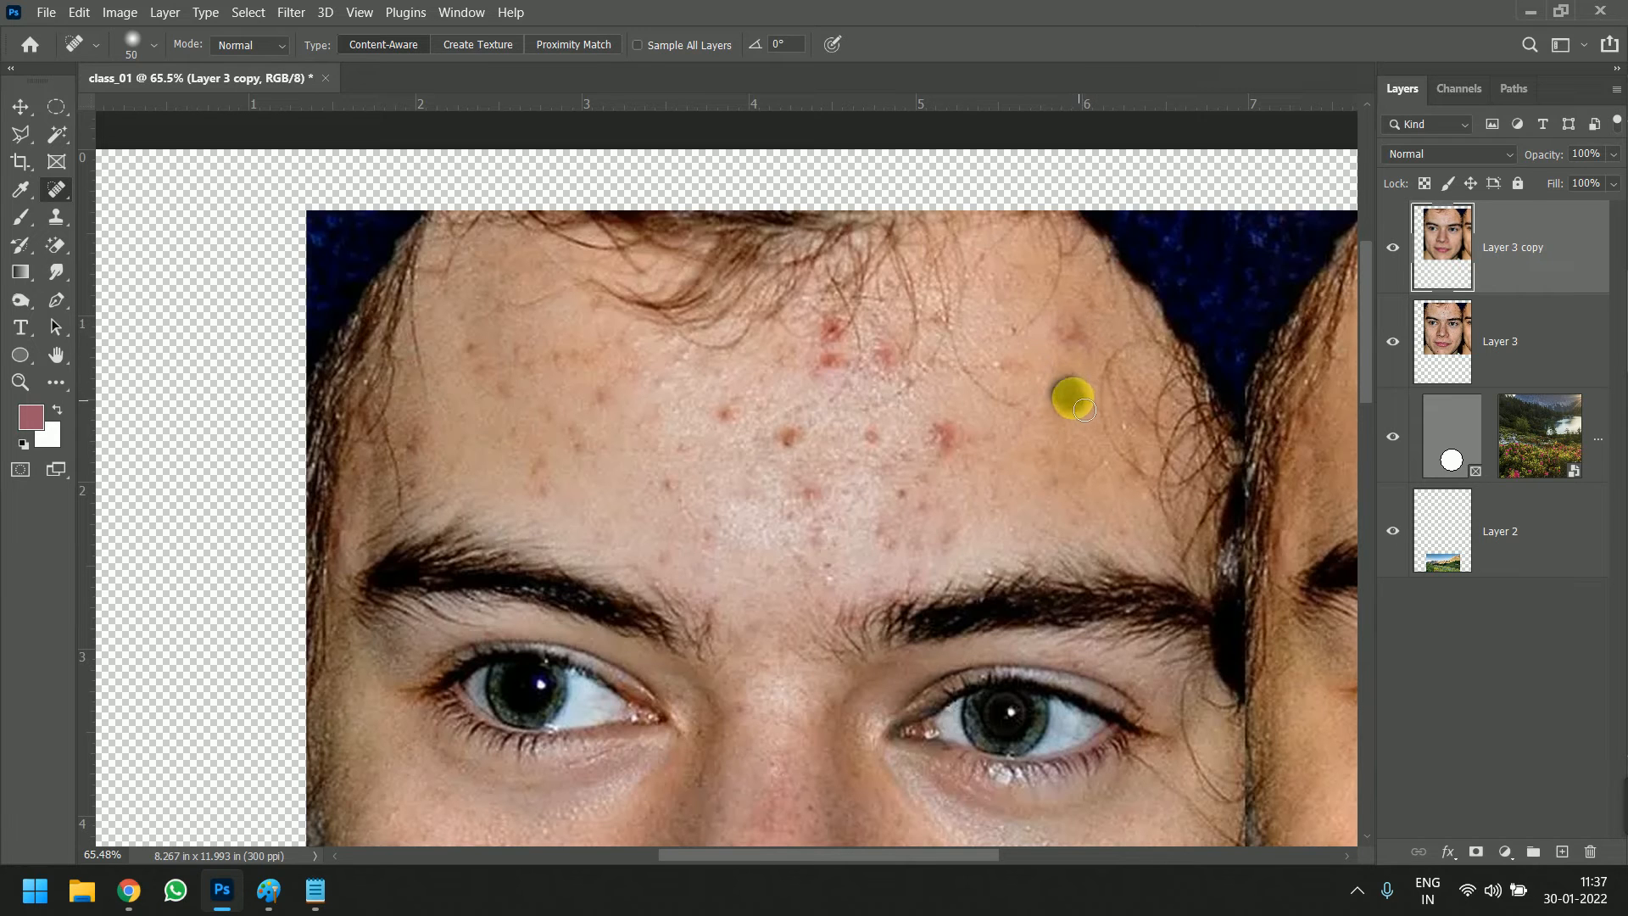
click(1076, 320)
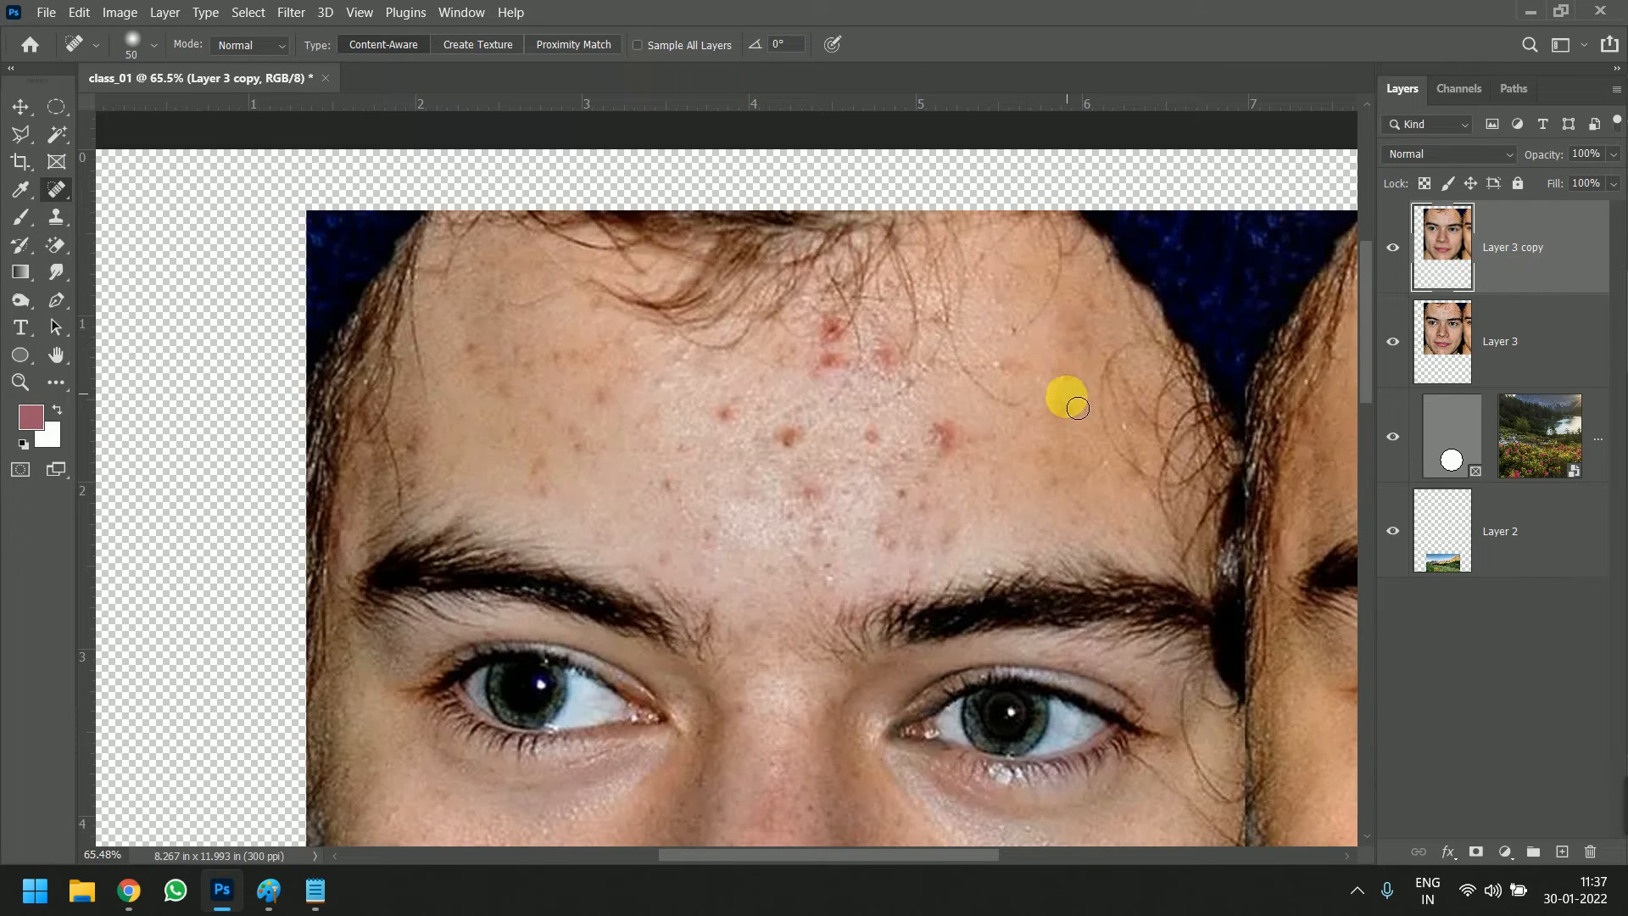
click(1070, 405)
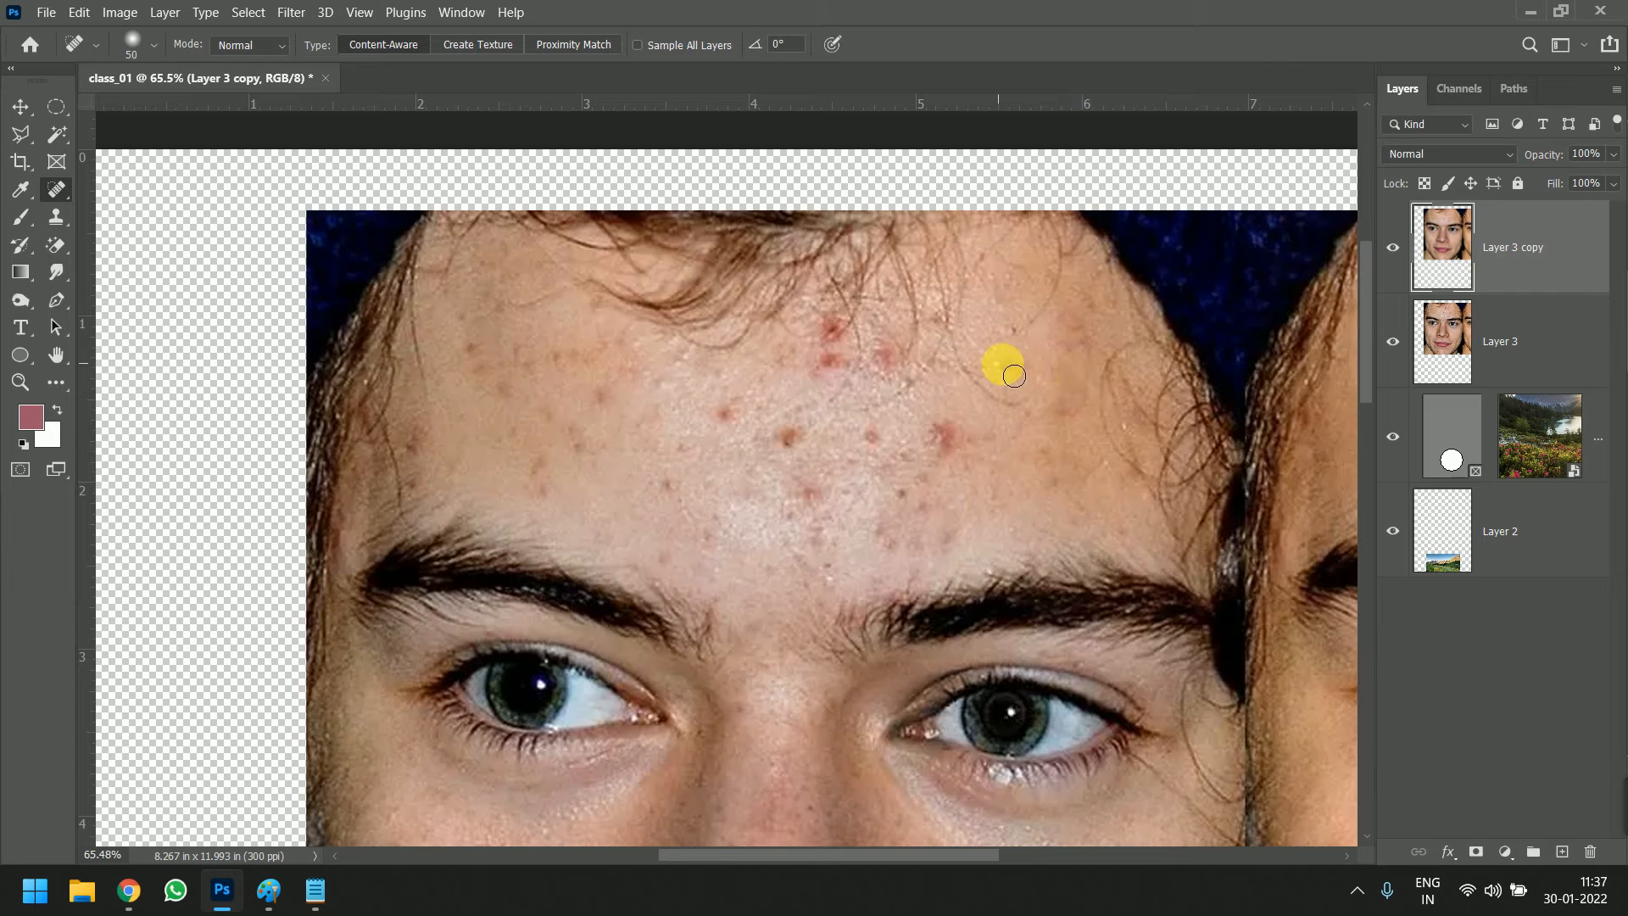
click(1010, 376)
click(951, 437)
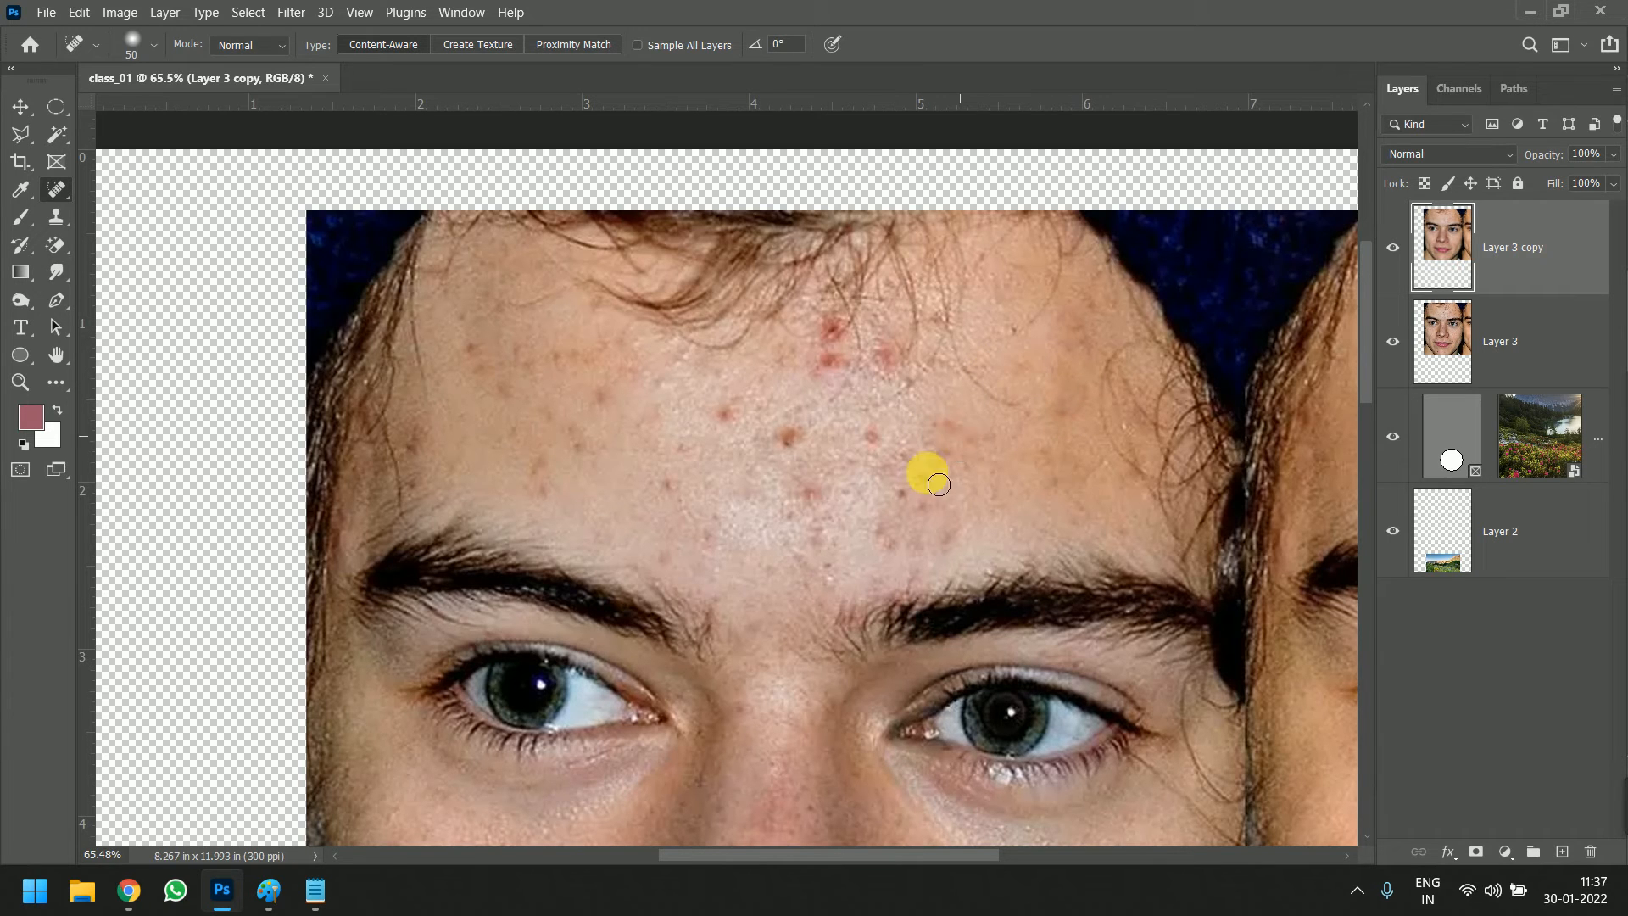
Heal the blemishes above the inner end of that side's eyebrow and the red spots below the middle of the hairline
click(939, 544)
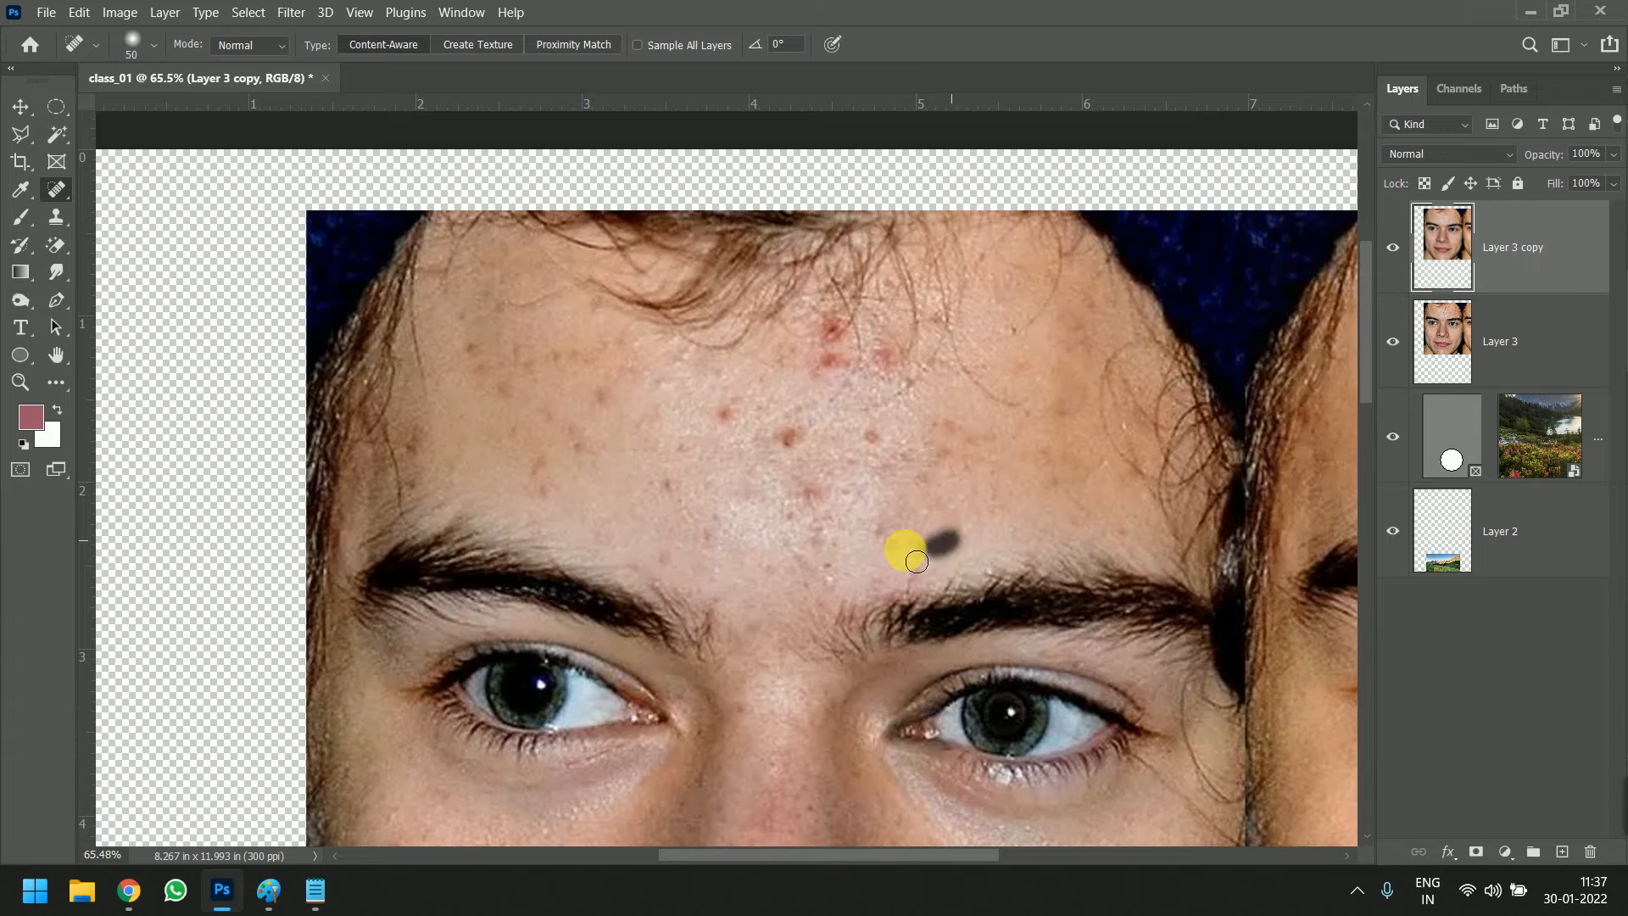
click(880, 531)
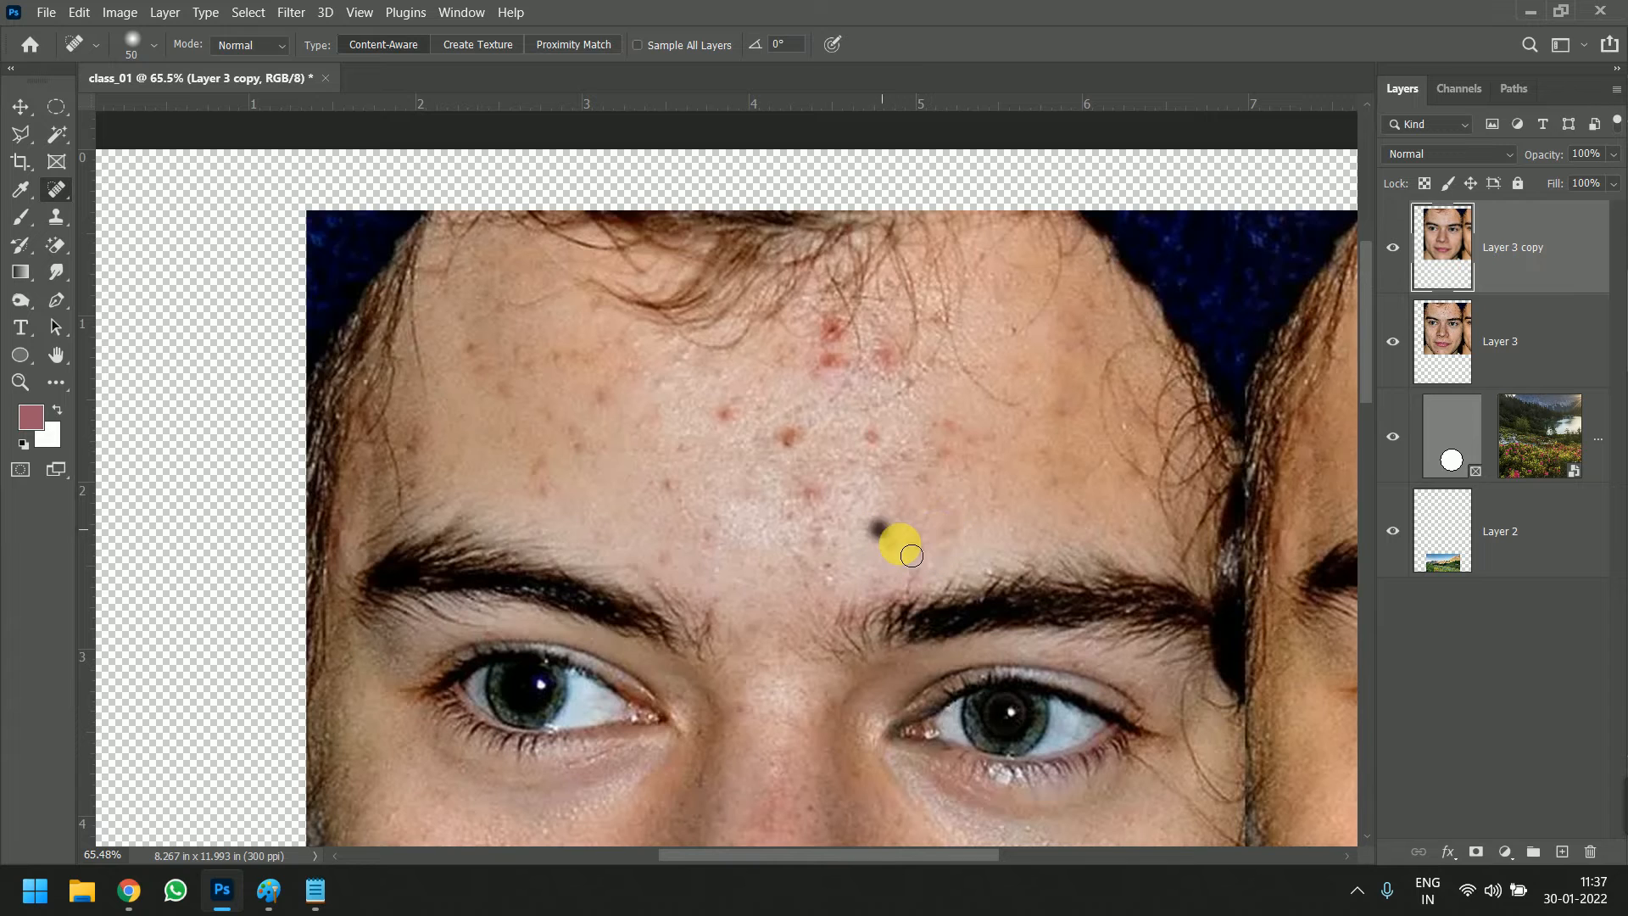
click(900, 453)
click(945, 429)
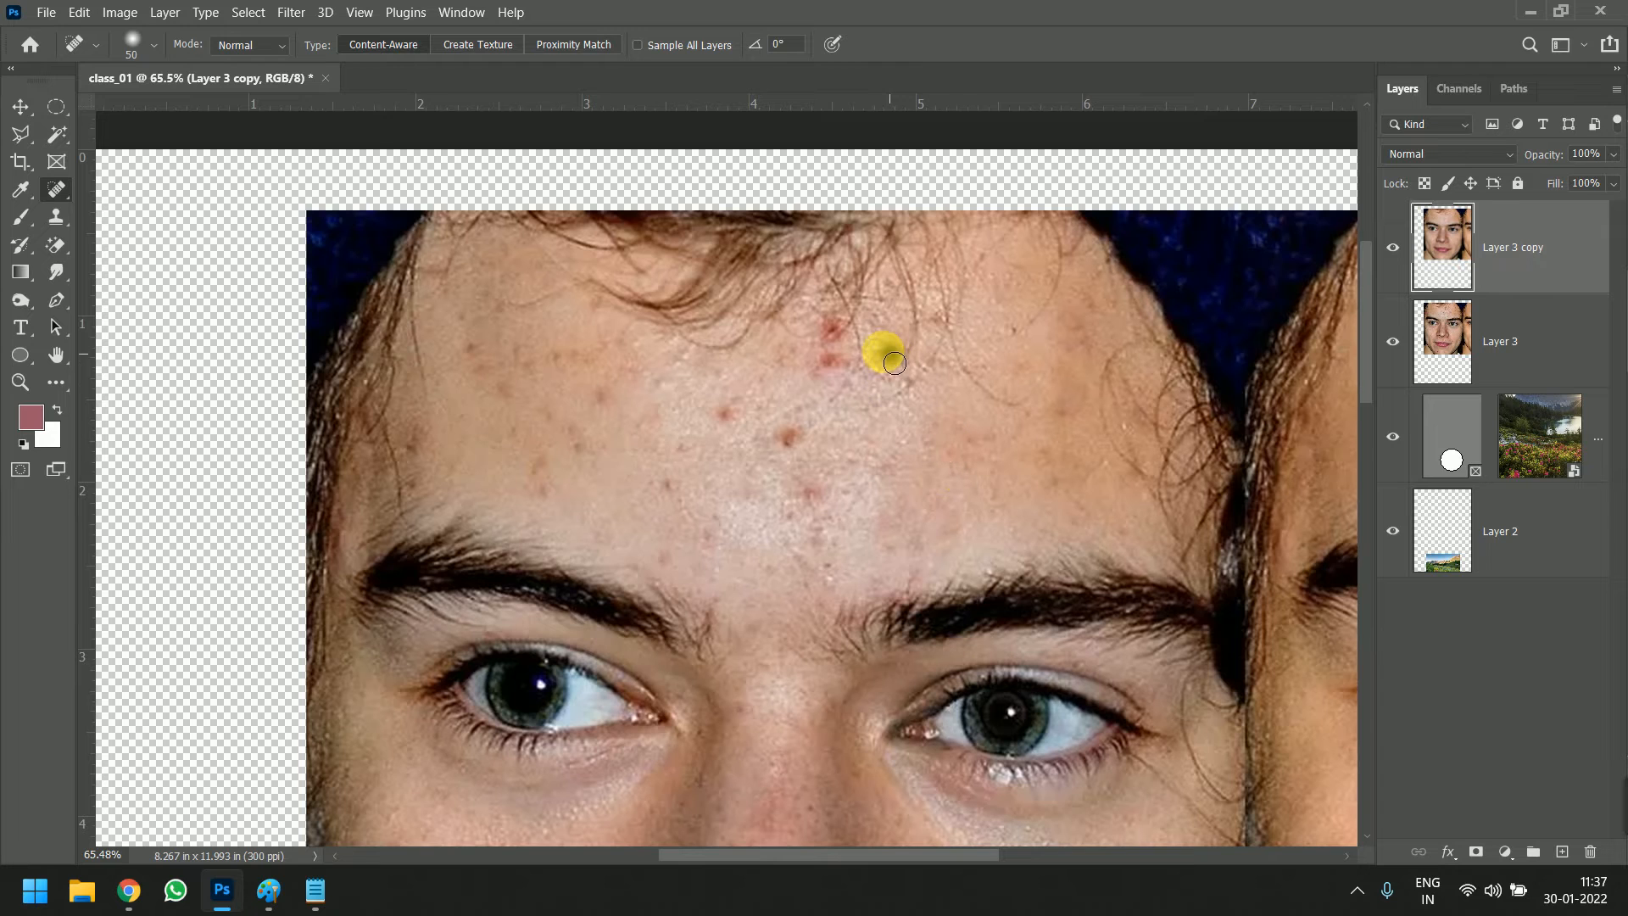
click(886, 354)
click(829, 363)
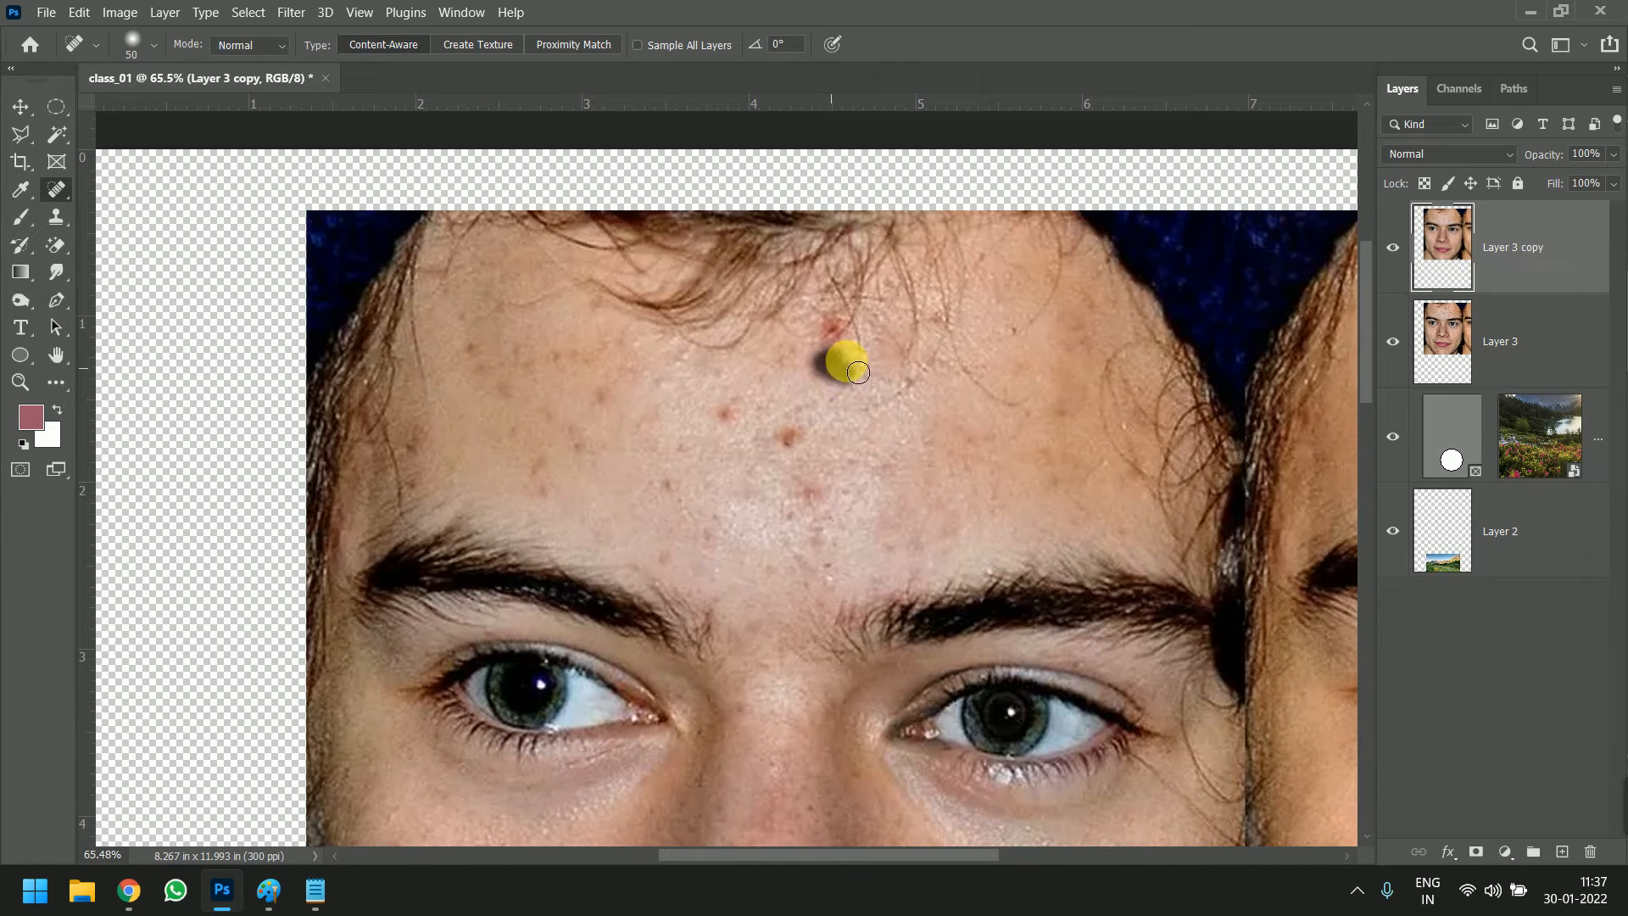
click(834, 326)
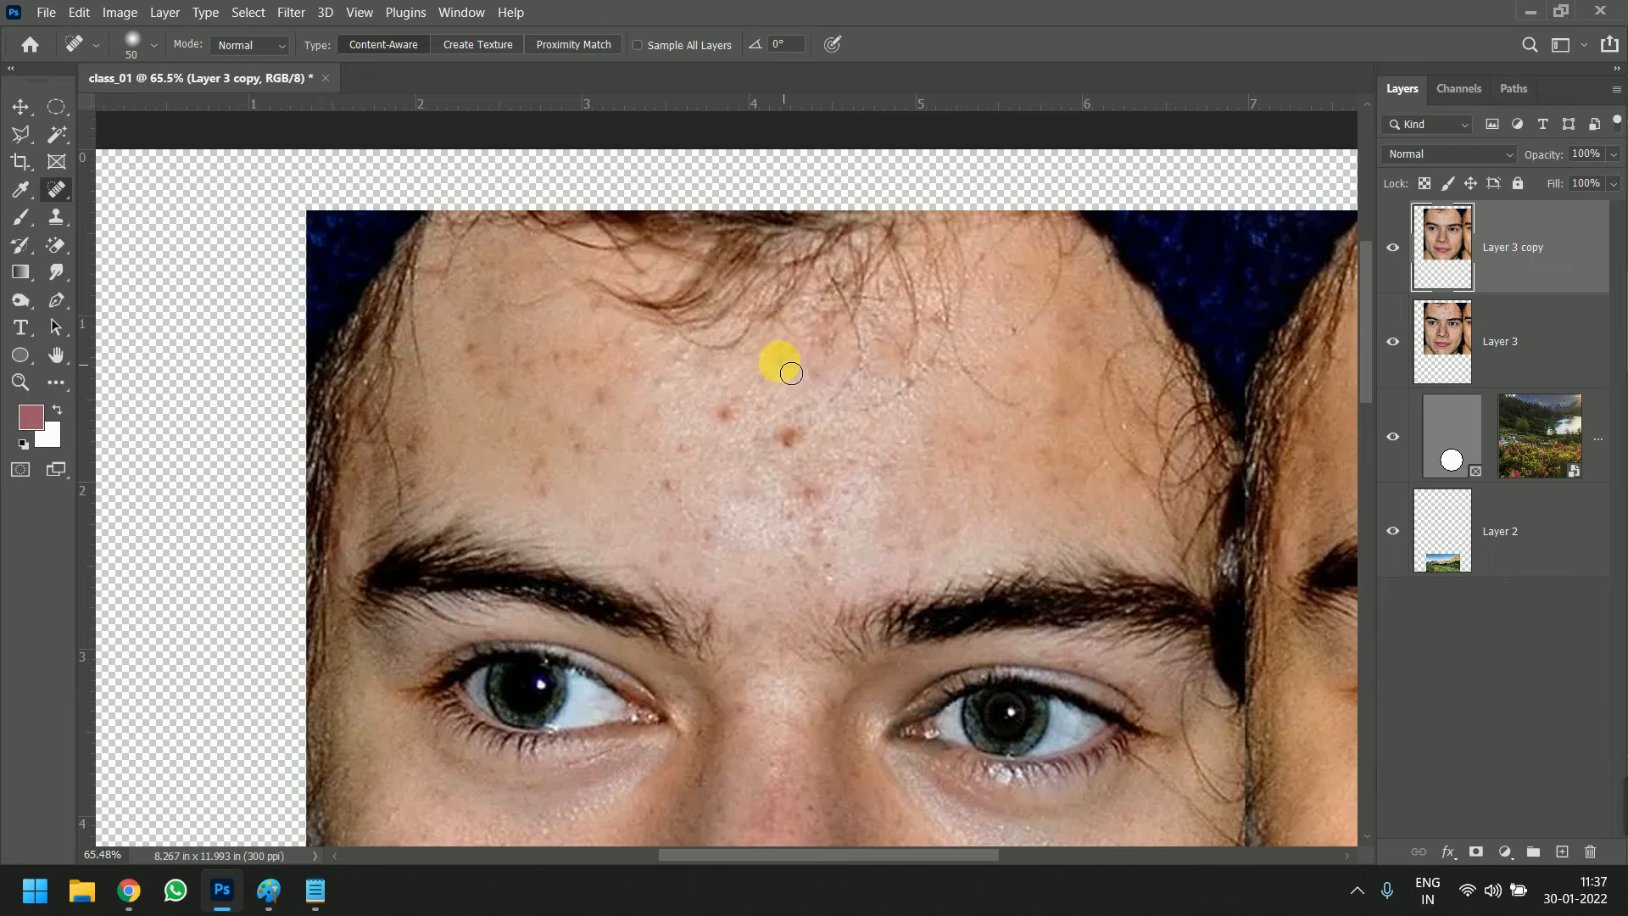
Heal the dark and red spots in the centre of the forehead and just above the space between the eyebrows
click(798, 448)
click(815, 497)
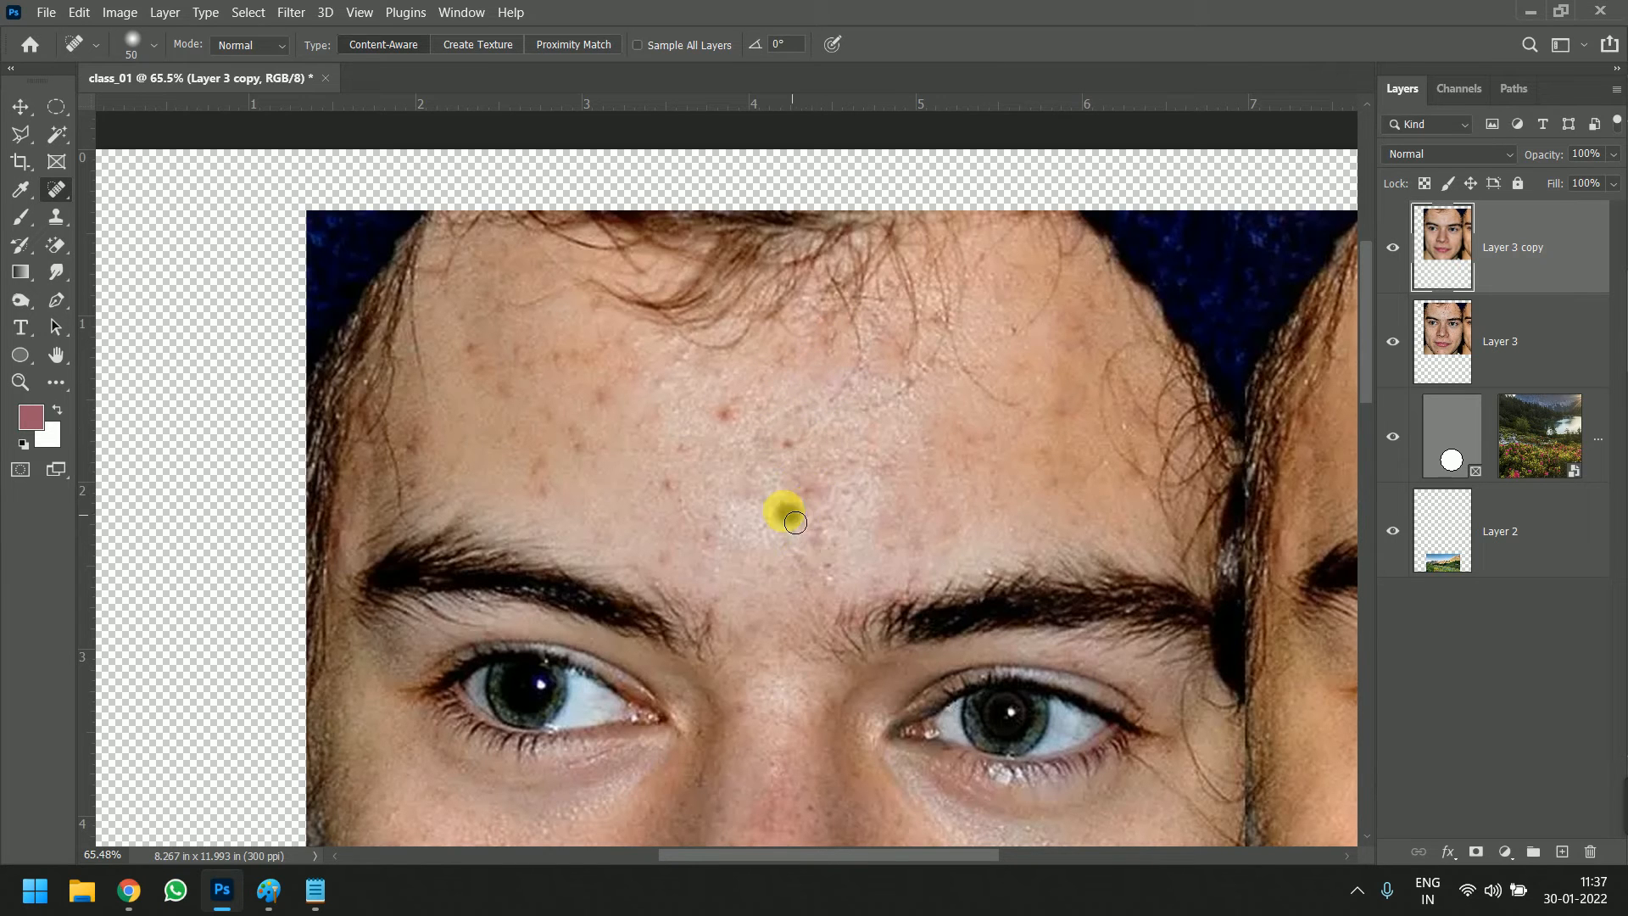
click(820, 529)
click(810, 490)
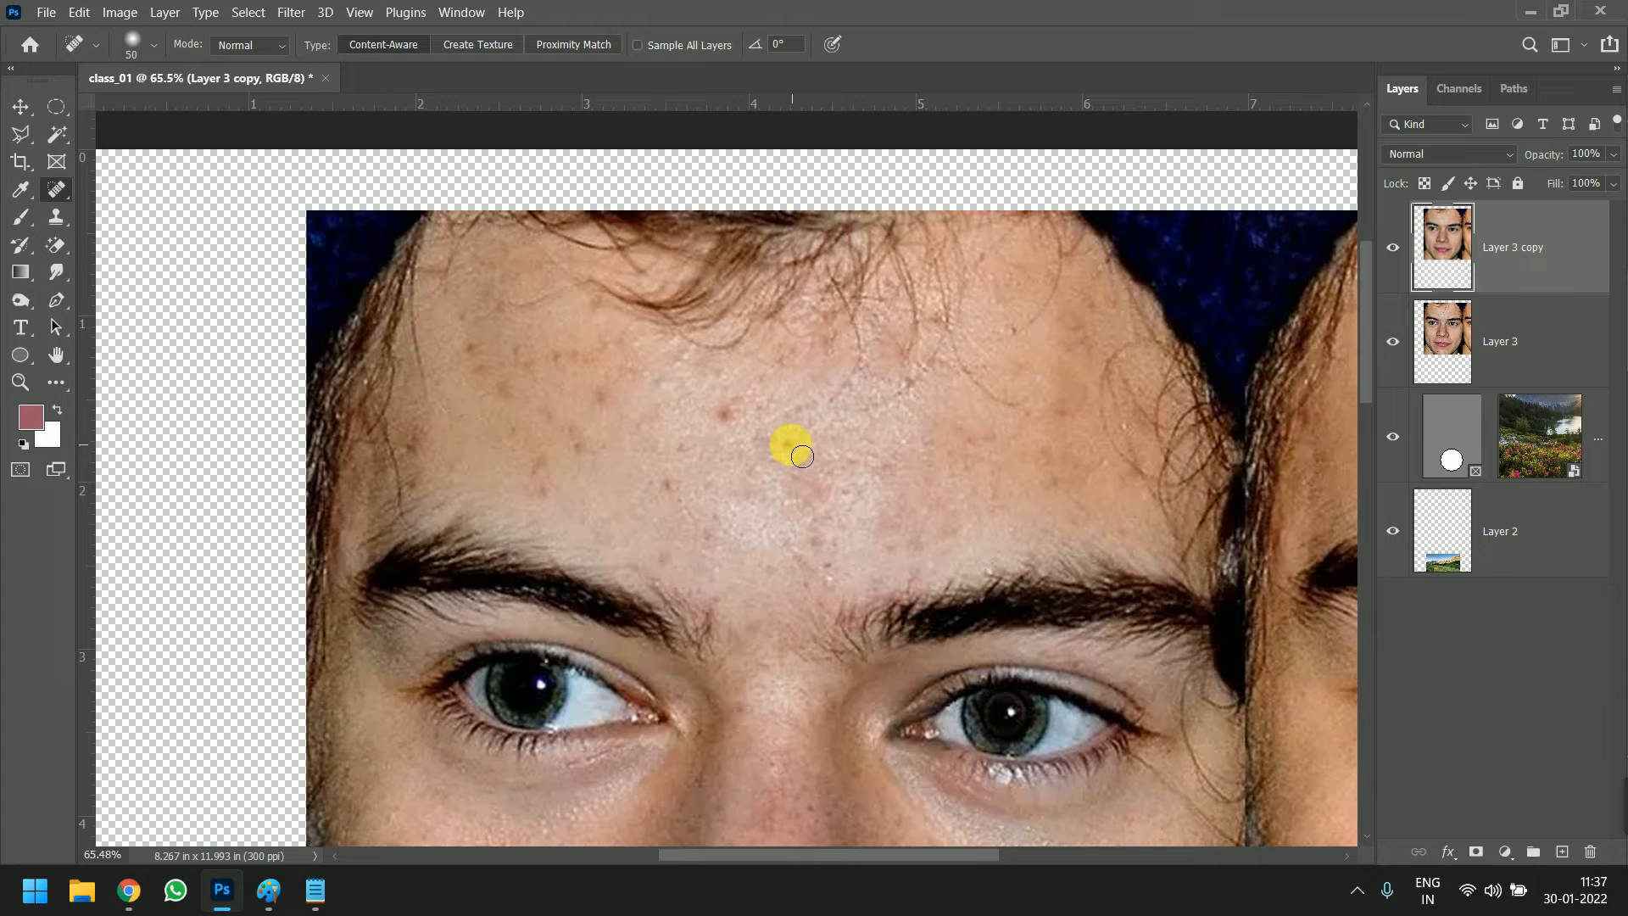
click(730, 420)
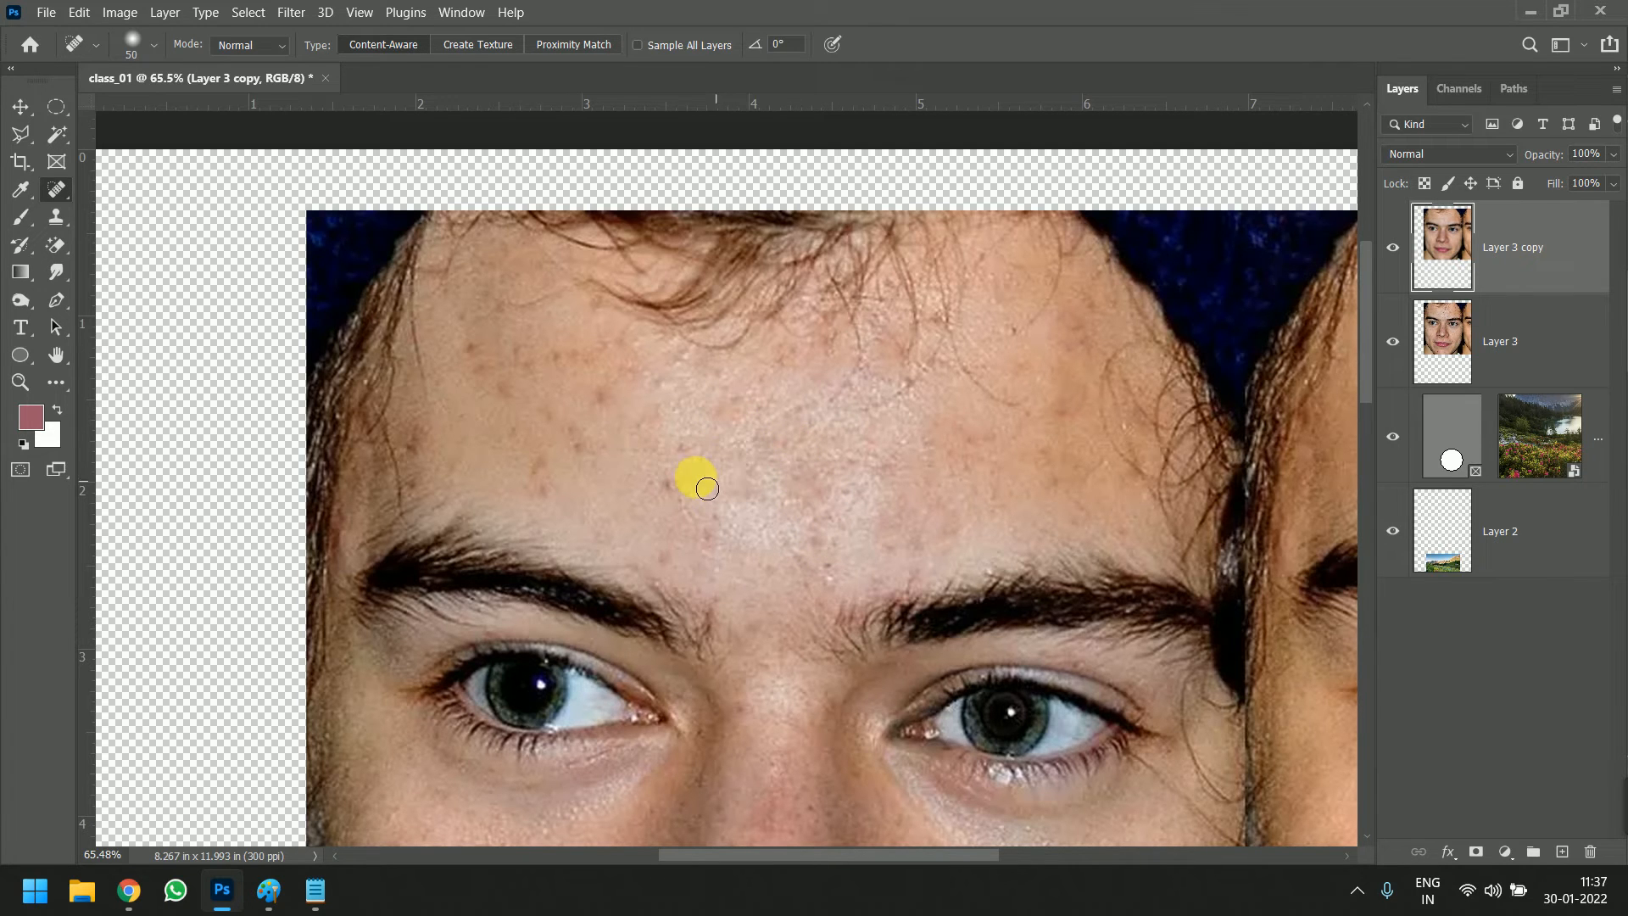
click(685, 458)
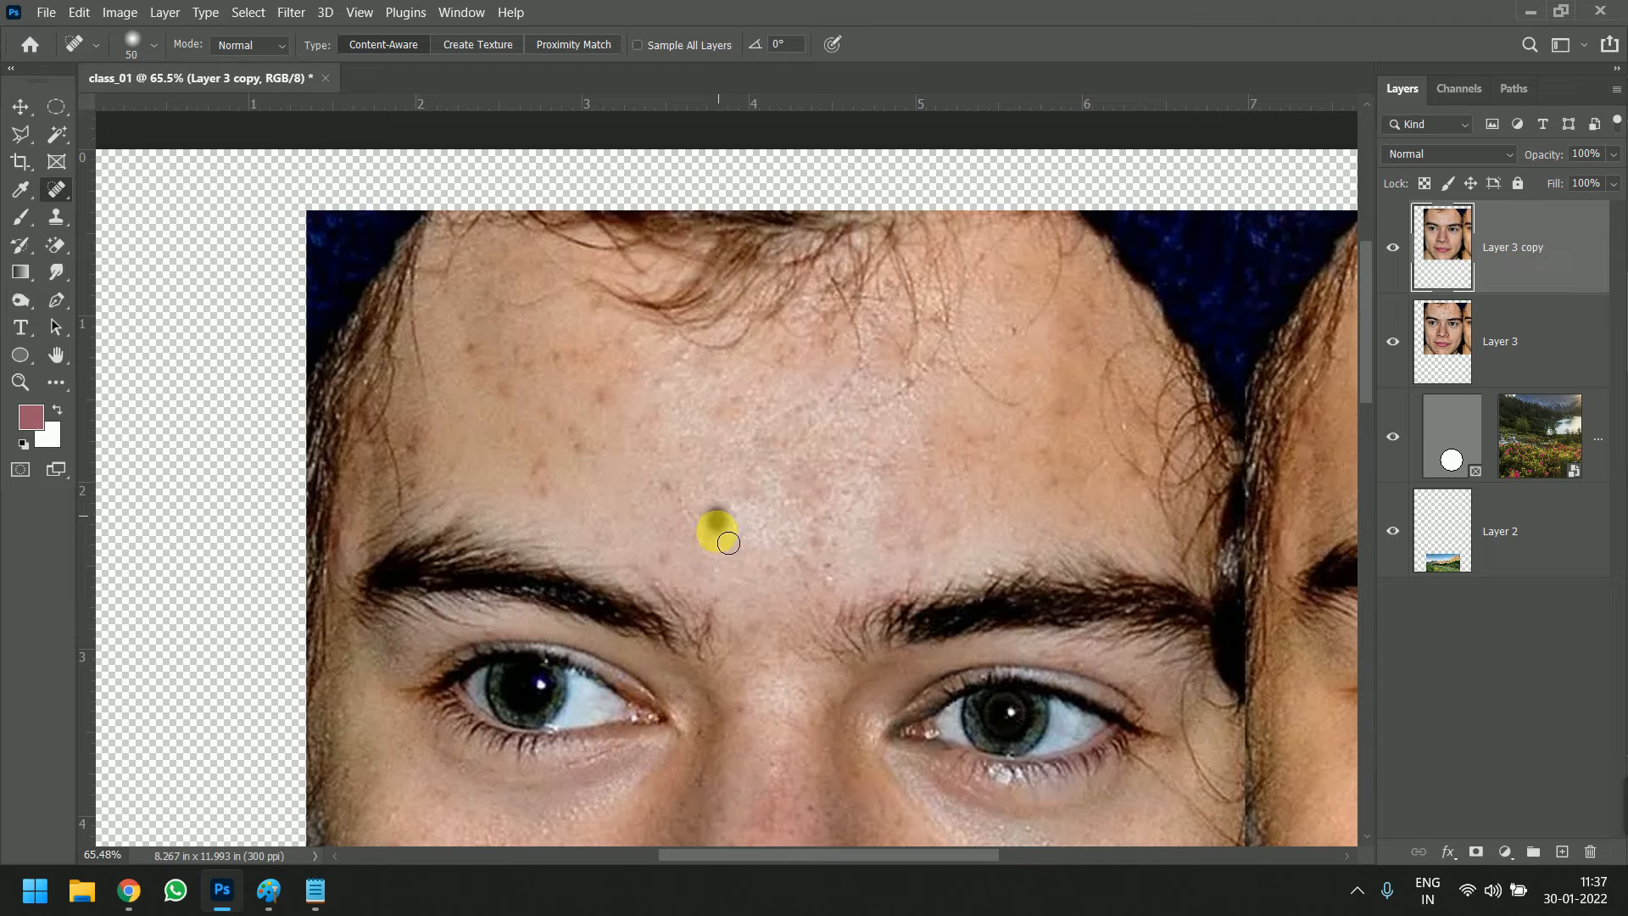
click(695, 540)
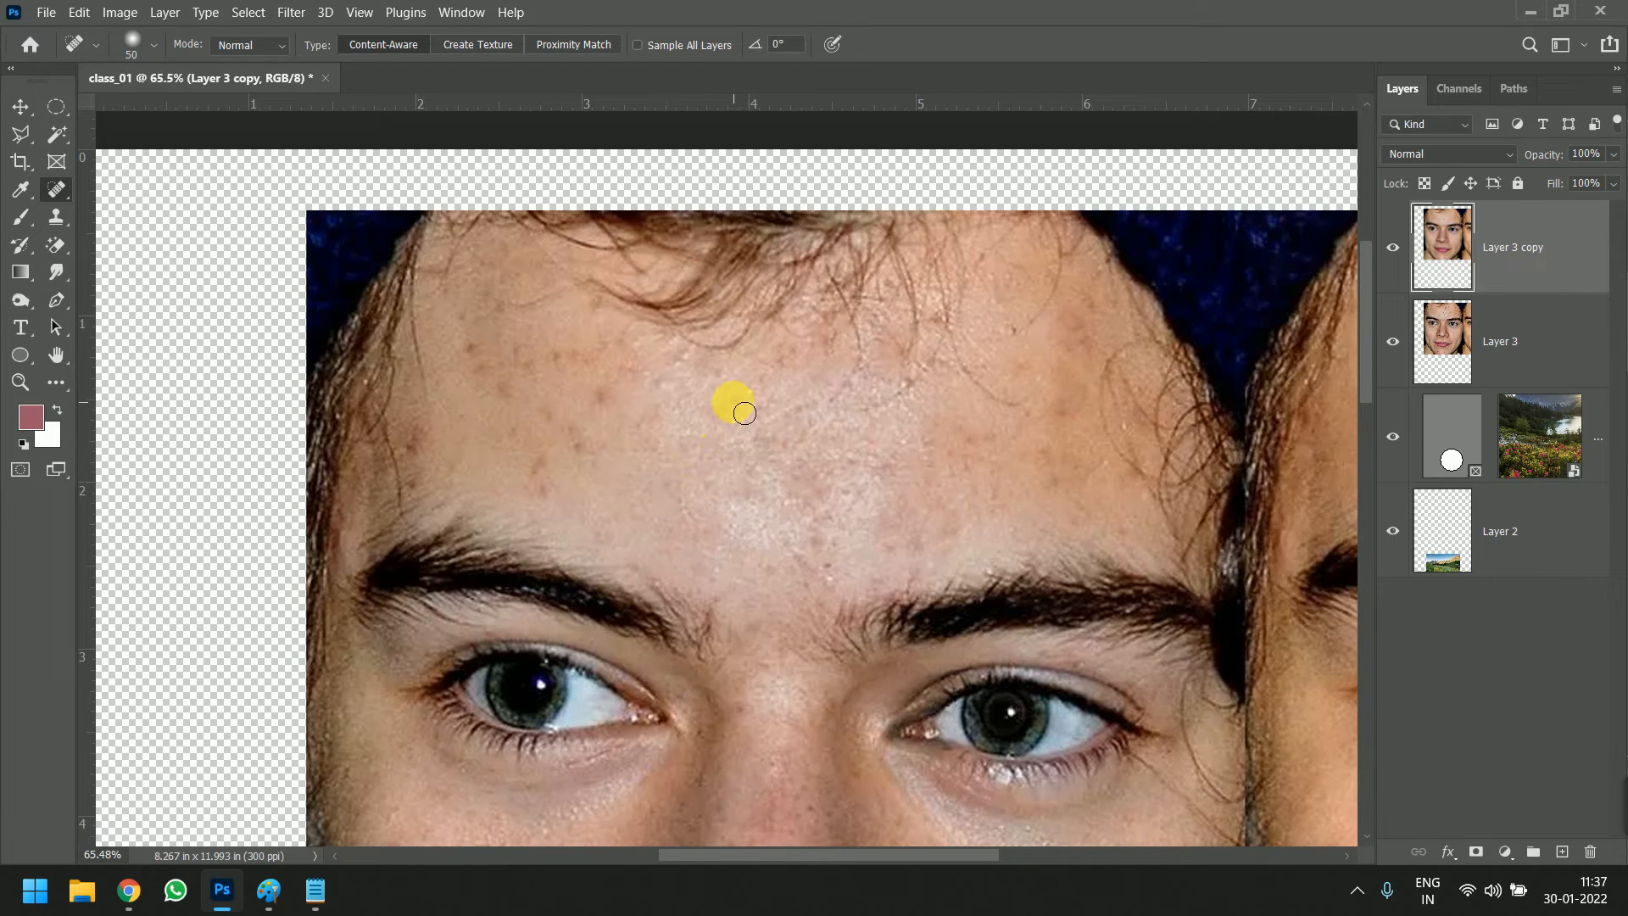
Heal the cluster of small spots on the opposite side of the forehead, from above the eyebrow up towards the hairline
click(600, 392)
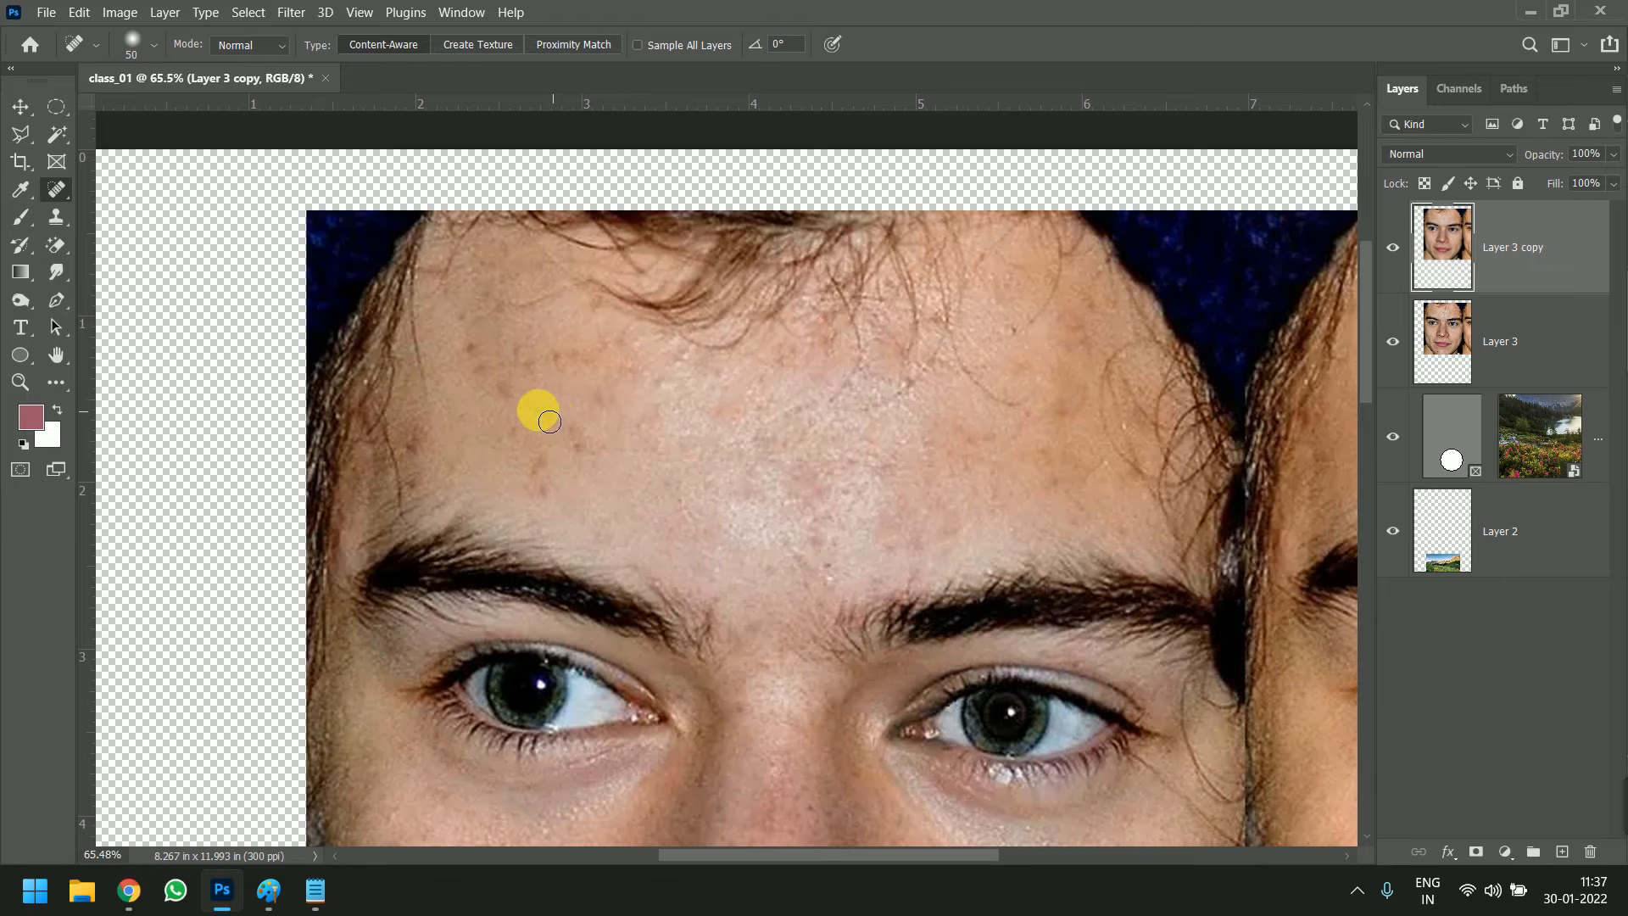
click(581, 453)
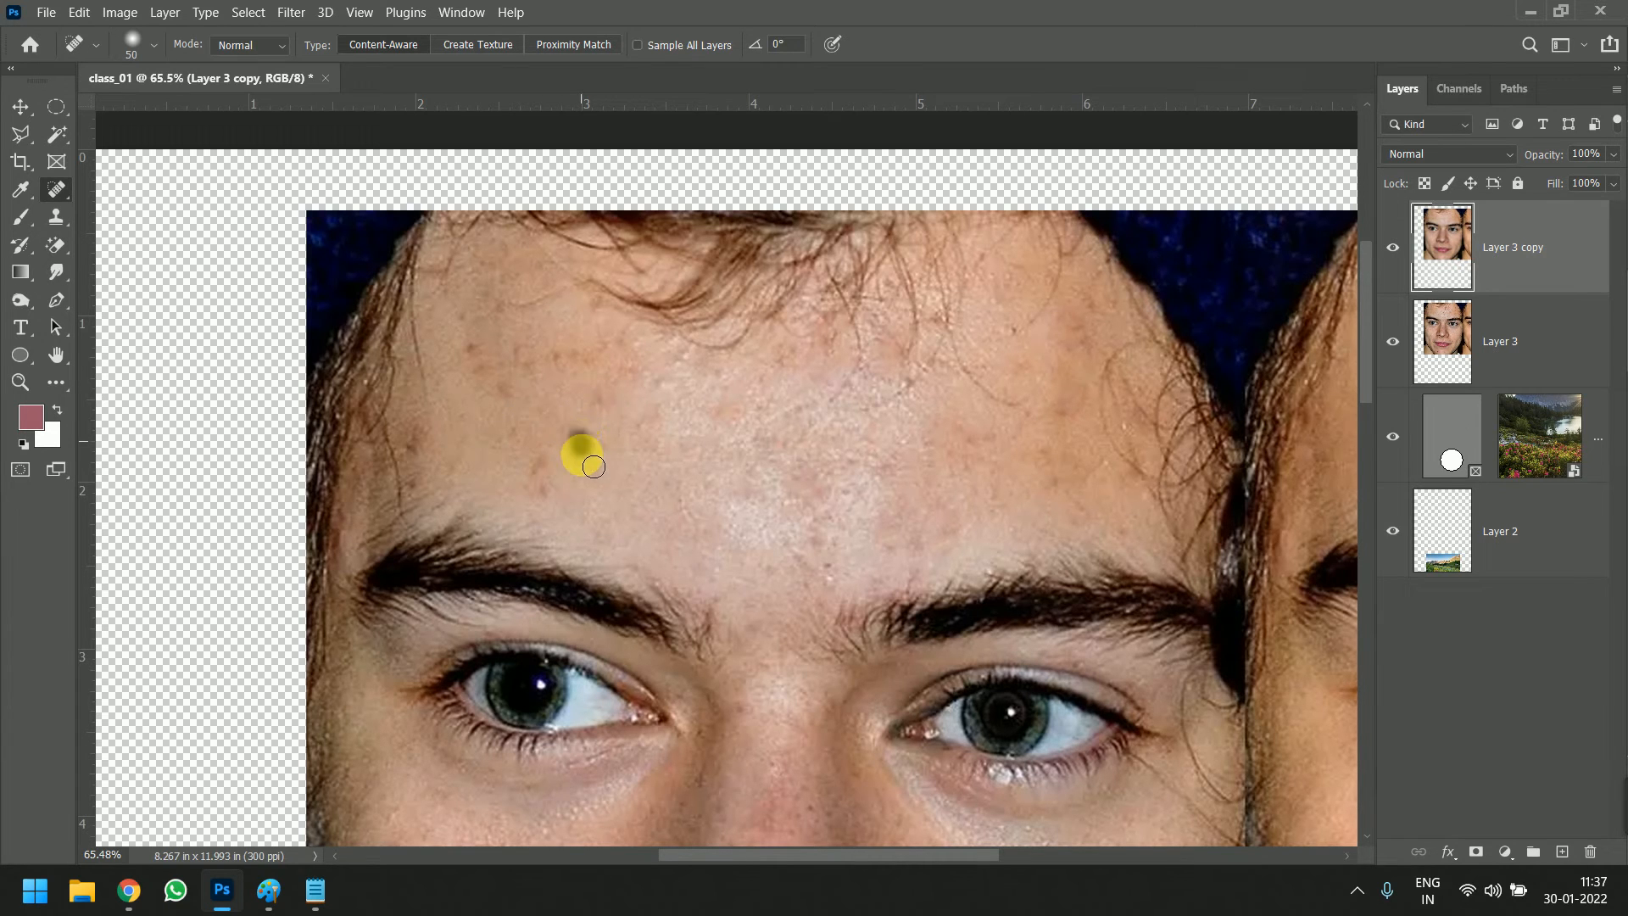
click(540, 460)
click(545, 480)
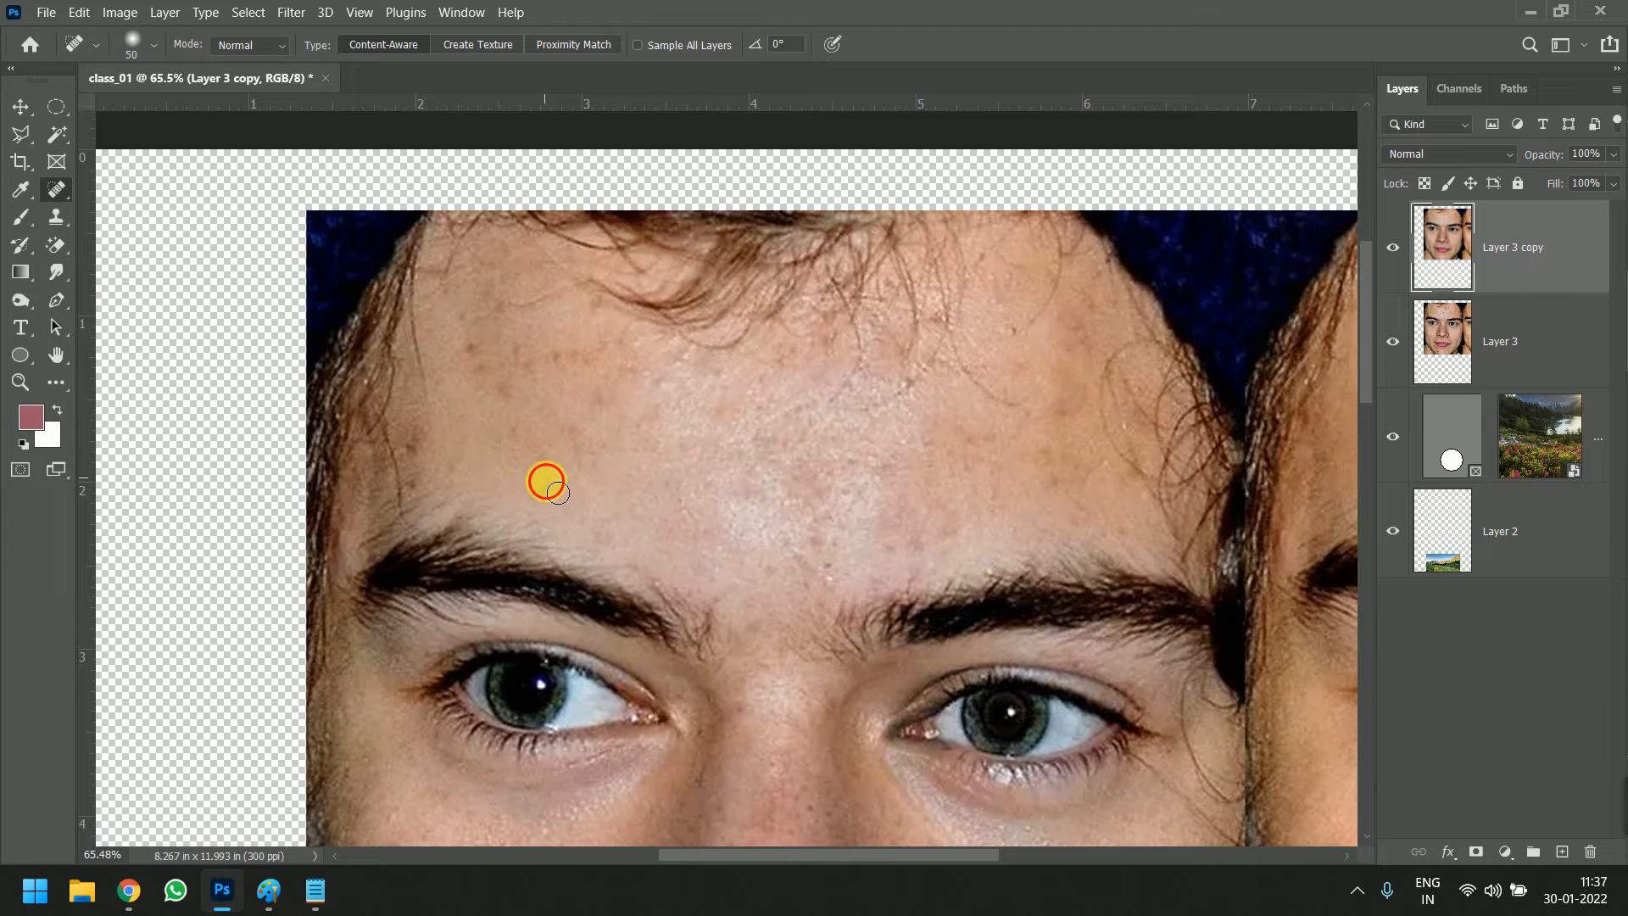
click(505, 429)
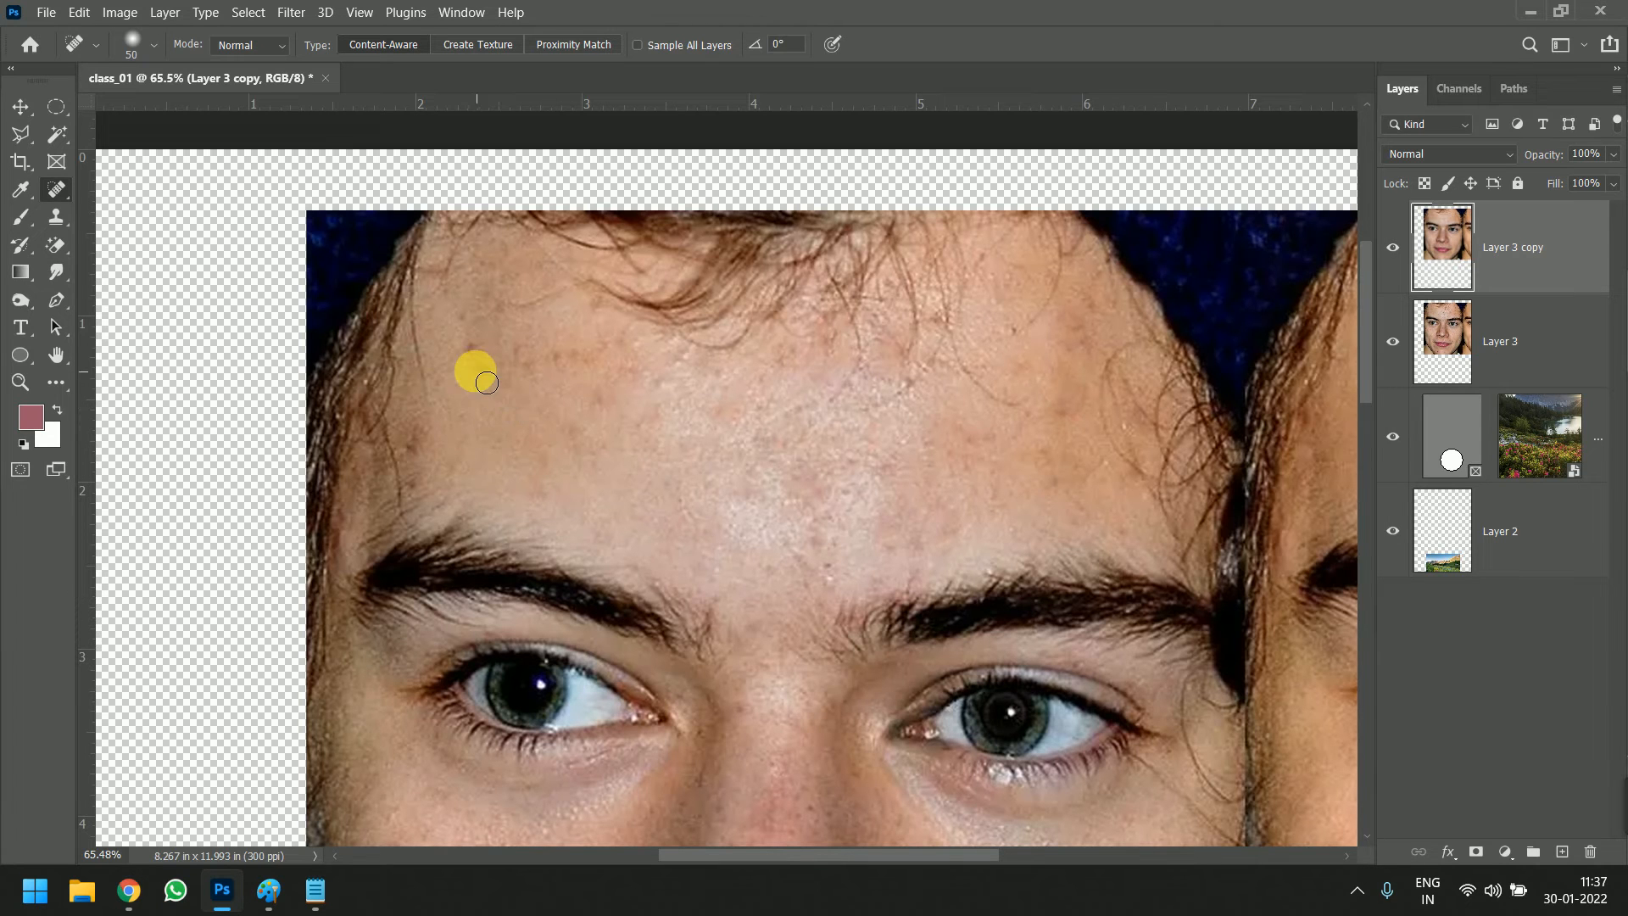
click(466, 343)
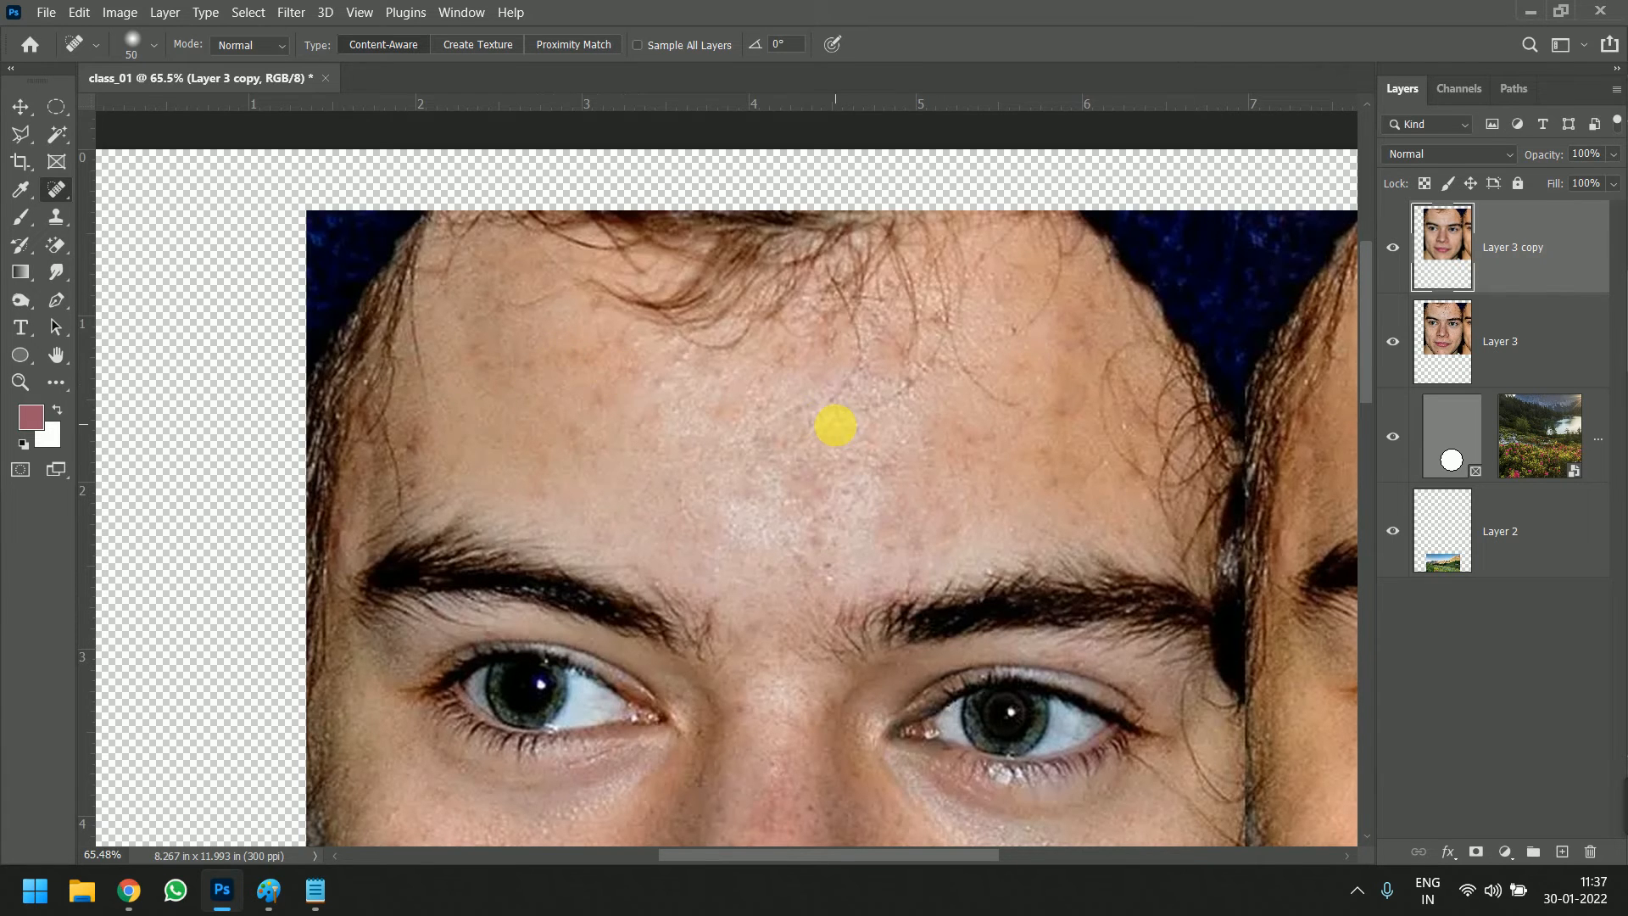
scroll(836, 425, down, 3)
scroll(627, 354, up, 4)
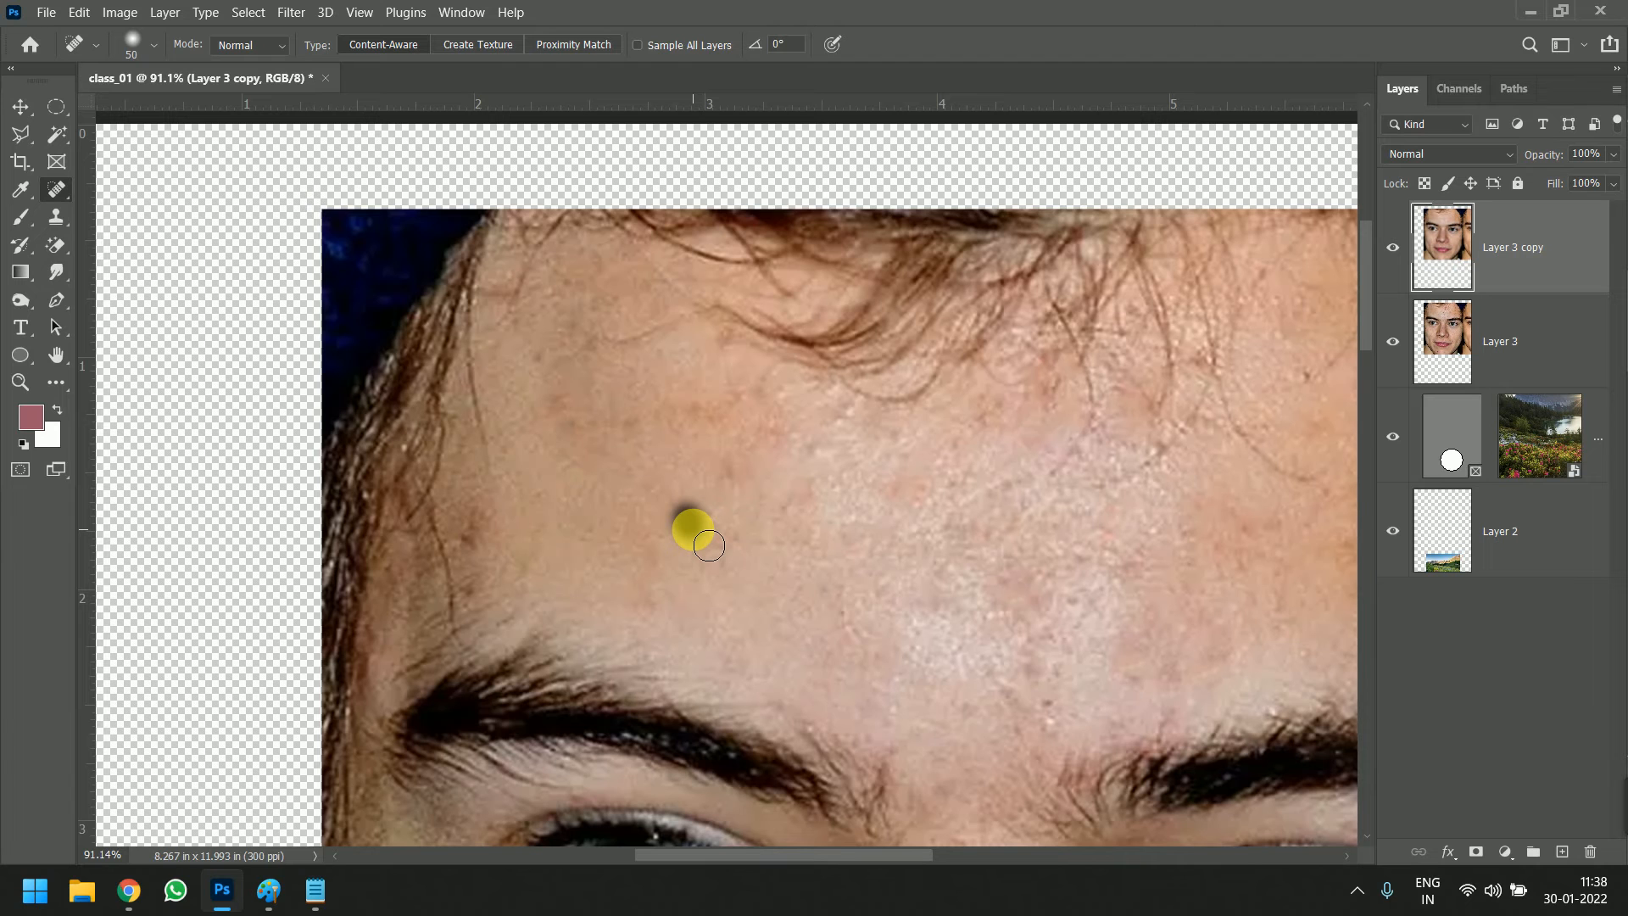
Enlarge the healing brush to 648 px and try a stroke across the inner eye corner and the side of the nose
scroll(697, 485, down, 4)
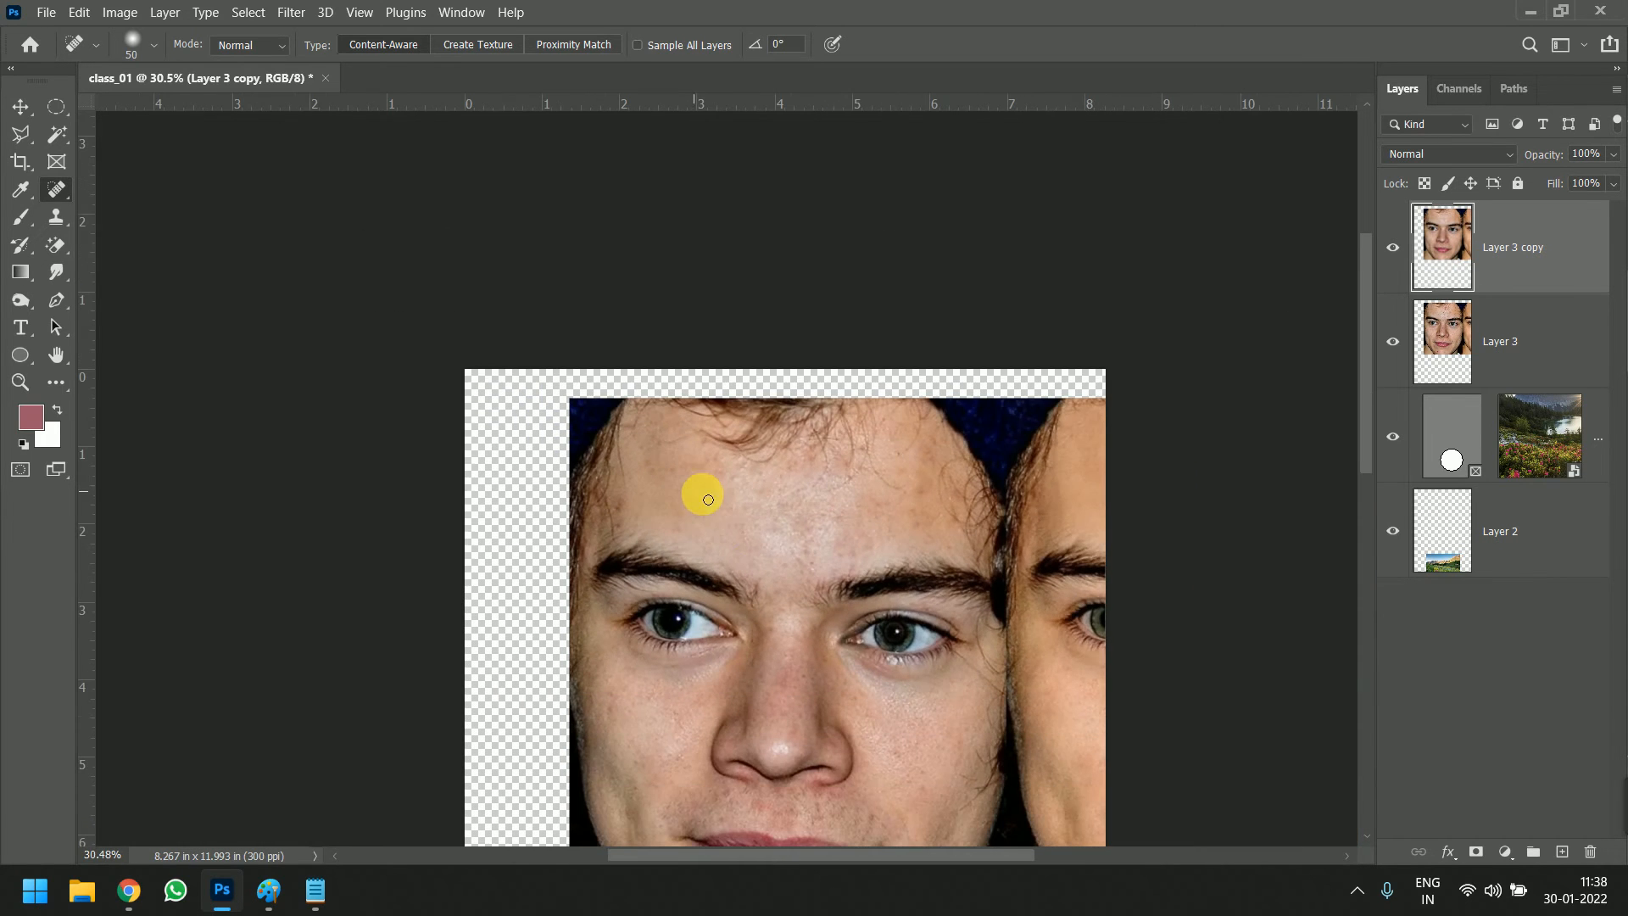
alt+right_click(718, 528)
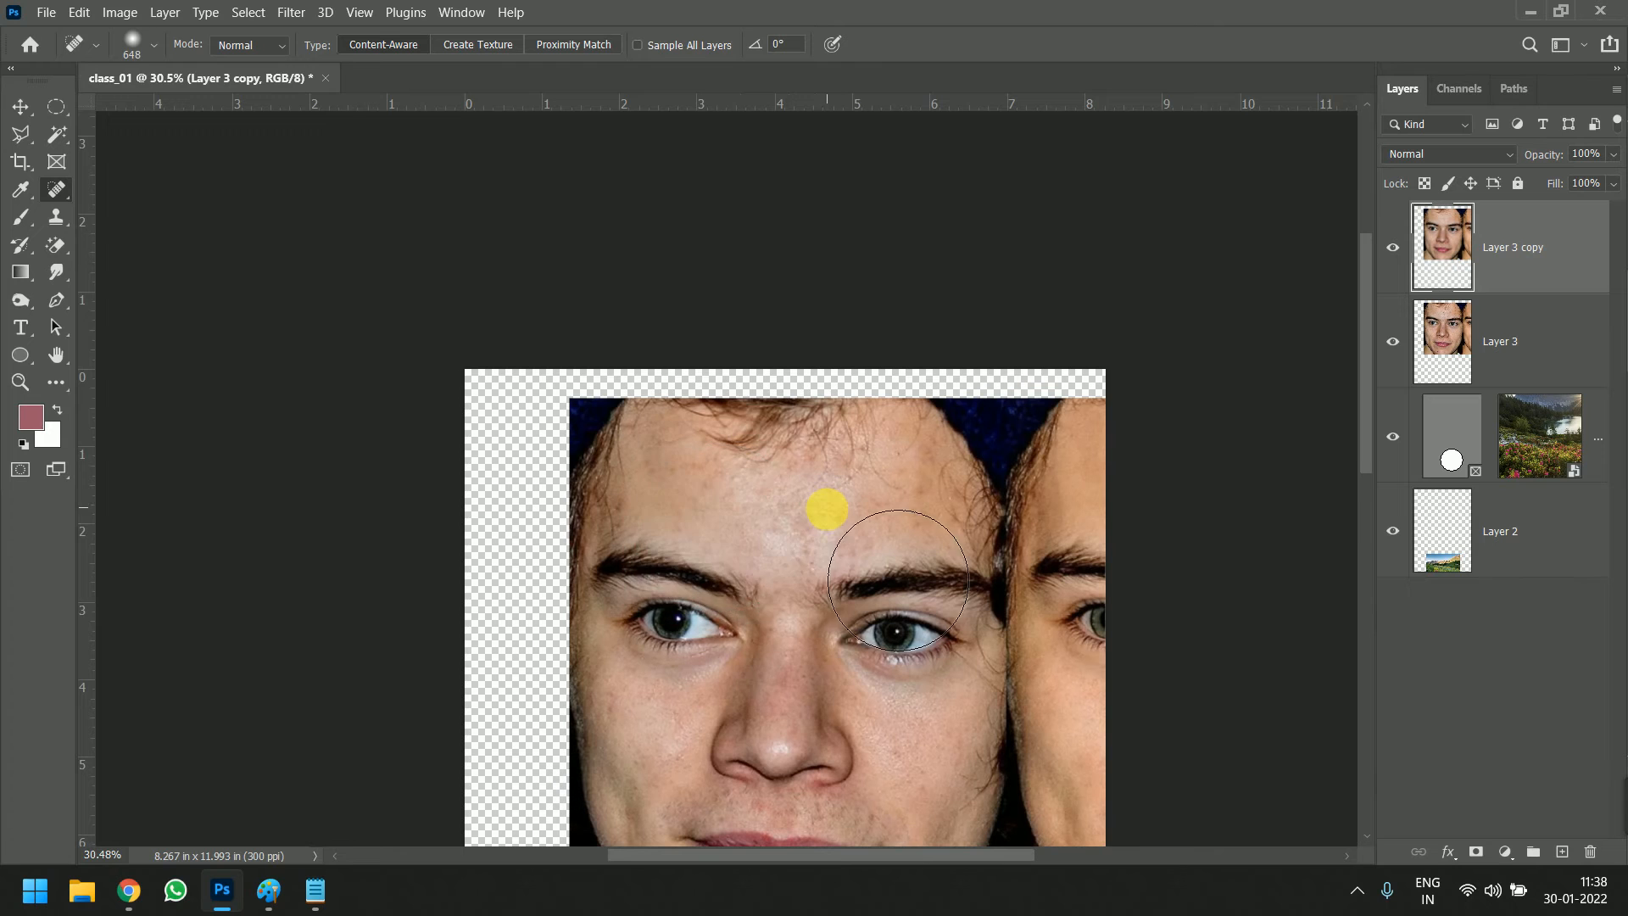
drag(752, 583, 779, 699)
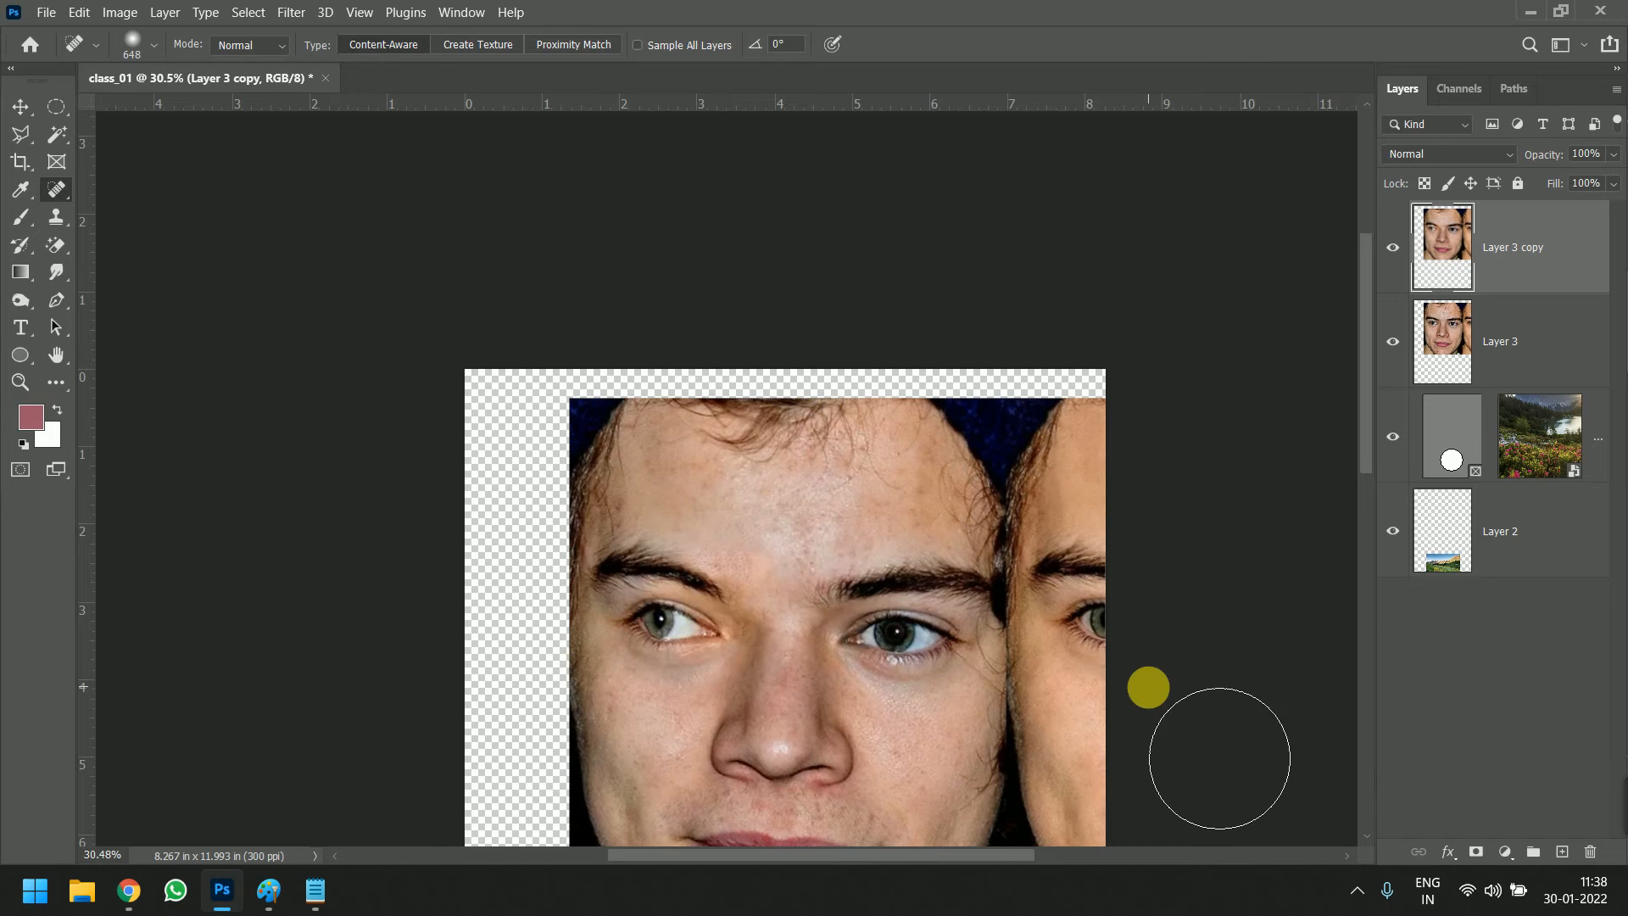
Toggle the visibility of Layer 3 copy to compare the oversized-brush result with the original face, leaving the copy shown
scroll(849, 498, down, 2)
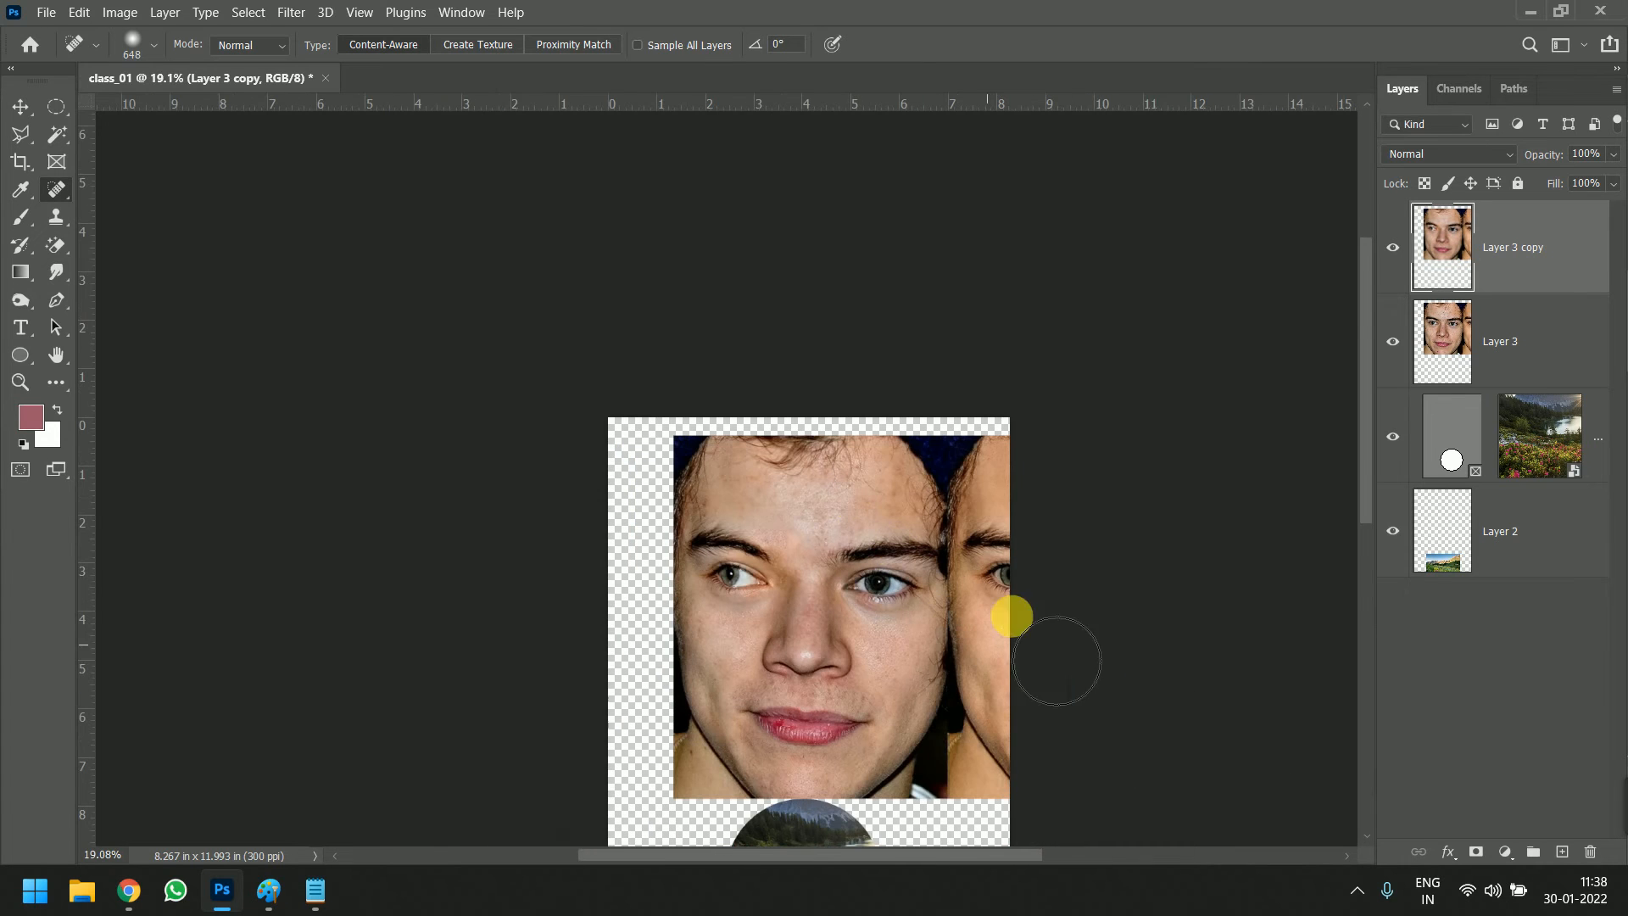
click(1395, 250)
click(1395, 250)
click(1395, 250)
click(1394, 250)
scroll(875, 593, up, 2)
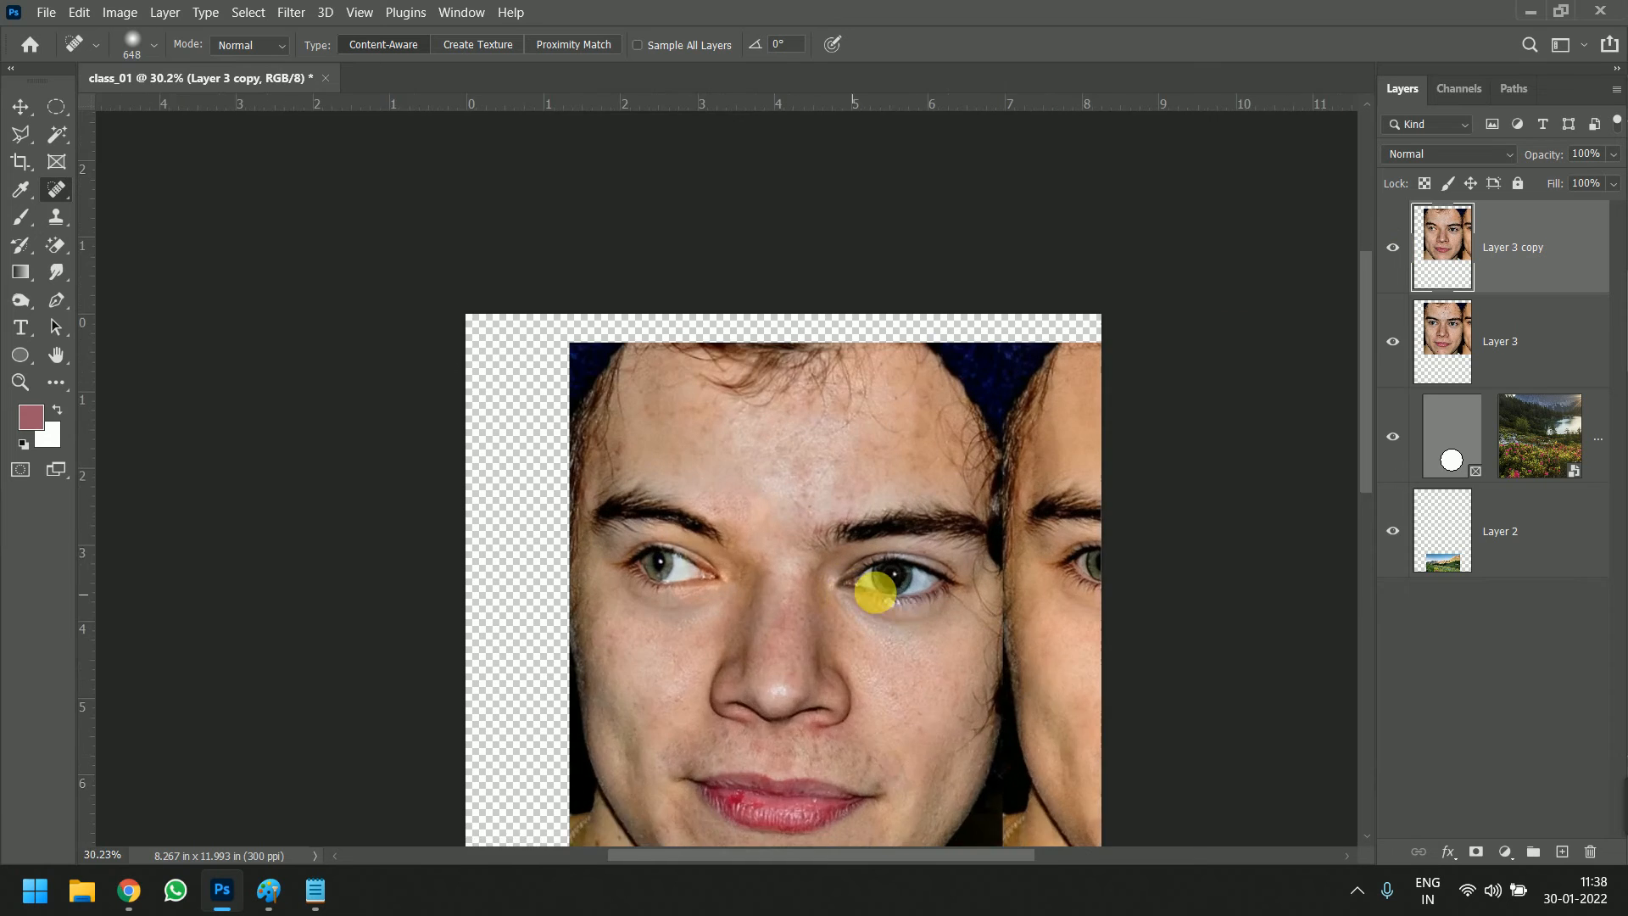
scroll(875, 593, up, 1)
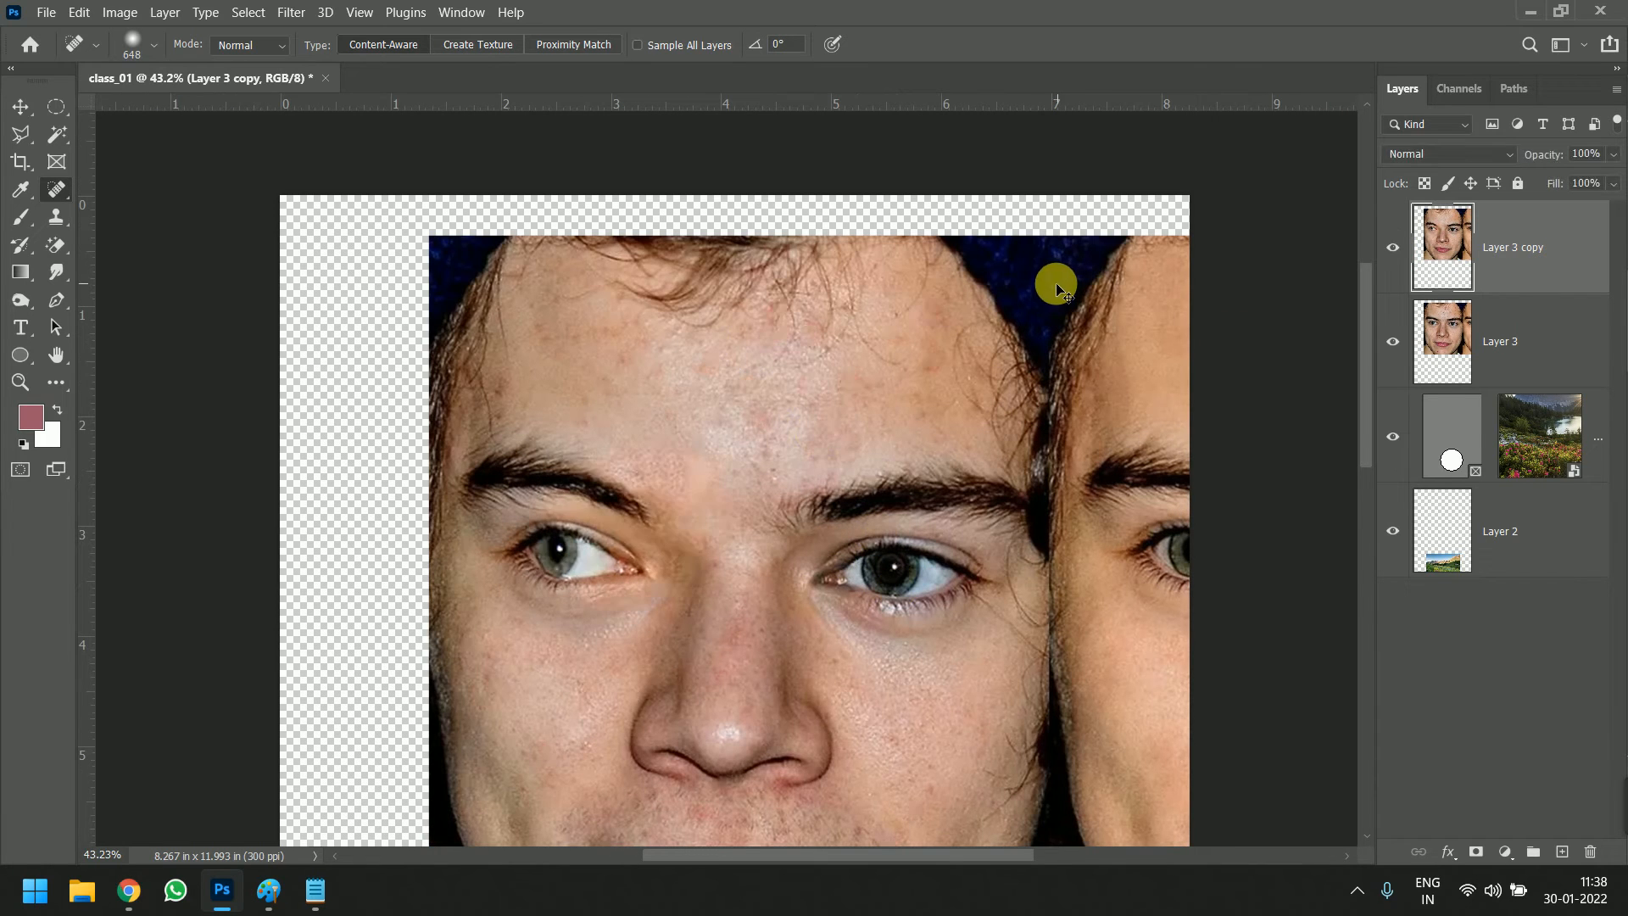
Undo the oversized healing stroke over the eye and nose
key(ctrl+z)
key(ctrl+z)
key(ctrl+z)
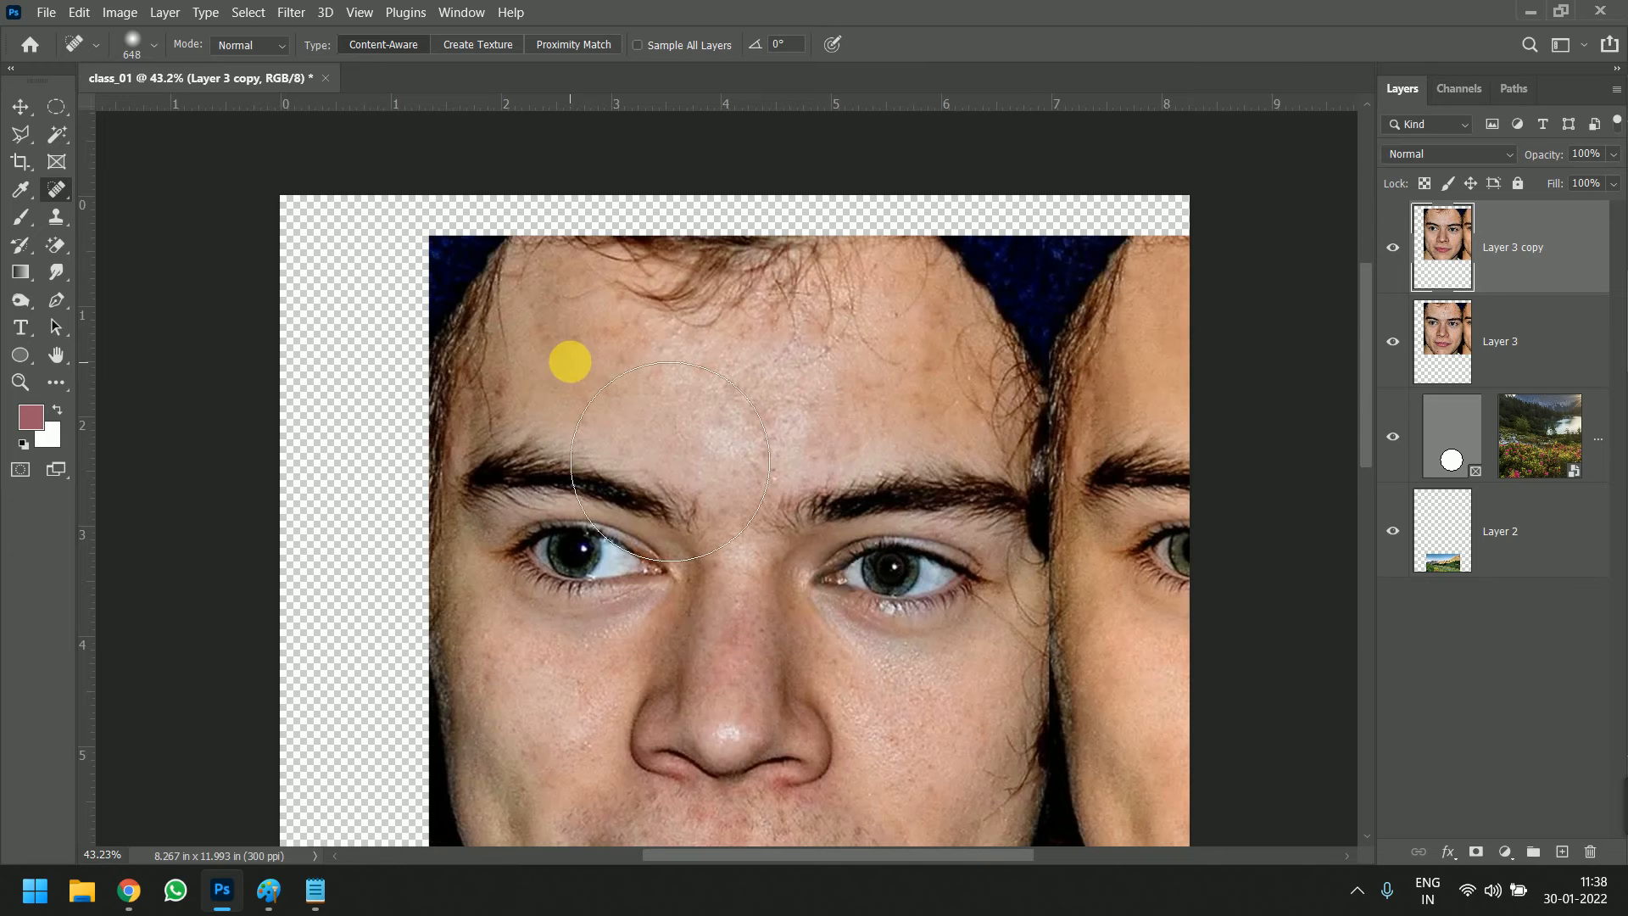
Reduce the healing brush diameter to about 35 px for work on the forehead
drag(611, 335, 518, 323)
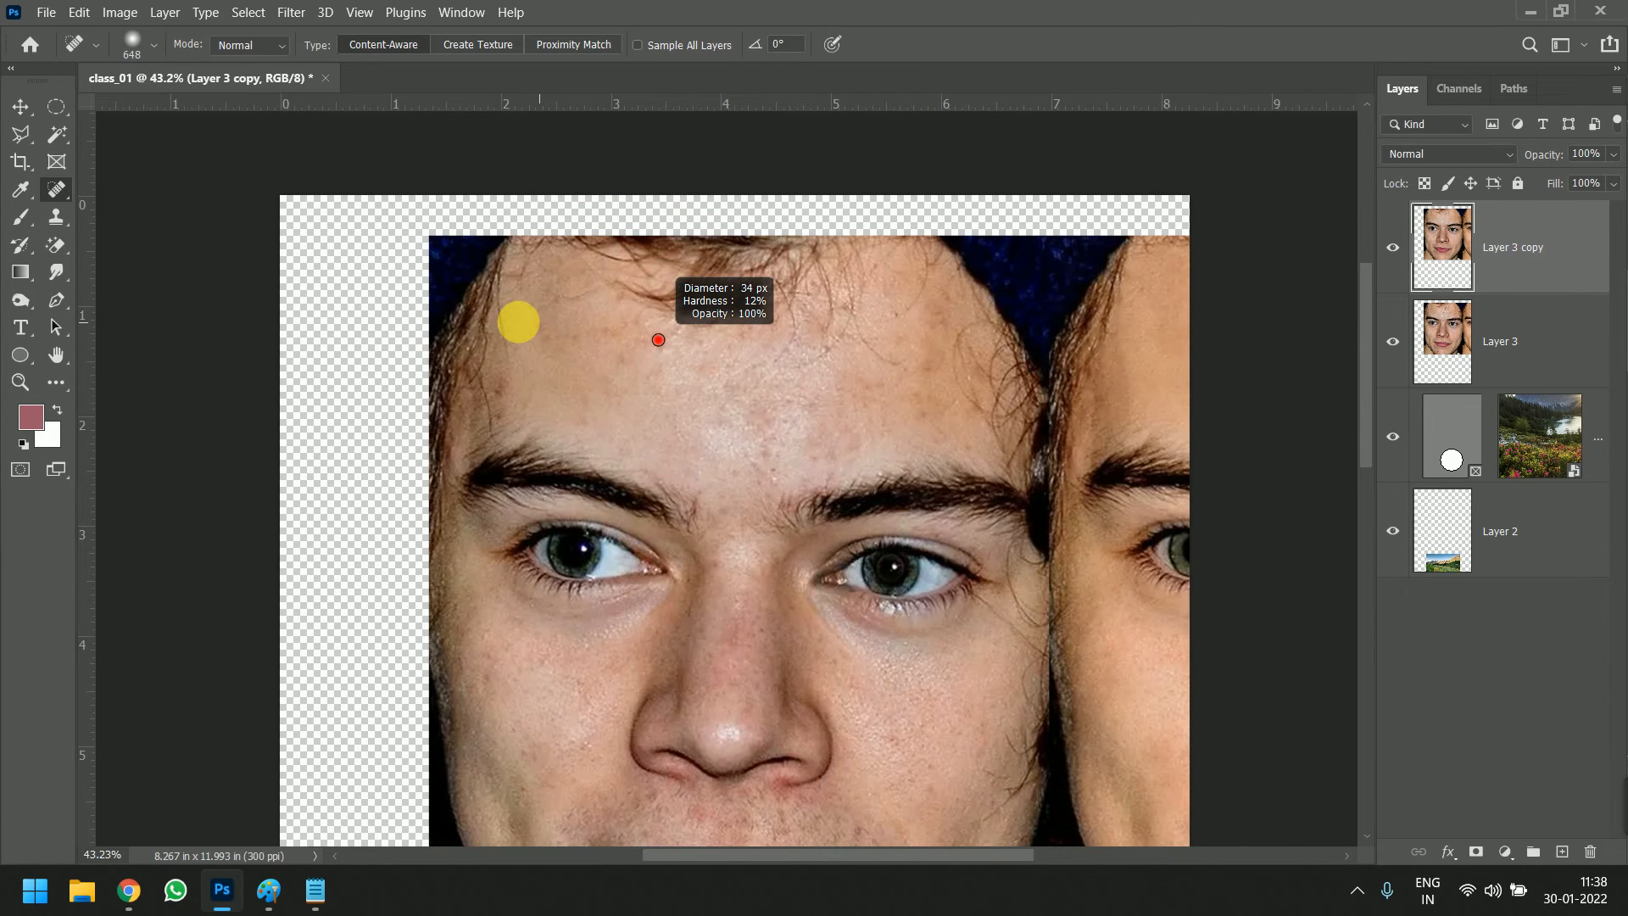
scroll(625, 378, up, 1)
scroll(625, 377, up, 1)
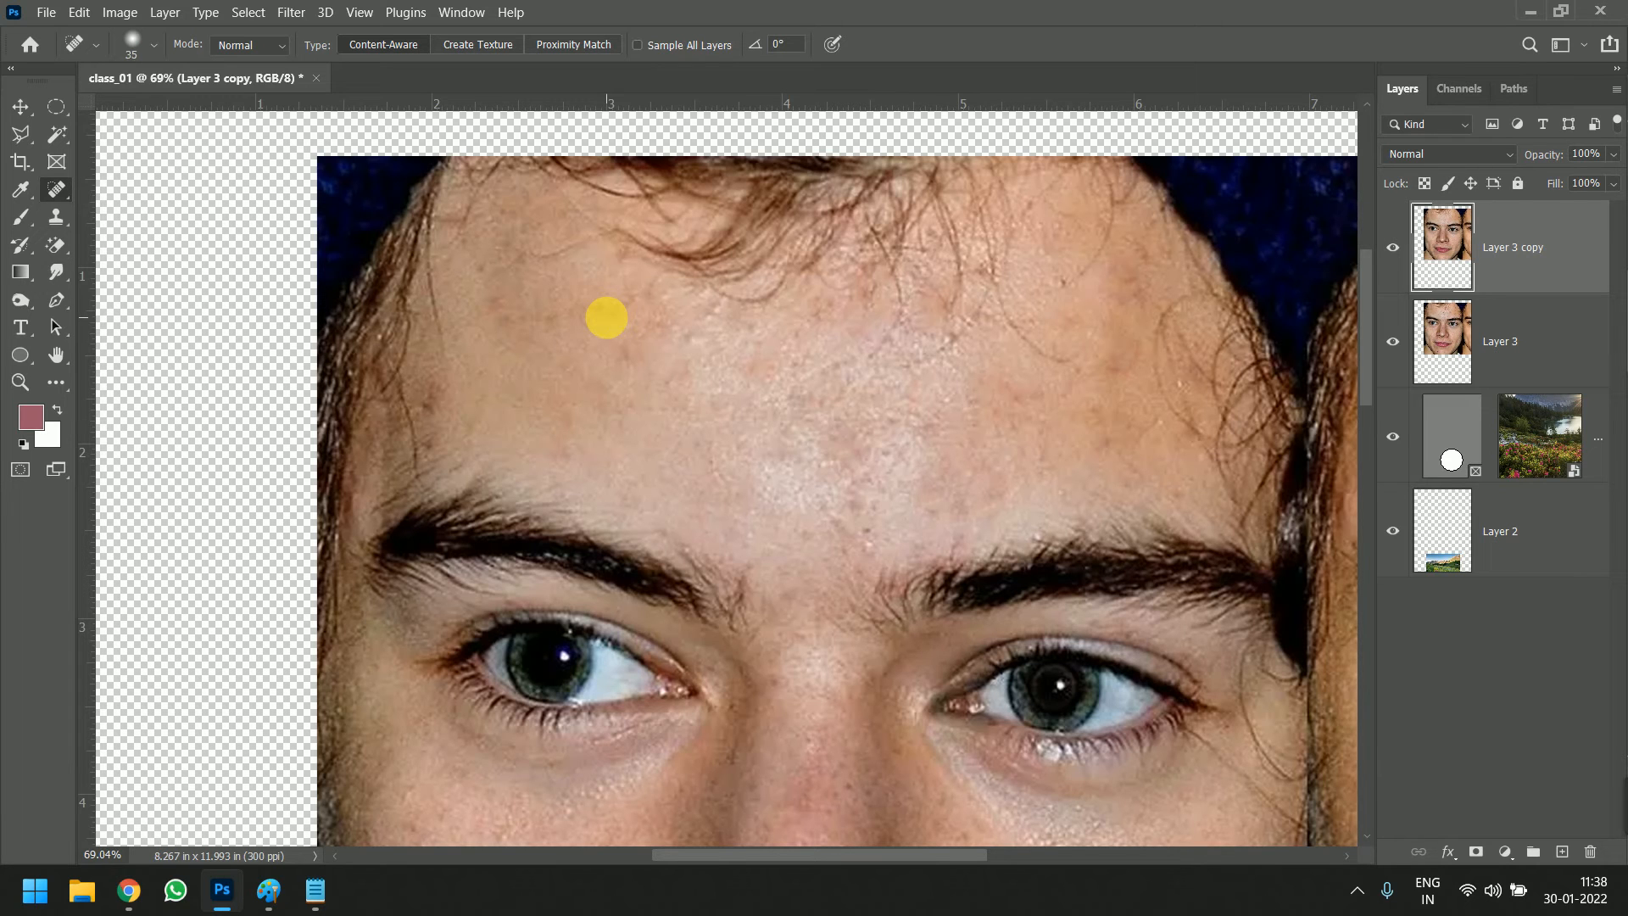
Open the Windows On-Screen Keyboard and place it over the lower part of the image
key(super)
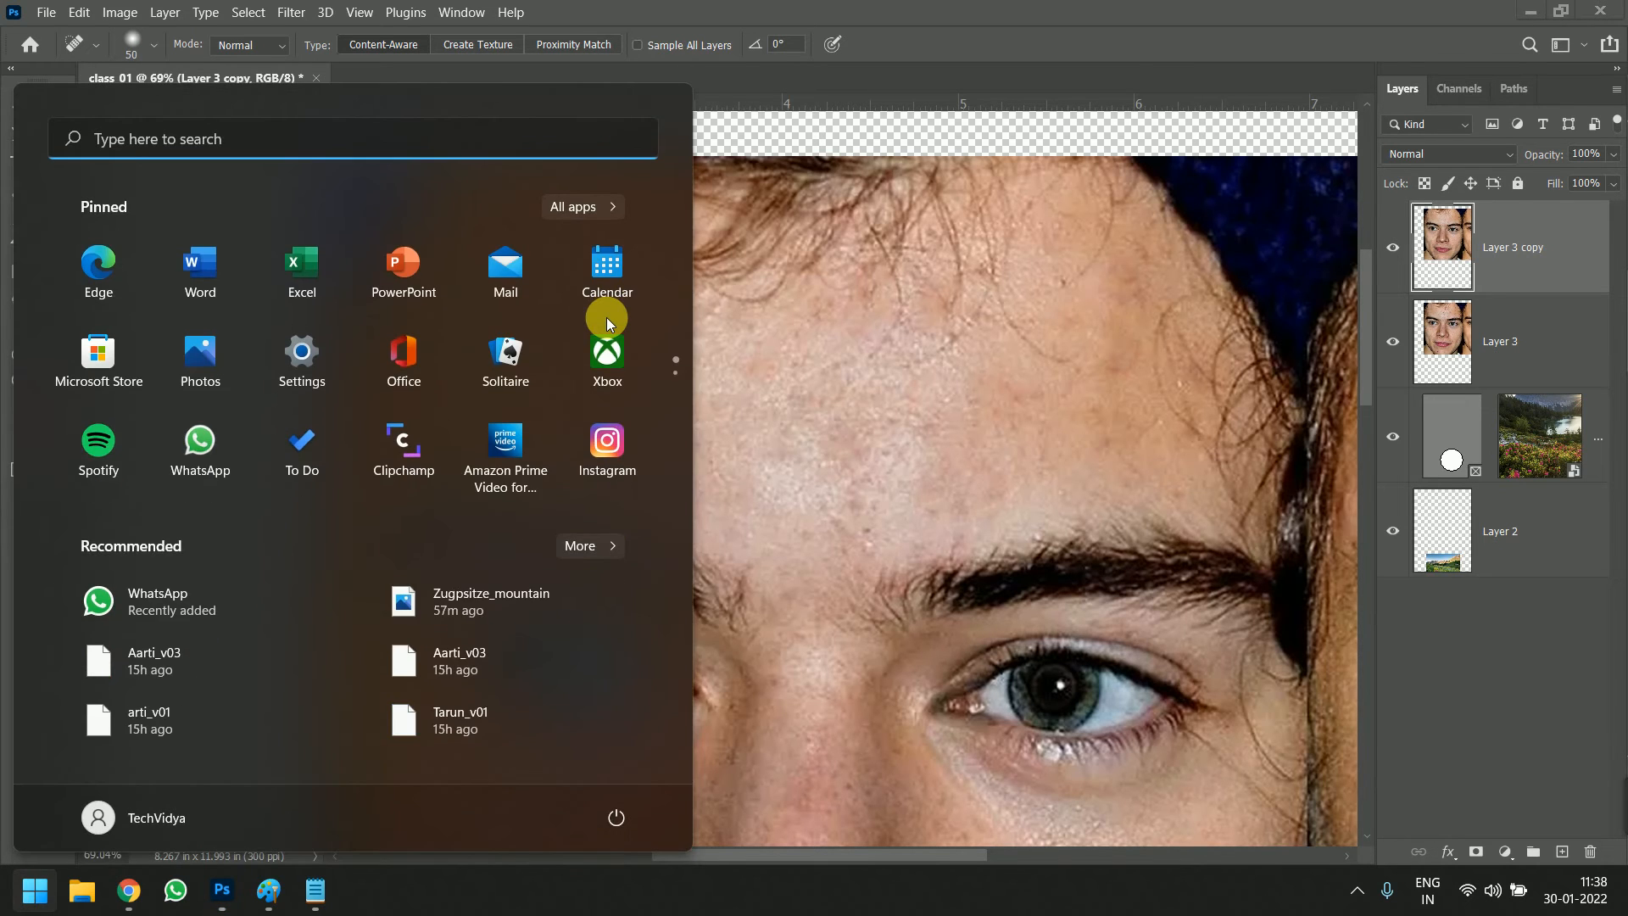
text(on)
click(607, 317)
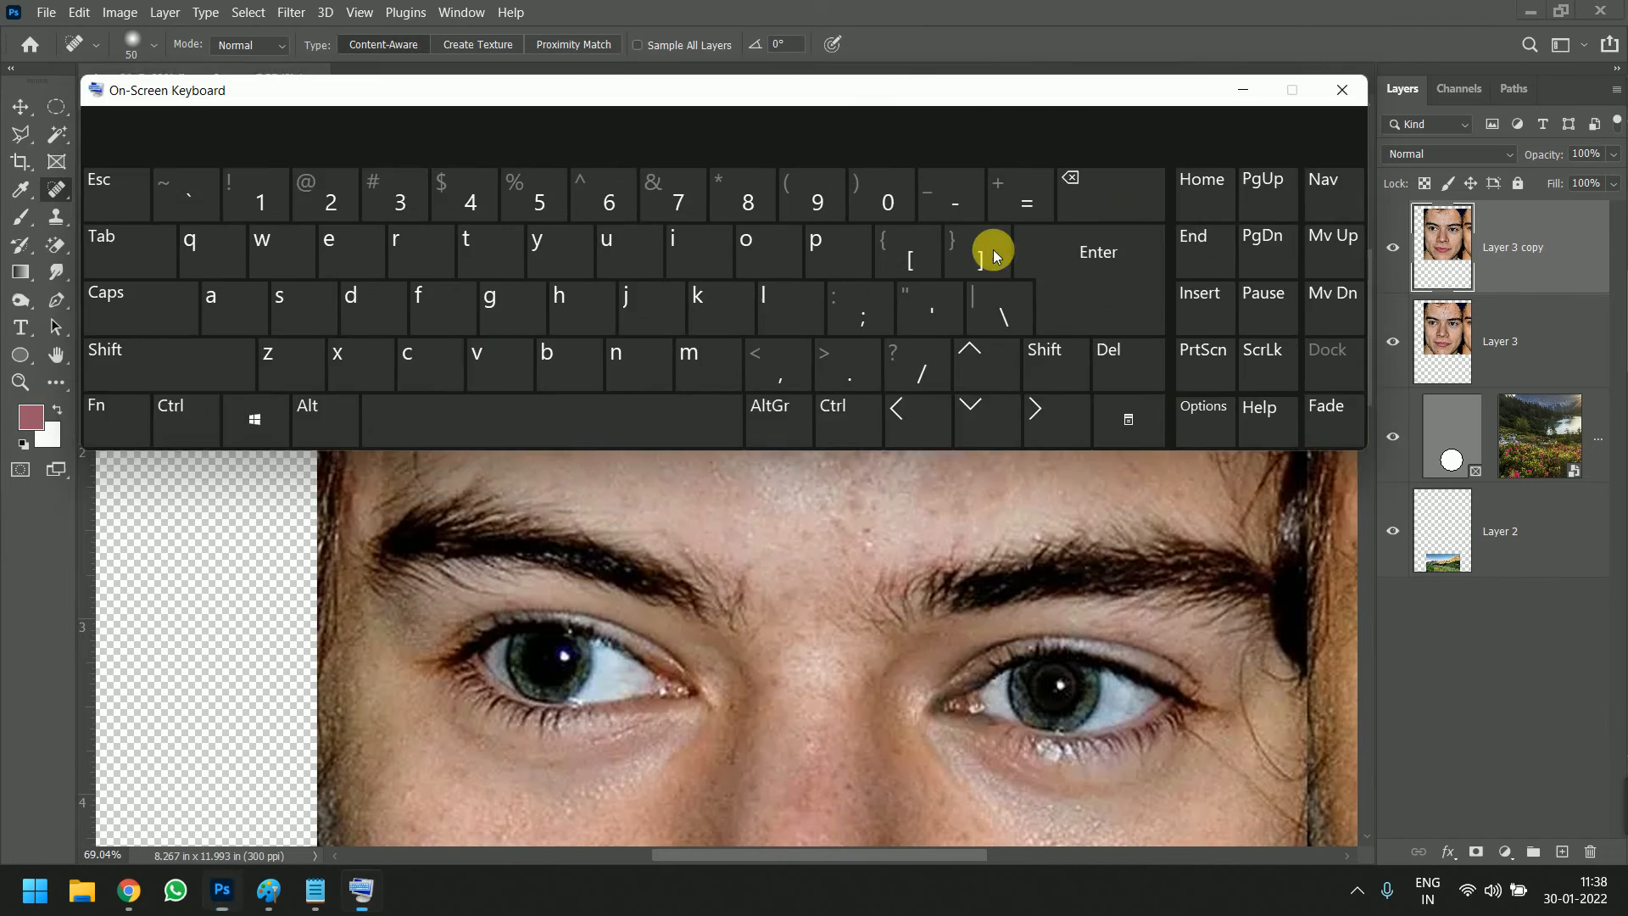
drag(967, 96, 1040, 434)
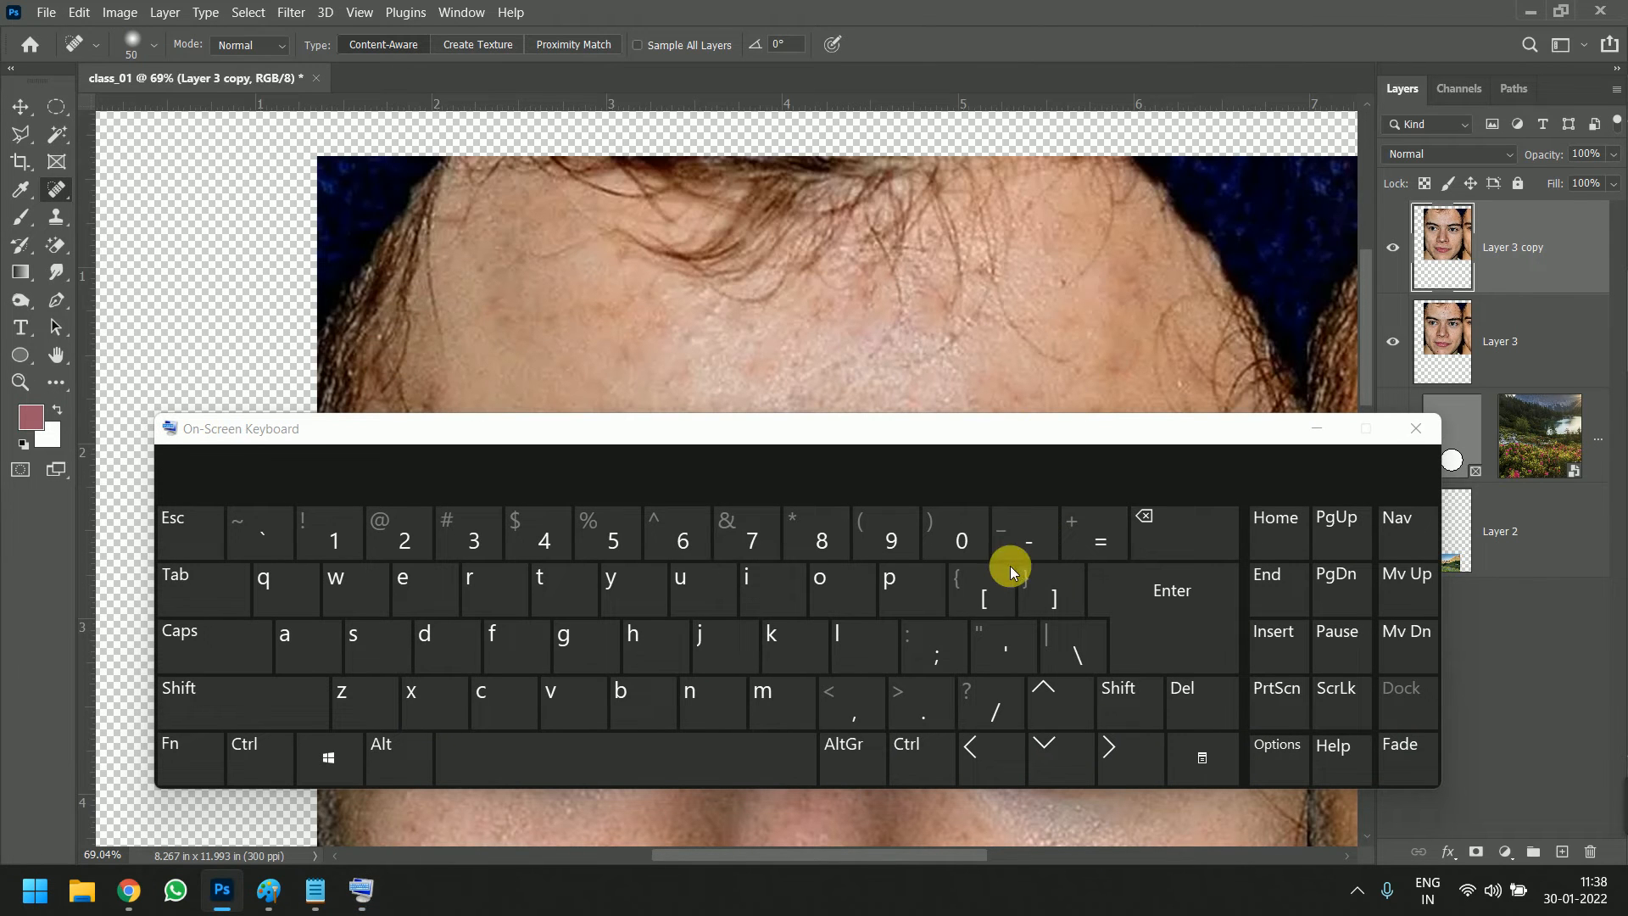
Enlarge the healing brush to 300 px using the On-Screen Keyboard, and close the keyboard
click(980, 592)
click(979, 591)
drag(983, 428, 1002, 494)
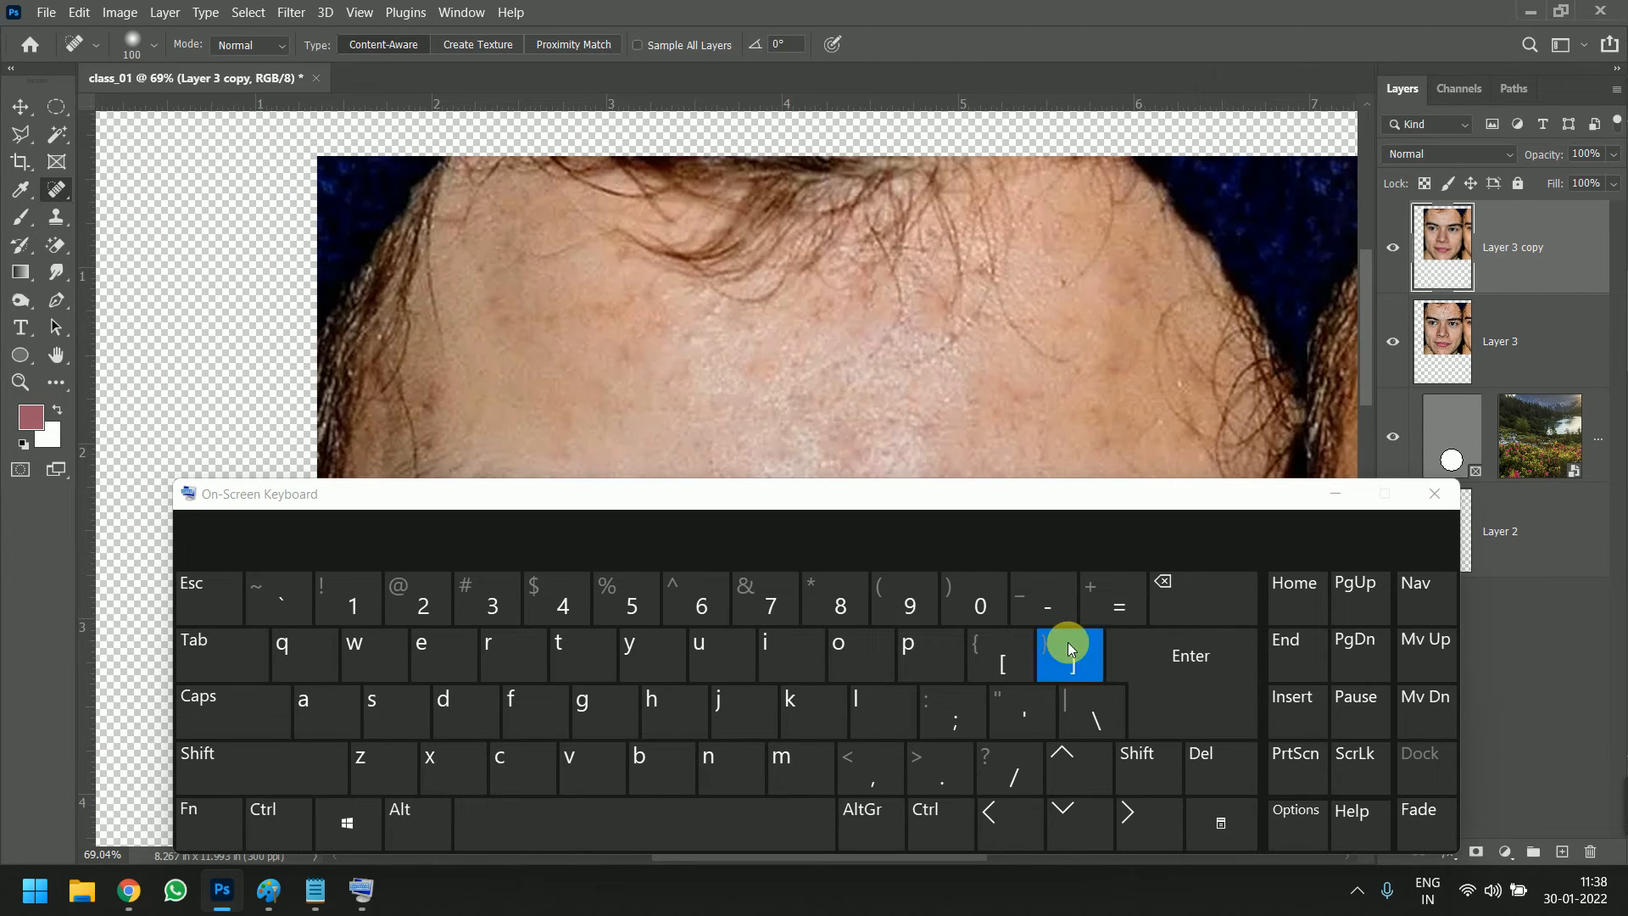
click(1060, 674)
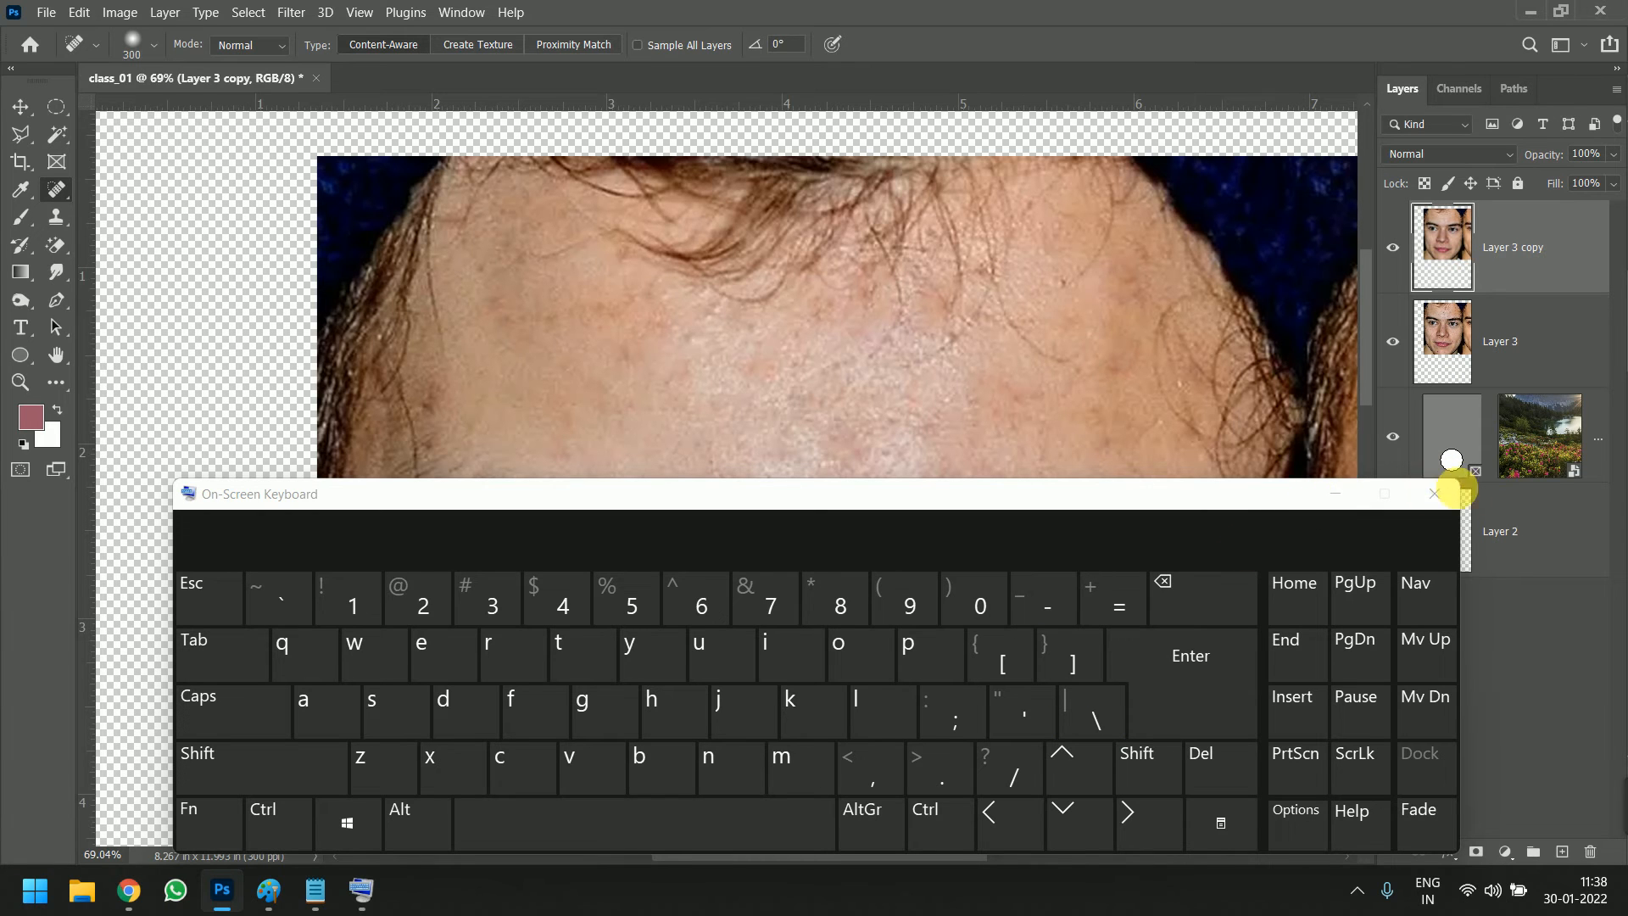
click(1433, 494)
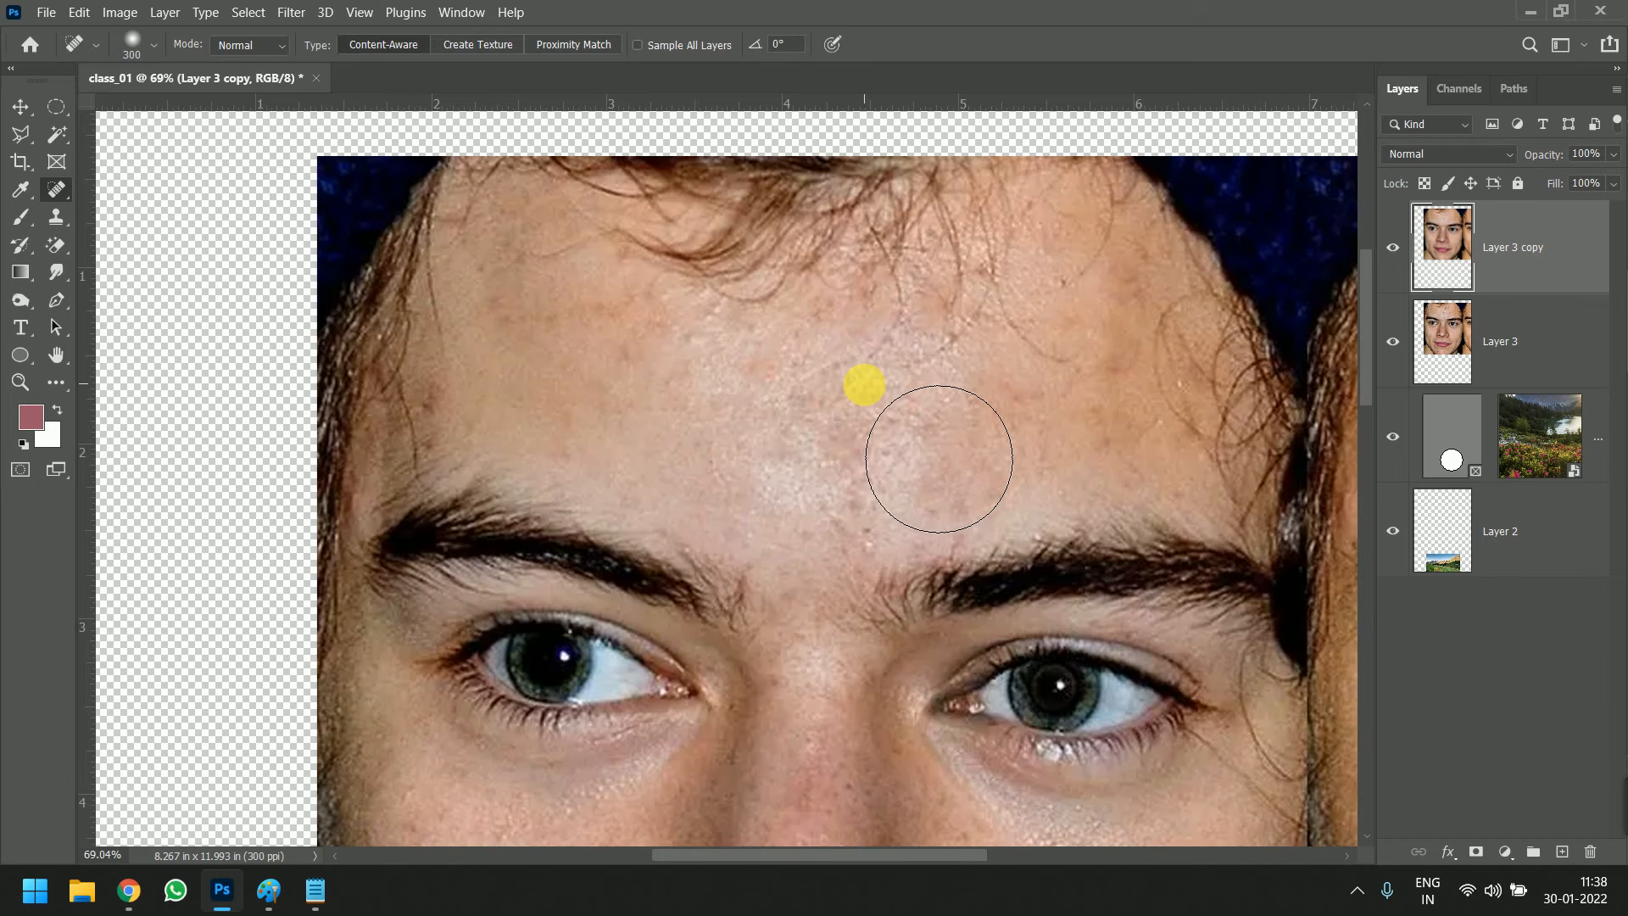
Reduce the Spot Healing Brush diameter to 43 px and heal small spots on the left part of the forehead
alt+right_click(864, 385)
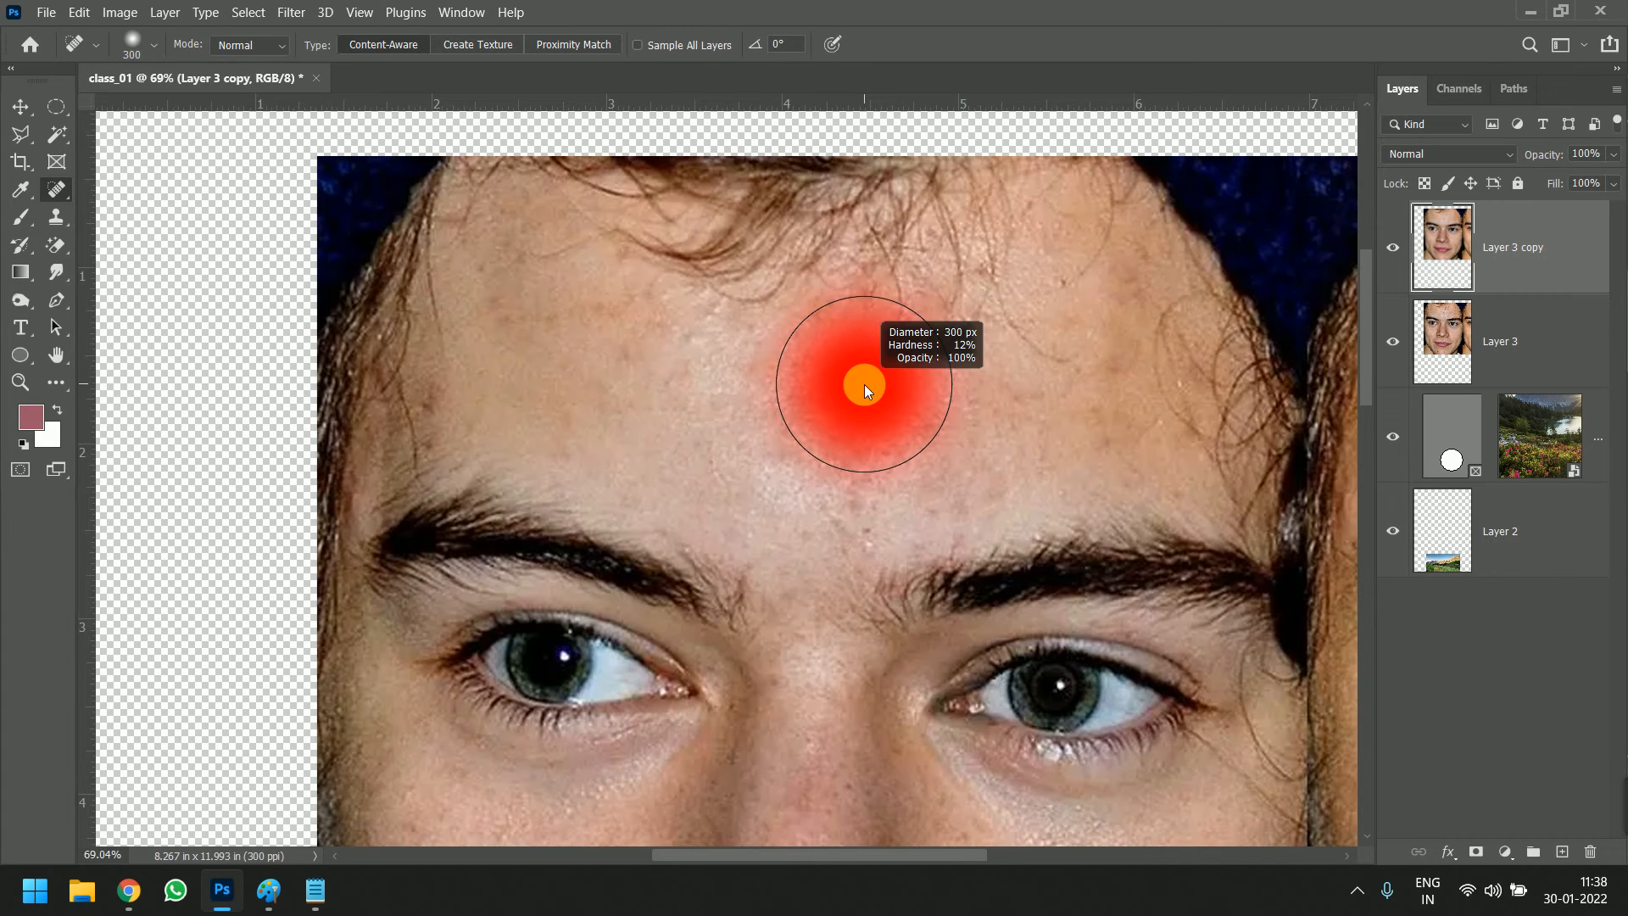
mouse_move(863, 384)
mouse_down()
mouse_move(1113, 411)
mouse_move(772, 394)
mouse_up()
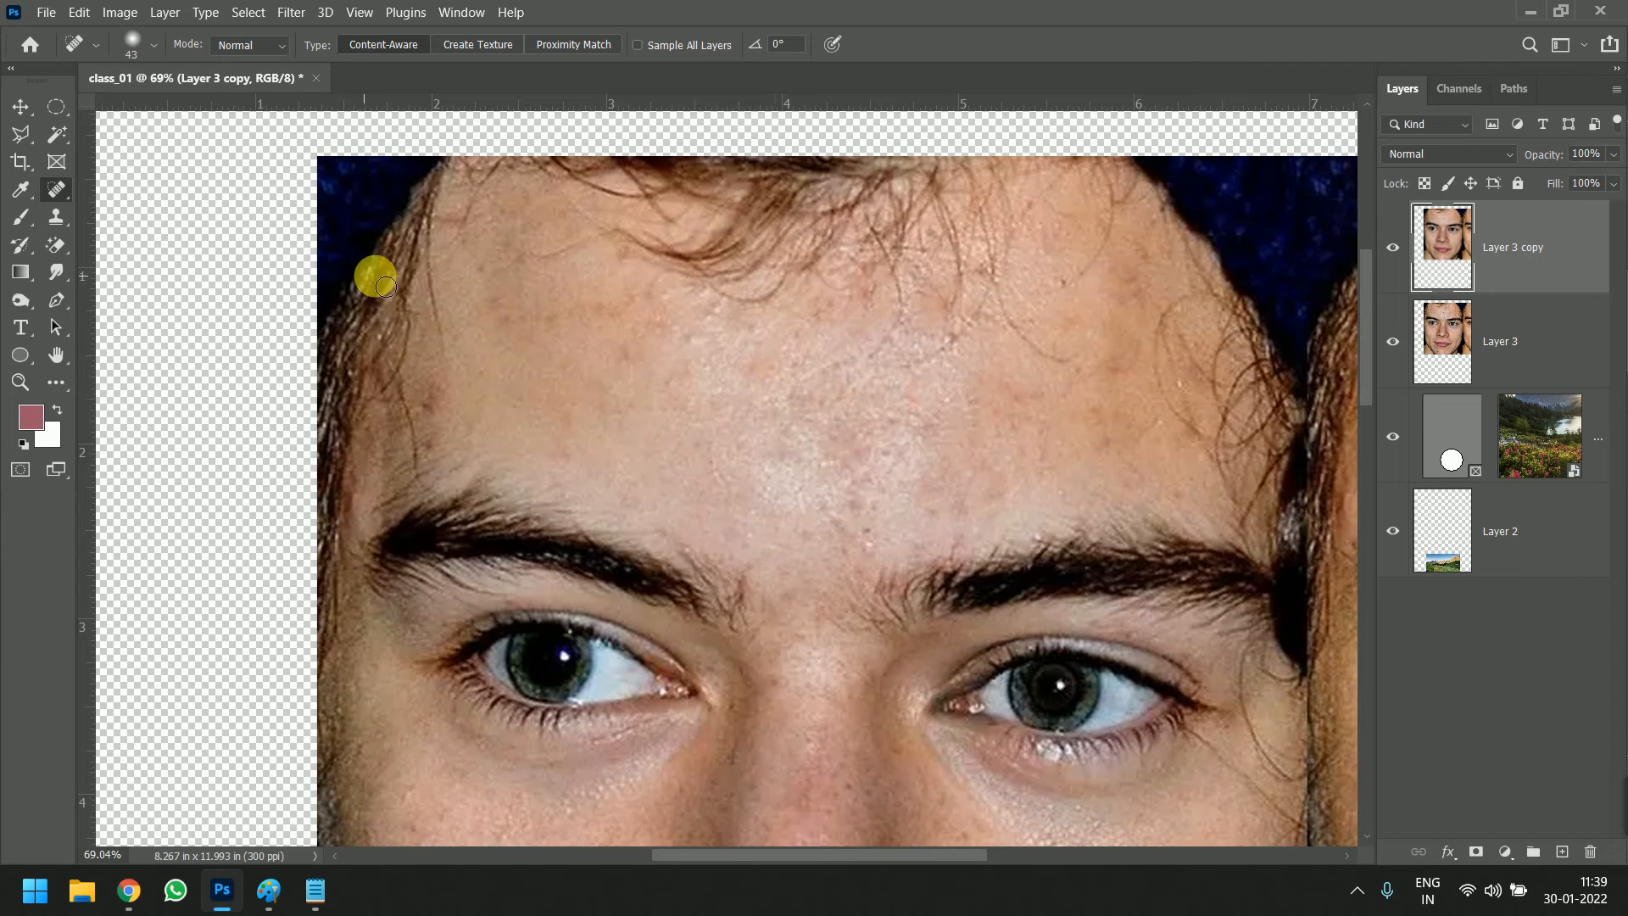
scroll(466, 278, up, 1)
scroll(483, 280, up, 1)
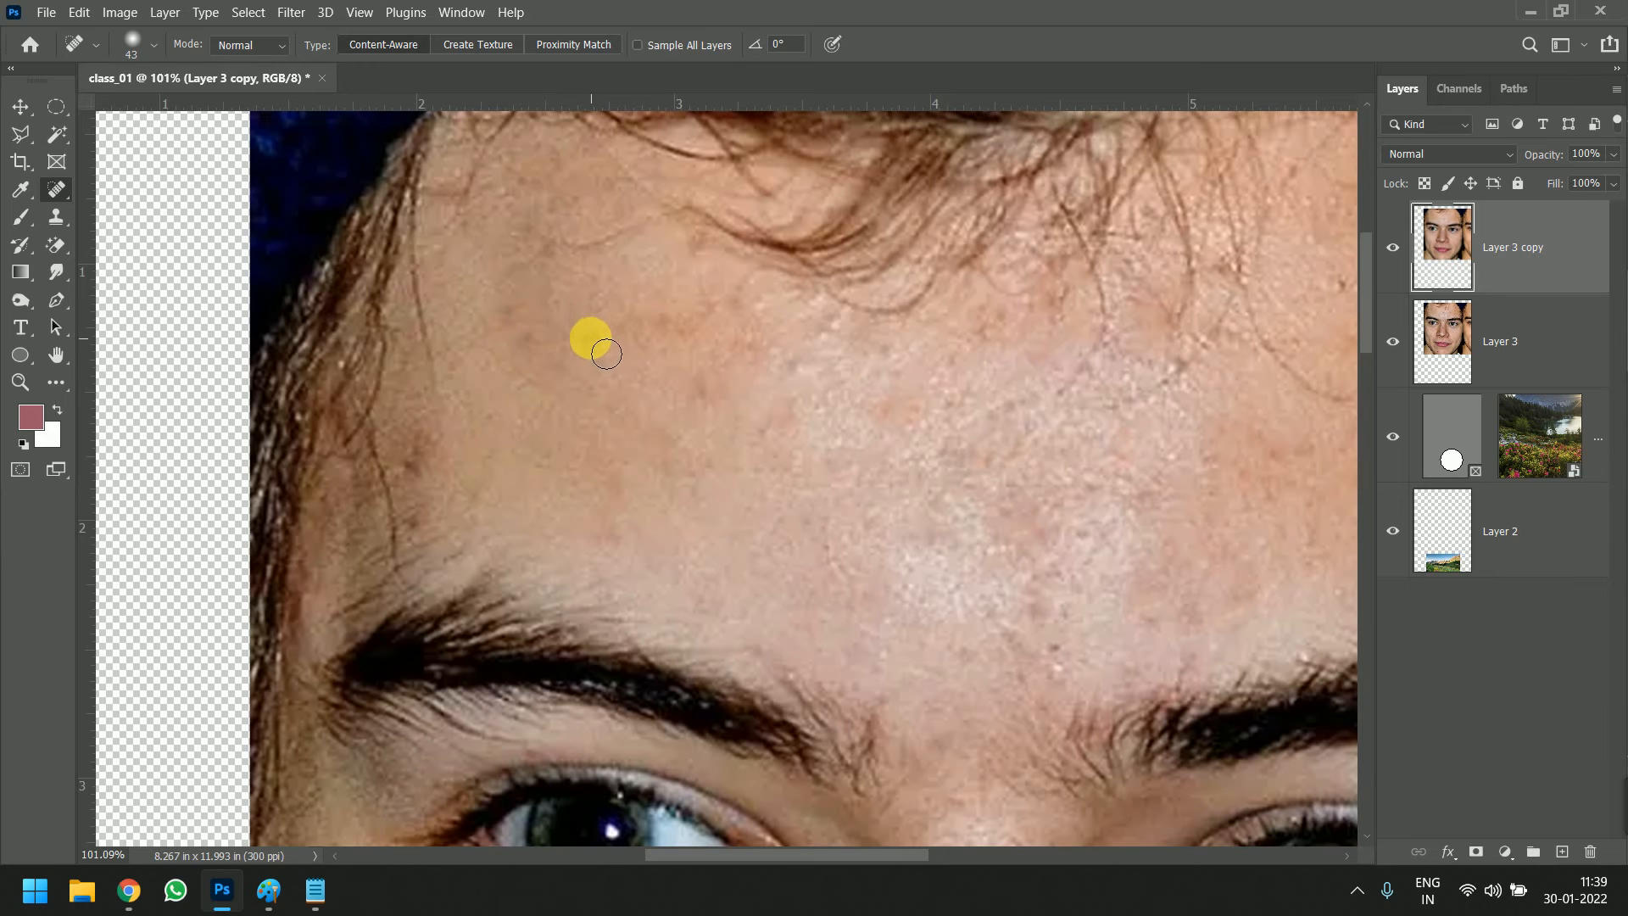
click(524, 341)
click(500, 313)
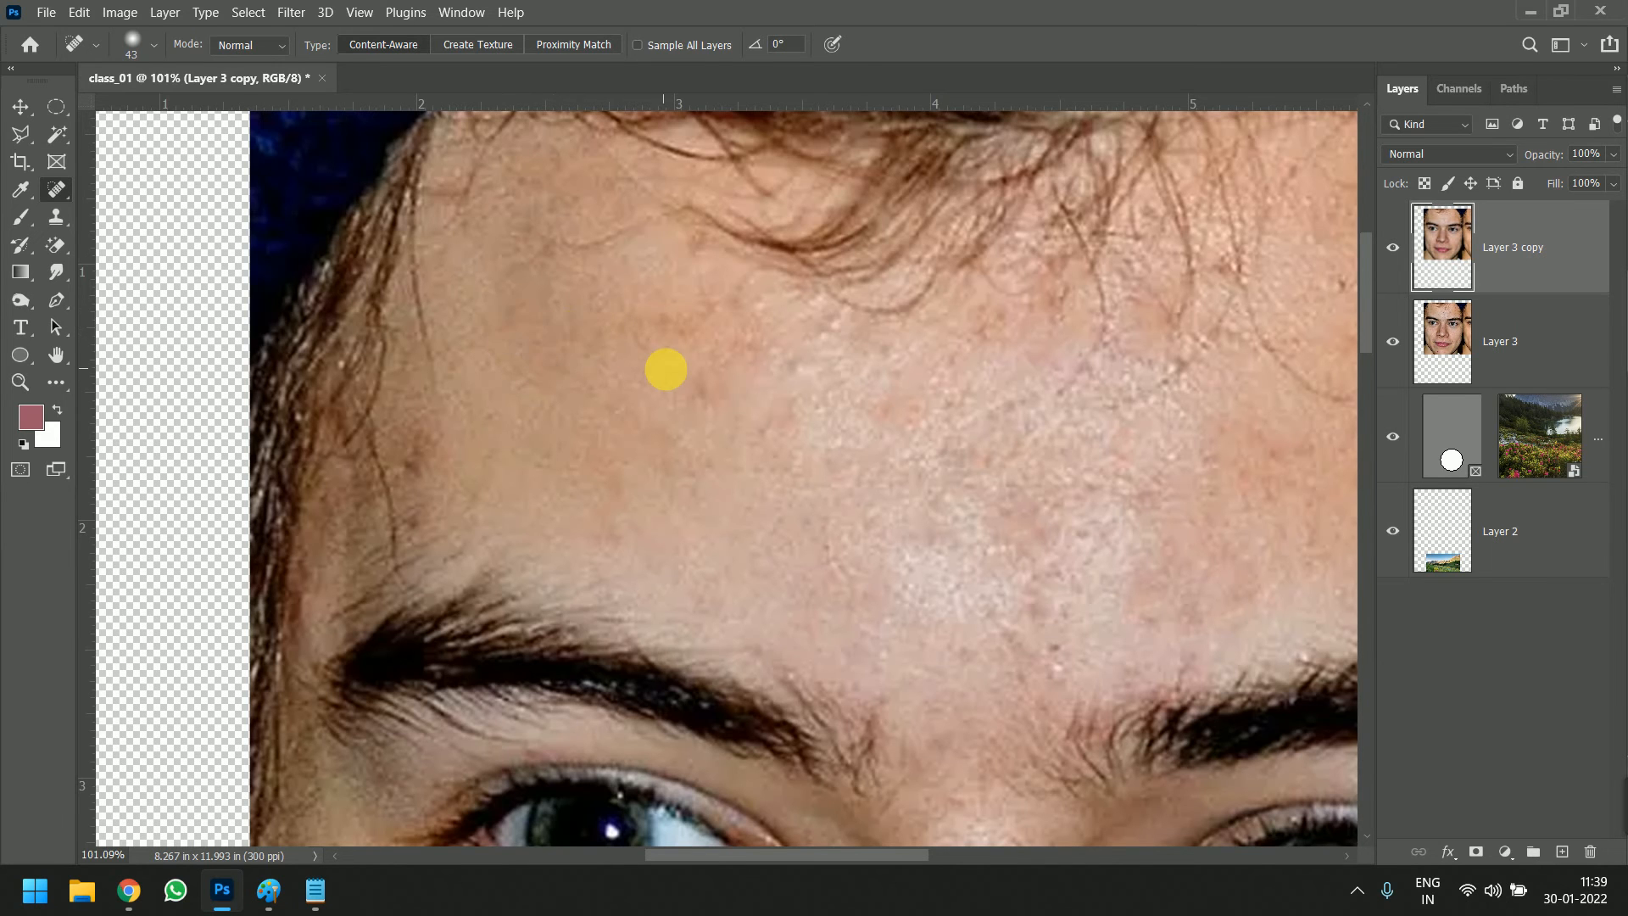
Compare the face before and after retouching by hiding and showing Layer 3 copy
scroll(667, 369, down, 5)
scroll(780, 543, up, 1)
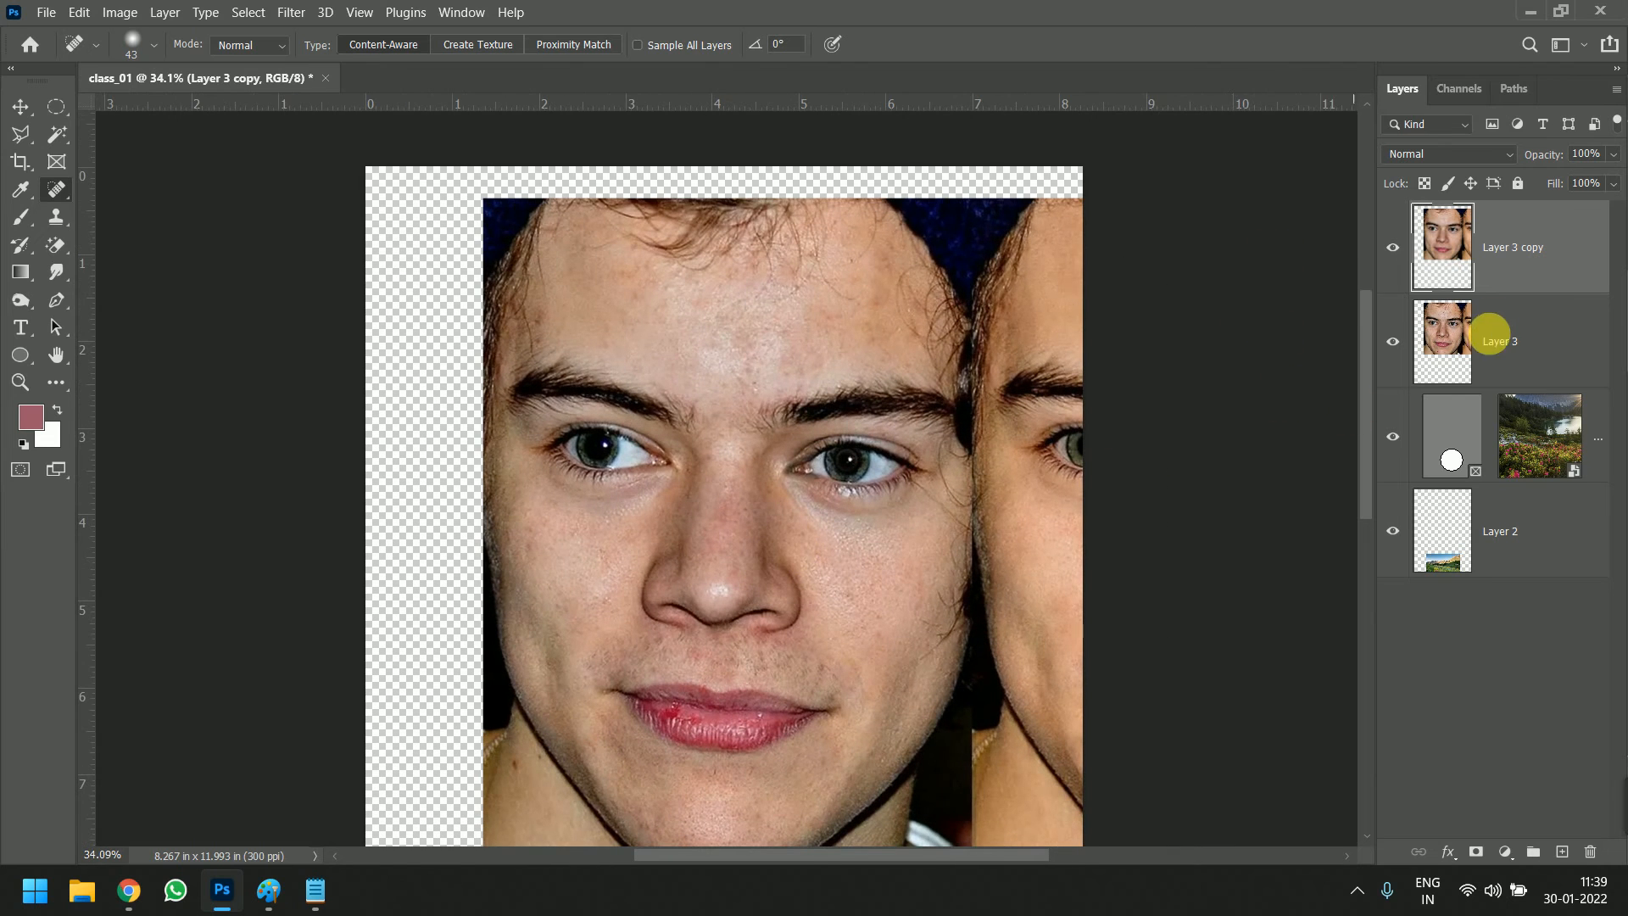
click(1393, 247)
click(1393, 248)
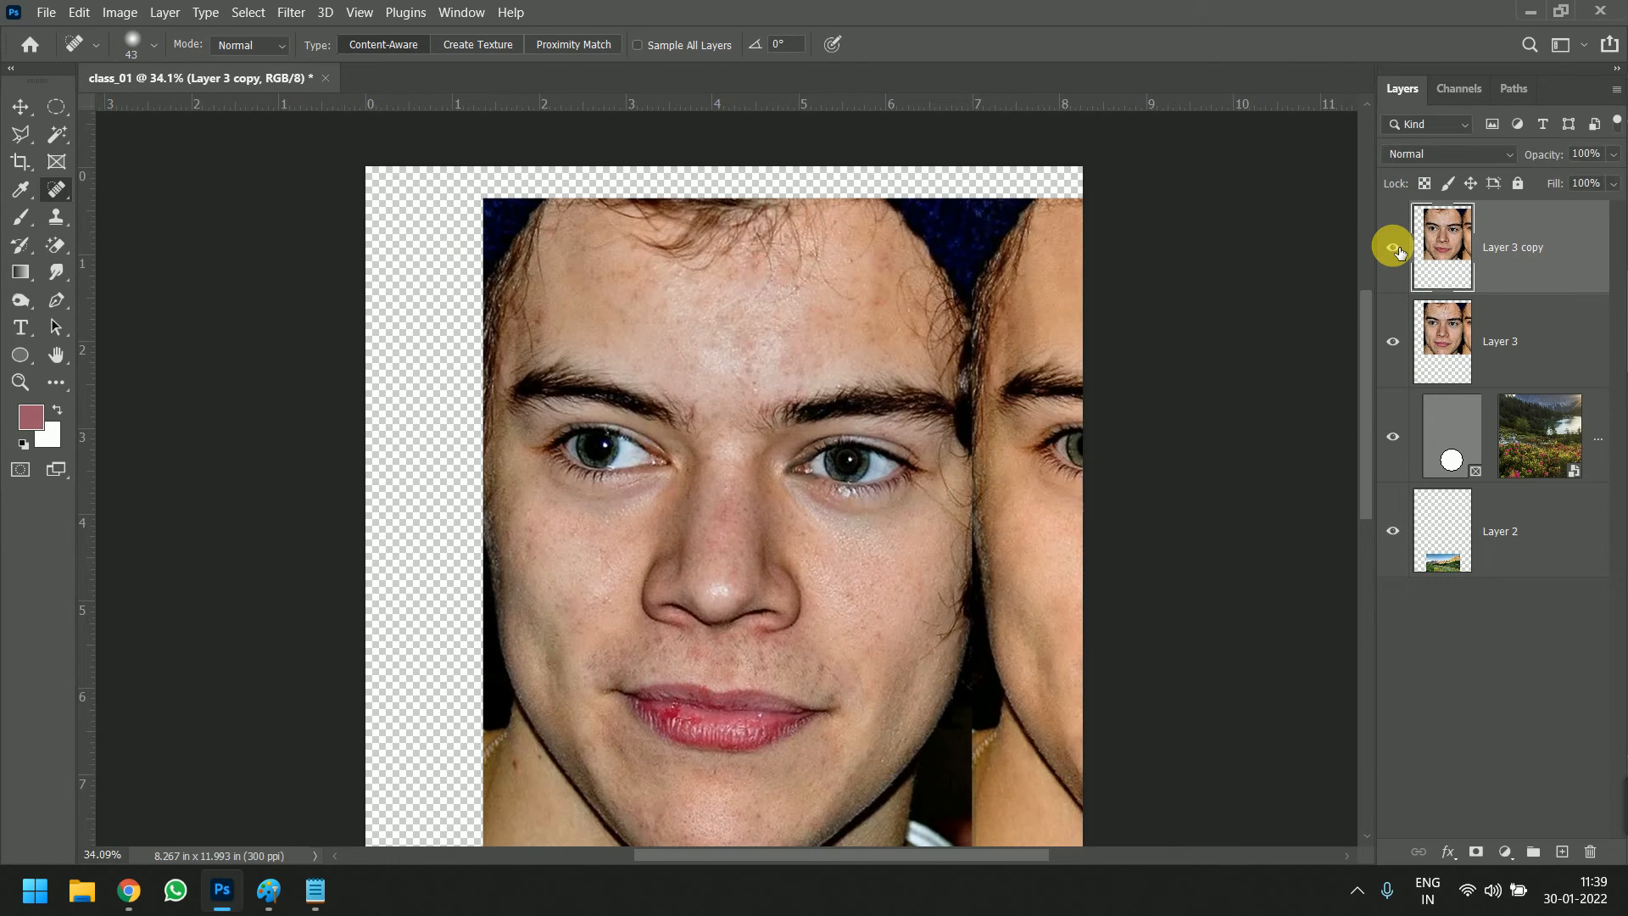
click(1393, 247)
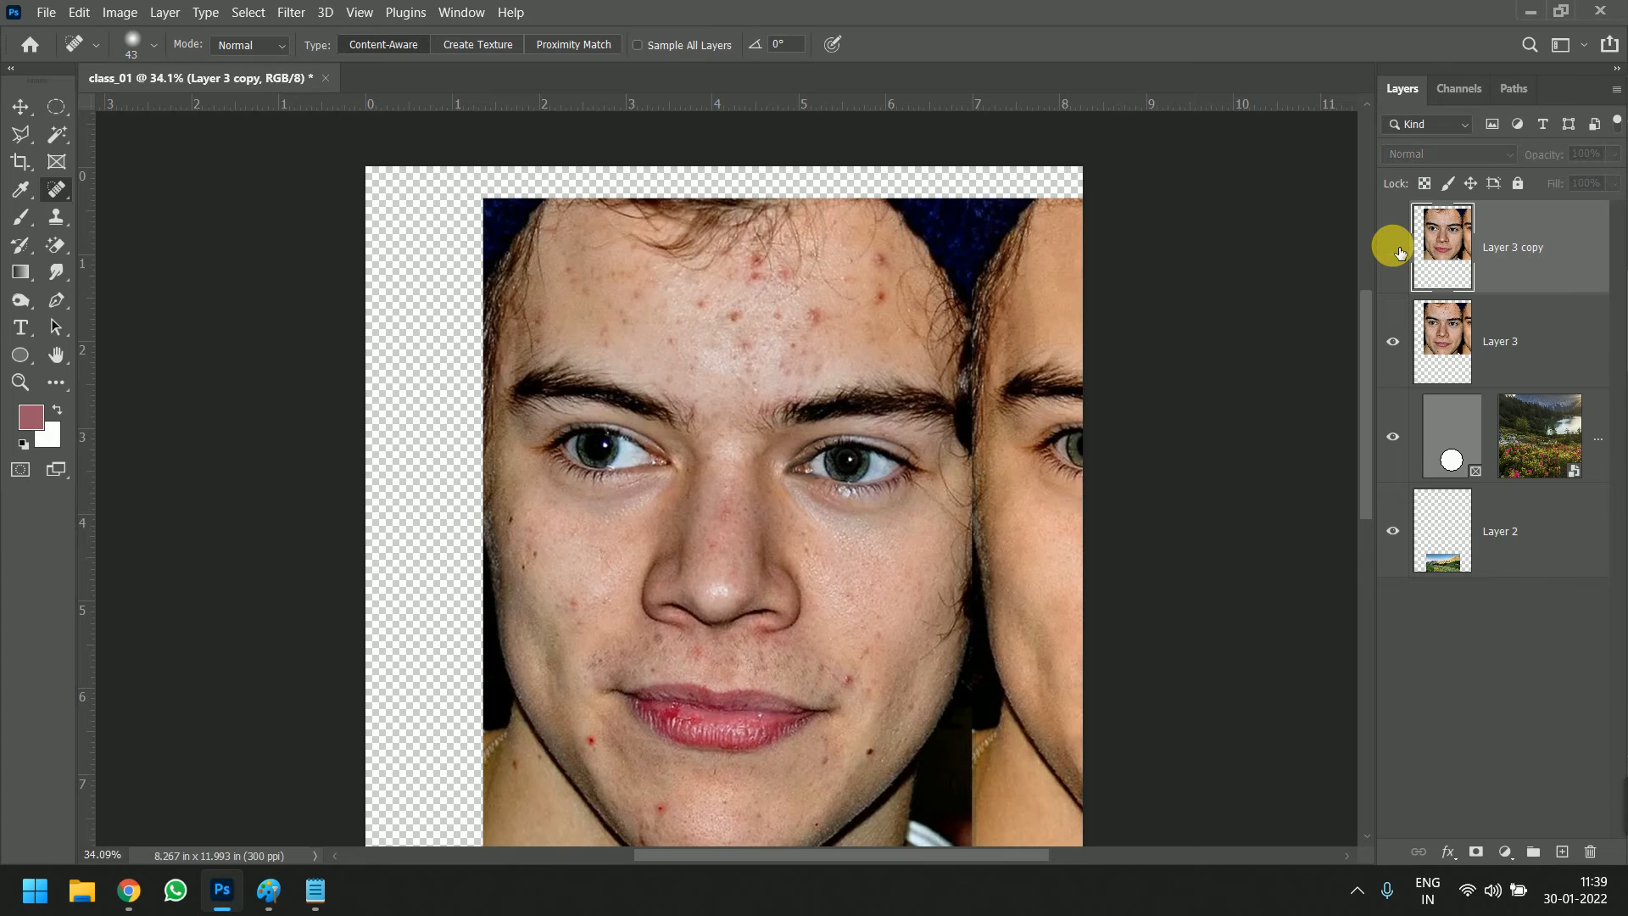
click(1393, 246)
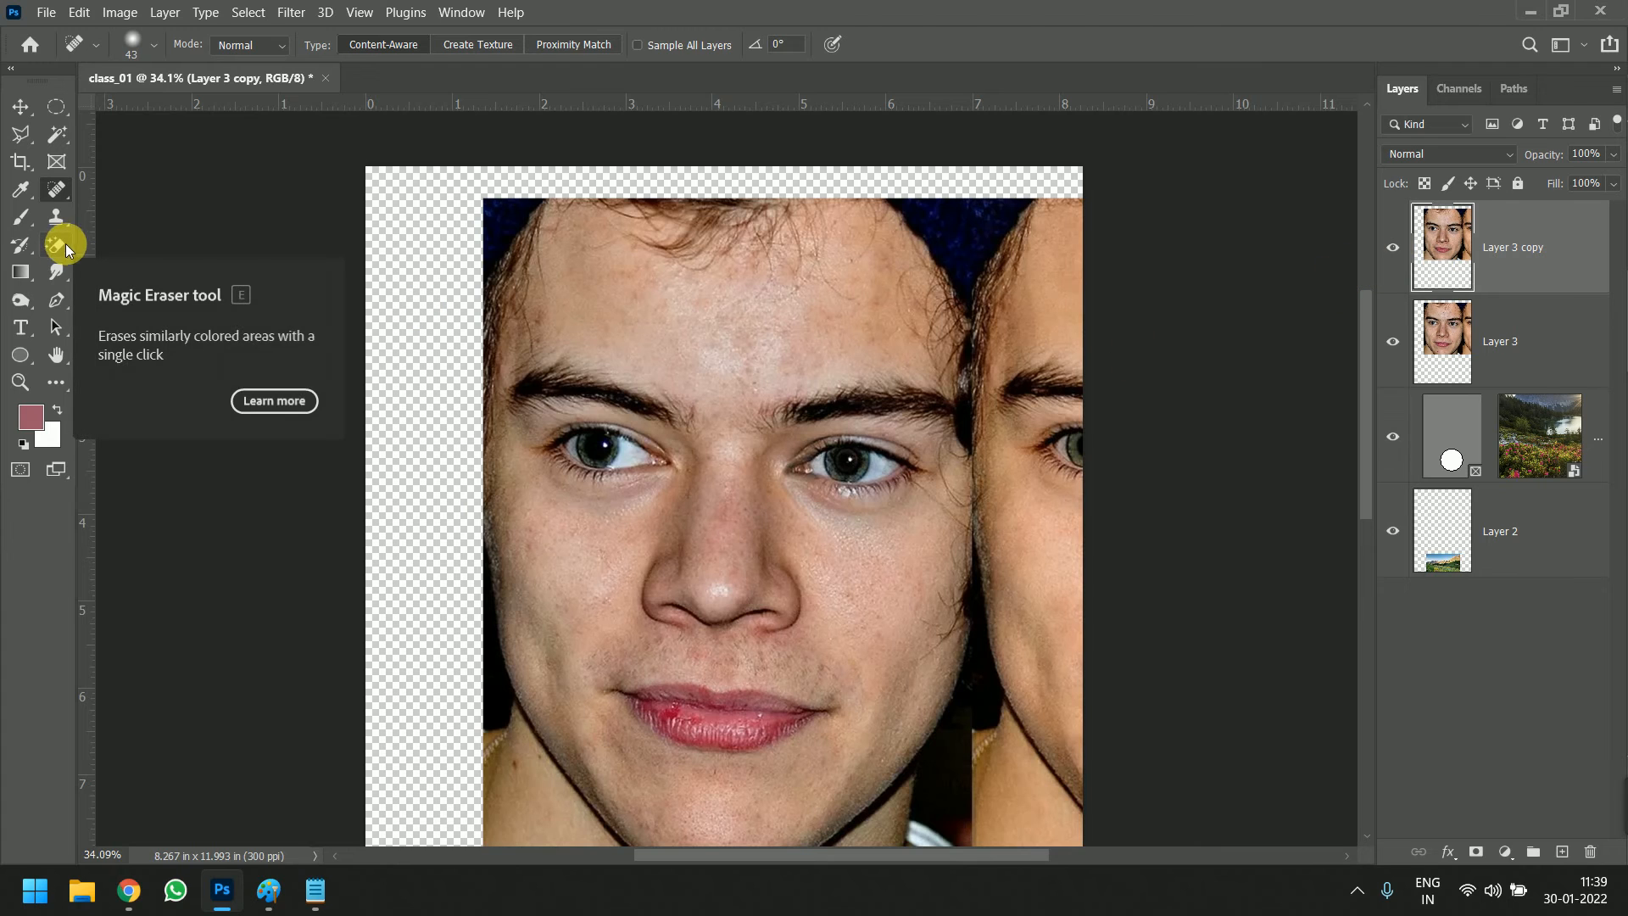
Switch to the Healing Brush Tool and enlarge its brush to 98 px over the eye at the image's left
right_click(56, 188)
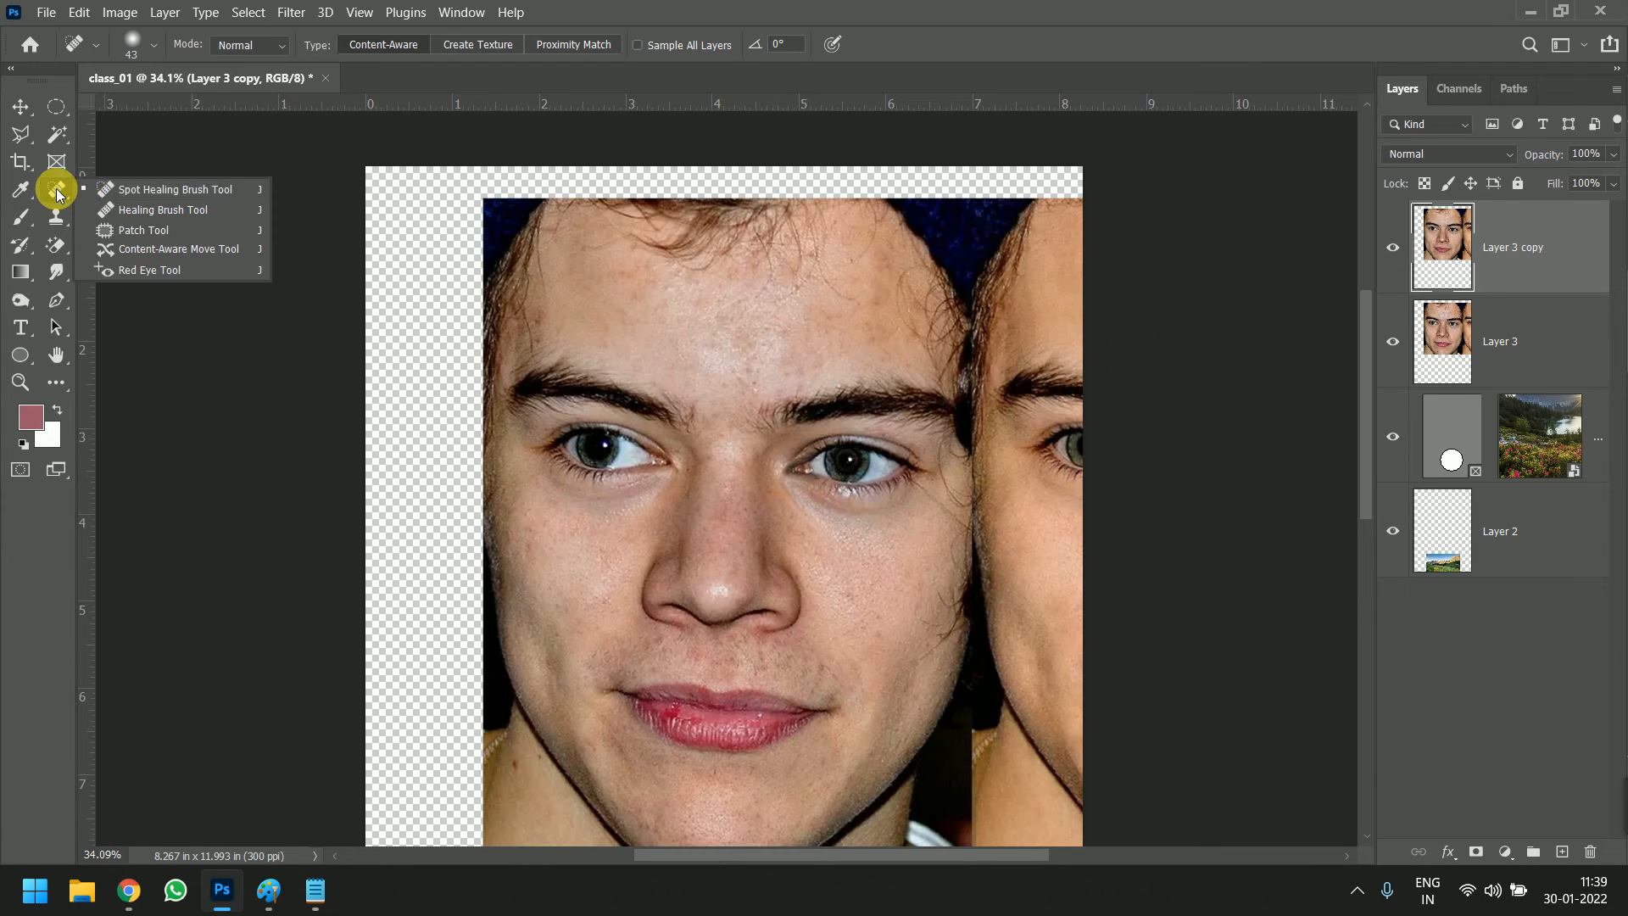
click(130, 210)
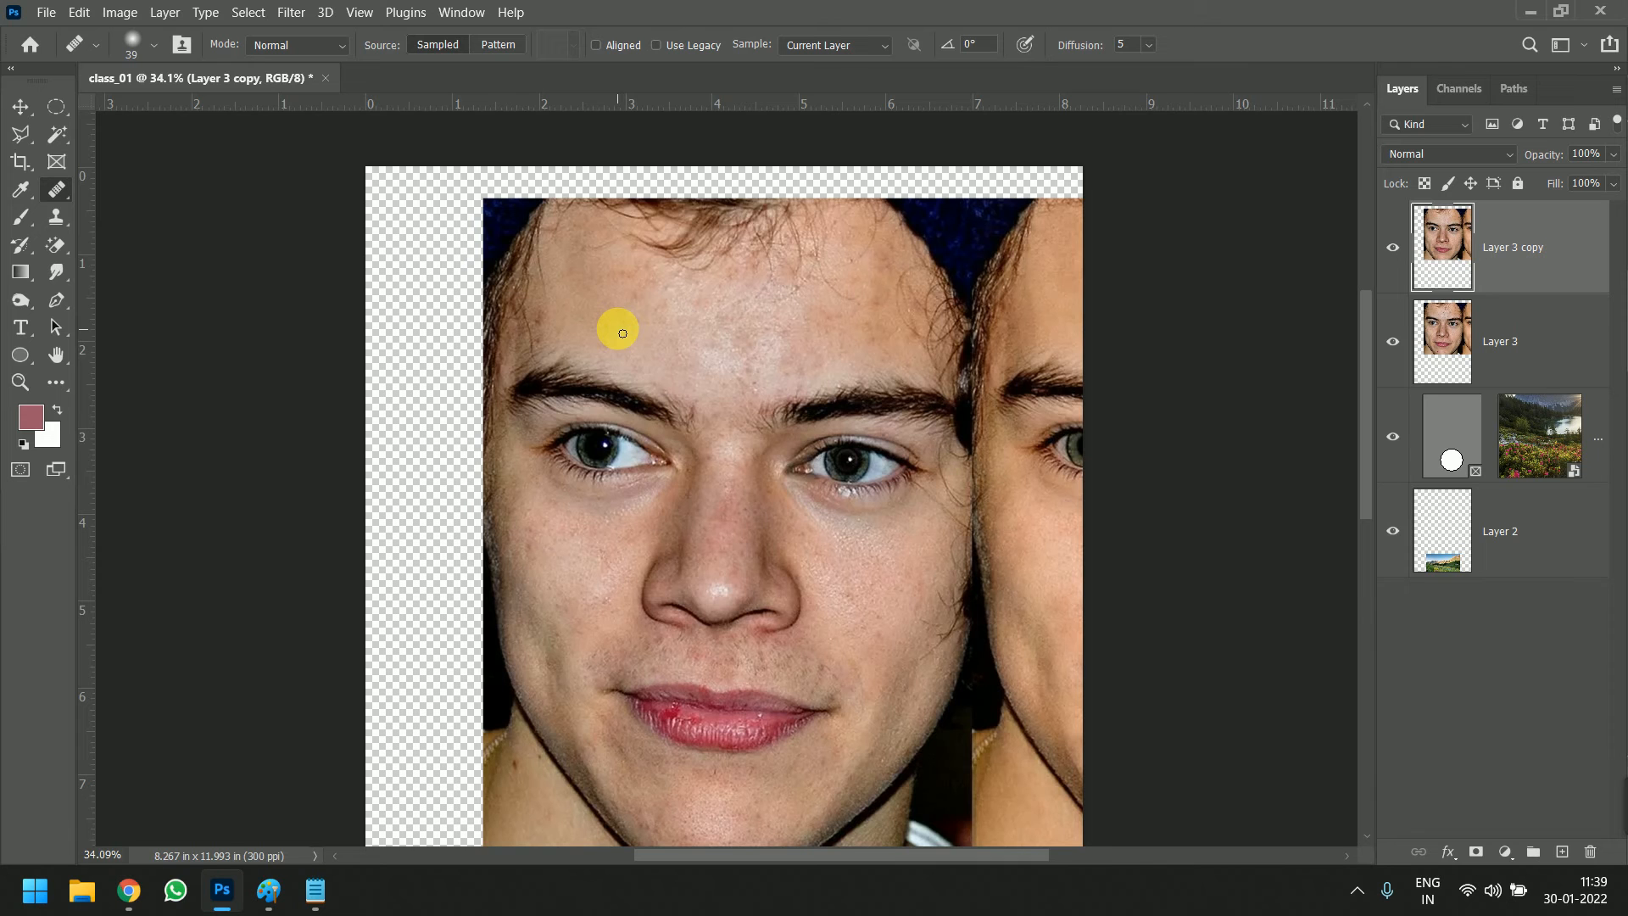
scroll(625, 340, up, 3)
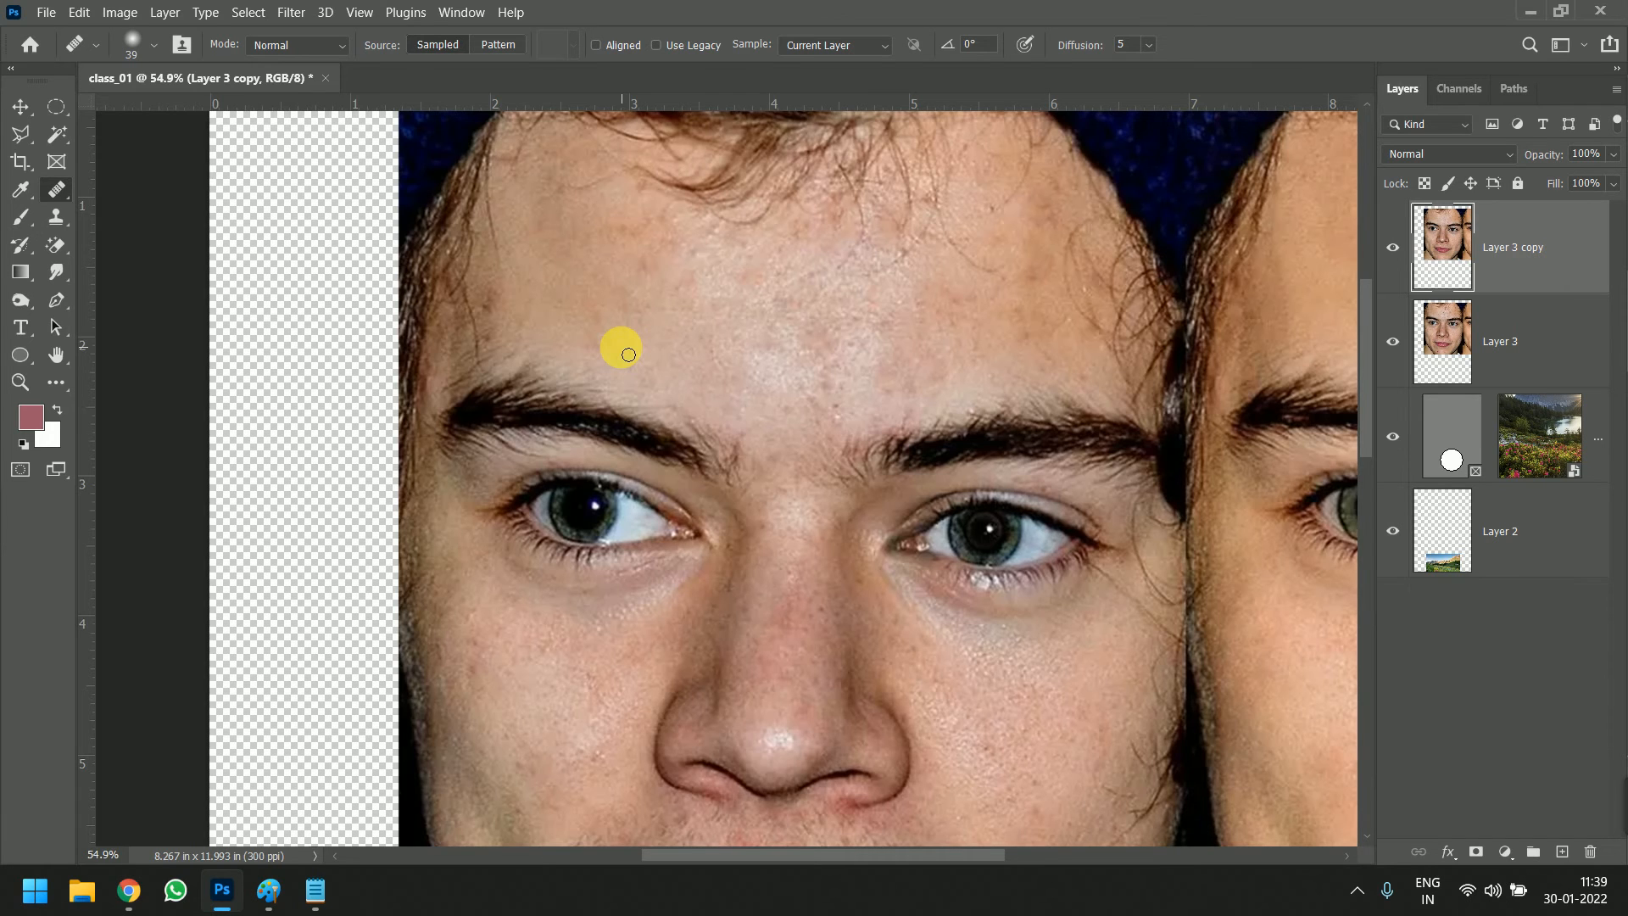
scroll(734, 291, down, 3)
scroll(709, 430, up, 3)
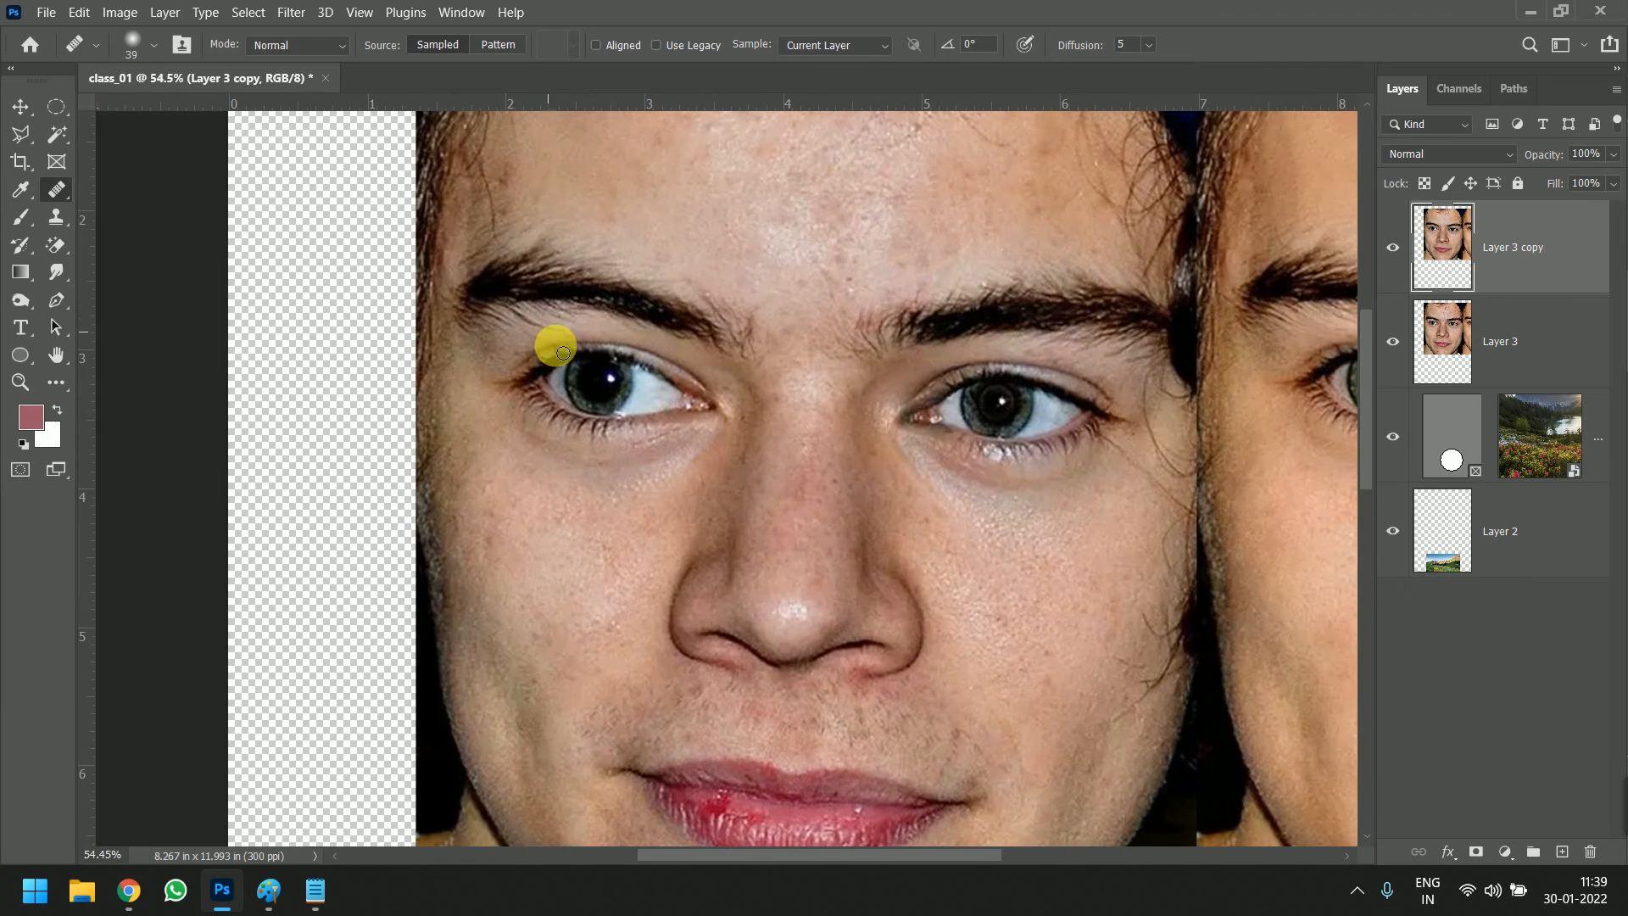
key(alt)
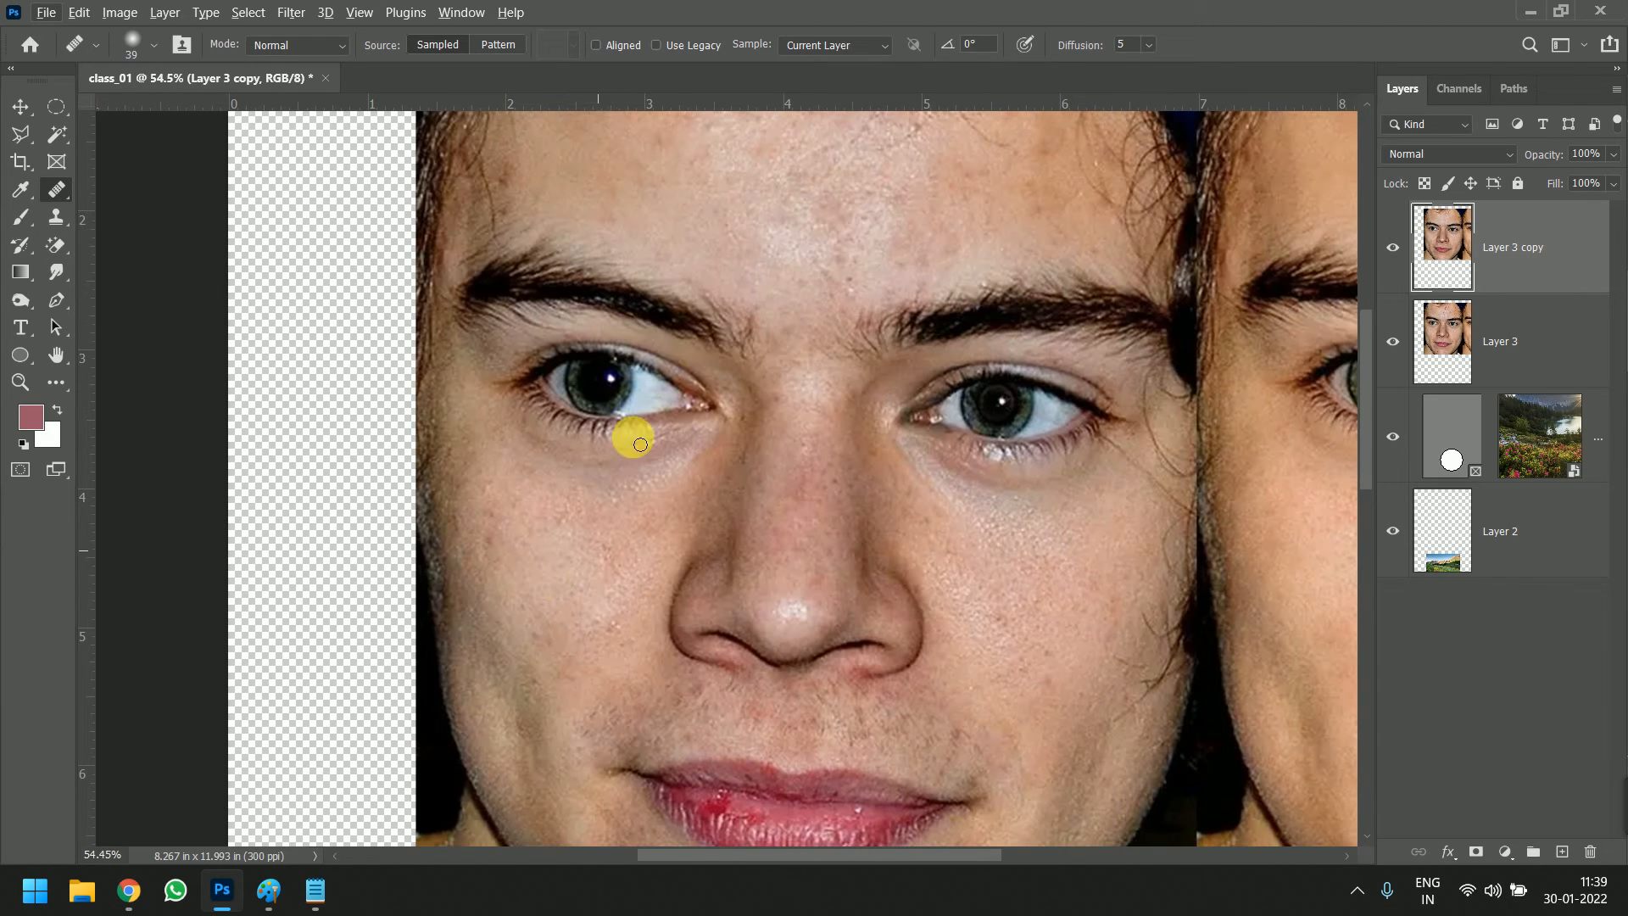
key(alt)
drag(613, 387, 627, 386)
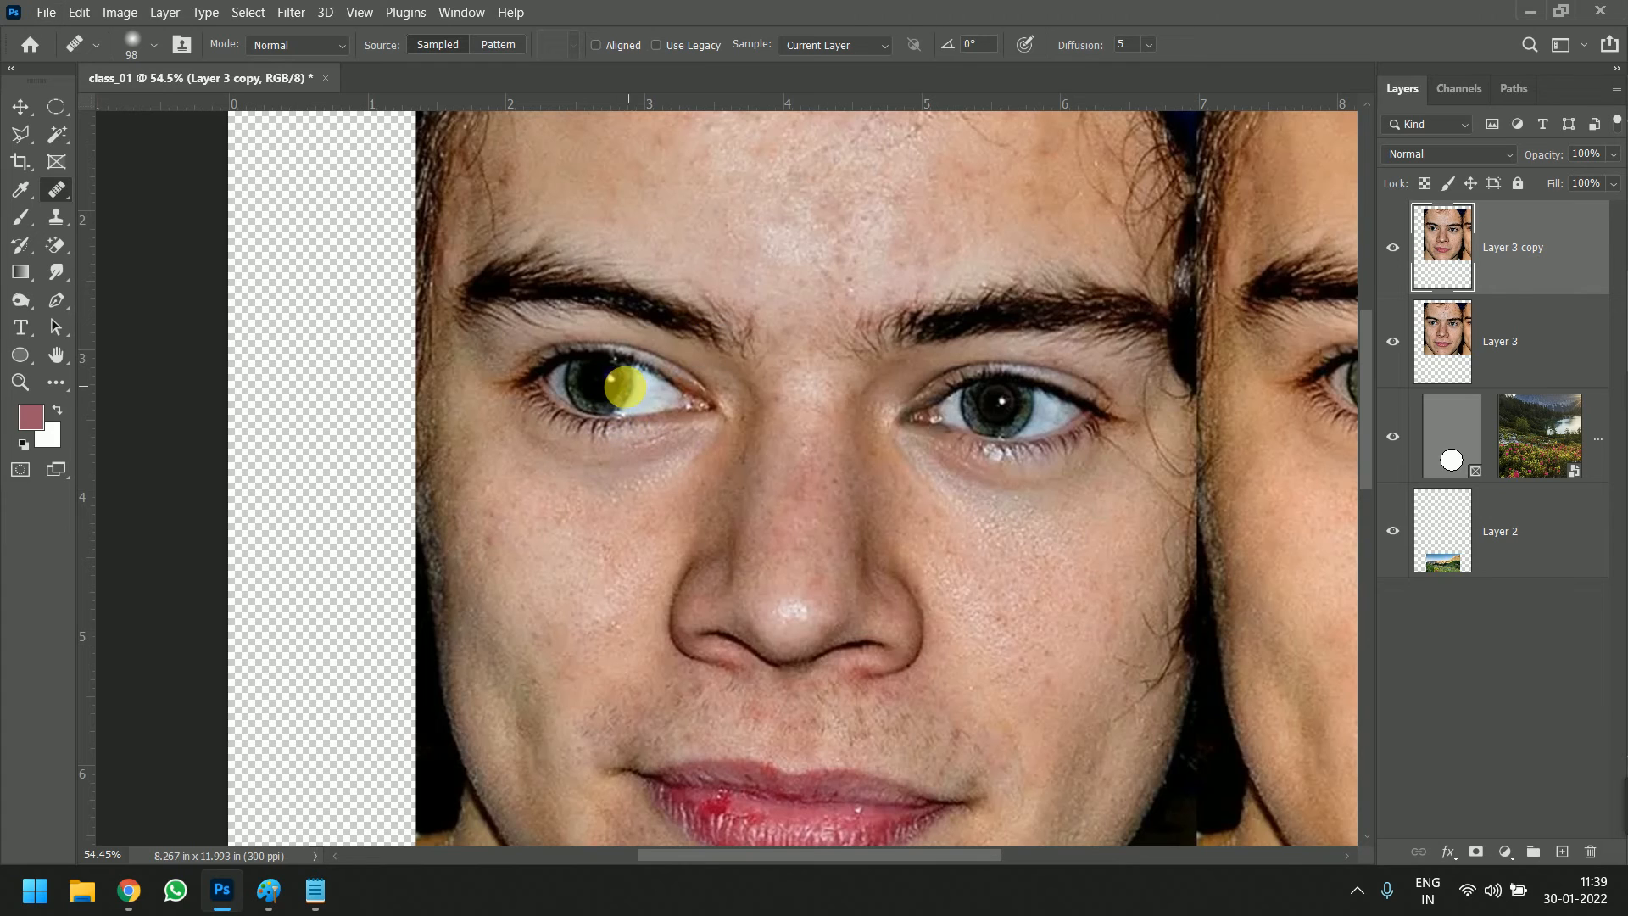
Sample the iris of the left-hand eye and paint a copy of the eye onto the cheek below it
alt+click(612, 382)
key(alt)
alt+click(609, 385)
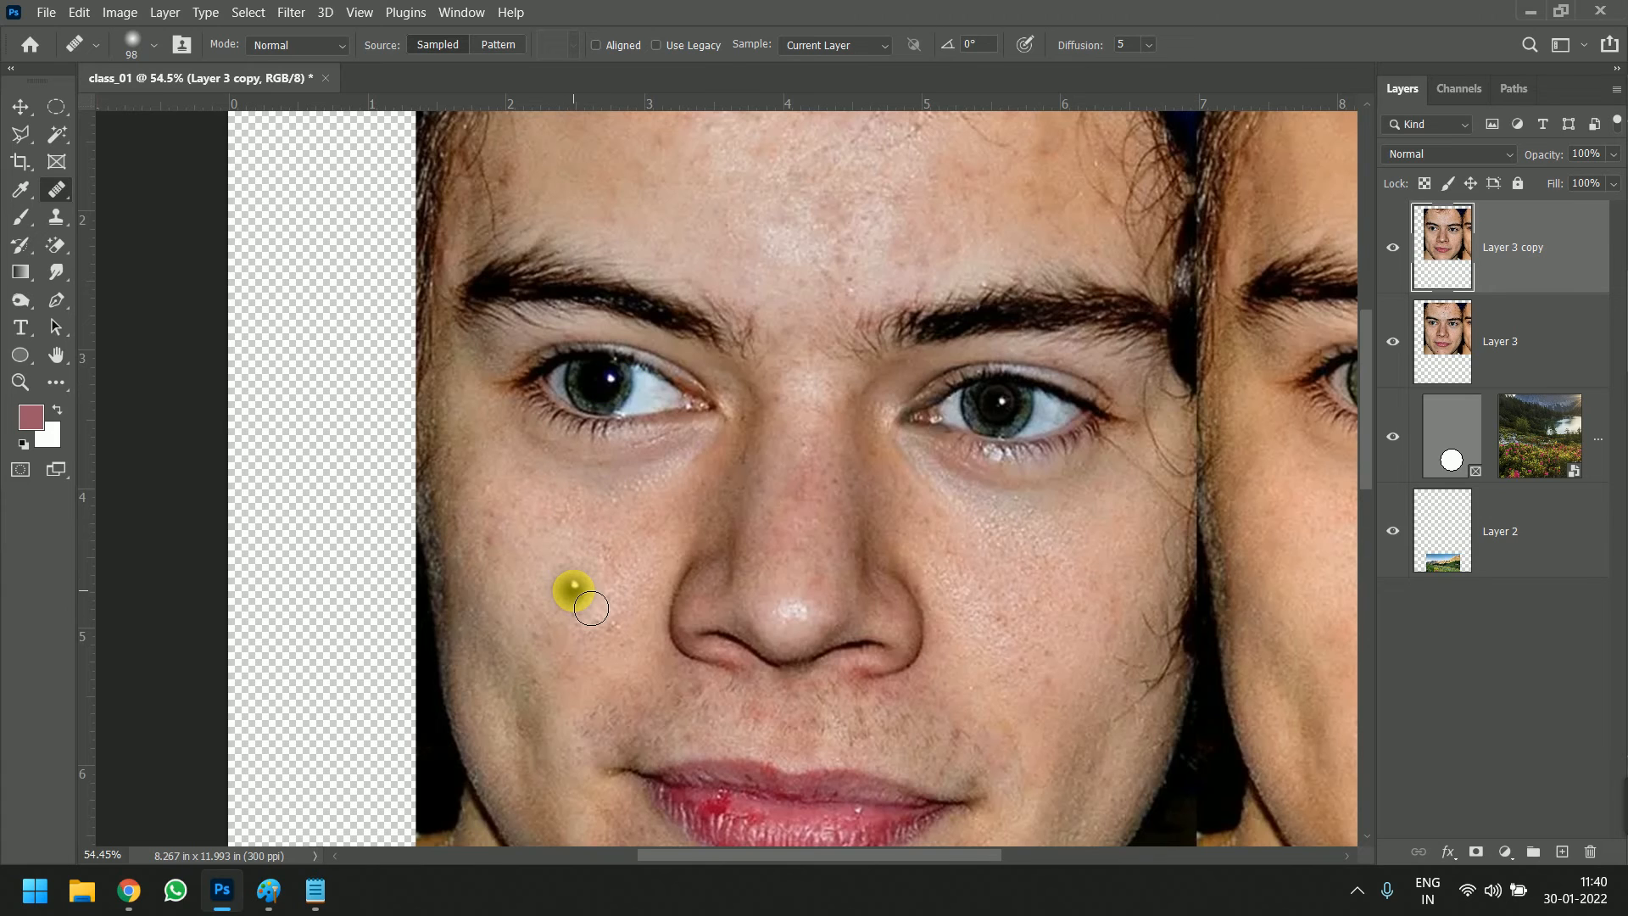
mouse_move(563, 577)
mouse_down()
mouse_move(539, 582)
mouse_move(560, 567)
mouse_move(571, 590)
mouse_move(541, 573)
mouse_move(570, 565)
mouse_move(623, 578)
mouse_move(552, 610)
mouse_move(512, 574)
mouse_move(504, 585)
mouse_move(579, 616)
mouse_move(637, 598)
mouse_move(648, 610)
mouse_move(547, 619)
mouse_move(623, 628)
mouse_move(485, 609)
mouse_move(550, 564)
mouse_move(655, 580)
mouse_move(663, 603)
mouse_move(509, 570)
mouse_move(708, 547)
mouse_up()
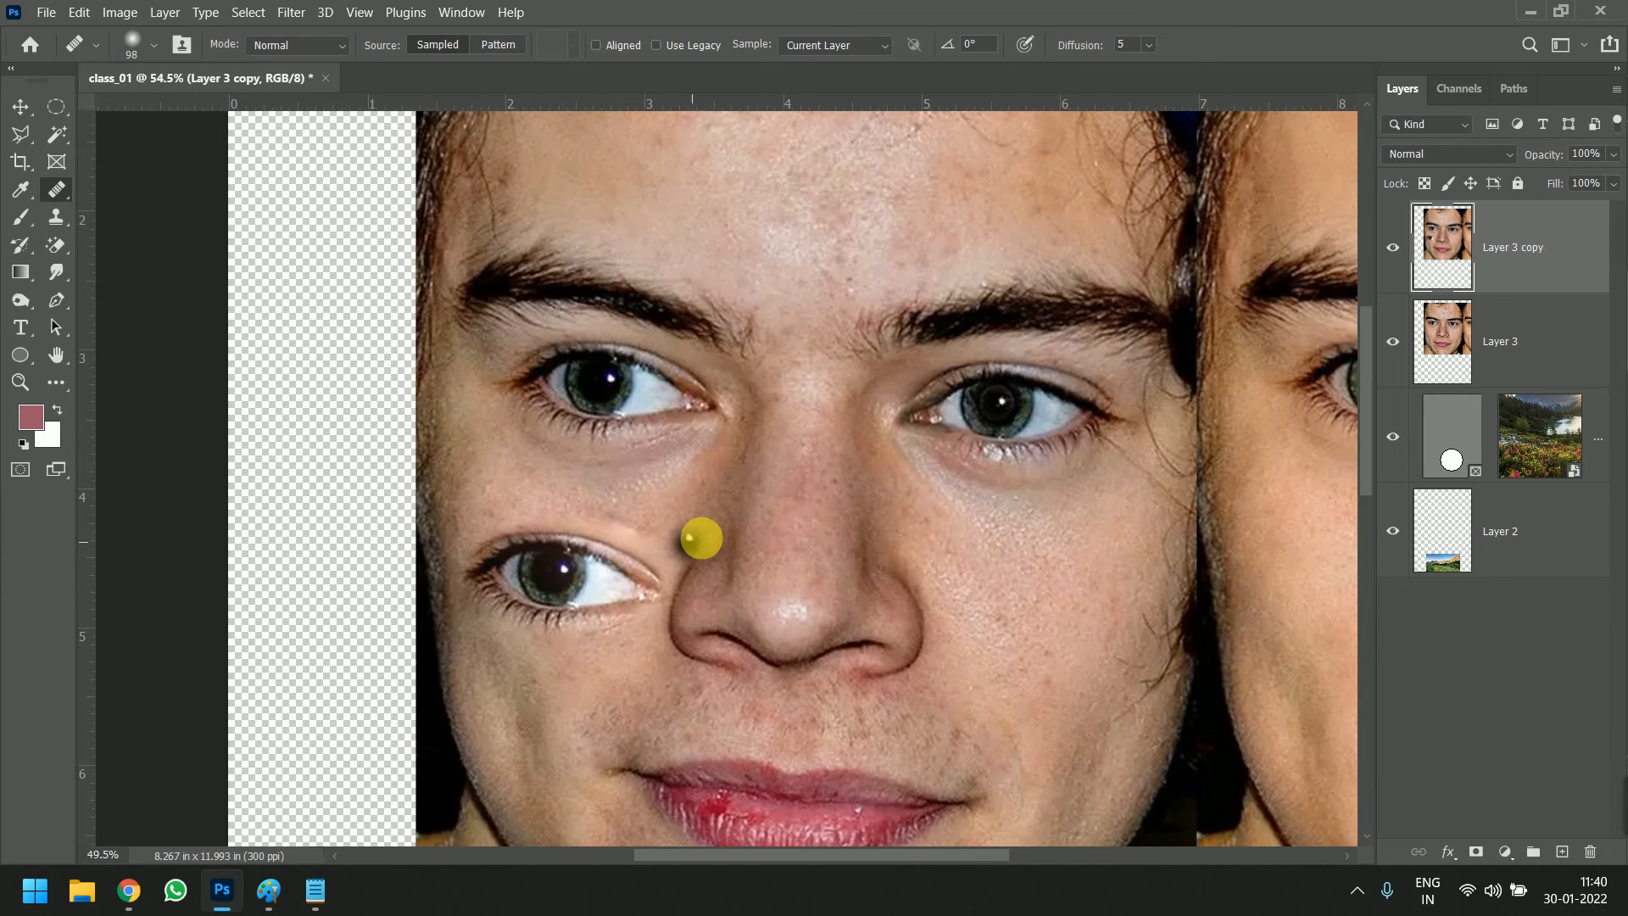
Sample the lips with the Healing Brush and paint a copy of them across the middle of the forehead
scroll(708, 547, down, 5)
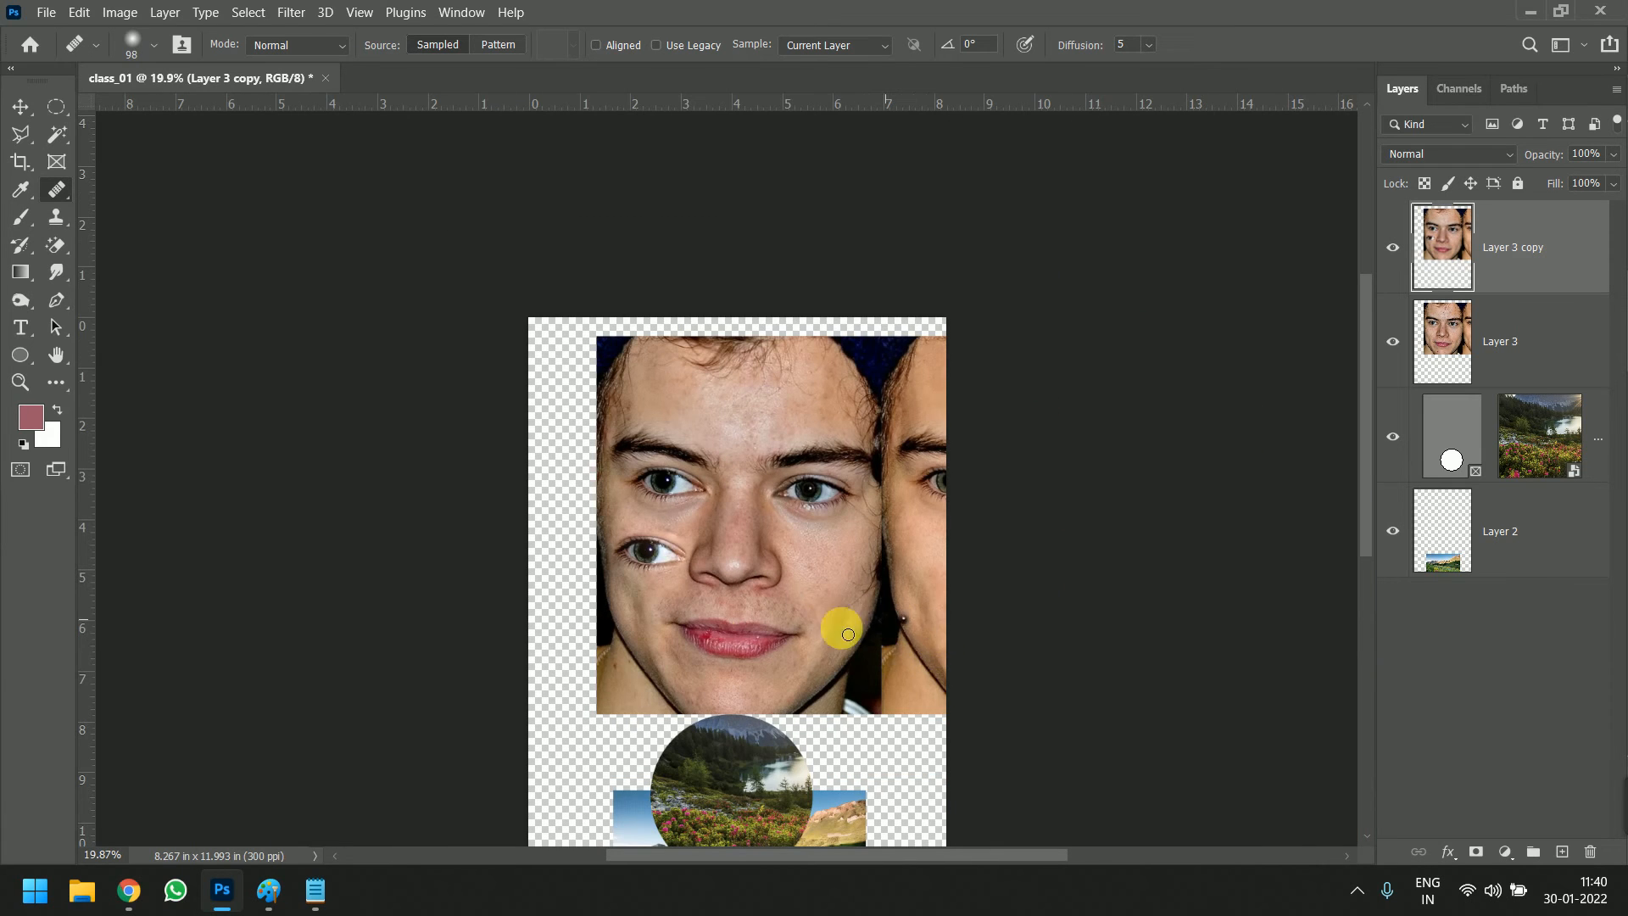
scroll(683, 646, up, 2)
scroll(686, 645, up, 2)
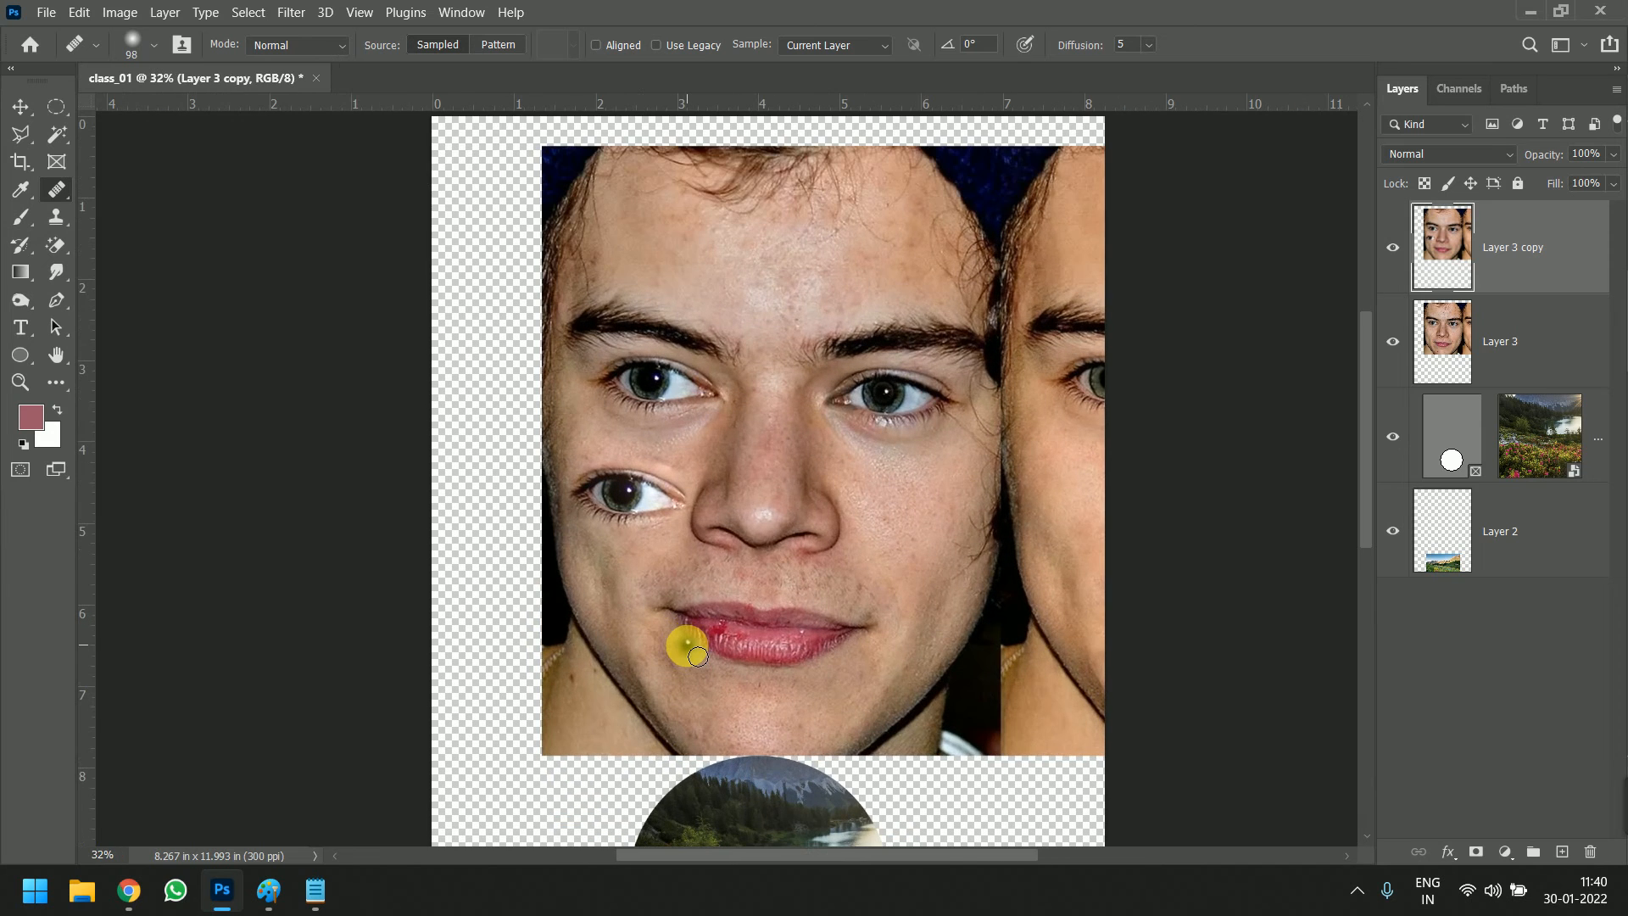
alt+click(755, 631)
mouse_move(781, 261)
mouse_down()
mouse_move(773, 268)
mouse_move(835, 245)
mouse_move(859, 250)
mouse_move(816, 266)
mouse_move(869, 259)
mouse_move(913, 286)
mouse_move(817, 275)
mouse_move(868, 268)
mouse_move(867, 285)
mouse_move(776, 285)
mouse_move(734, 267)
mouse_move(784, 254)
mouse_move(722, 263)
mouse_move(749, 245)
mouse_move(820, 257)
mouse_move(697, 256)
mouse_move(717, 249)
mouse_move(758, 282)
mouse_move(727, 278)
mouse_move(800, 302)
mouse_move(858, 287)
mouse_move(790, 291)
mouse_move(732, 258)
mouse_move(802, 261)
mouse_move(721, 247)
mouse_move(858, 264)
mouse_up()
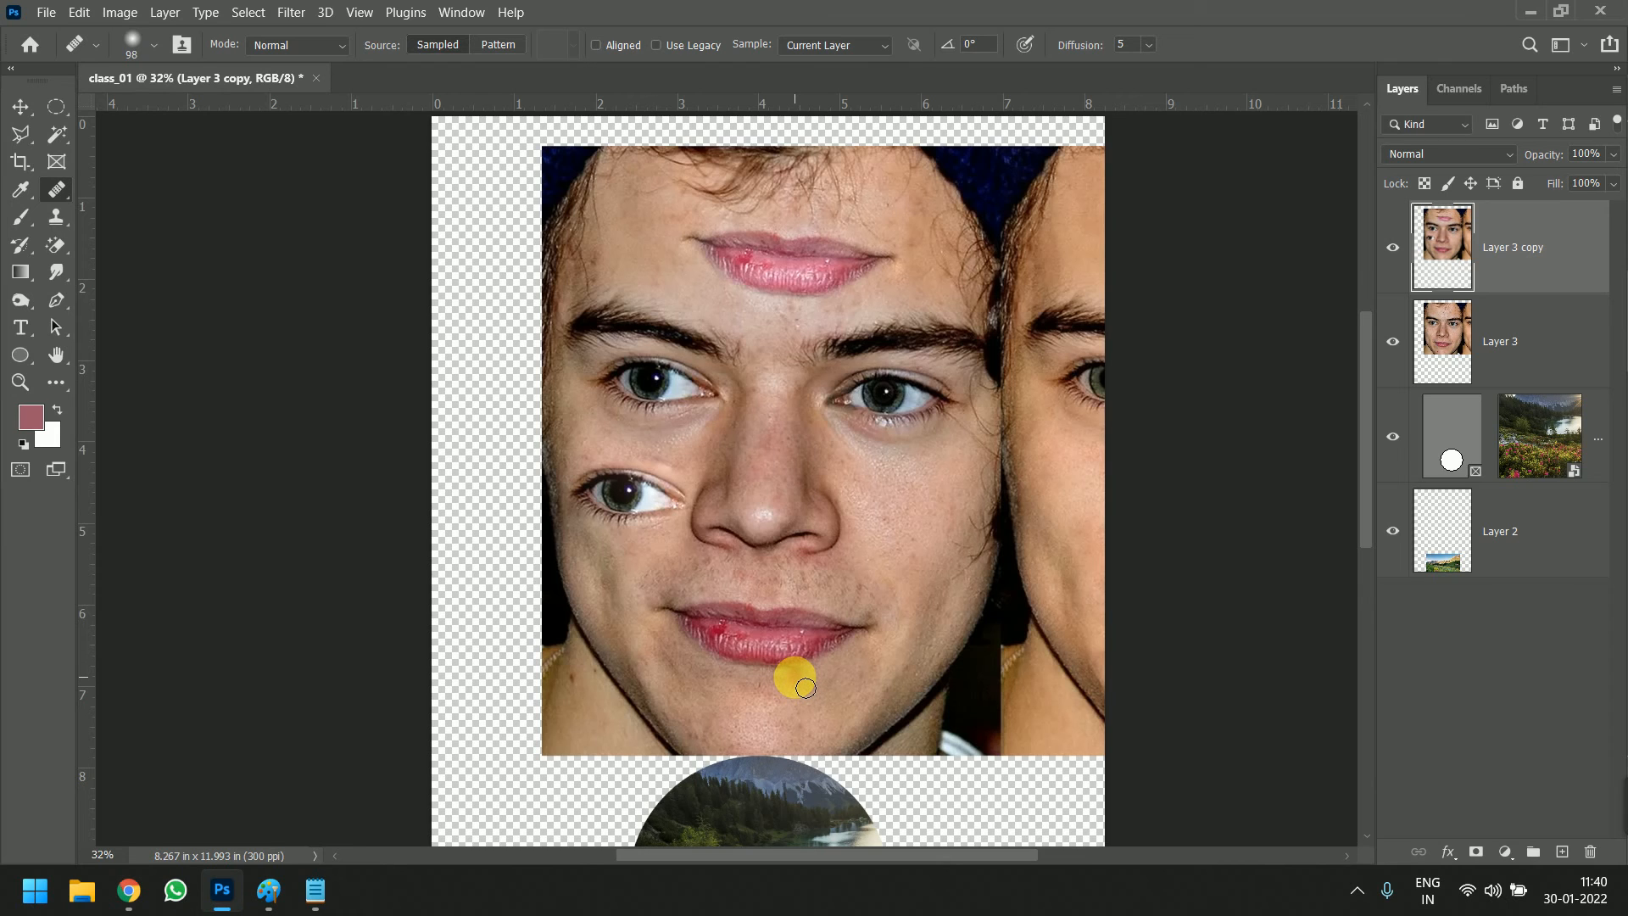
click(809, 200)
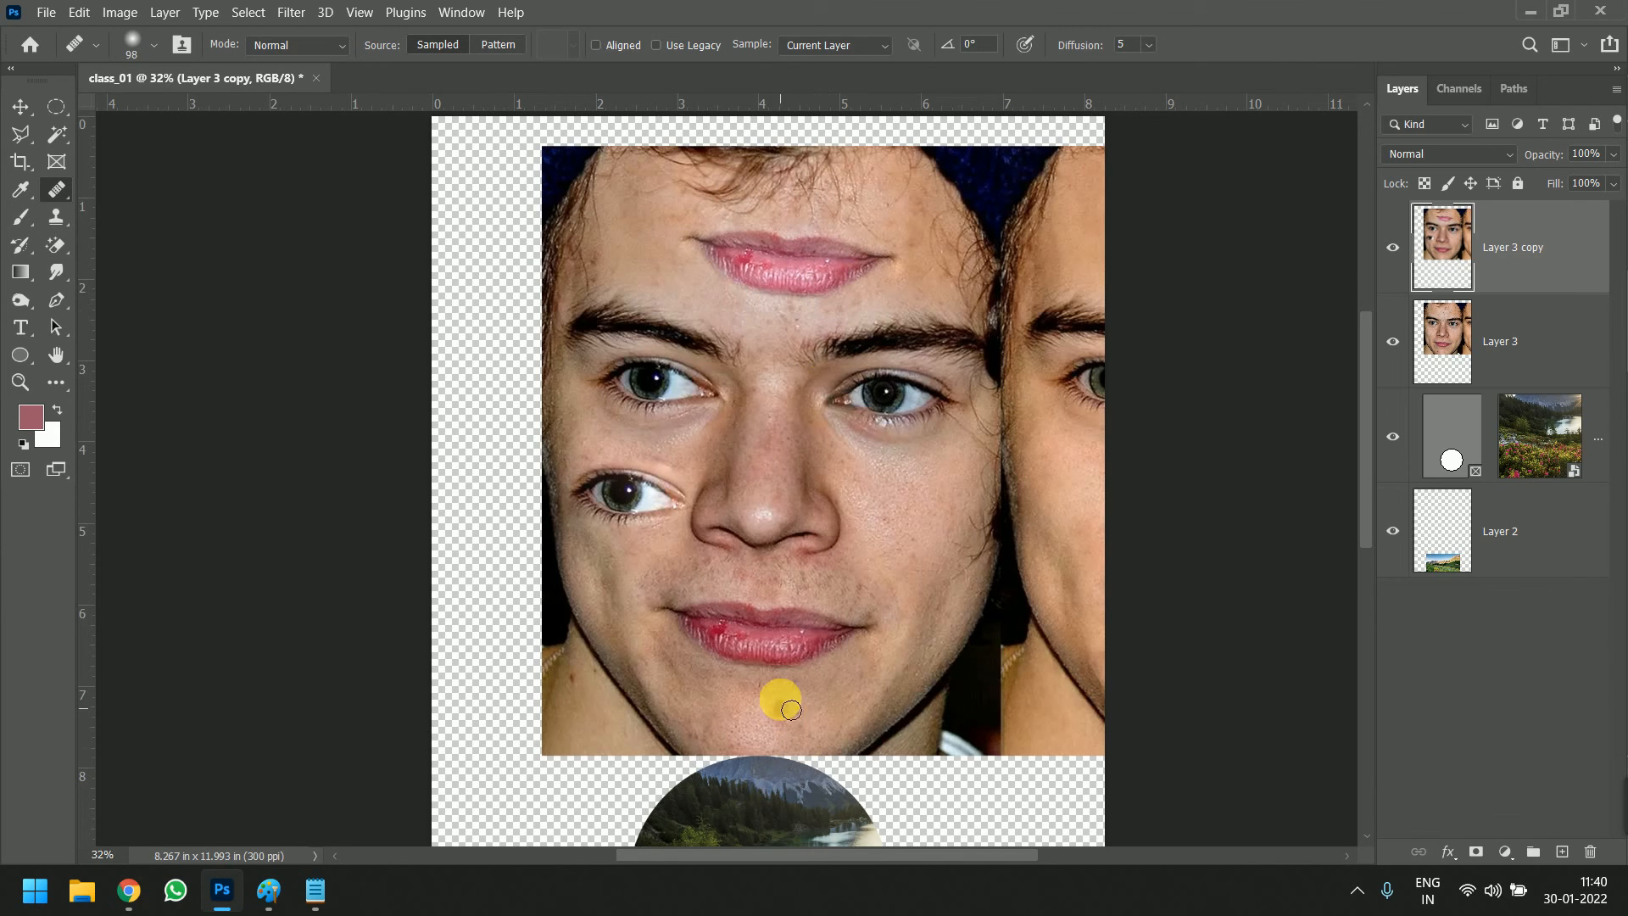
drag(813, 645, 800, 655)
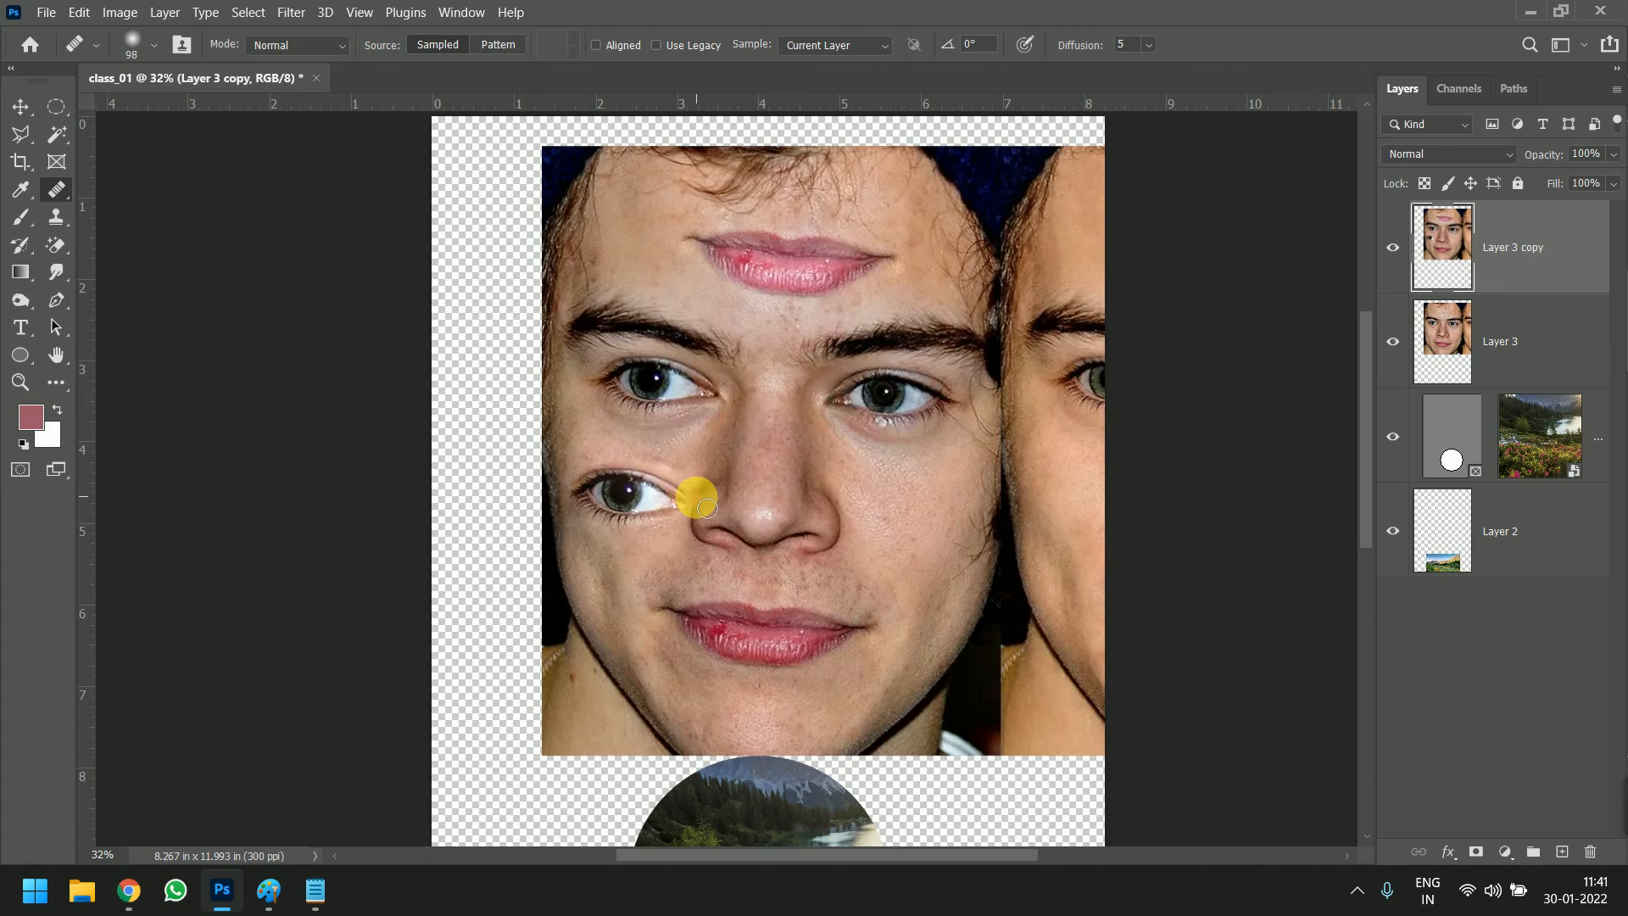
Sample skin from the right-hand cheek and paint it over the right-hand eye to cover it completely
drag(829, 452, 634, 475)
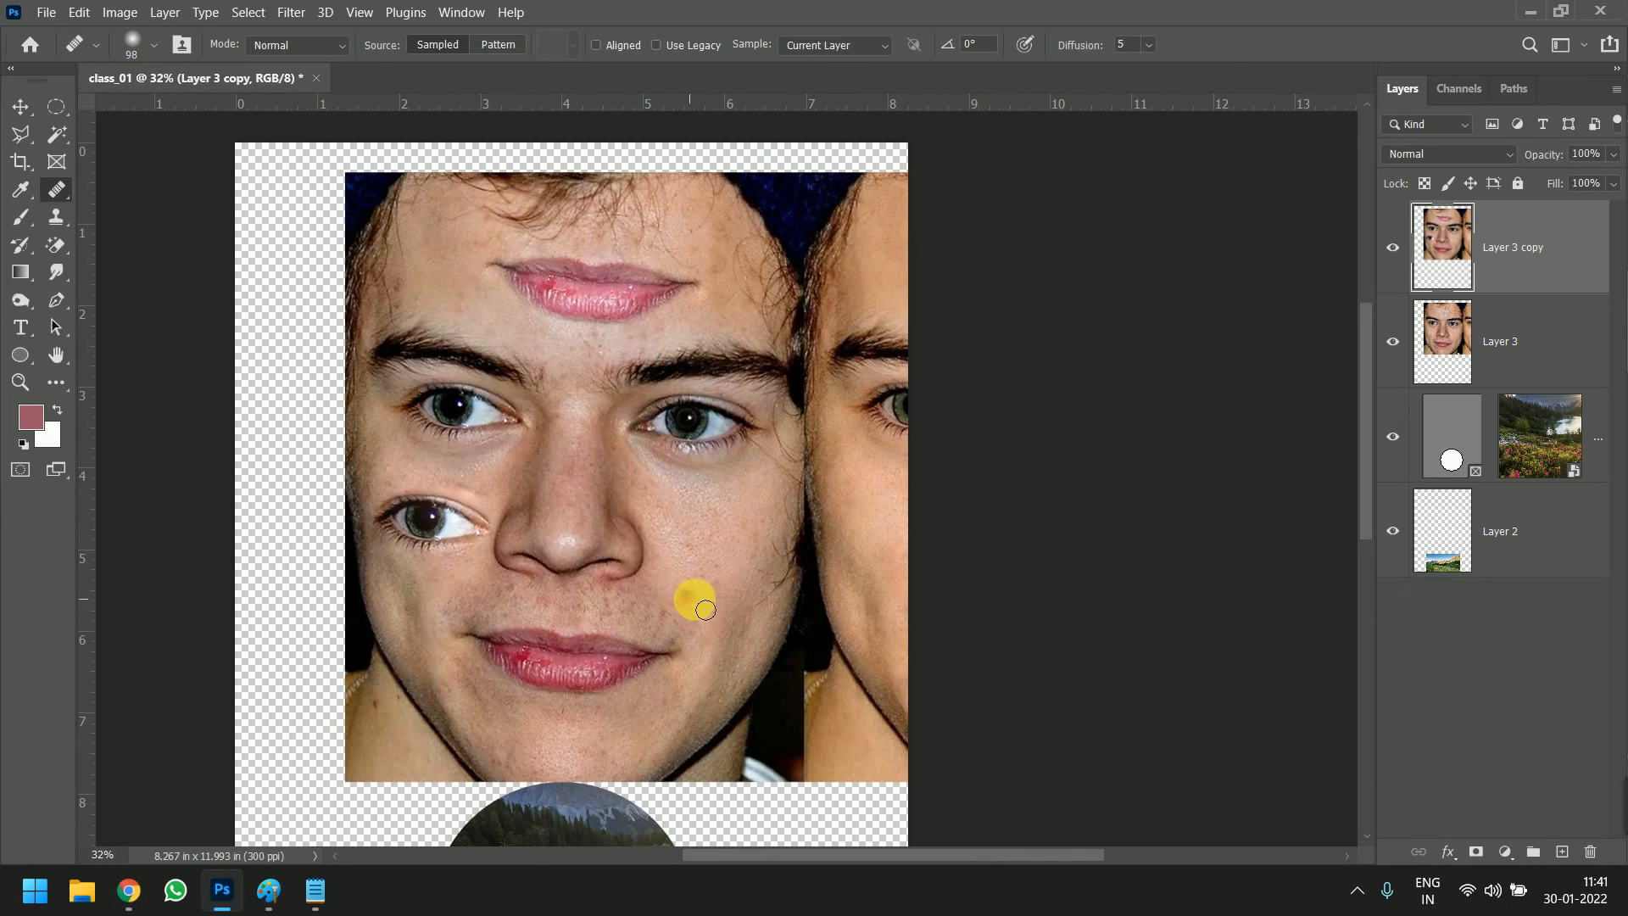
alt+click(710, 581)
mouse_move(715, 420)
mouse_down()
mouse_move(687, 407)
mouse_move(716, 416)
mouse_move(680, 432)
mouse_move(746, 410)
mouse_move(692, 444)
mouse_move(745, 421)
mouse_move(690, 429)
mouse_move(665, 407)
mouse_move(671, 441)
mouse_move(719, 420)
mouse_move(664, 427)
mouse_move(704, 412)
mouse_up()
scroll(727, 509, down, 3)
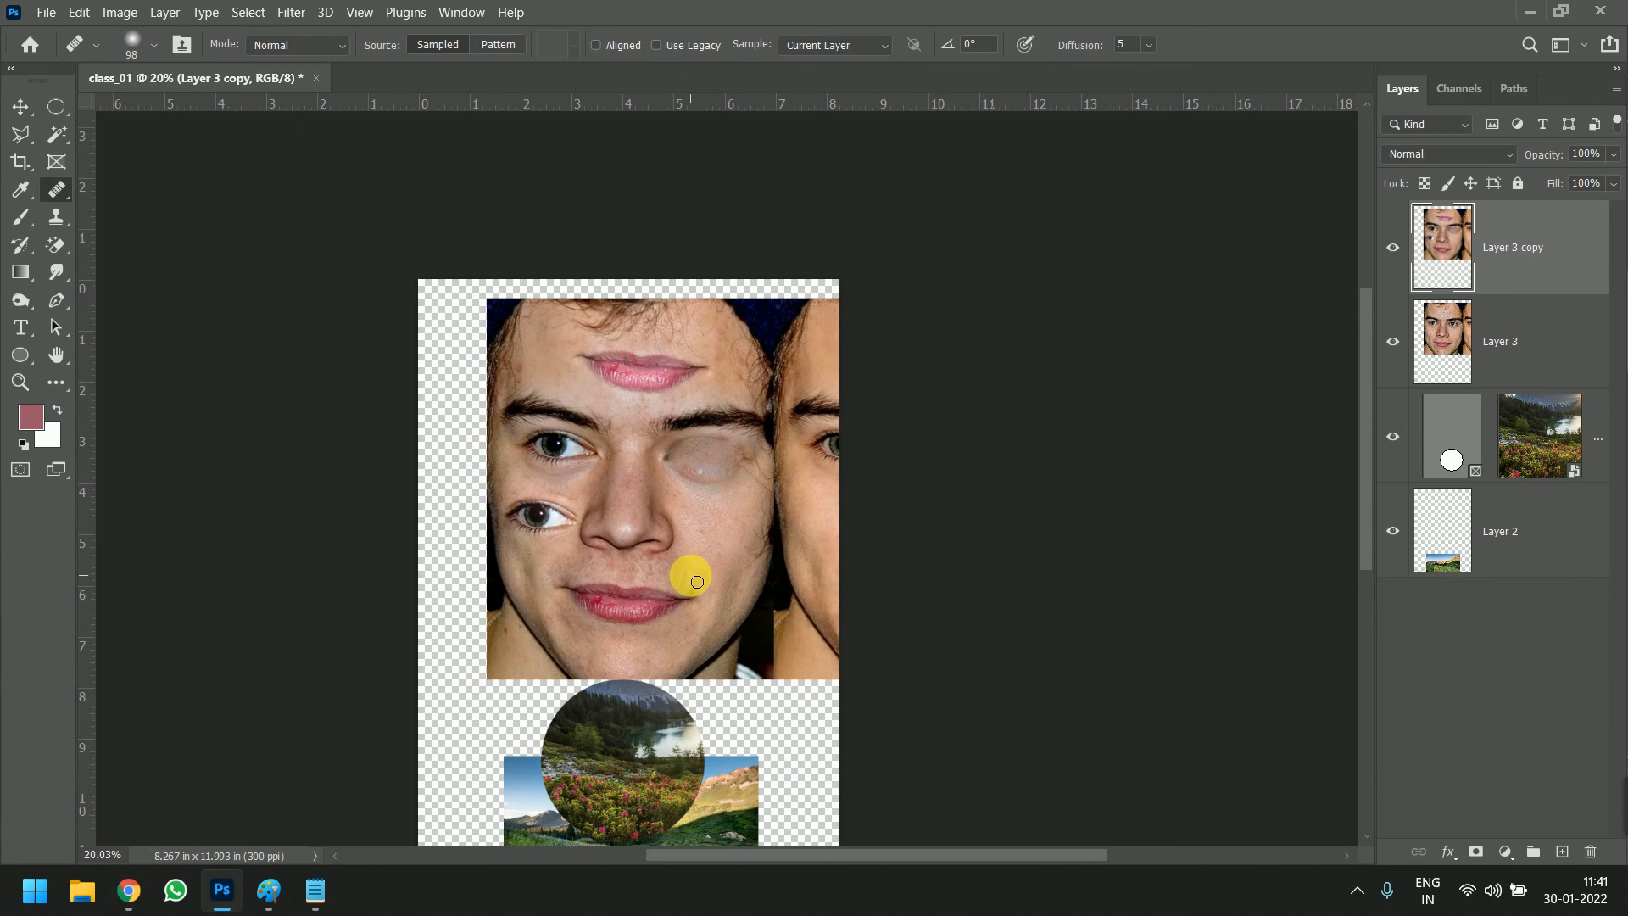
scroll(697, 582, up, 2)
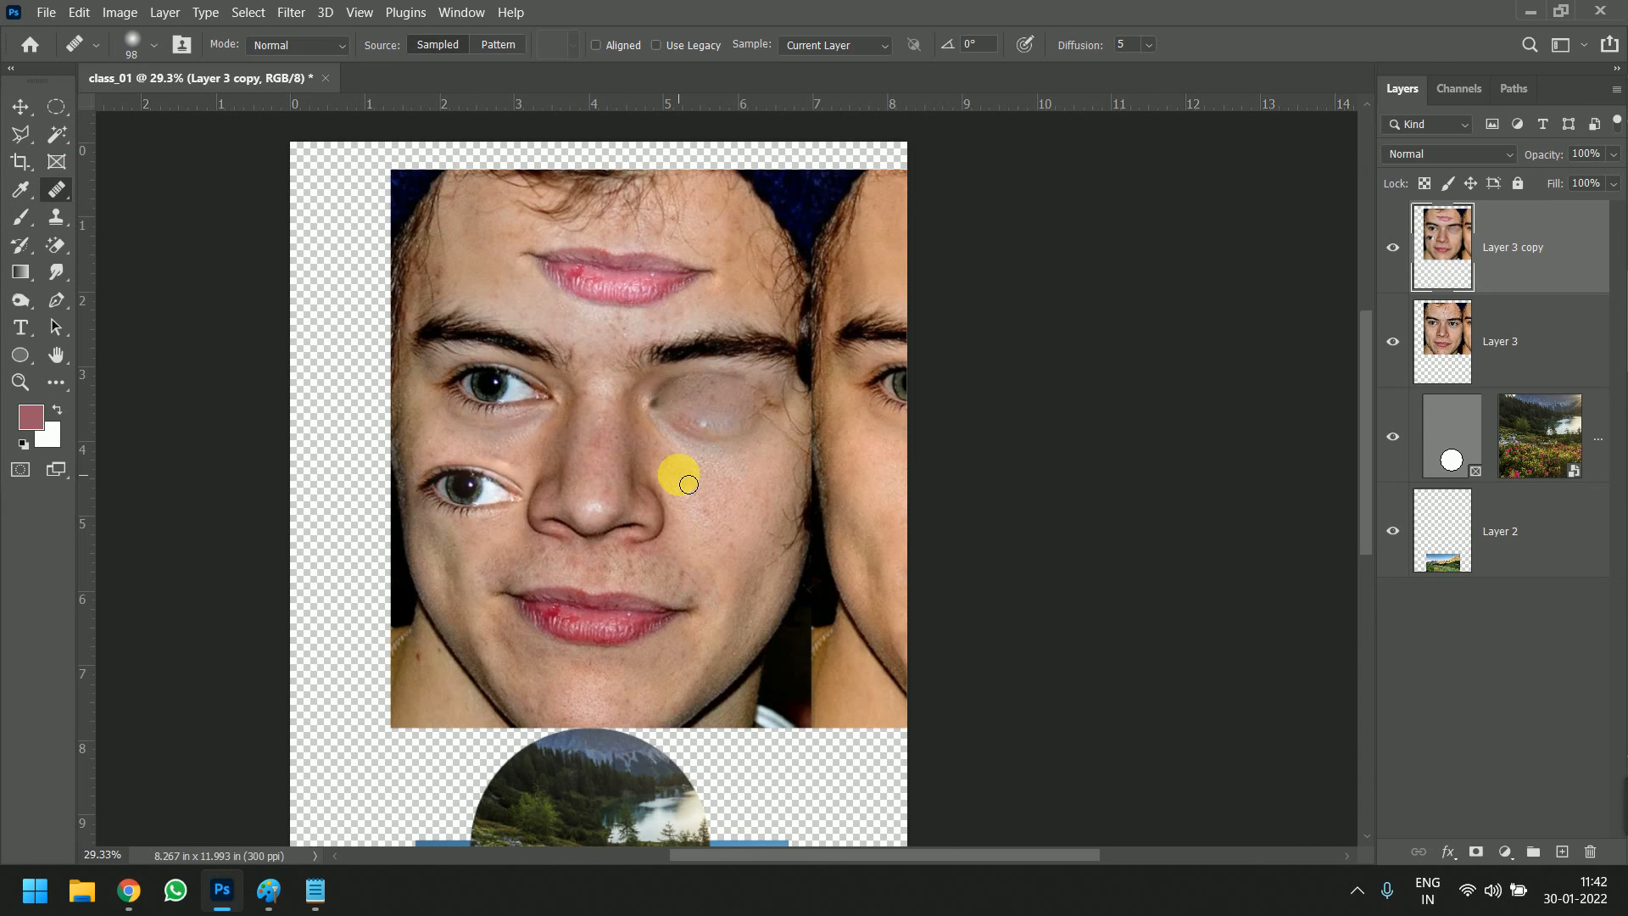
Show the list of healing tools, then leave it by switching to the Move tool
right_click(57, 193)
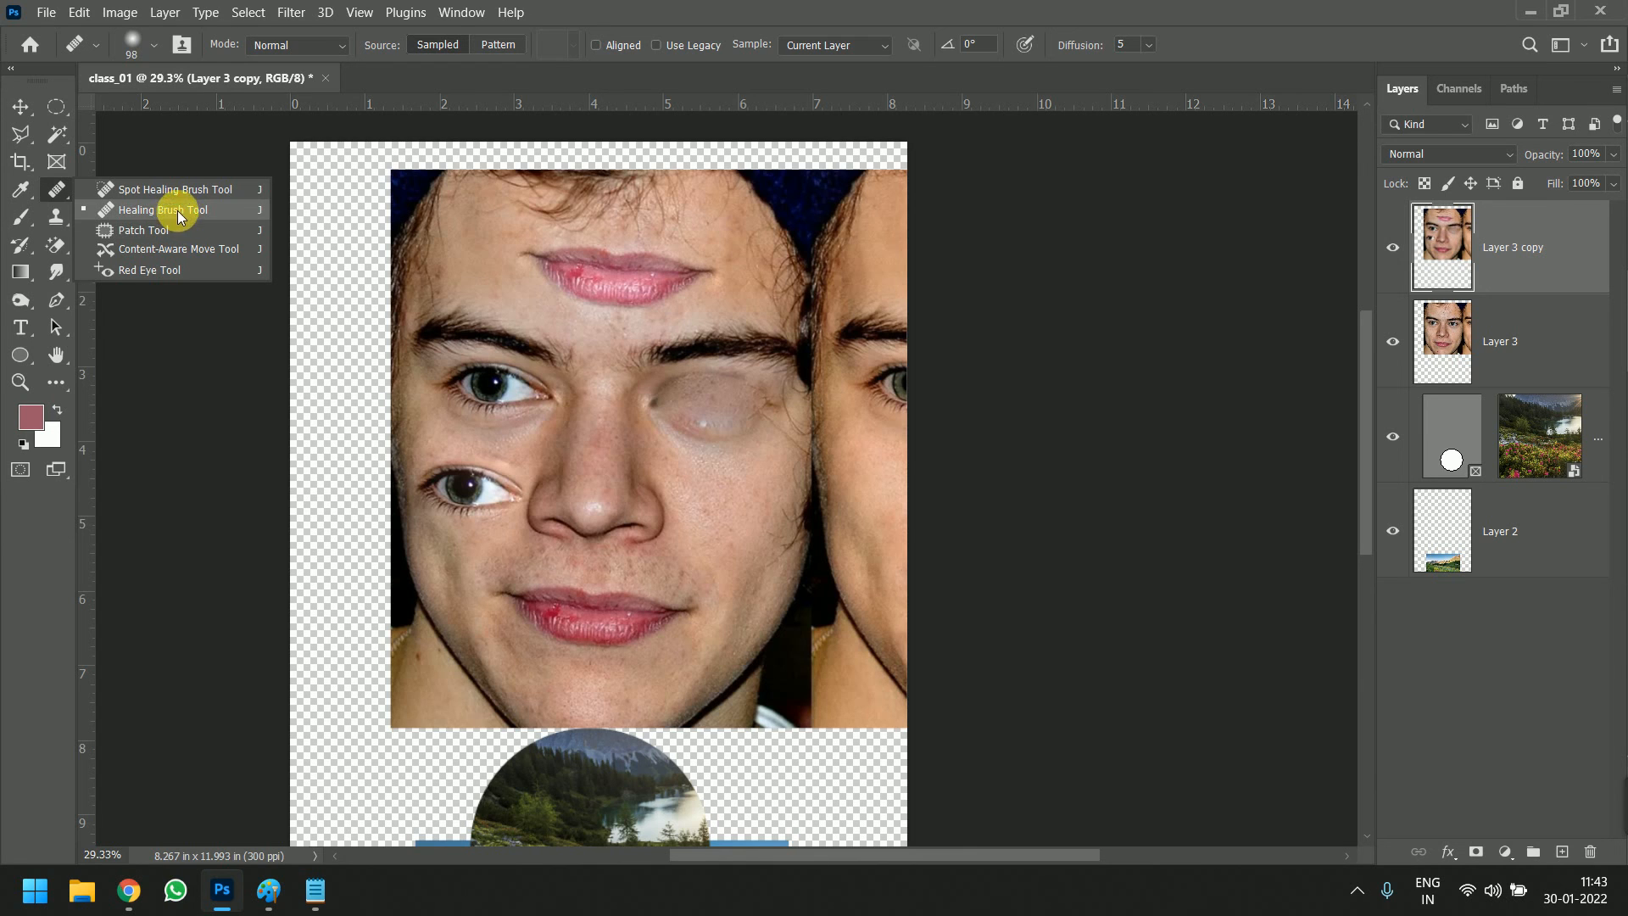
click(21, 106)
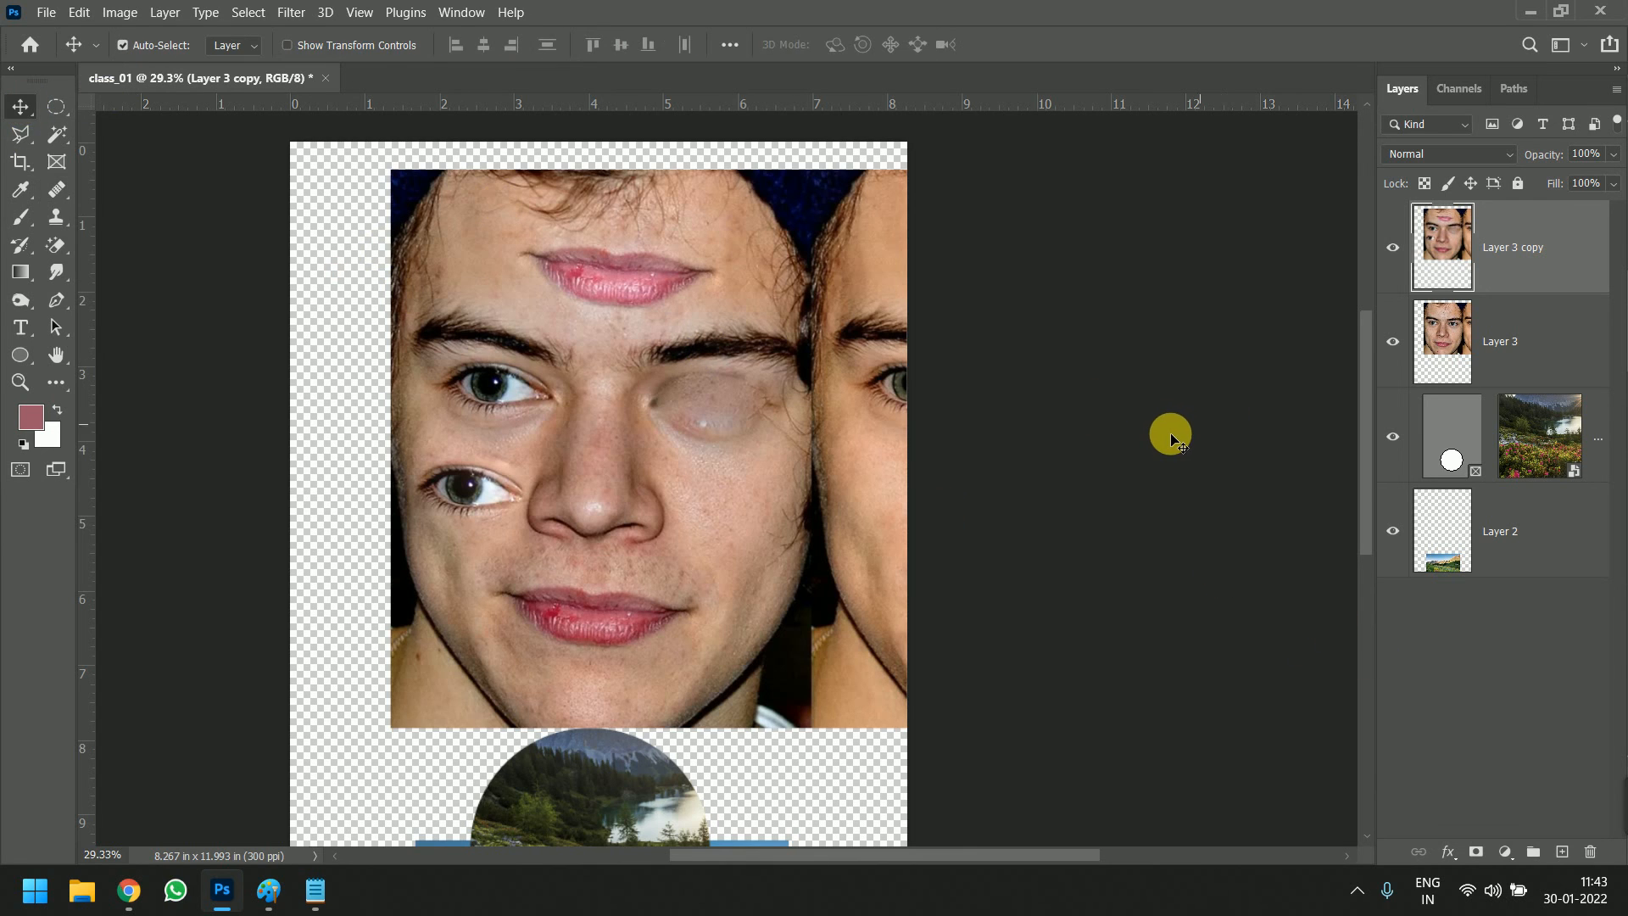